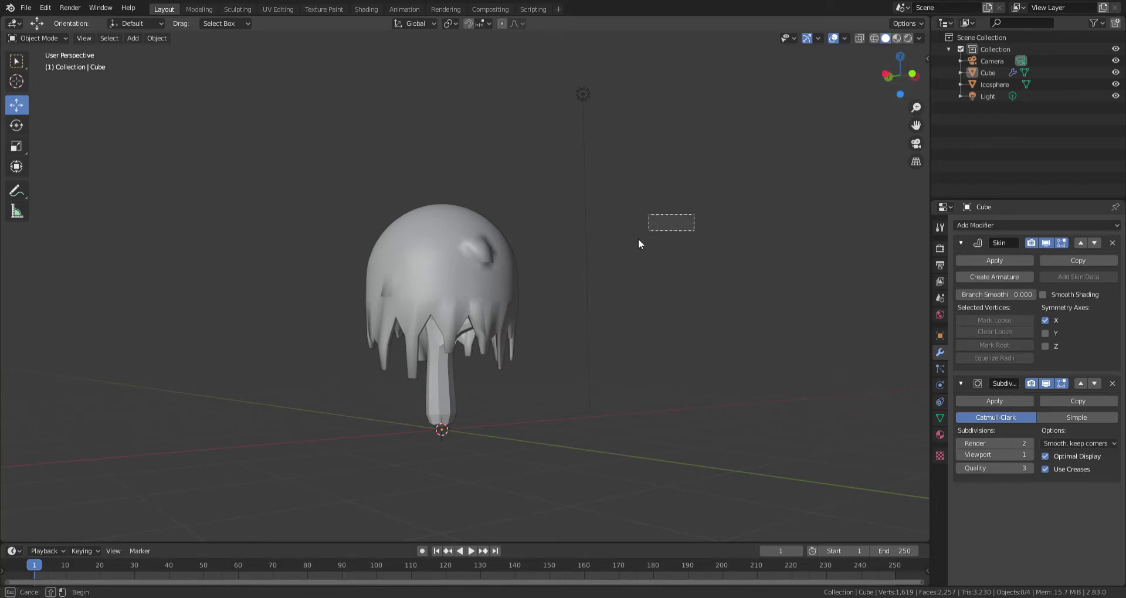
# Select the Cube tree object and centre the view on it
pyautogui.click(477, 284)
pyautogui.moveTo(477, 284); pyautogui.dragTo(426, 263, button='middle')
pyautogui.hotkey('alt', 'a')
pyautogui.scroll(5, 521, 277)
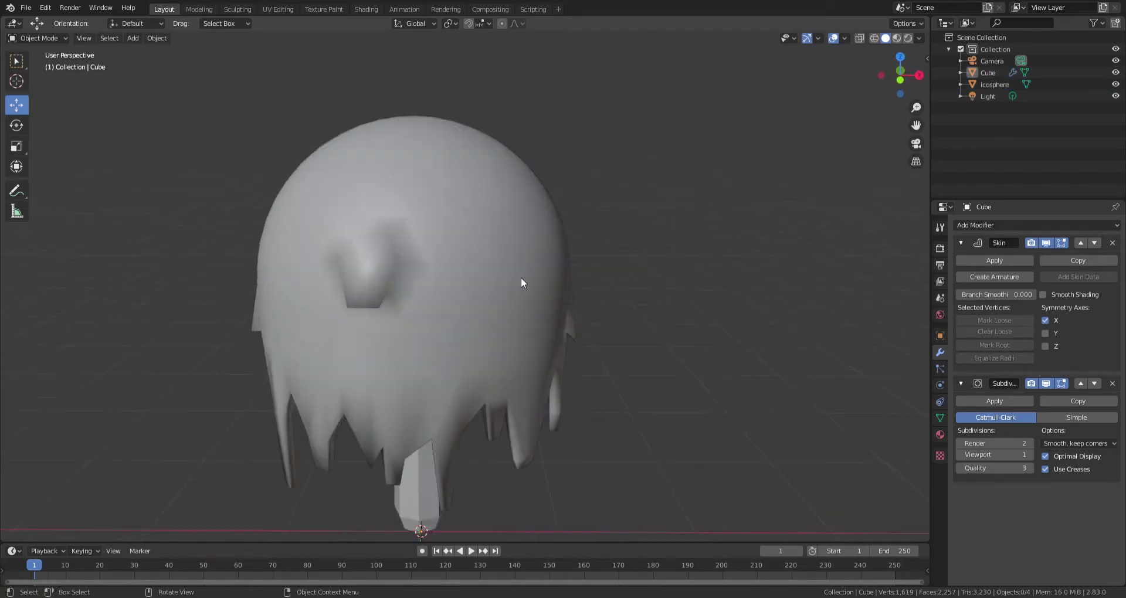
pyautogui.moveTo(521, 277); pyautogui.dragTo(524, 262, button='middle')
pyautogui.scroll(-8, 454, 407)
pyautogui.click(456, 392)
pyautogui.scroll(6, 494, 382)
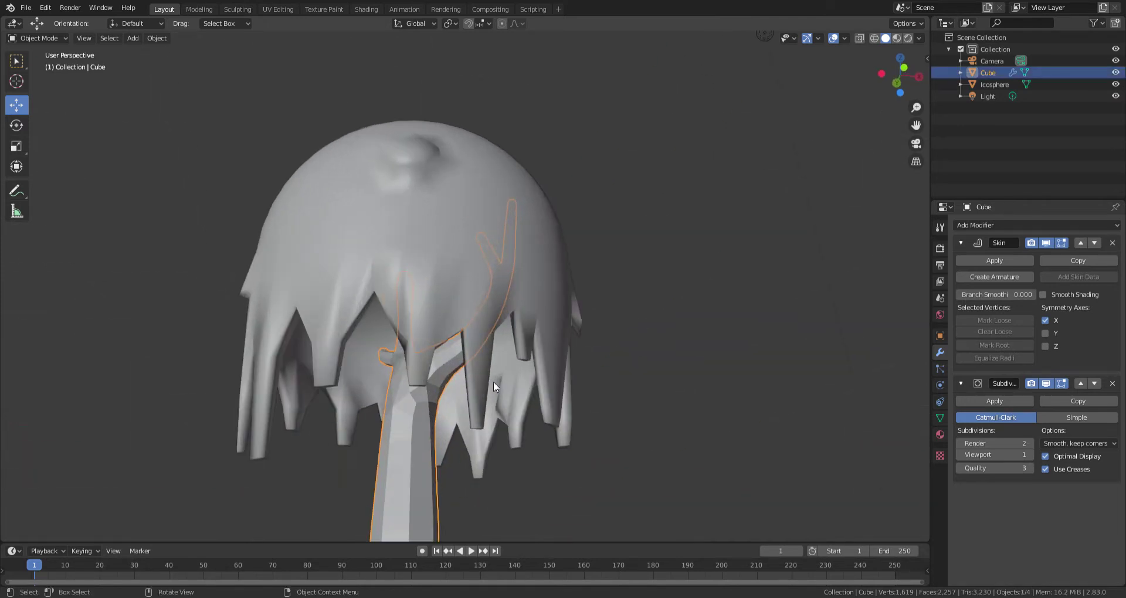
pyautogui.moveTo(494, 381); pyautogui.dragTo(596, 353, button='middle')
pyautogui.press('KP_Decimal')
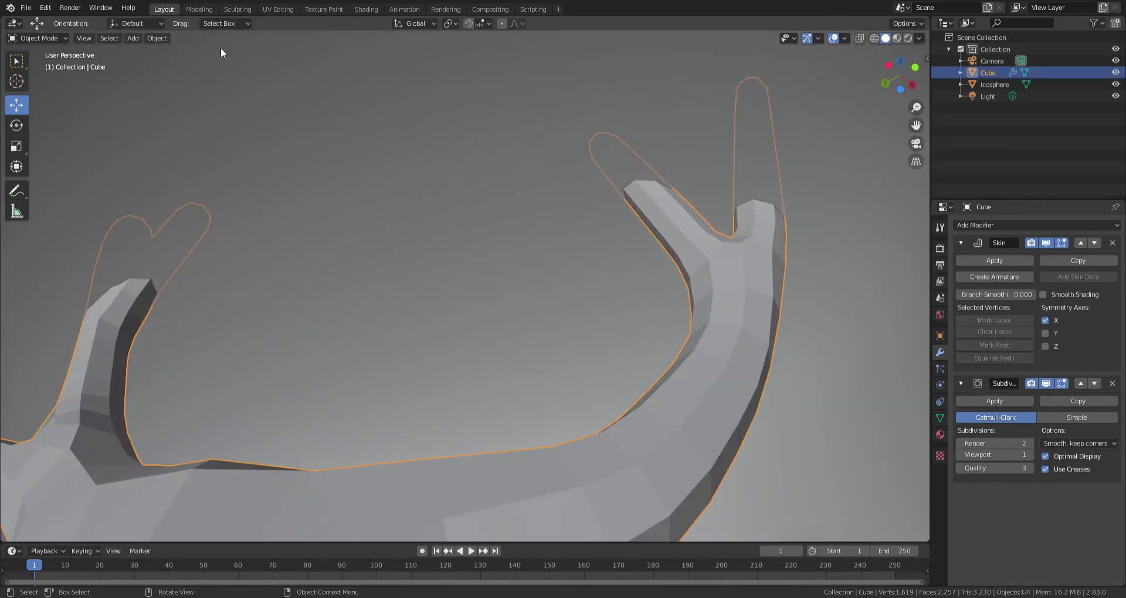
# Switch the Cube into Edit Mode from the mode dropdown
pyautogui.click(39, 39)
pyautogui.click(30, 62)
pyautogui.moveTo(260, 264)
pyautogui.mouseDown(button='middle')
pyautogui.moveTo(546, 282)
pyautogui.moveTo(526, 287)
pyautogui.mouseUp(button='middle')
# Extrude a new segment from a branch tip, shrink its skin to 0.544, then deselect
pyautogui.press('e')
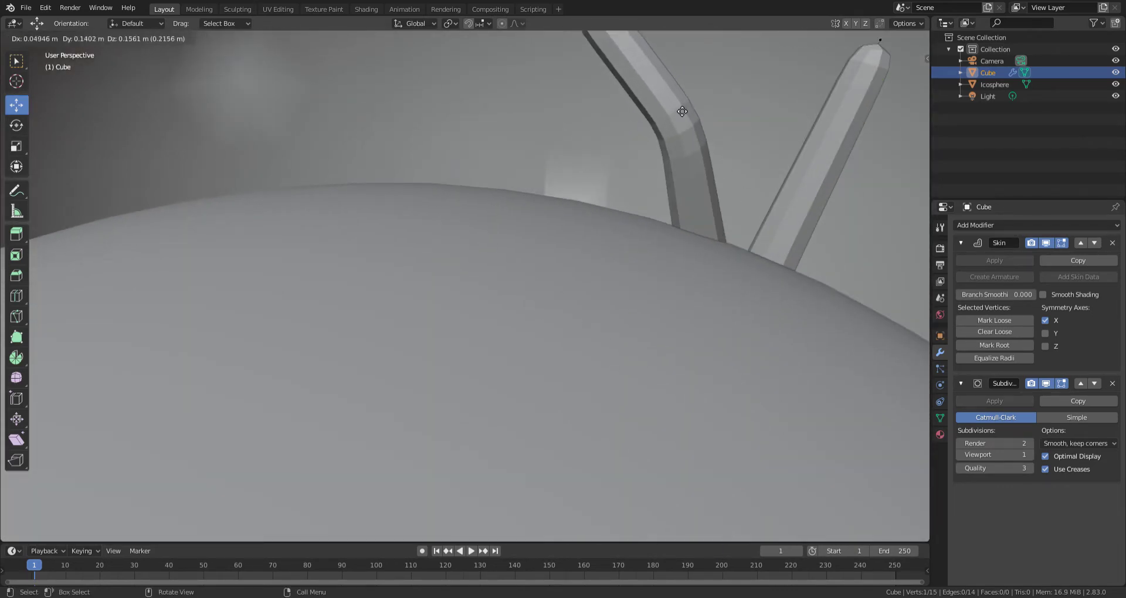
pyautogui.click(682, 112)
pyautogui.scroll(3, 683, 111)
pyautogui.hotkey('ctrl', 'a')
pyautogui.click(646, 72)
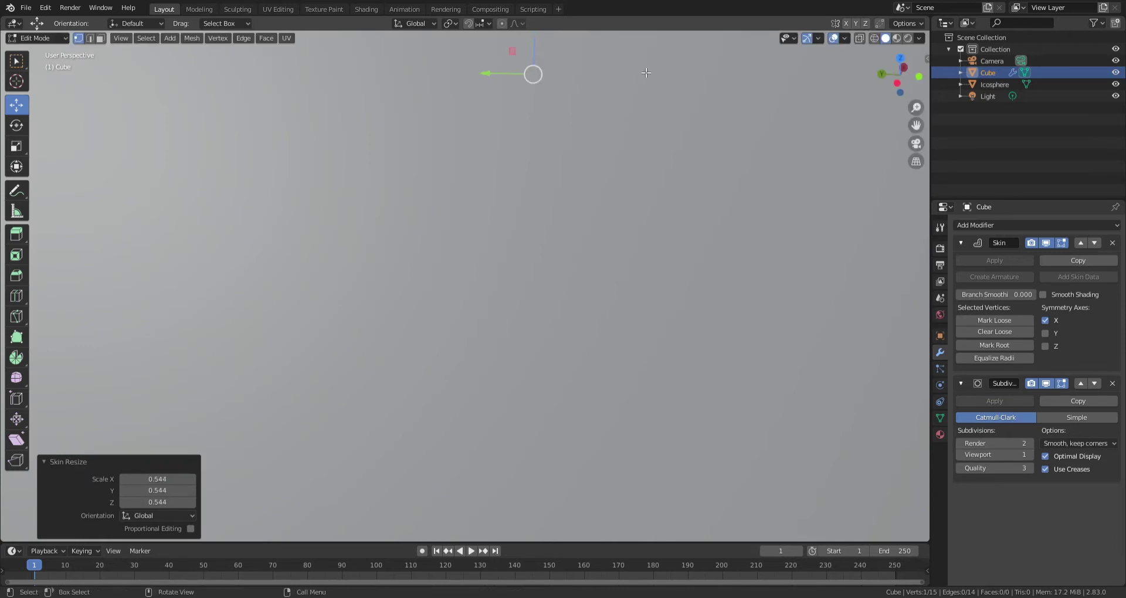
pyautogui.scroll(-3, 646, 72)
pyautogui.moveTo(646, 72)
pyautogui.mouseDown(button='middle')
pyautogui.moveTo(617, 137)
pyautogui.moveTo(138, 242)
pyautogui.mouseUp(button='middle')
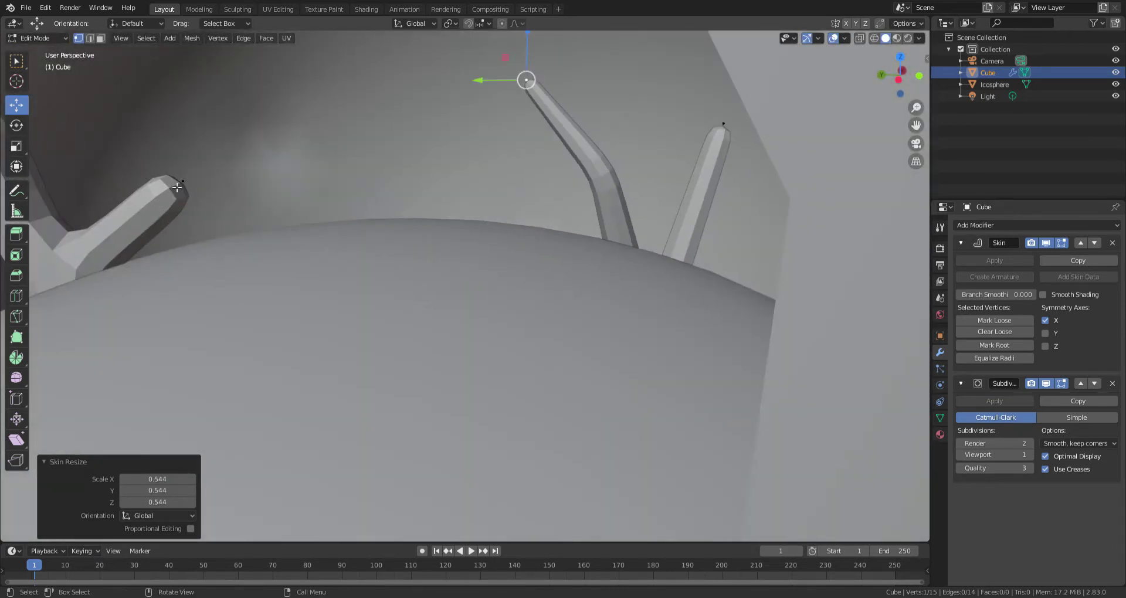
pyautogui.hotkey('alt', 'a')
pyautogui.moveTo(254, 199)
pyautogui.mouseDown(button='middle')
pyautogui.moveTo(468, 187)
pyautogui.moveTo(401, 215)
pyautogui.moveTo(392, 432)
pyautogui.moveTo(663, 370)
pyautogui.mouseUp(button='middle')
# Extrude another branch vertex and set its skin thickness to 0.612
pyautogui.press('e')
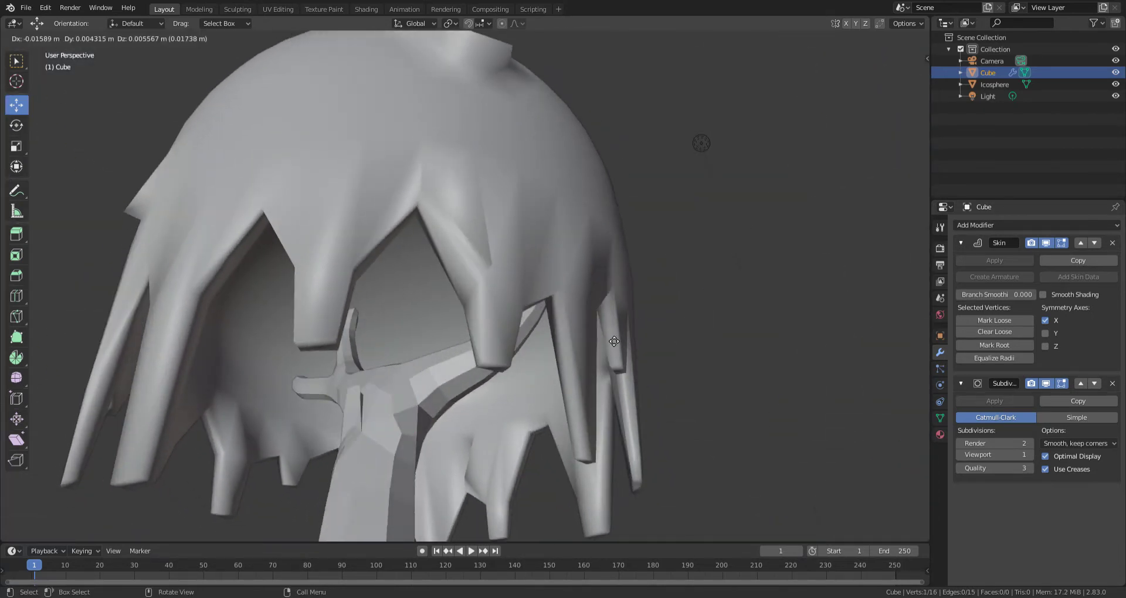
pyautogui.click(570, 277)
pyautogui.hotkey('ctrl', 'a')
pyautogui.click(464, 305)
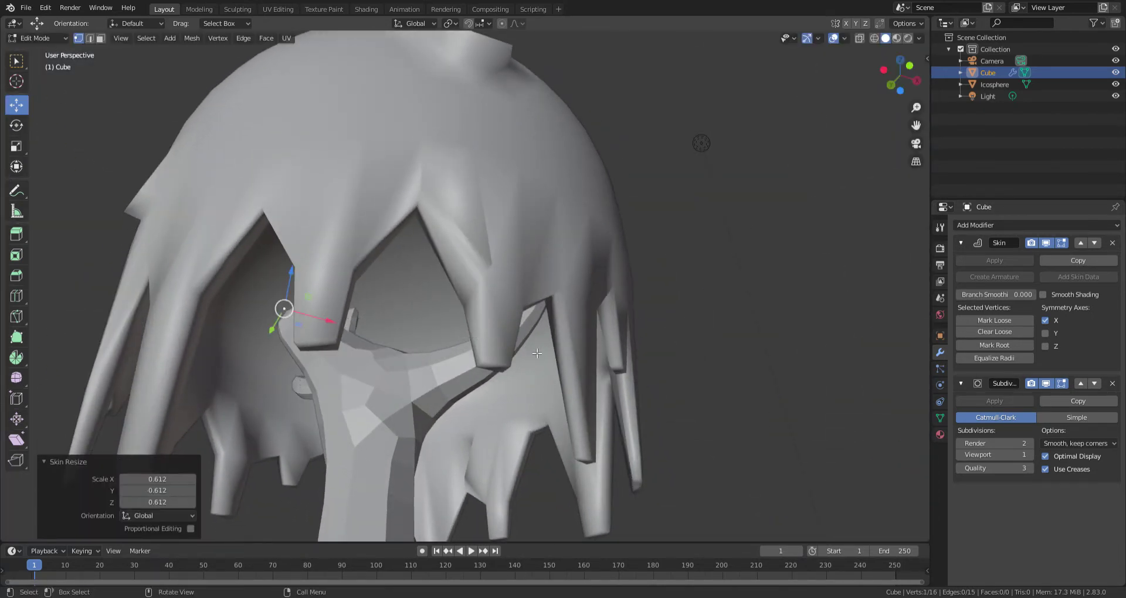
pyautogui.moveTo(464, 305); pyautogui.dragTo(837, 132, button='middle')
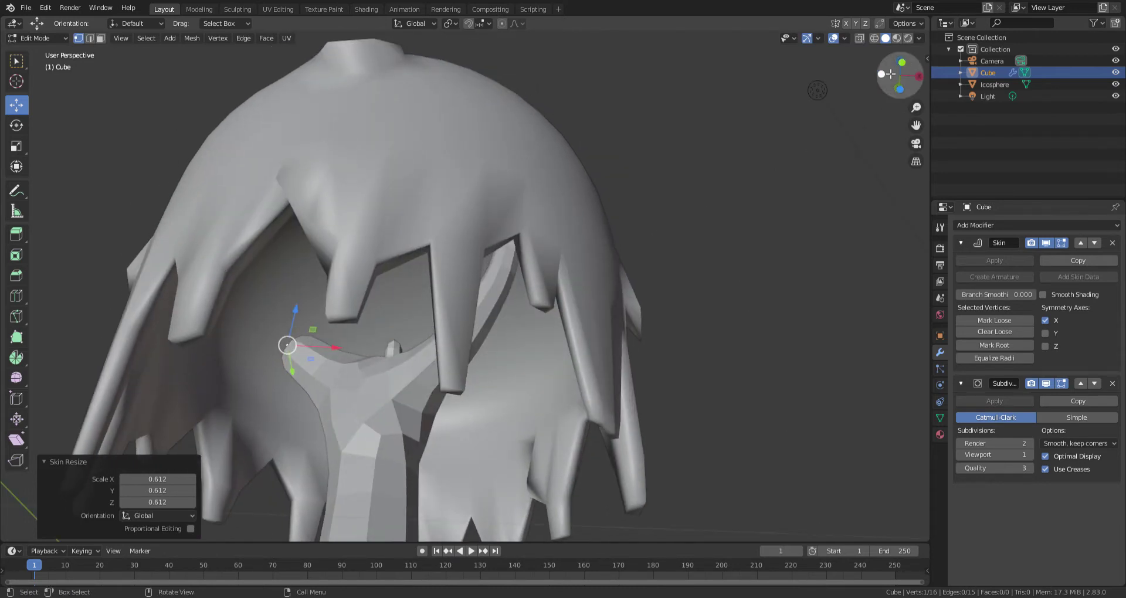
pyautogui.moveTo(547, 495); pyautogui.dragTo(579, 490, button='middle')
# Extrude another segment, move it along X, and thin its skin to 0.499
pyautogui.press('e')
pyautogui.click(521, 397)
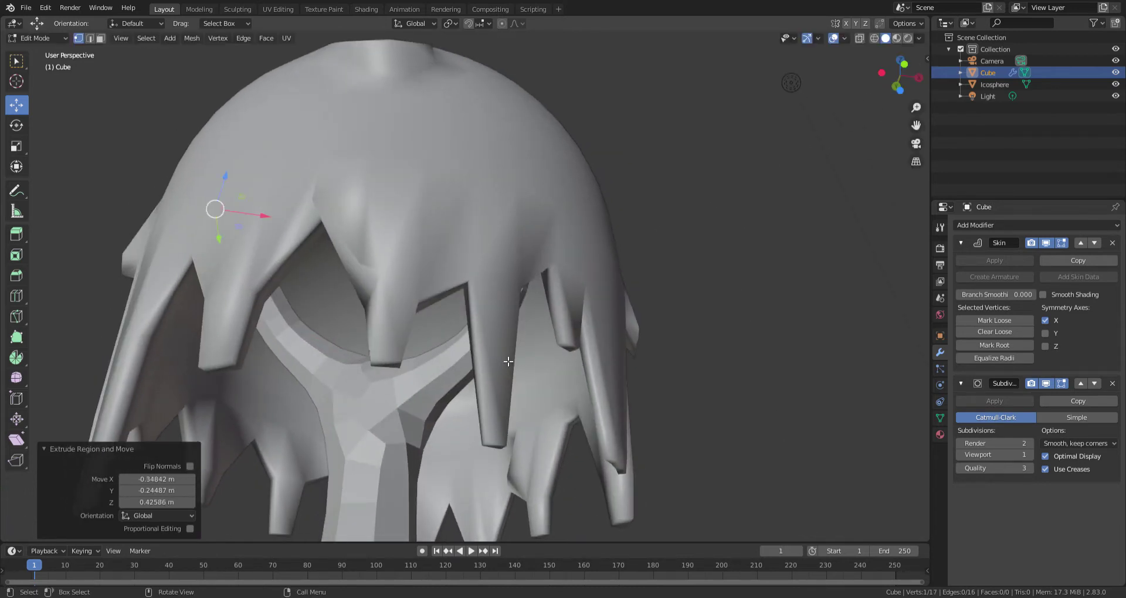
pyautogui.moveTo(521, 397)
pyautogui.mouseDown(button='middle')
pyautogui.moveTo(555, 338)
pyautogui.moveTo(293, 275)
pyautogui.mouseUp(button='middle')
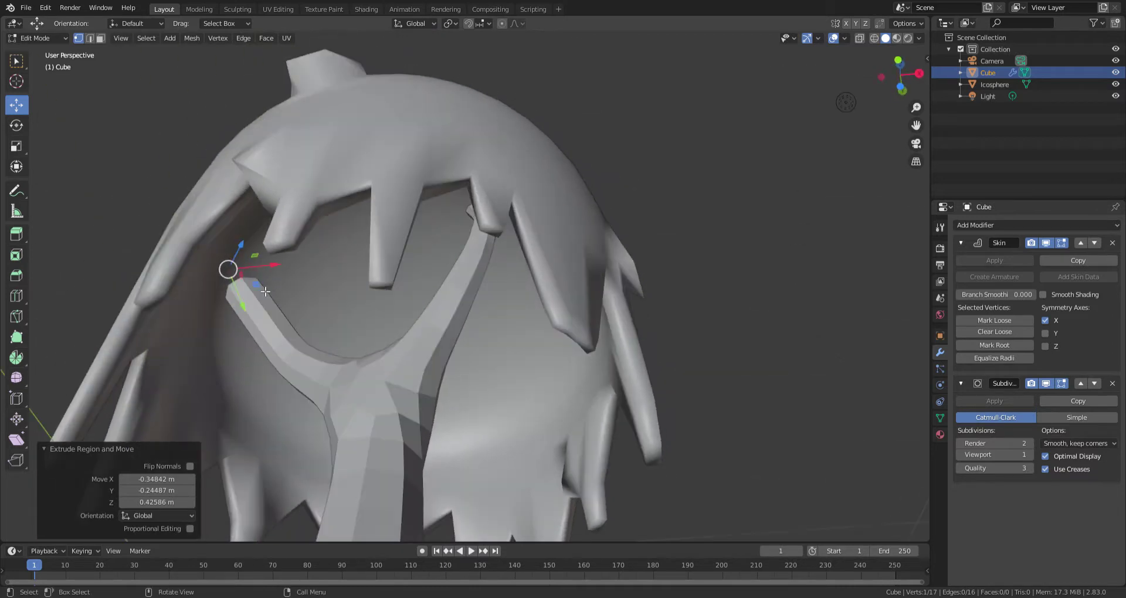
pyautogui.press('g')
pyautogui.press('x')
pyautogui.click(293, 274)
pyautogui.hotkey('ctrl', 'a')
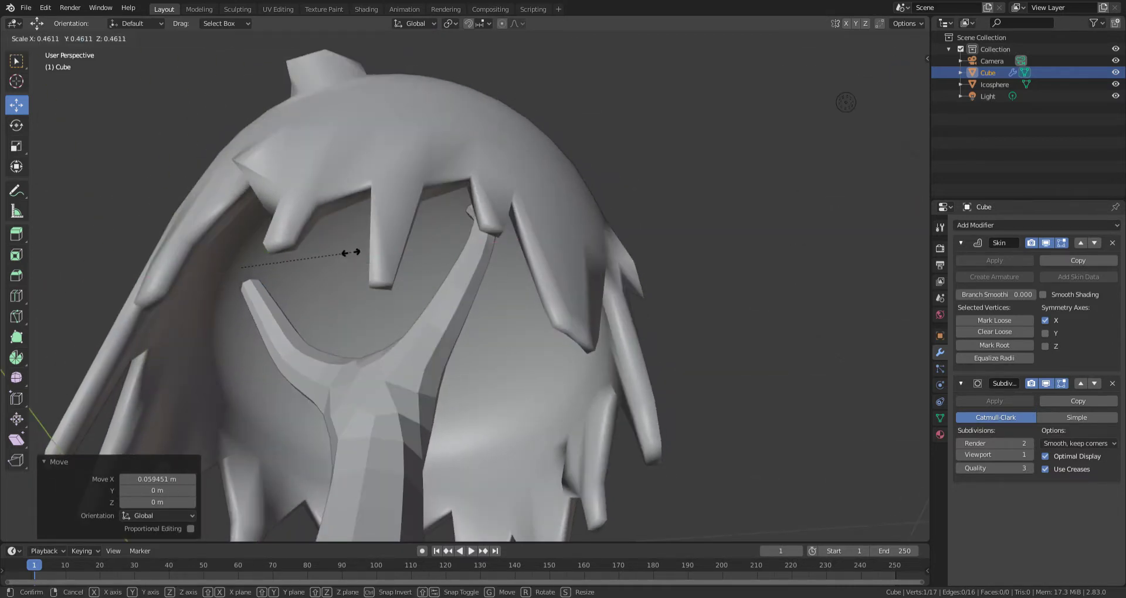
pyautogui.click(361, 261)
# Extrude a long branch up and to the right from the tip
pyautogui.moveTo(307, 340); pyautogui.dragTo(584, 396, button='middle')
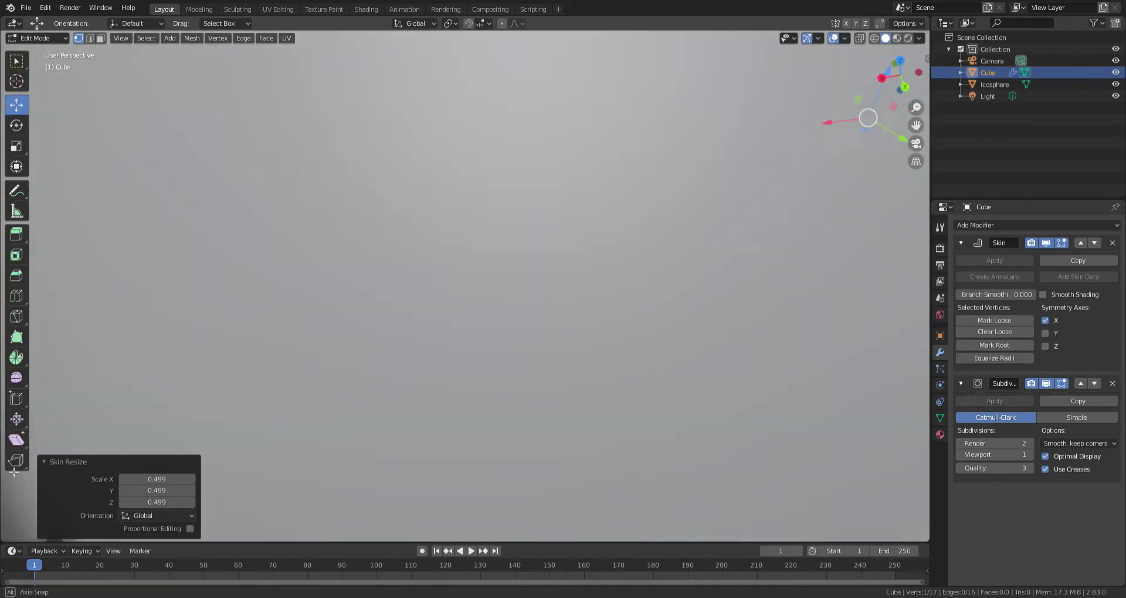
pyautogui.moveTo(584, 396)
pyautogui.mouseDown(button='middle')
pyautogui.moveTo(854, 431)
pyautogui.moveTo(485, 347)
pyautogui.moveTo(558, 354)
pyautogui.moveTo(433, 410)
pyautogui.mouseUp(button='middle')
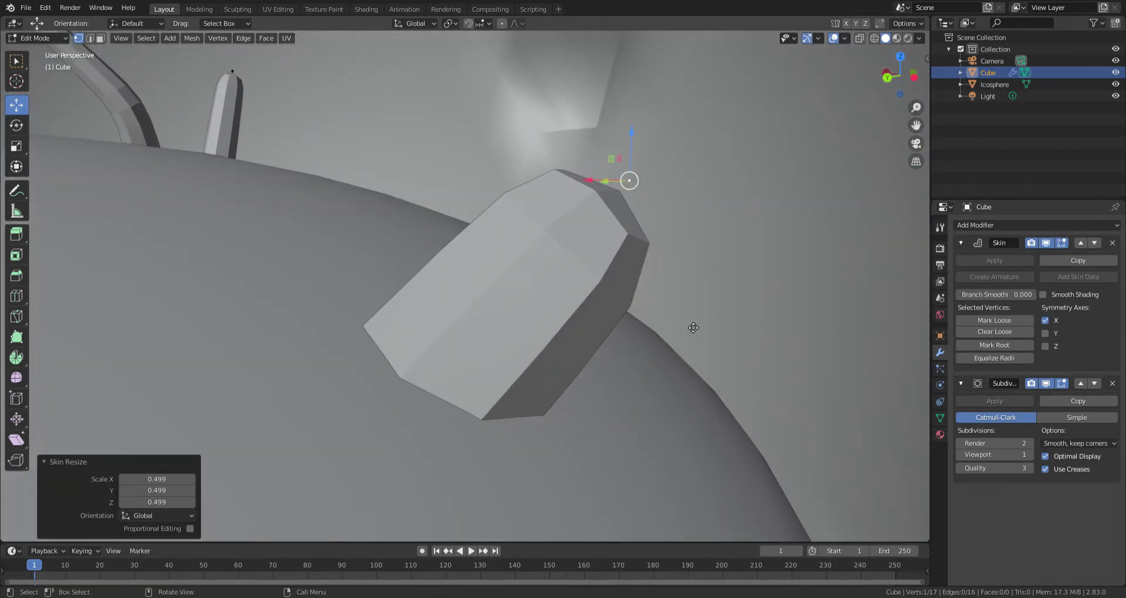
pyautogui.press('e')
pyautogui.click(760, 132)
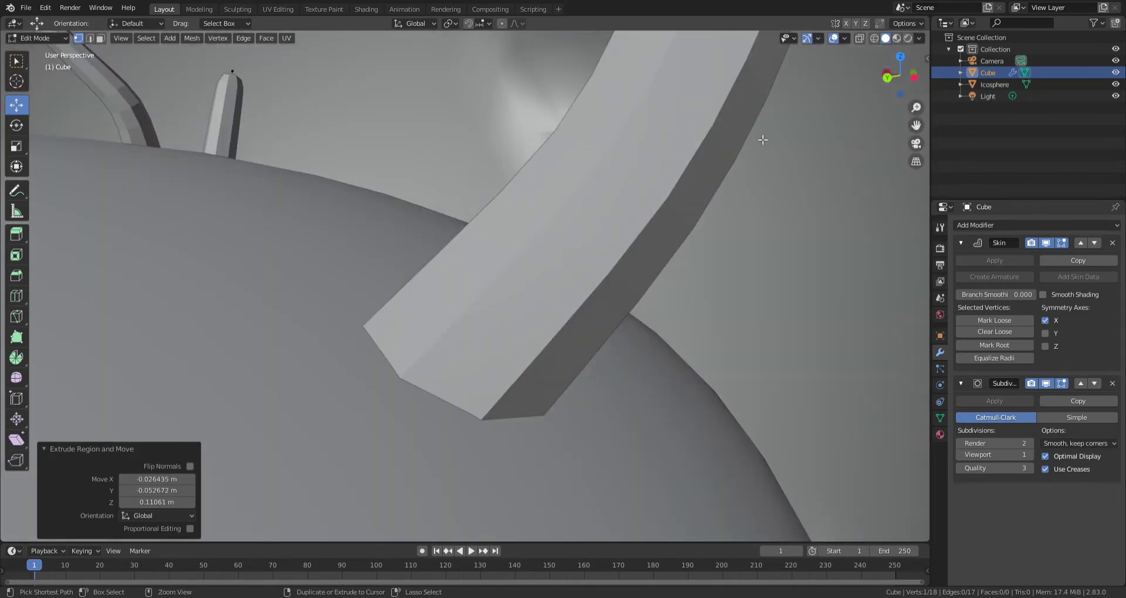
# View the tree from the left side in wireframe
pyautogui.press('ctrl+KP_3')
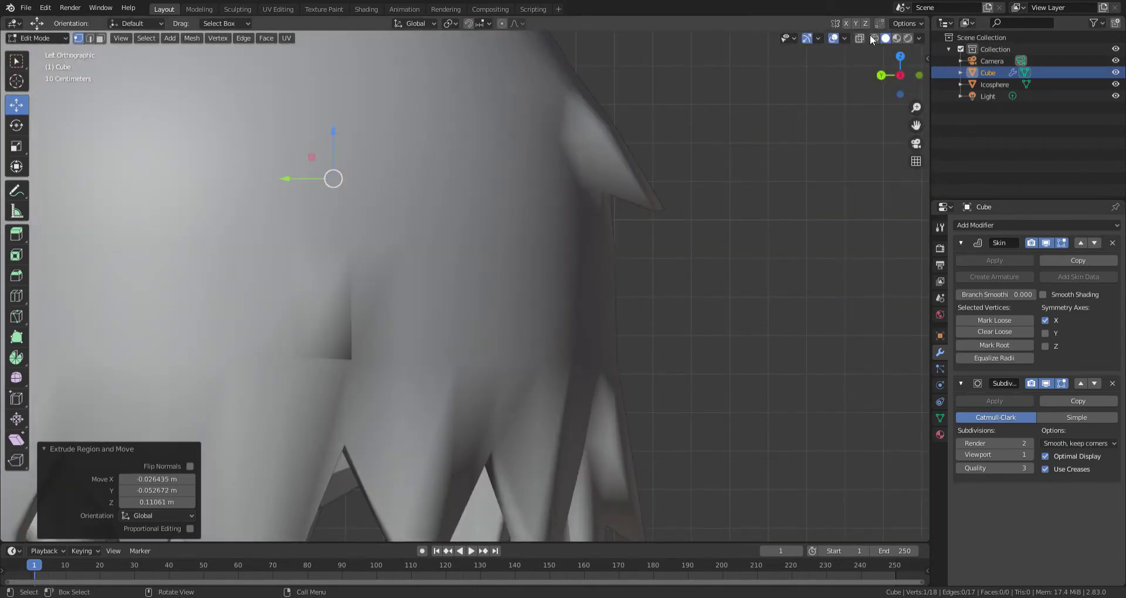
pyautogui.click(874, 39)
pyautogui.scroll(-3, 704, 228)
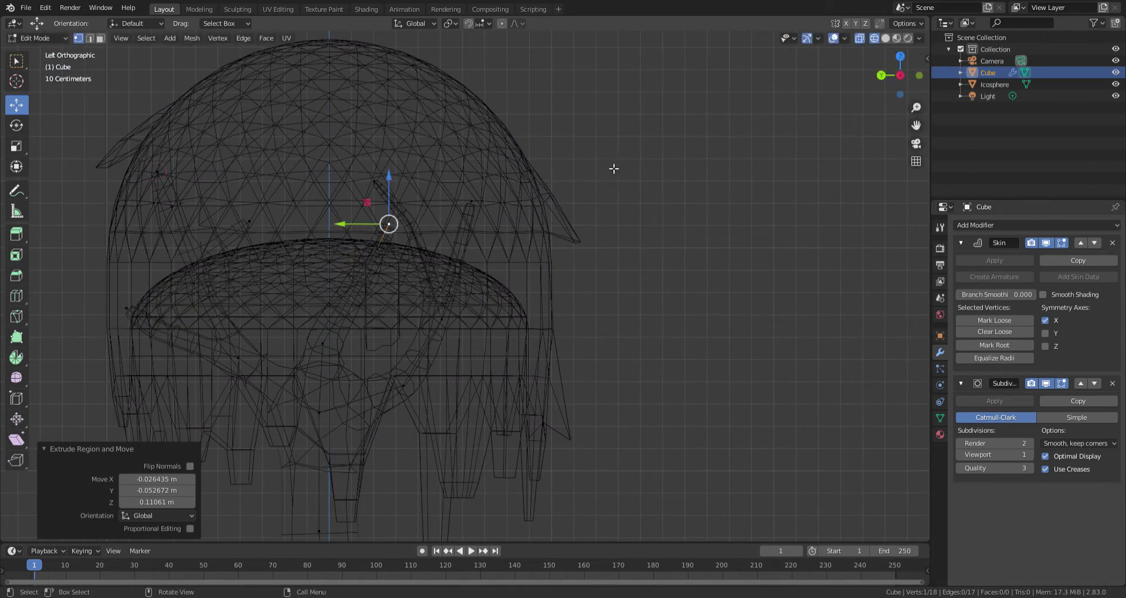
# Move the branch vertex higher and scale its skin to 0.444
pyautogui.press('g')
pyautogui.click(625, 111)
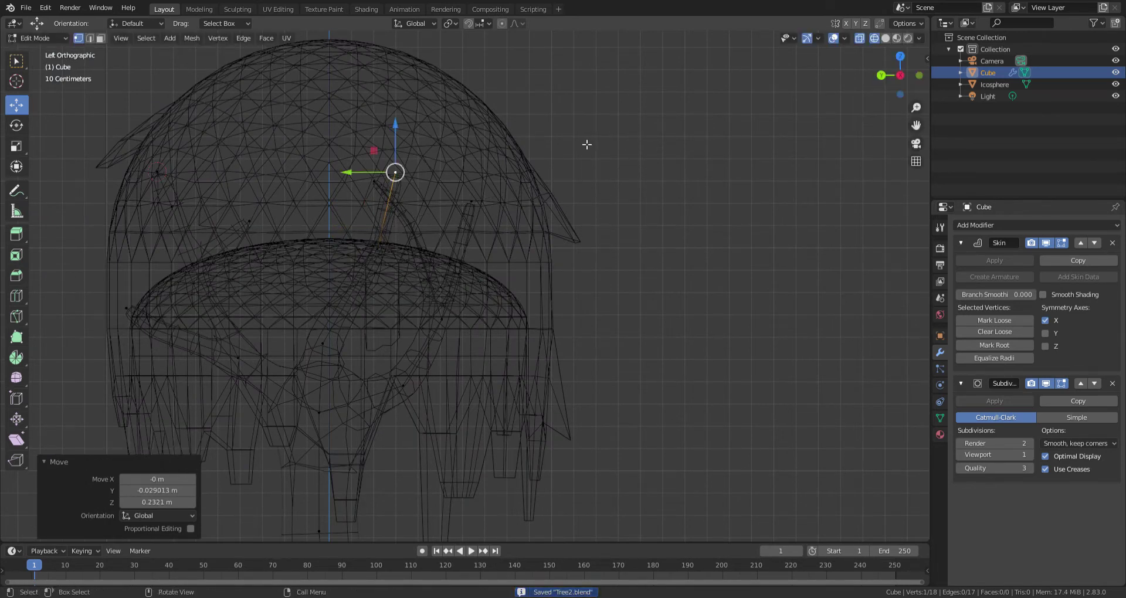
pyautogui.hotkey('ctrl', 'a')
pyautogui.click(499, 168)
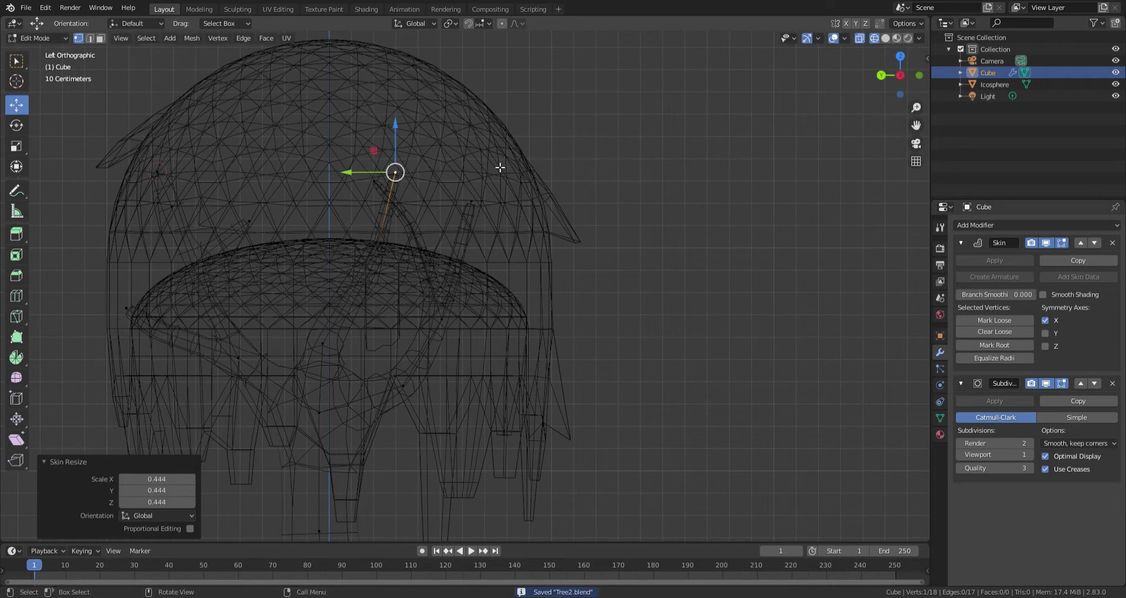
# Return to solid shading and extrude a thinned side branch from a lower vertex
pyautogui.click(882, 42)
pyautogui.moveTo(528, 247)
pyautogui.mouseDown(button='middle')
pyautogui.moveTo(494, 290)
pyautogui.moveTo(701, 449)
pyautogui.mouseUp(button='middle')
pyautogui.scroll(4, 494, 290)
pyautogui.click(701, 448)
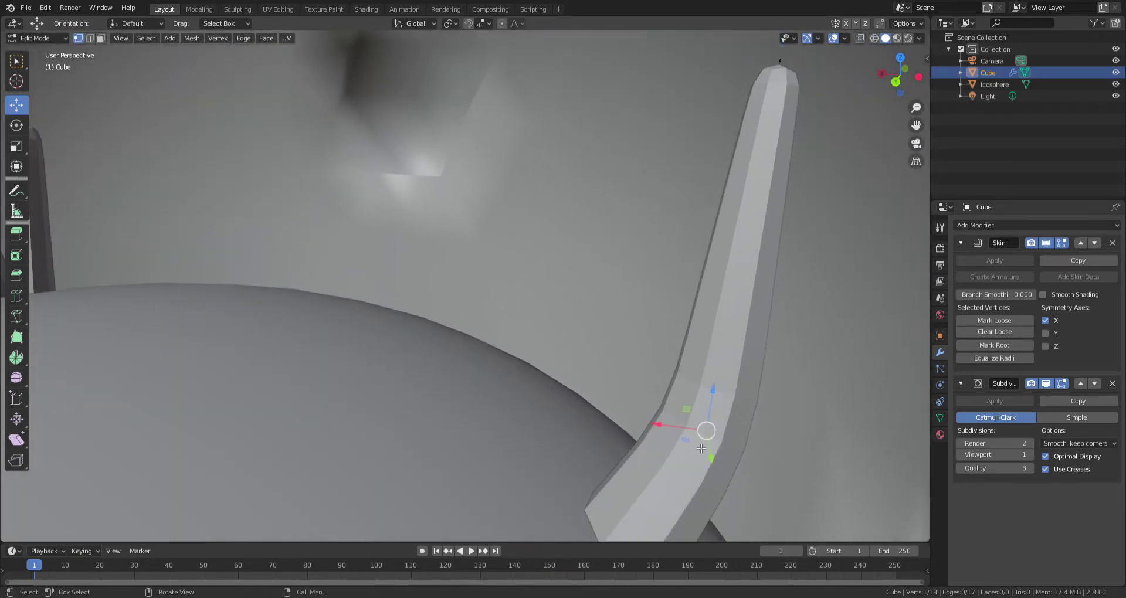
pyautogui.press('e')
pyautogui.click(577, 283)
pyautogui.hotkey('ctrl', 'a')
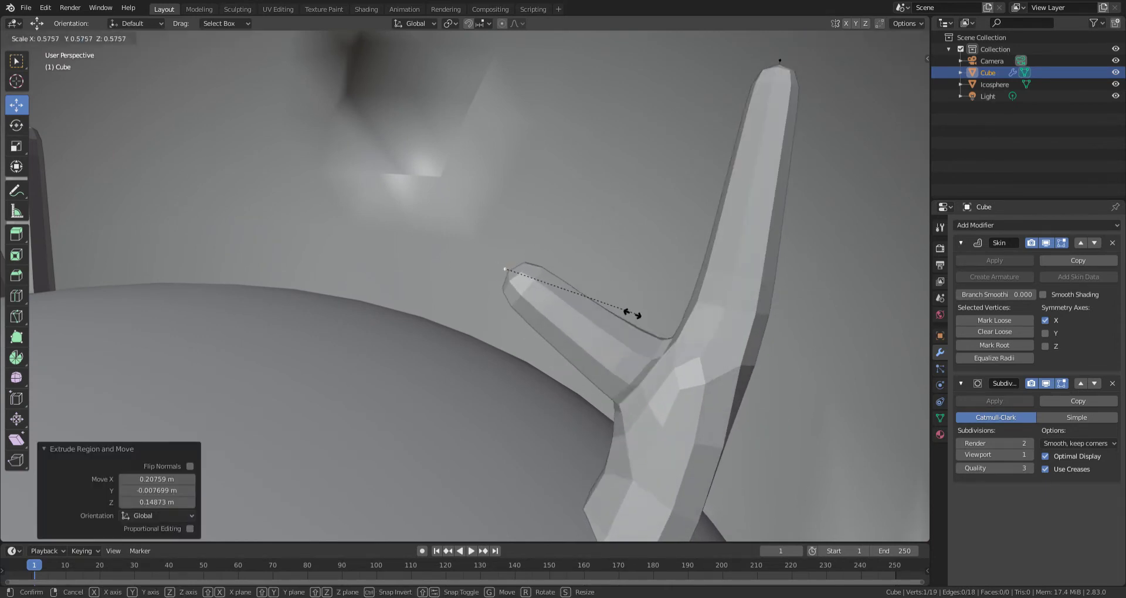
pyautogui.click(597, 311)
# Resize the branch joint's skin to 0.660, then 1.082, and shift it along Y
pyautogui.hotkey('alt', 'a')
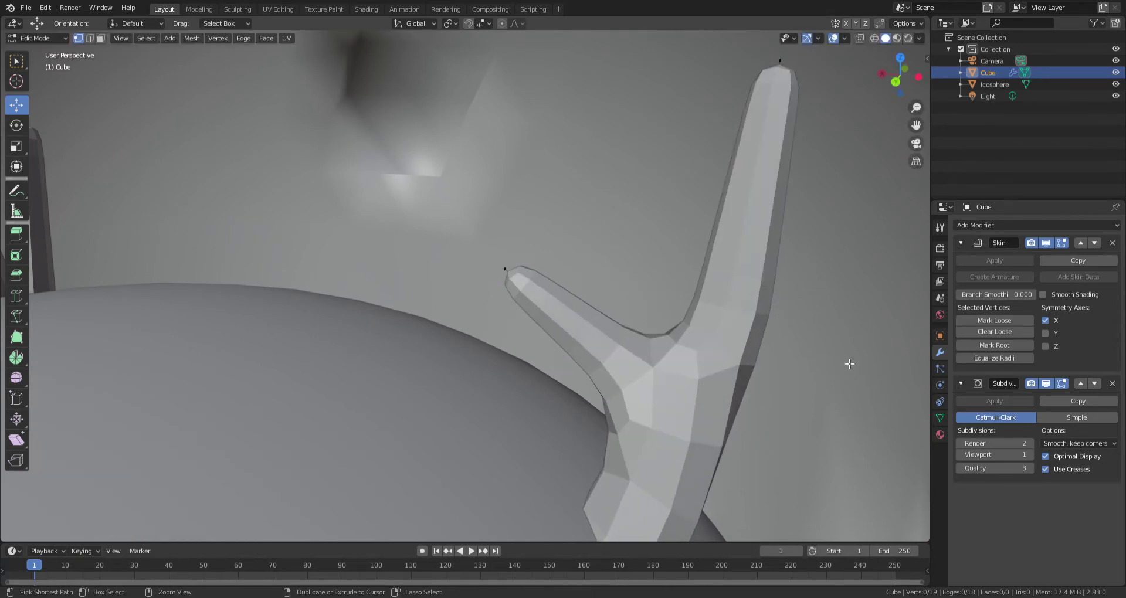
pyautogui.hotkey('ctrl', 'a')
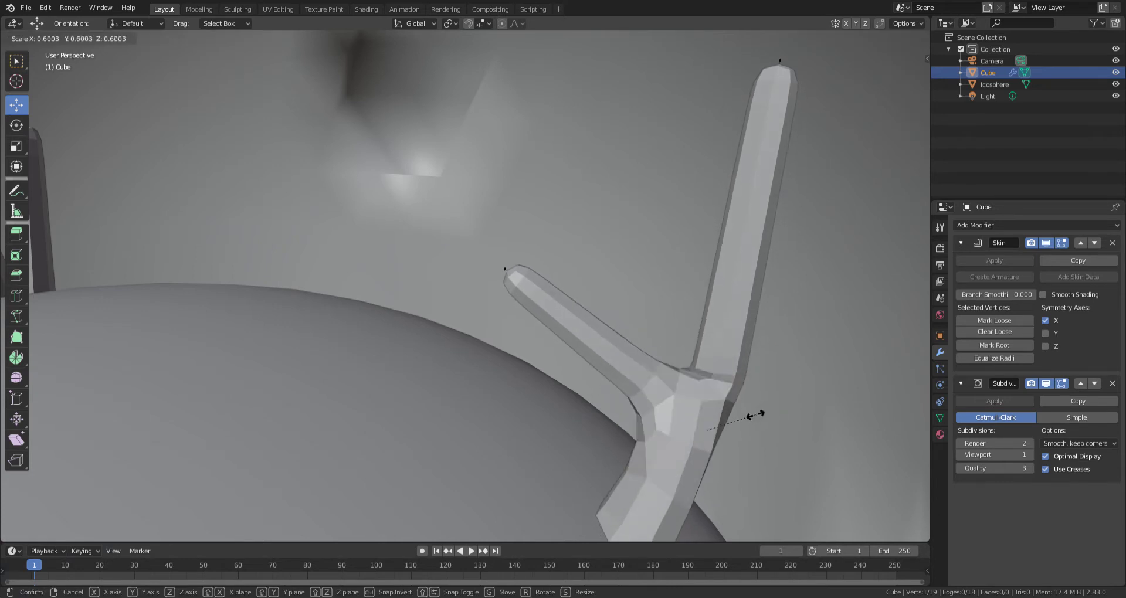
pyautogui.click(758, 418)
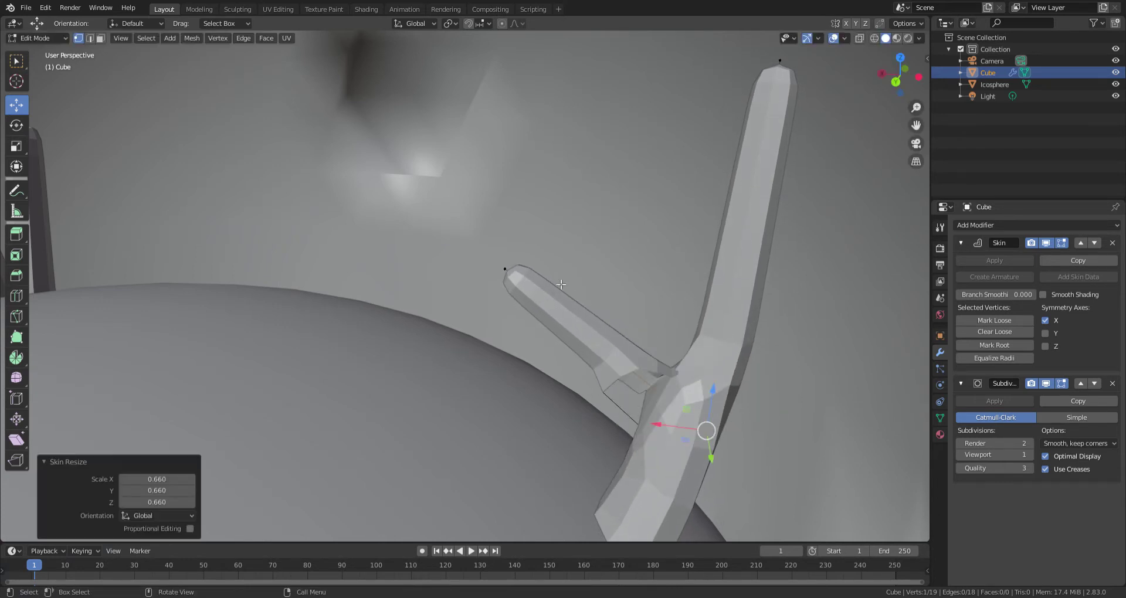
pyautogui.hotkey('ctrl', 'a')
pyautogui.click(805, 397)
pyautogui.moveTo(804, 397)
pyautogui.mouseDown(button='middle')
pyautogui.moveTo(8, 409)
pyautogui.moveTo(511, 249)
pyautogui.mouseUp(button='middle')
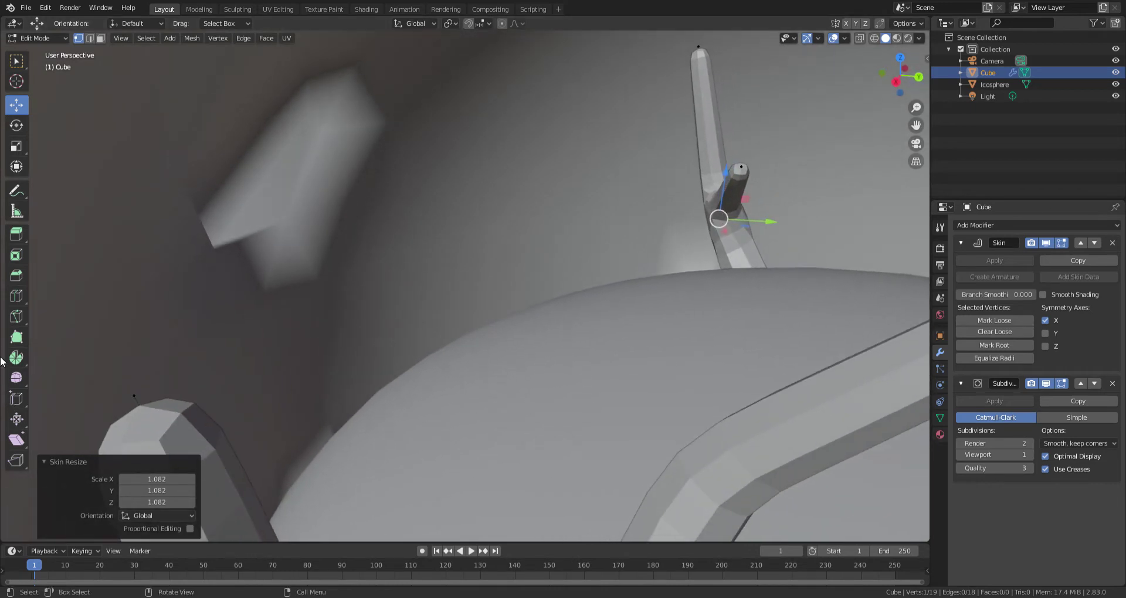
pyautogui.moveTo(766, 221); pyautogui.dragTo(684, 166)
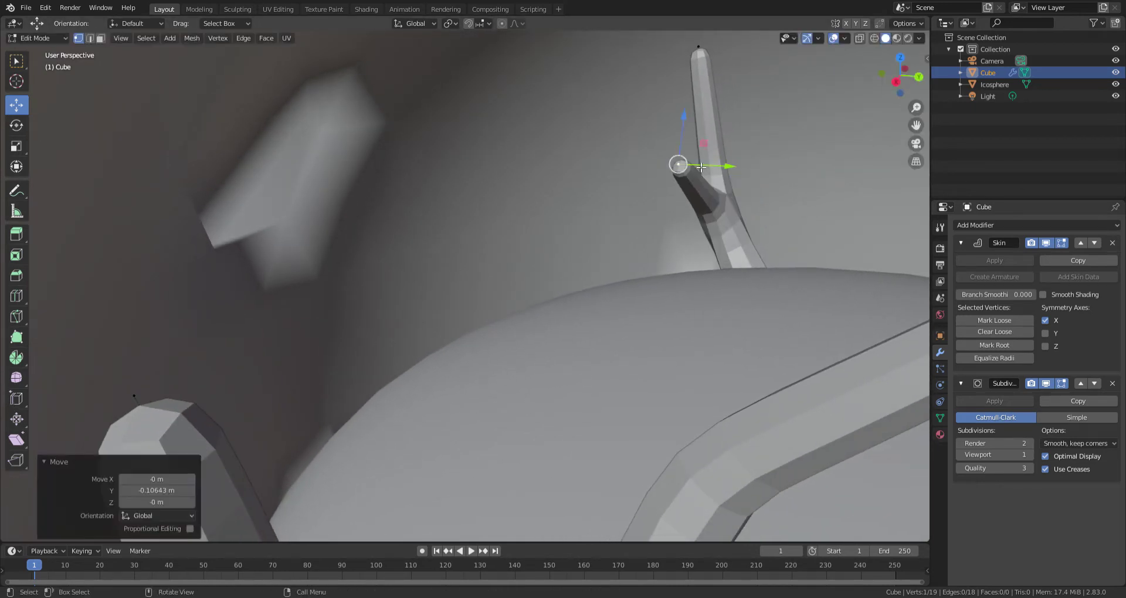
pyautogui.moveTo(683, 166); pyautogui.dragTo(559, 148, button='middle')
# Extrude a segment thinned to 0.775, then a twig with its tip at 0.457
pyautogui.press('e')
pyautogui.click(593, 129)
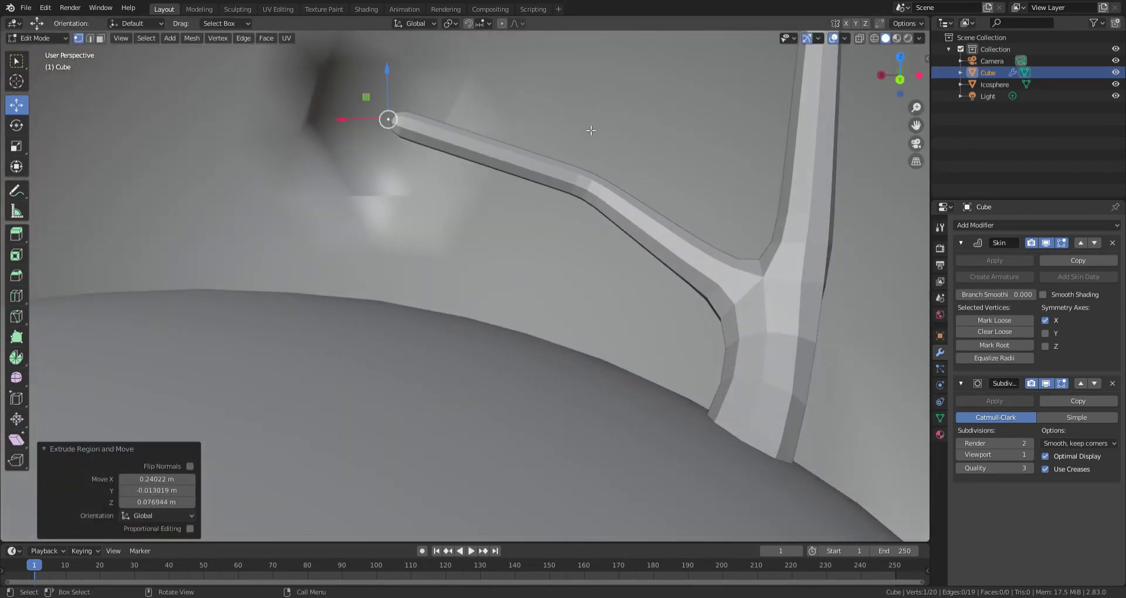
pyautogui.hotkey('ctrl', 'a')
pyautogui.click(625, 173)
pyautogui.press('e')
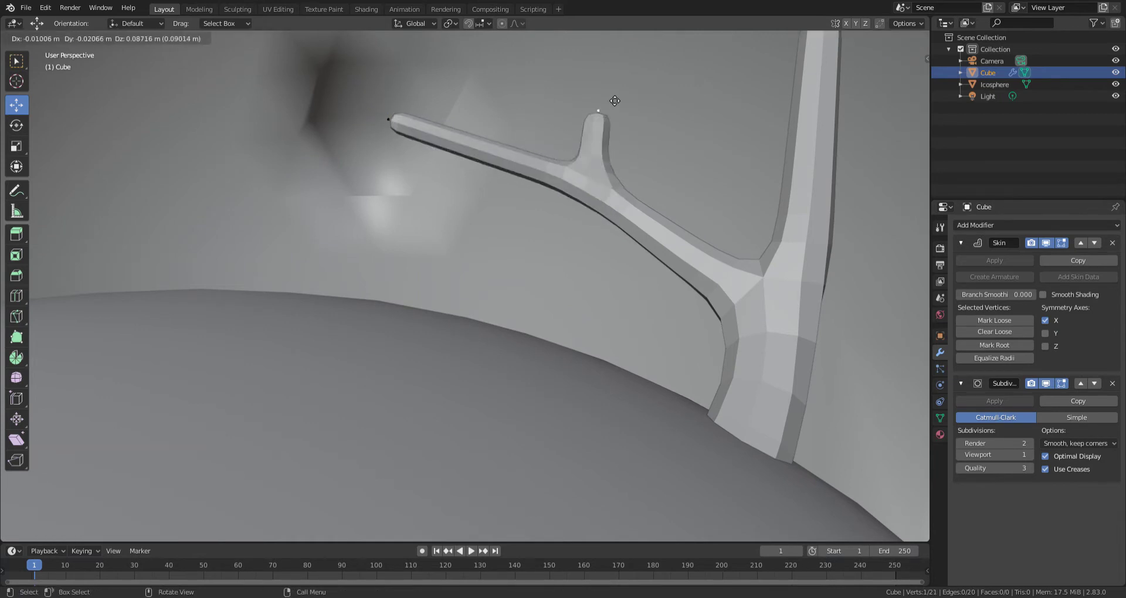
pyautogui.click(615, 101)
pyautogui.hotkey('ctrl', 'a')
pyautogui.click(614, 101)
# Extend the twig further upward and resize the skin at its new vertex
pyautogui.moveTo(615, 101); pyautogui.dragTo(675, 170, button='middle')
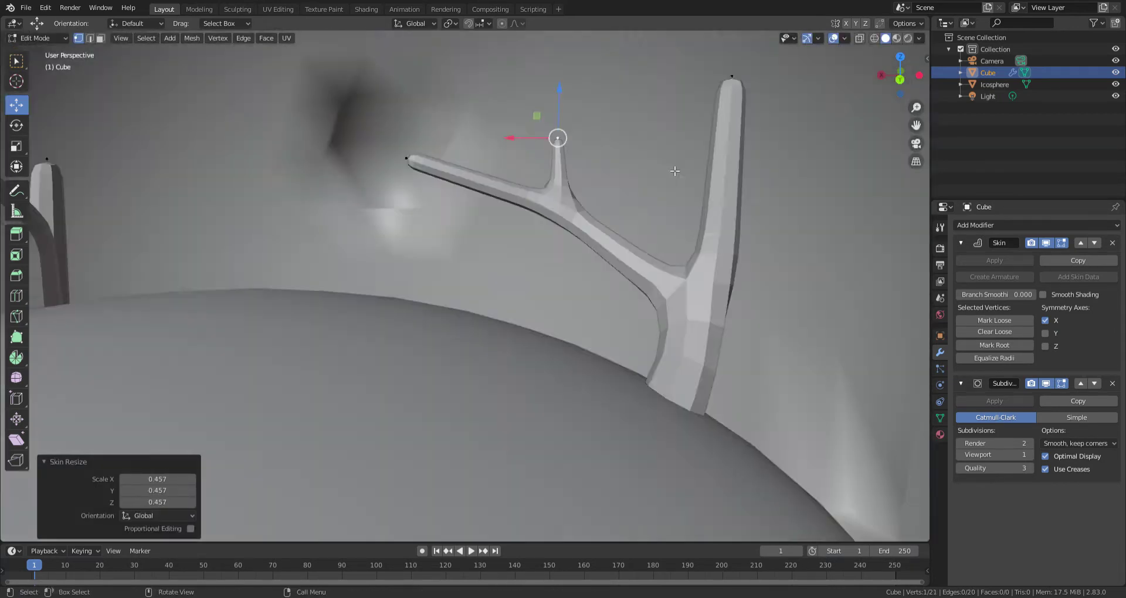
pyautogui.scroll(3, 644, 138)
pyautogui.scroll(-2, 645, 137)
pyautogui.moveTo(642, 133); pyautogui.dragTo(593, 242, button='middle')
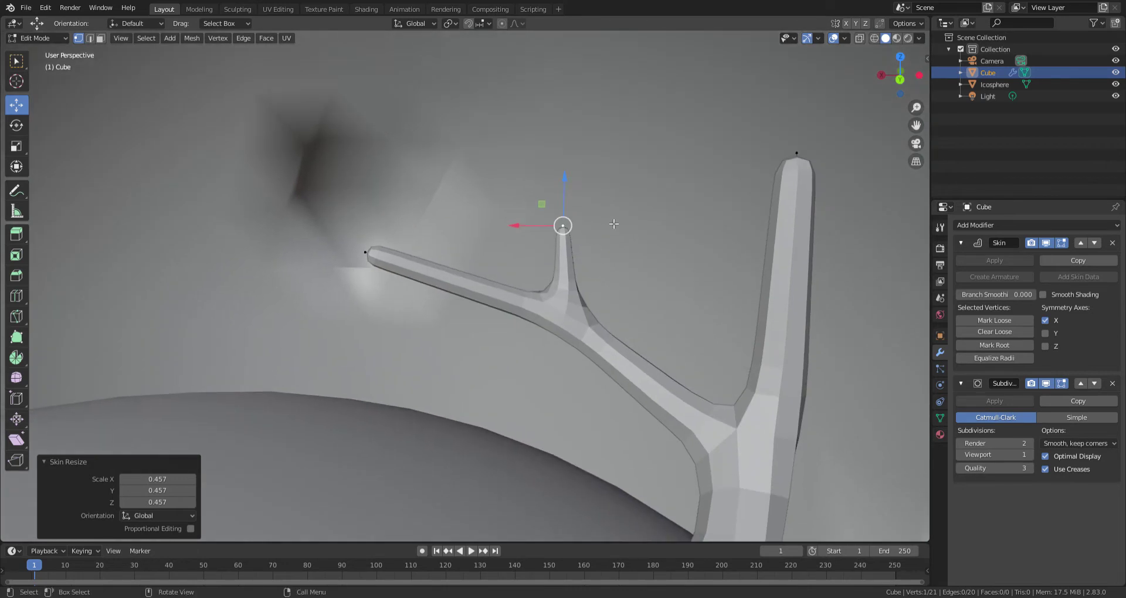
pyautogui.press('e')
pyautogui.click(550, 114)
pyautogui.hotkey('ctrl', 'a')
pyautogui.click(611, 125)
pyautogui.moveTo(611, 125)
pyautogui.mouseDown(button='middle')
pyautogui.moveTo(676, 220)
pyautogui.moveTo(678, 206)
pyautogui.mouseUp(button='middle')
# Select a group of branch vertices and return to Object Mode
pyautogui.moveTo(699, 184); pyautogui.dragTo(642, 174)
pyautogui.scroll(8, 572, 221)
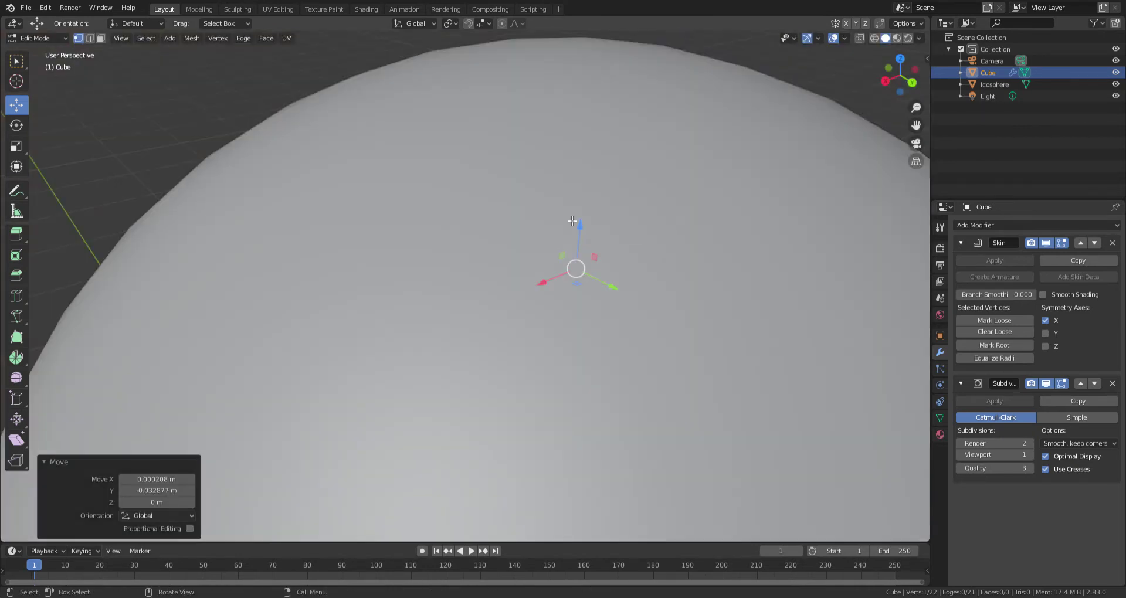
pyautogui.scroll(-6, 573, 221)
pyautogui.press('Tab')
# Select the icosphere canopy, hide it to reveal the tree, then unhide it
pyautogui.click(451, 213)
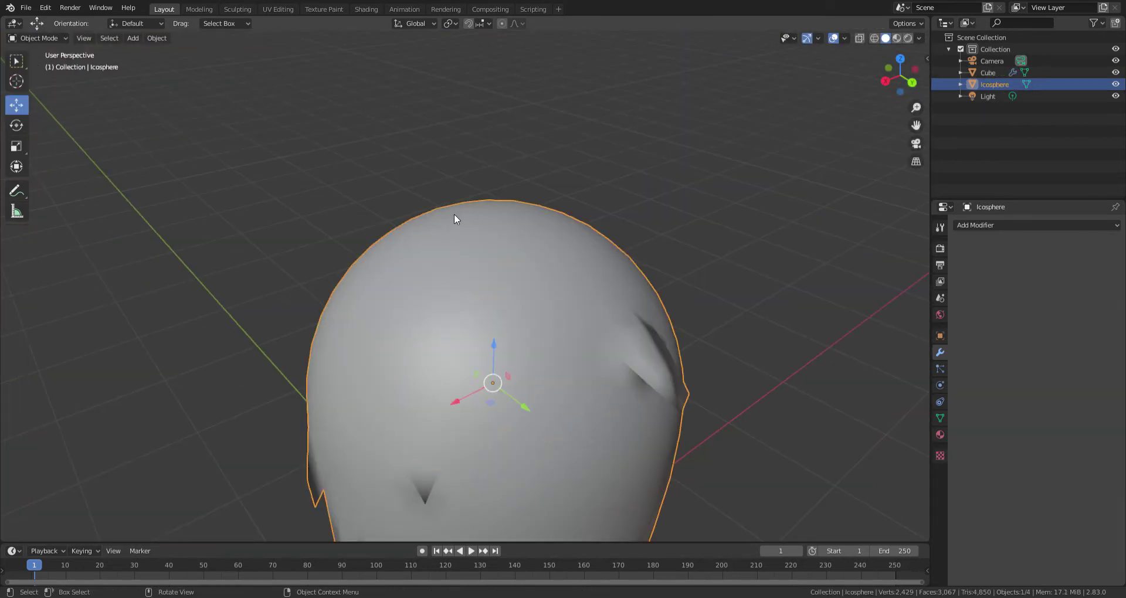
pyautogui.moveTo(452, 213)
pyautogui.mouseDown(button='middle')
pyautogui.moveTo(212, 156)
pyautogui.moveTo(78, 160)
pyautogui.moveTo(648, 317)
pyautogui.moveTo(523, 321)
pyautogui.moveTo(449, 339)
pyautogui.moveTo(364, 293)
pyautogui.moveTo(435, 330)
pyautogui.mouseUp(button='middle')
pyautogui.press('g')
pyautogui.rightClick(302, 171)
pyautogui.press('h')
pyautogui.hotkey('alt', 'h')
# Select the Cube tree and switch it to Edit Mode
pyautogui.click(415, 362)
pyautogui.scroll(3, 416, 363)
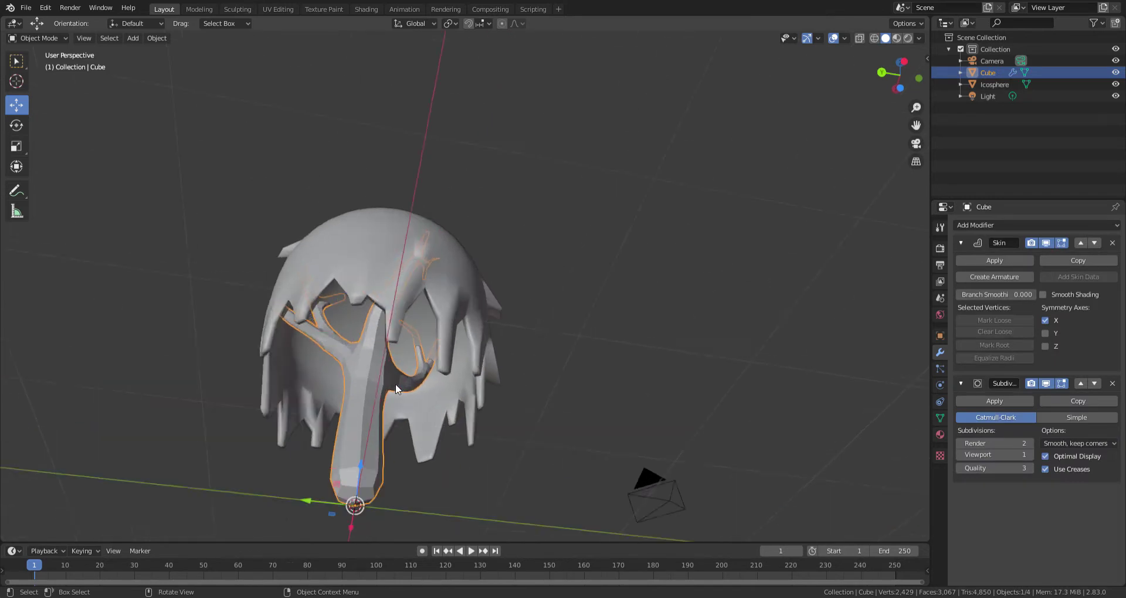
pyautogui.scroll(1, 395, 383)
pyautogui.click(36, 38)
pyautogui.click(30, 50)
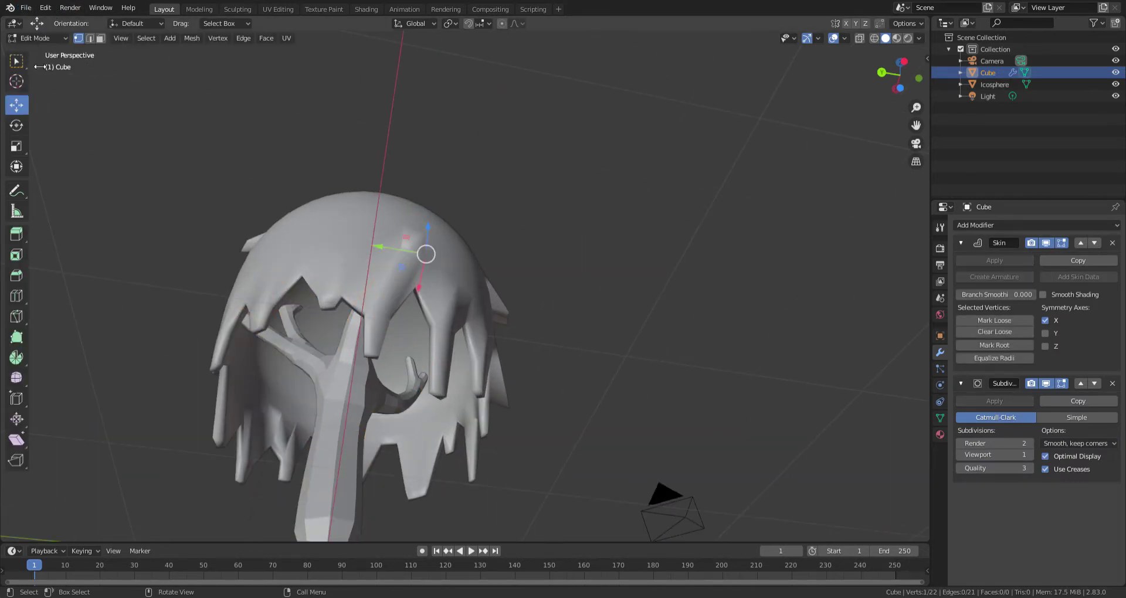
# Clear the selection and pick a branch-tip vertex inside the canopy
pyautogui.click(249, 315)
pyautogui.moveTo(250, 315); pyautogui.dragTo(757, 319, button='middle')
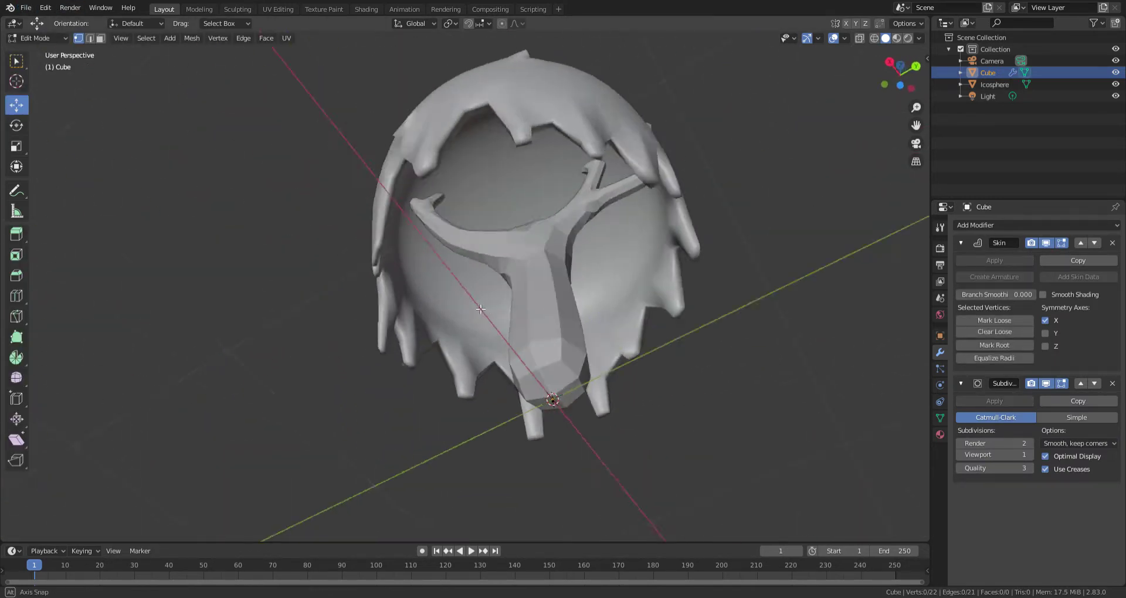
pyautogui.click(700, 293)
pyautogui.moveTo(700, 293)
pyautogui.mouseDown(button='middle')
pyautogui.moveTo(767, 333)
pyautogui.moveTo(587, 485)
pyautogui.moveTo(1094, 114)
pyautogui.mouseUp(button='middle')
pyautogui.scroll(5, 767, 334)
pyautogui.scroll(-5, 587, 485)
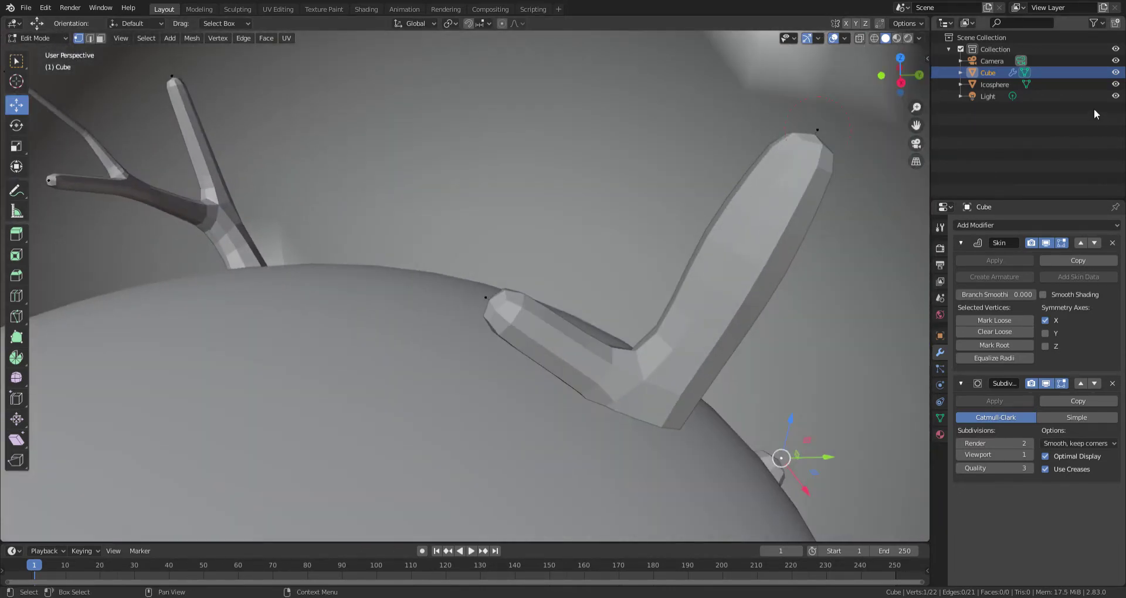
pyautogui.moveTo(976, 135); pyautogui.dragTo(880, 234, button='middle')
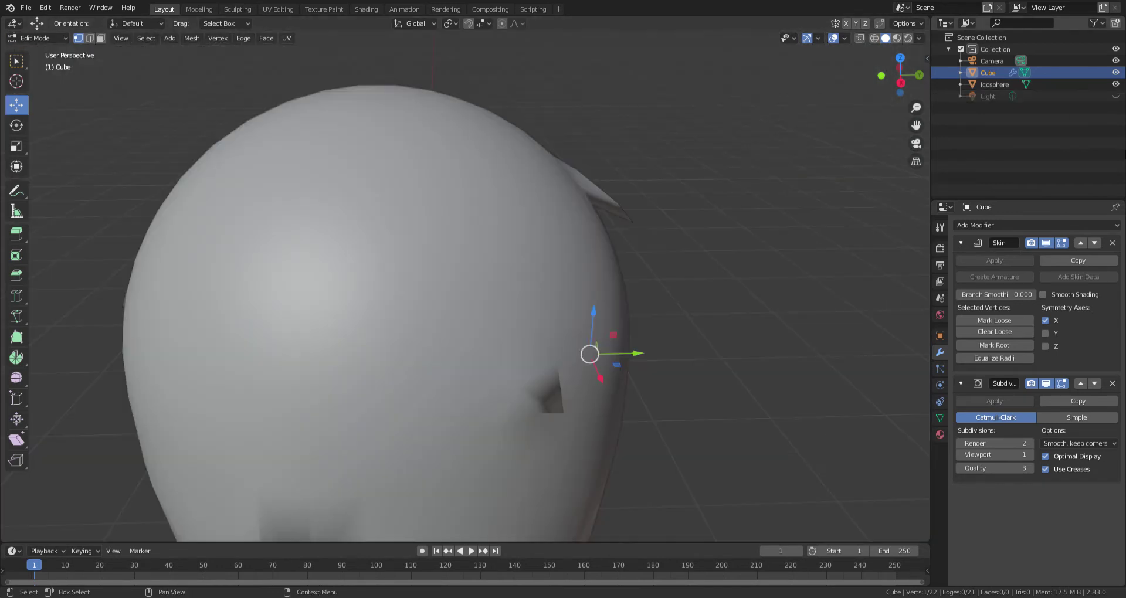
# Hide the icosphere canopy and view the tree from the right side
pyautogui.click(1116, 96)
pyautogui.click(1116, 83)
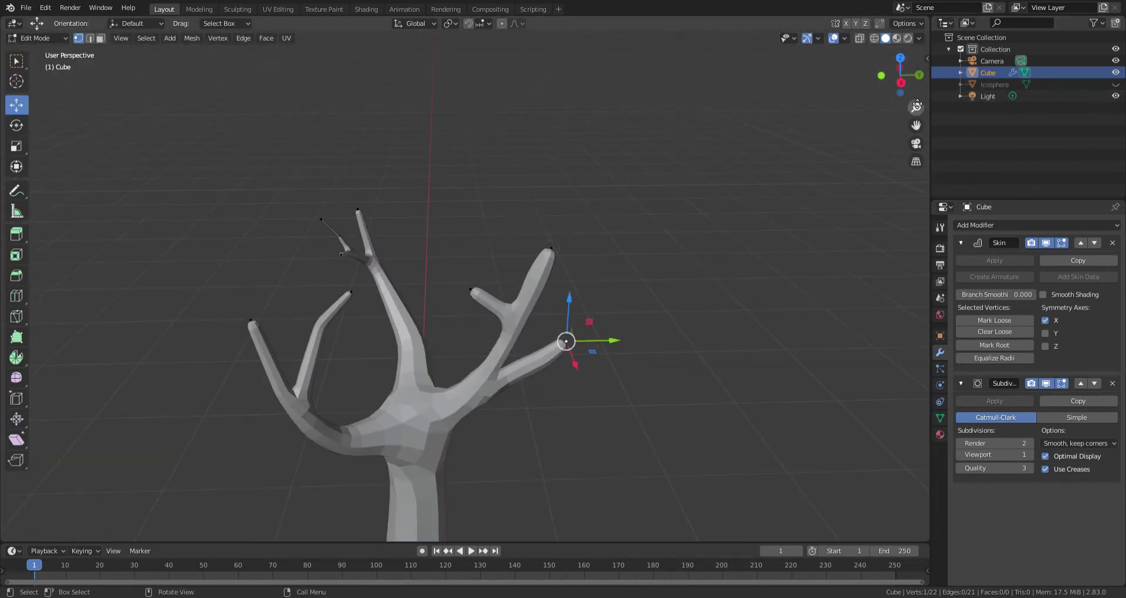
pyautogui.click(904, 83)
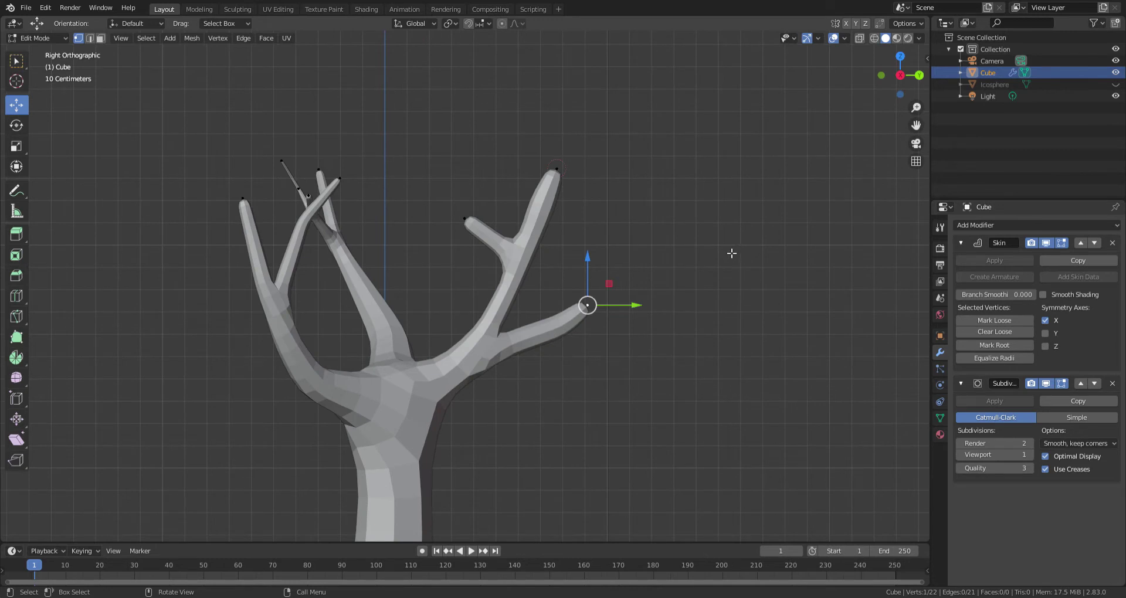
# Thin a branch tip and grow a new upward twig with a tapered tip
pyautogui.hotkey('ctrl', 'a')
pyautogui.click(671, 264)
pyautogui.press('g')
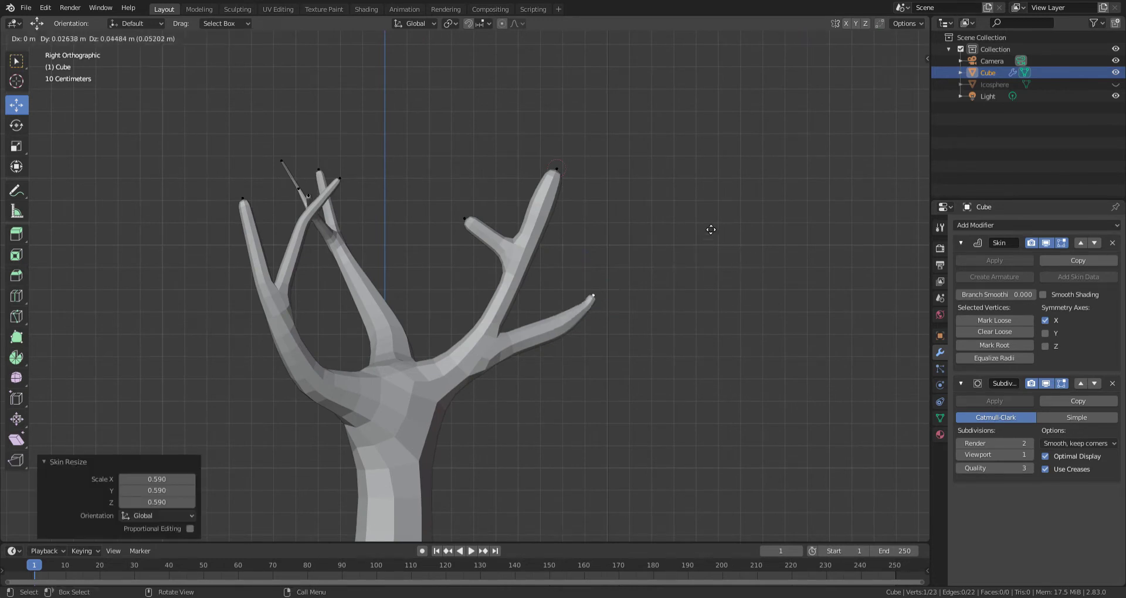
pyautogui.click(741, 227)
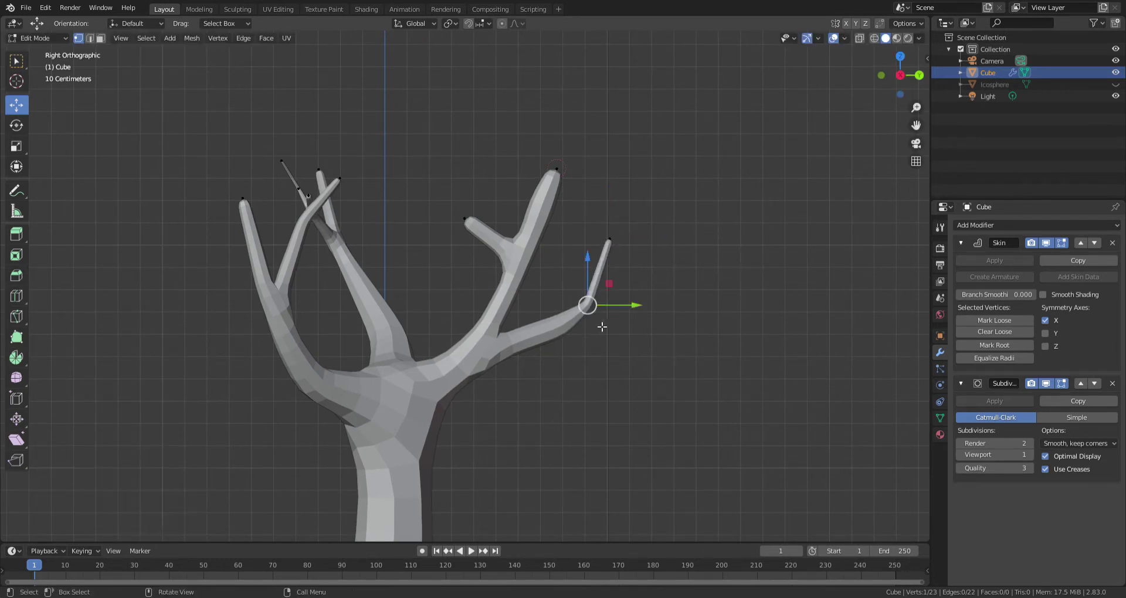
pyautogui.hotkey('ctrl', 'a')
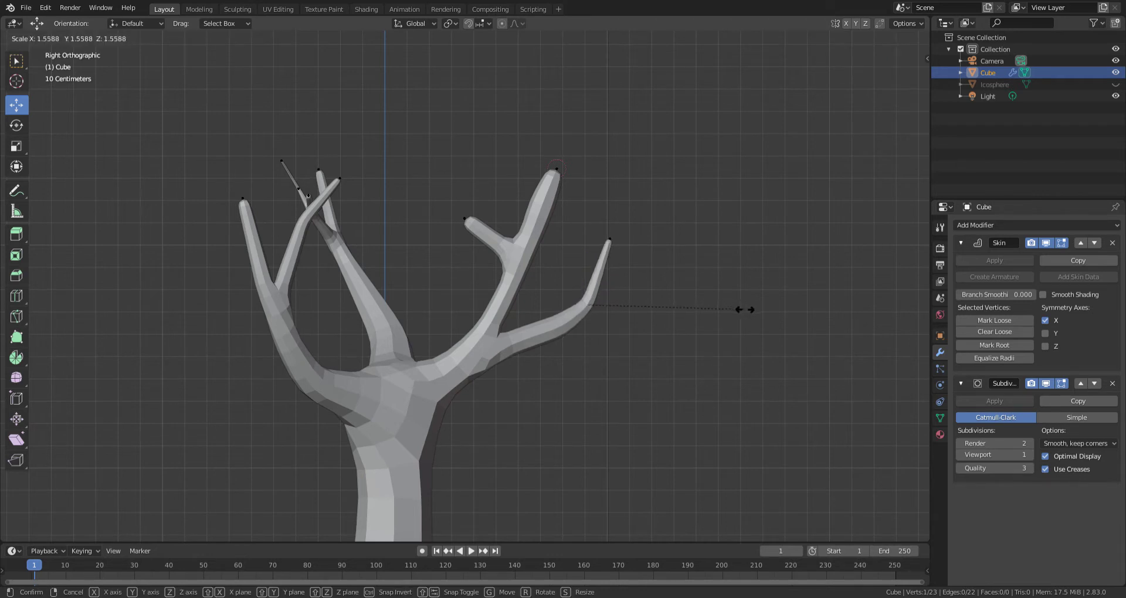
pyautogui.click(747, 310)
# Extrude another twig and set its skin thickness to 0.725
pyautogui.press('e')
pyautogui.click(714, 249)
pyautogui.moveTo(714, 249); pyautogui.dragTo(499, 336, button='middle')
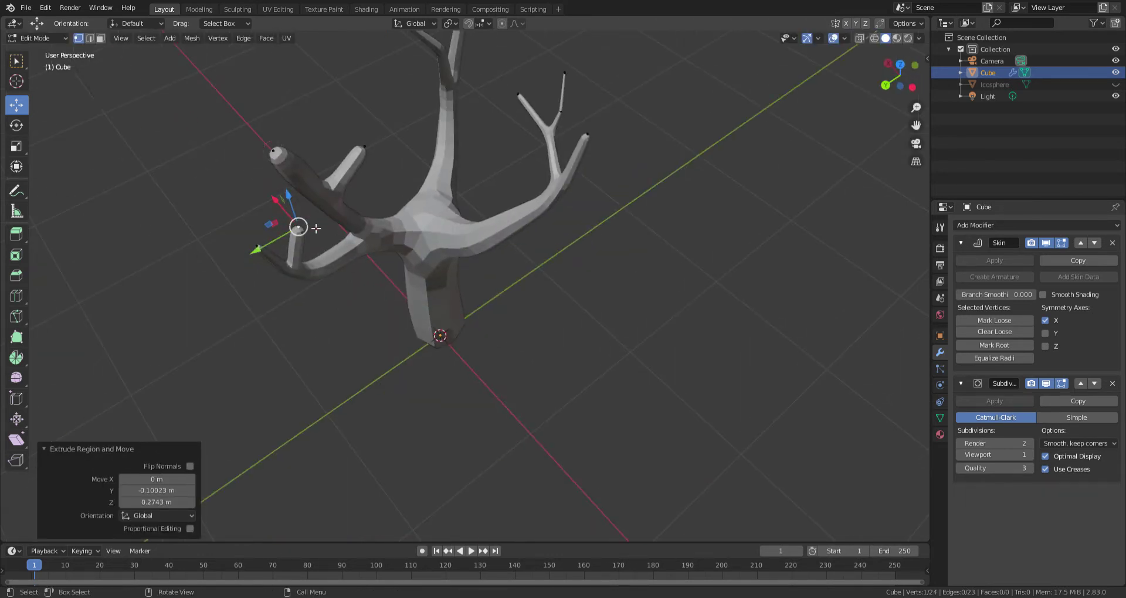
pyautogui.hotkey('ctrl', 'a')
pyautogui.click(258, 197)
# Resize the long left branch tip's skin, first to 0.368, finally to 0.751
pyautogui.moveTo(258, 196)
pyautogui.mouseDown(button='middle')
pyautogui.moveTo(455, 219)
pyautogui.moveTo(395, 225)
pyautogui.moveTo(335, 160)
pyautogui.mouseUp(button='middle')
pyautogui.click(323, 151)
pyautogui.hotkey('ctrl', 'a')
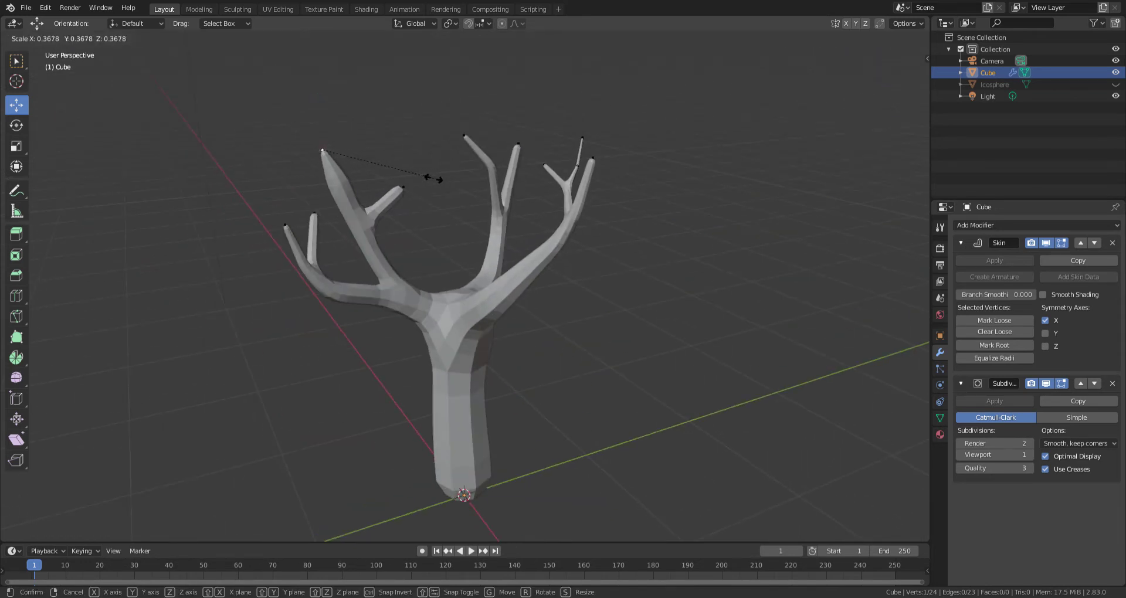
pyautogui.click(417, 197)
pyautogui.click(339, 181)
pyautogui.hotkey('ctrl', 'a')
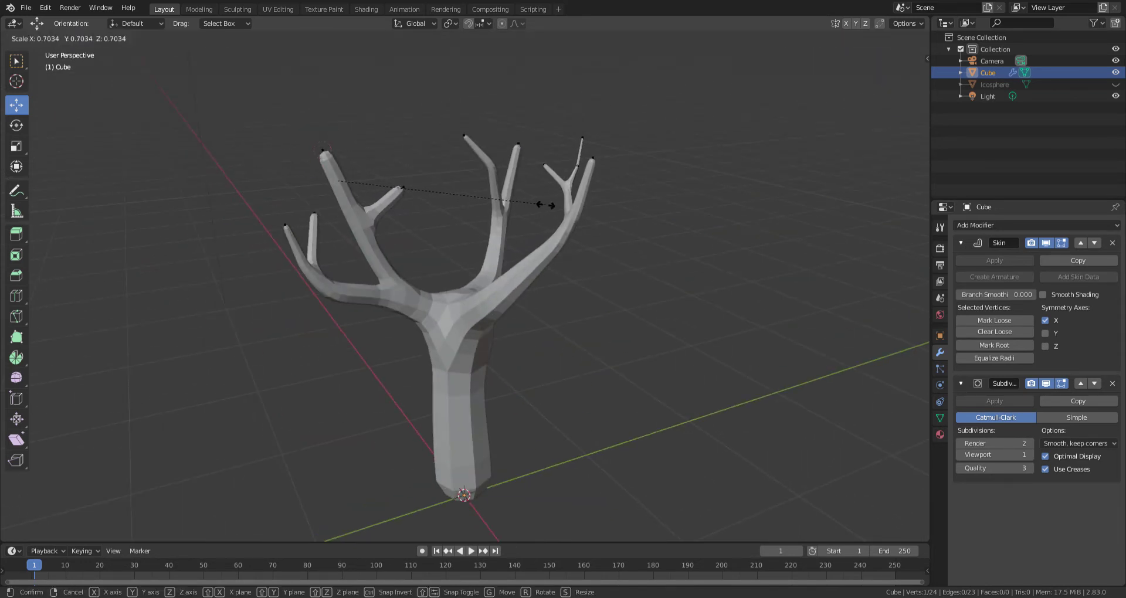
pyautogui.click(545, 205)
pyautogui.click(369, 213)
pyautogui.click(325, 163)
pyautogui.hotkey('ctrl', 'a')
pyautogui.click(548, 171)
# Extrude two new twigs from a vertex on the left branch
pyautogui.moveTo(548, 171); pyautogui.dragTo(709, 198, button='middle')
pyautogui.scroll(-3, 585, 244)
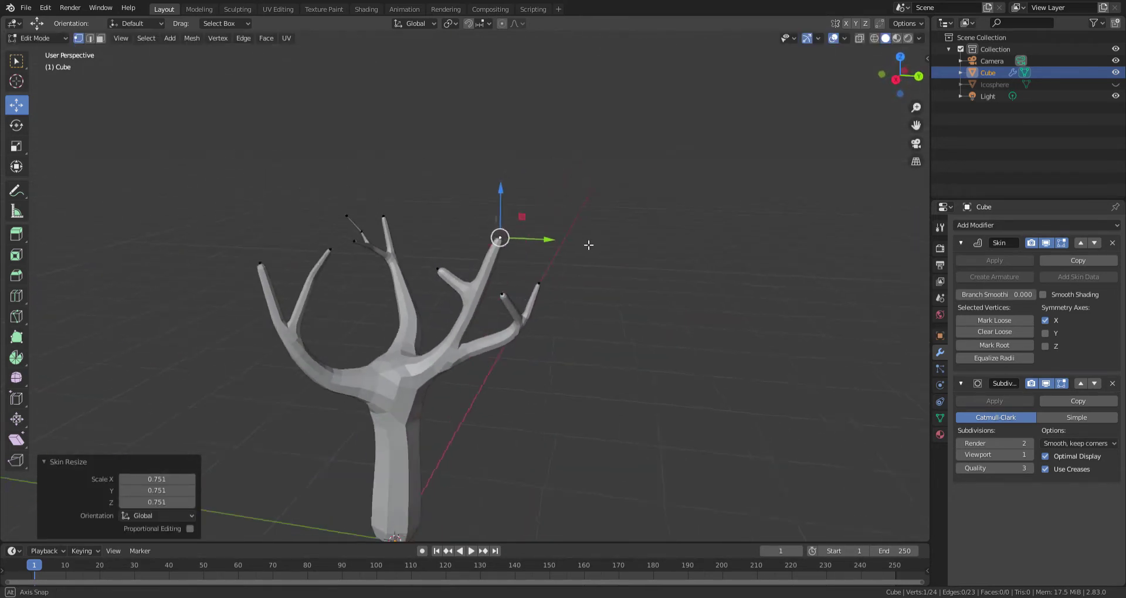
pyautogui.moveTo(585, 244)
pyautogui.mouseDown(button='middle')
pyautogui.moveTo(565, 223)
pyautogui.moveTo(386, 324)
pyautogui.mouseUp(button='middle')
pyautogui.click(293, 309)
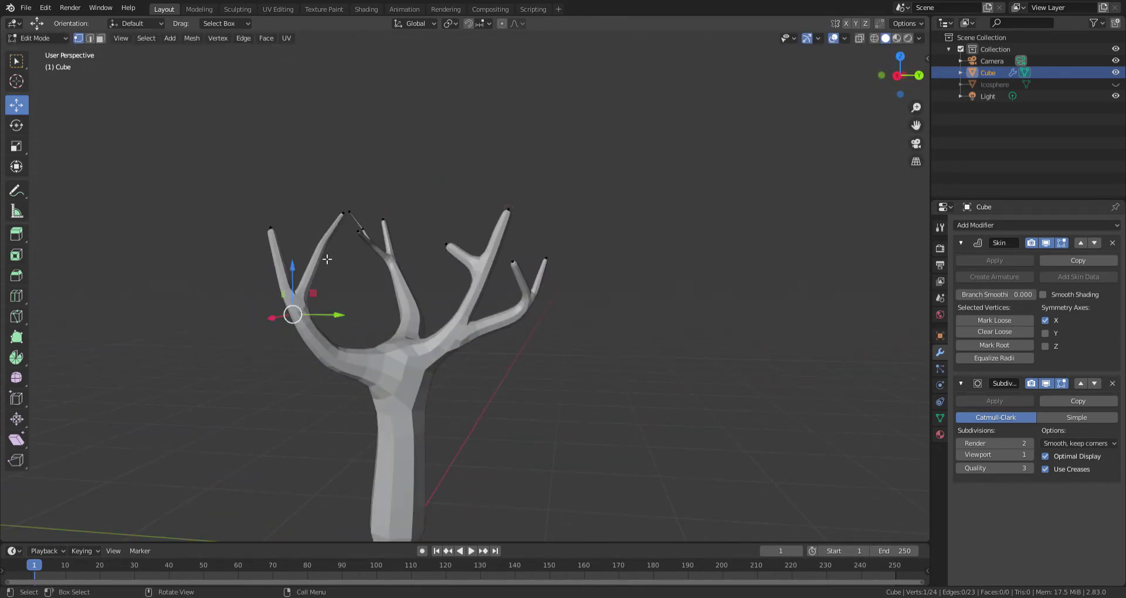
pyautogui.press('e')
pyautogui.click(459, 217)
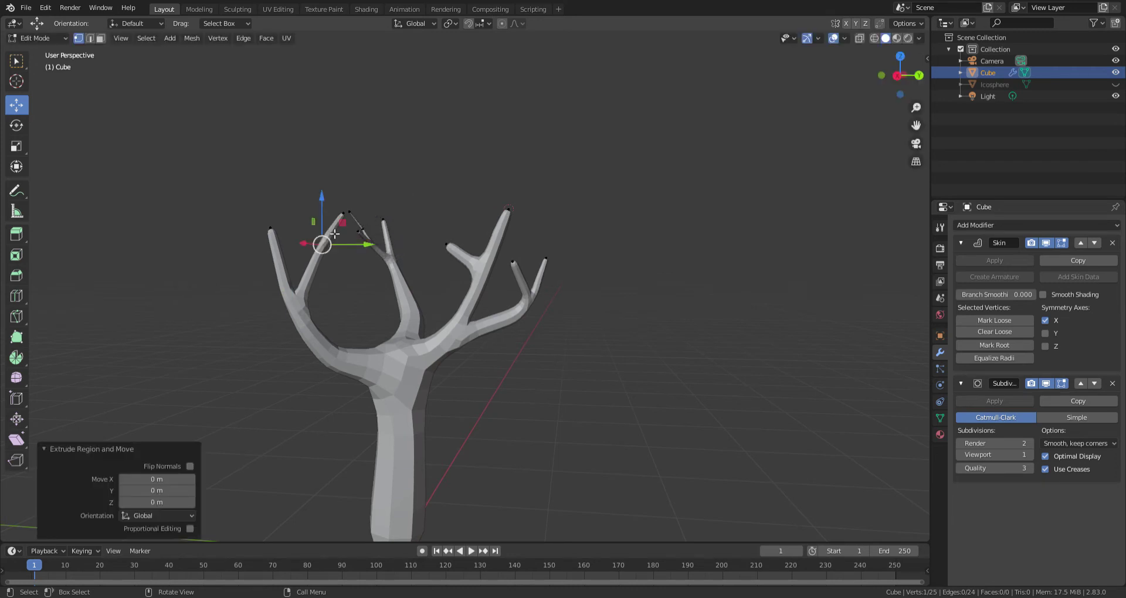
pyautogui.scroll(4, 346, 244)
pyautogui.press('e')
pyautogui.click(304, 194)
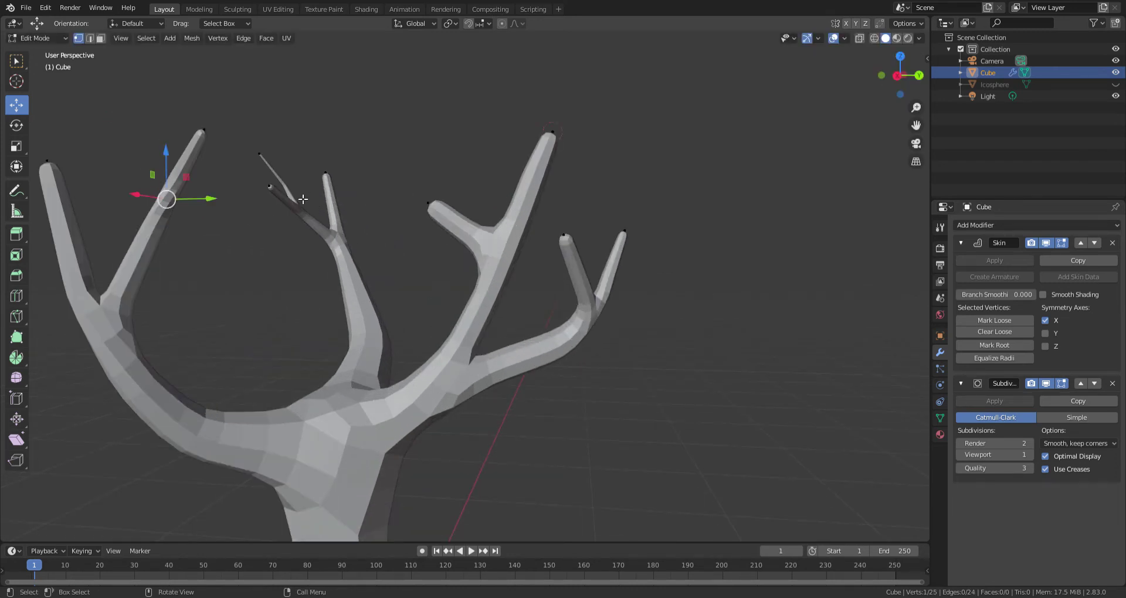
# Move the selected vertex along X, then nudge it slightly
pyautogui.moveTo(352, 218)
pyautogui.mouseDown(button='middle')
pyautogui.moveTo(323, 178)
pyautogui.moveTo(412, 203)
pyautogui.mouseUp(button='middle')
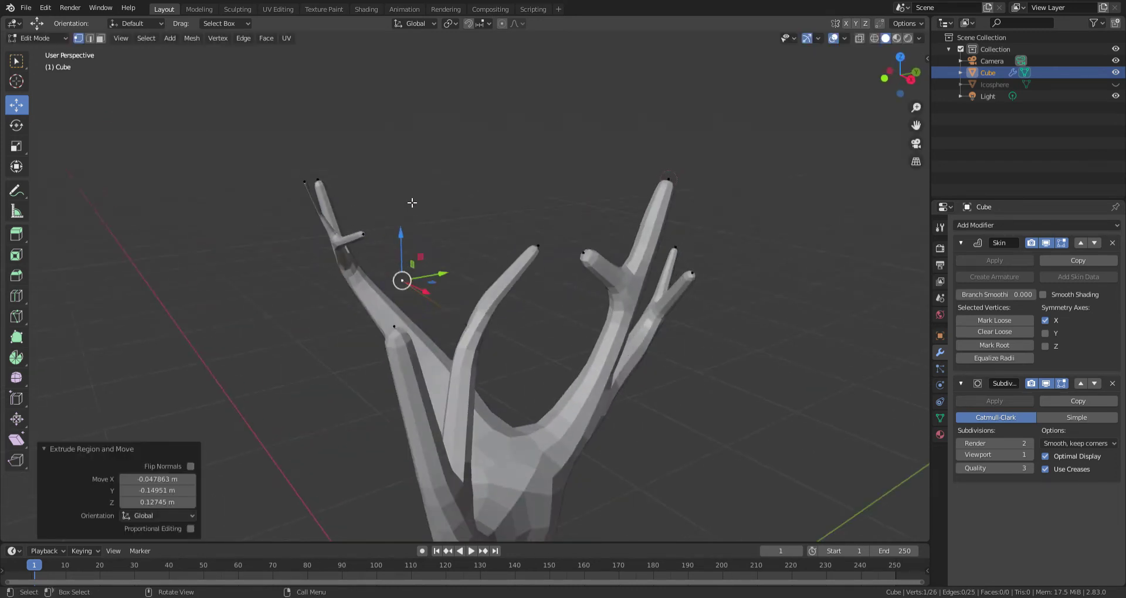
pyautogui.press('g')
pyautogui.press('x')
pyautogui.click(502, 334)
pyautogui.moveTo(502, 334)
pyautogui.mouseDown(button='middle')
pyautogui.moveTo(327, 274)
pyautogui.moveTo(257, 273)
pyautogui.moveTo(407, 239)
pyautogui.mouseUp(button='middle')
pyautogui.press('g')
pyautogui.click(286, 261)
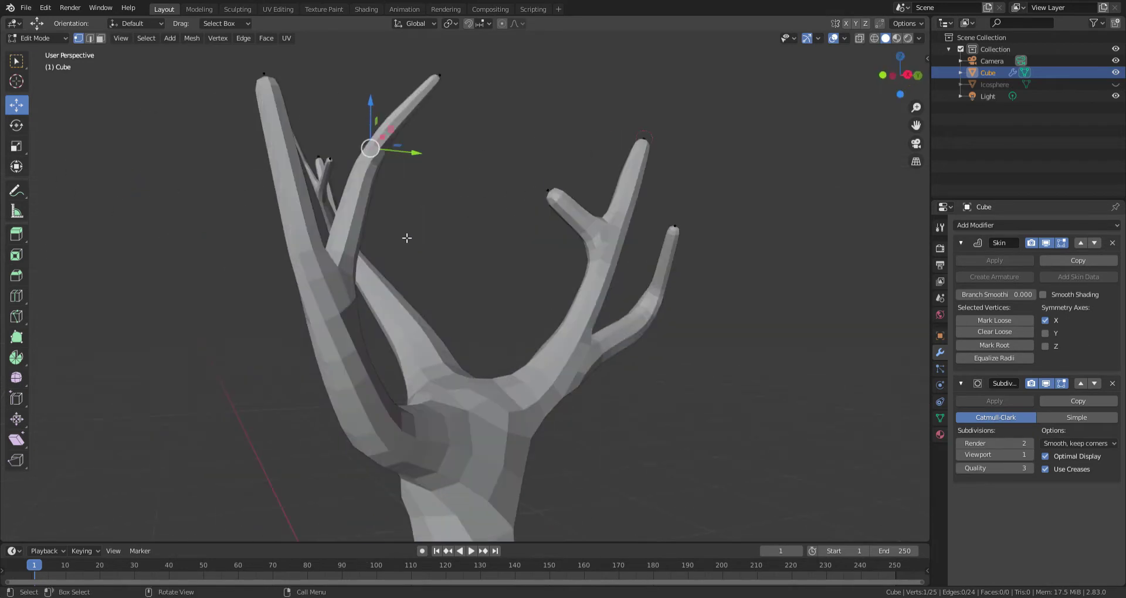
# Extrude a new twig from the branch tip and taper its end
pyautogui.press('e')
pyautogui.rightClick(496, 234)
pyautogui.moveTo(498, 231); pyautogui.dragTo(408, 240, button='middle')
pyautogui.hotkey('ctrl', 'z')
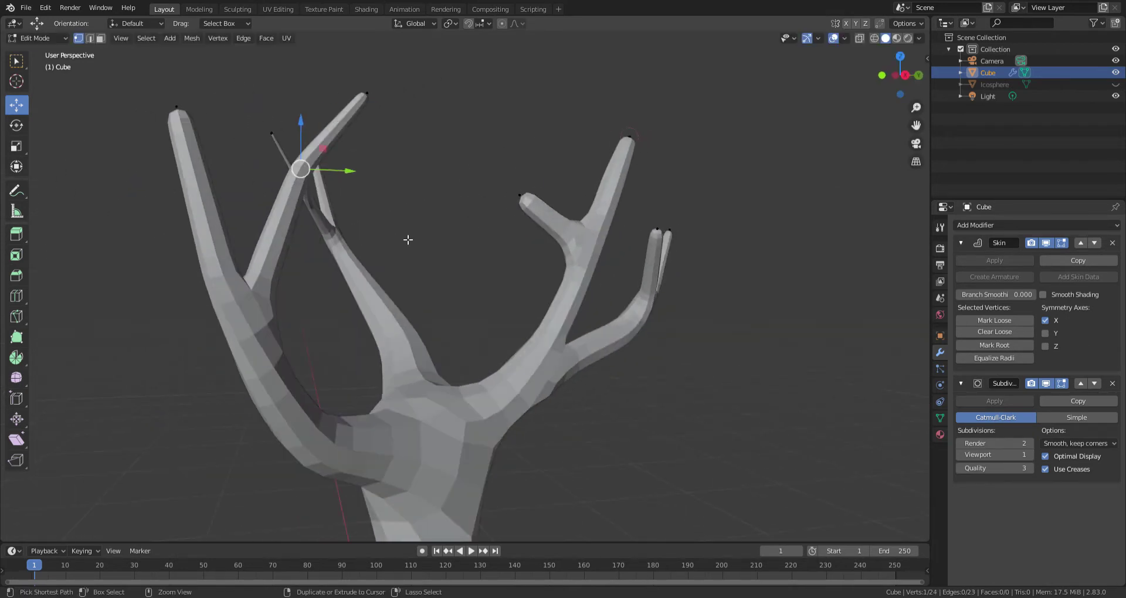
pyautogui.press('e')
pyautogui.click(366, 175)
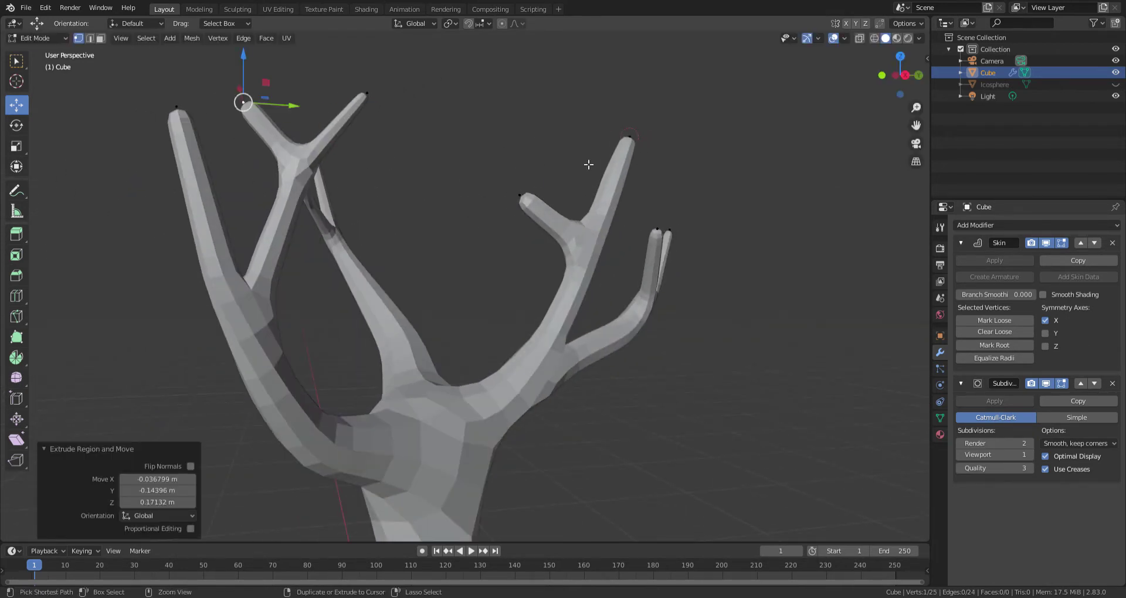
pyautogui.hotkey('ctrl', 'a')
pyautogui.click(377, 153)
# Thicken the skin at the branch junction vertex
pyautogui.click(289, 170)
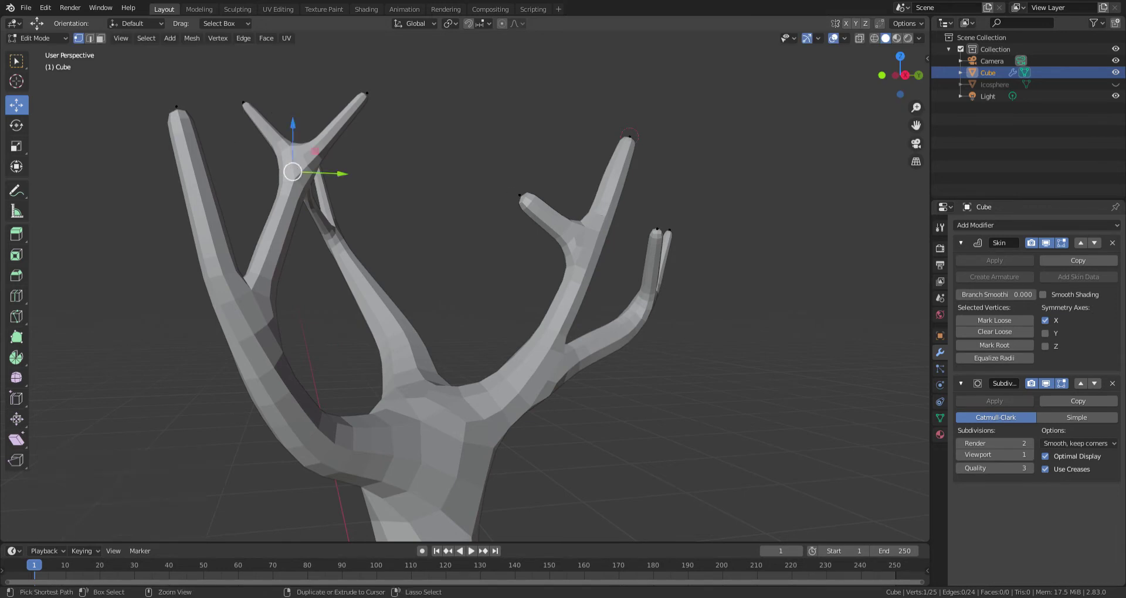
pyautogui.hotkey('ctrl', 'a')
pyautogui.press('Escape')
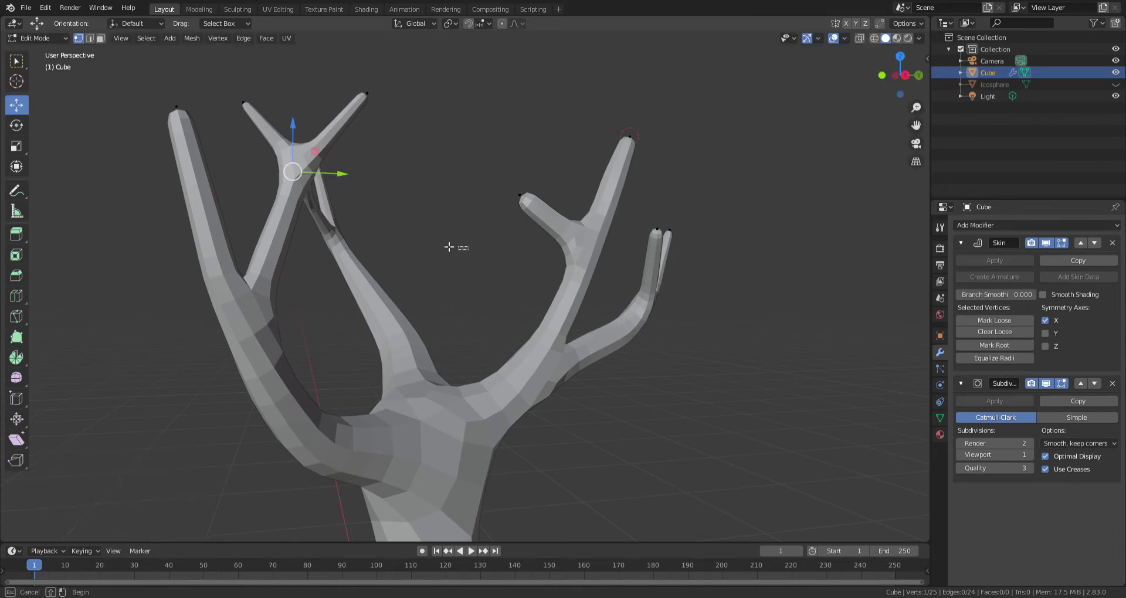
pyautogui.moveTo(466, 251); pyautogui.dragTo(285, 156)
pyautogui.hotkey('ctrl', 'a')
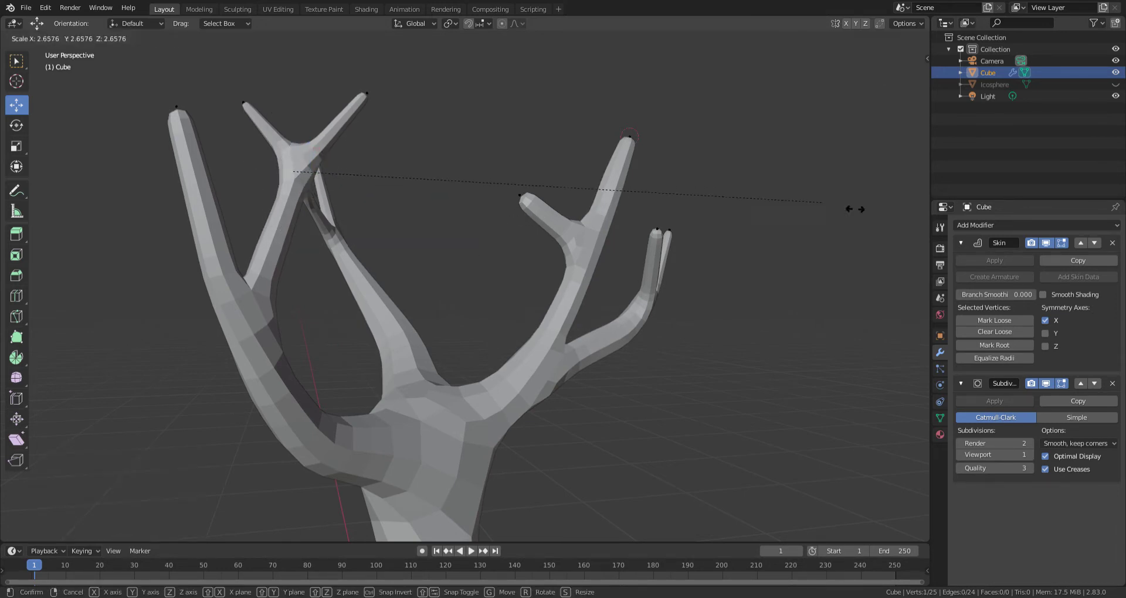
pyautogui.click(856, 209)
pyautogui.moveTo(191, 174); pyautogui.dragTo(717, 220, button='middle')
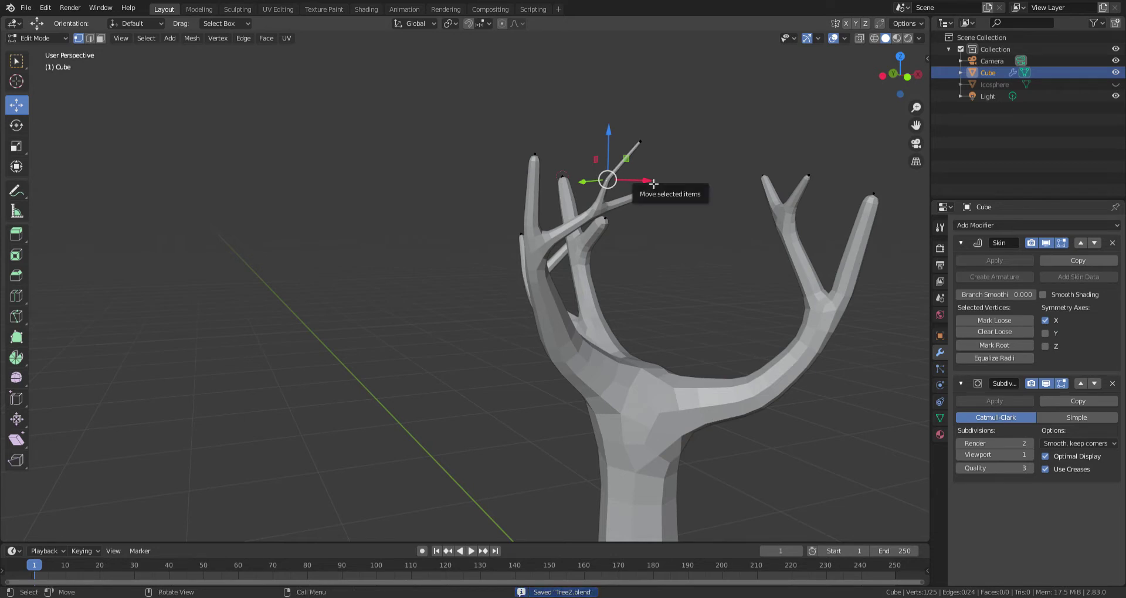
# Resize the thickness of a vertex on the right branch
pyautogui.press('s')
pyautogui.press('Escape')
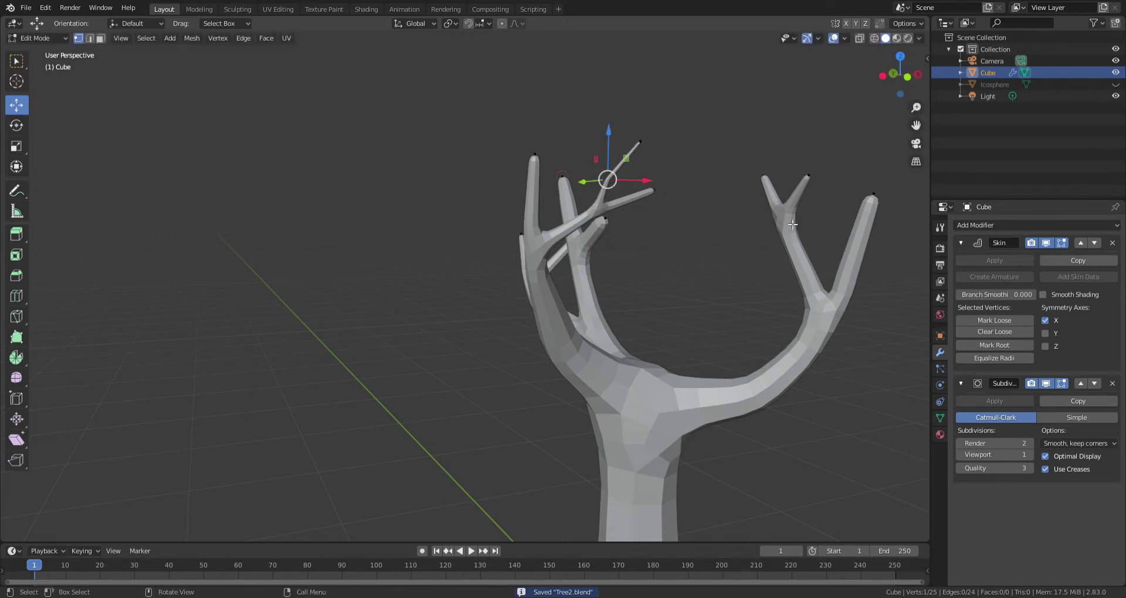
pyautogui.press('s')
pyautogui.press('Escape')
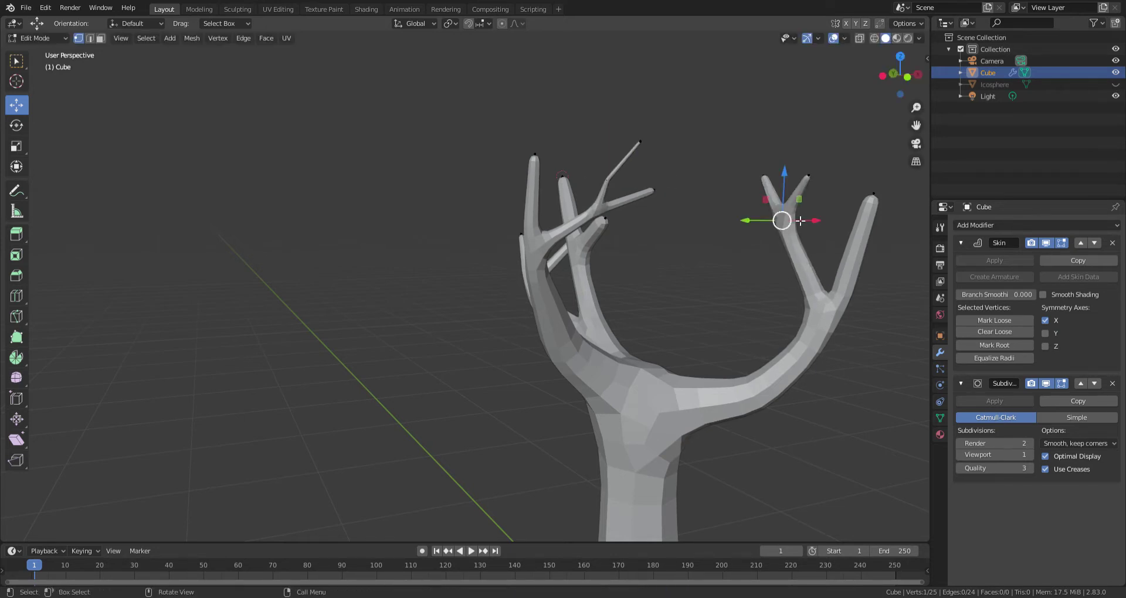
pyautogui.keyDown('ctrl'); pyautogui.click(621, 180); pyautogui.keyUp('ctrl')
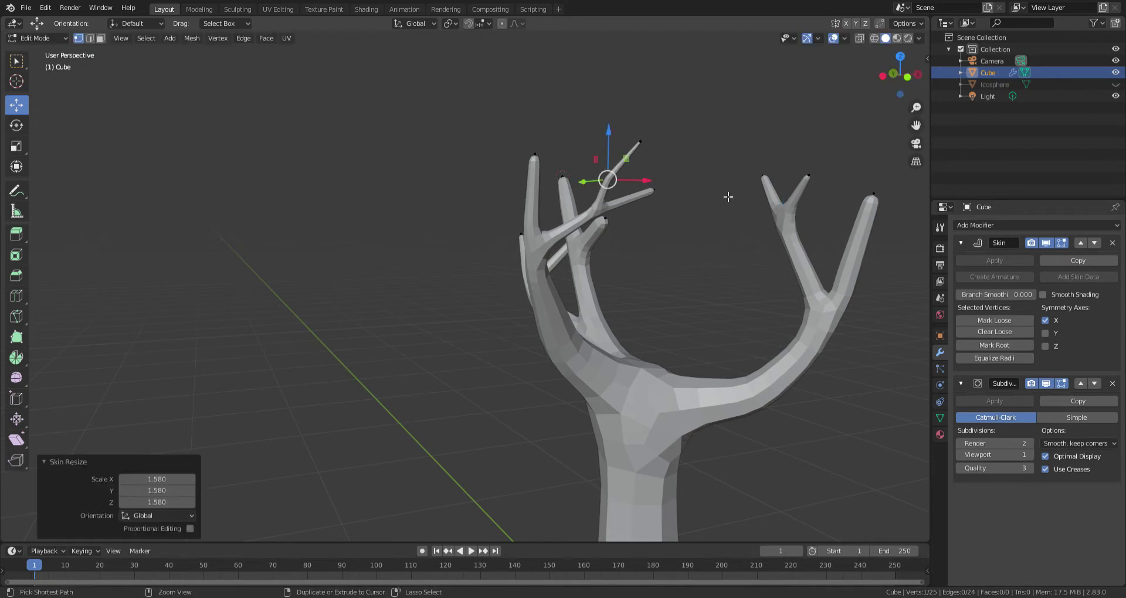
pyautogui.click(797, 216)
pyautogui.press('s')
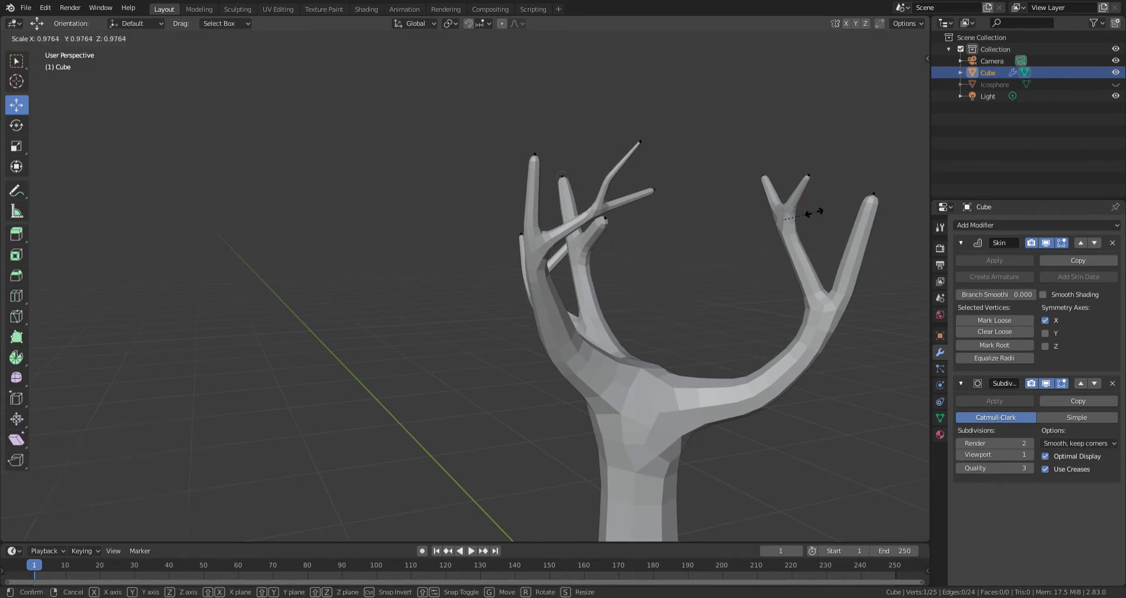
pyautogui.click(799, 219)
# Thin another branch tip's skin with Skin Resize
pyautogui.moveTo(799, 218)
pyautogui.mouseDown(button='middle')
pyautogui.moveTo(540, 213)
pyautogui.moveTo(593, 244)
pyautogui.moveTo(431, 266)
pyautogui.moveTo(166, 249)
pyautogui.moveTo(282, 297)
pyautogui.mouseUp(button='middle')
pyautogui.scroll(-2, 431, 266)
pyautogui.scroll(-3, 400, 255)
pyautogui.scroll(3, 441, 313)
pyautogui.moveTo(467, 296); pyautogui.dragTo(526, 238, button='middle')
pyautogui.click(516, 216)
pyautogui.hotkey('ctrl', 'a')
pyautogui.click(621, 231)
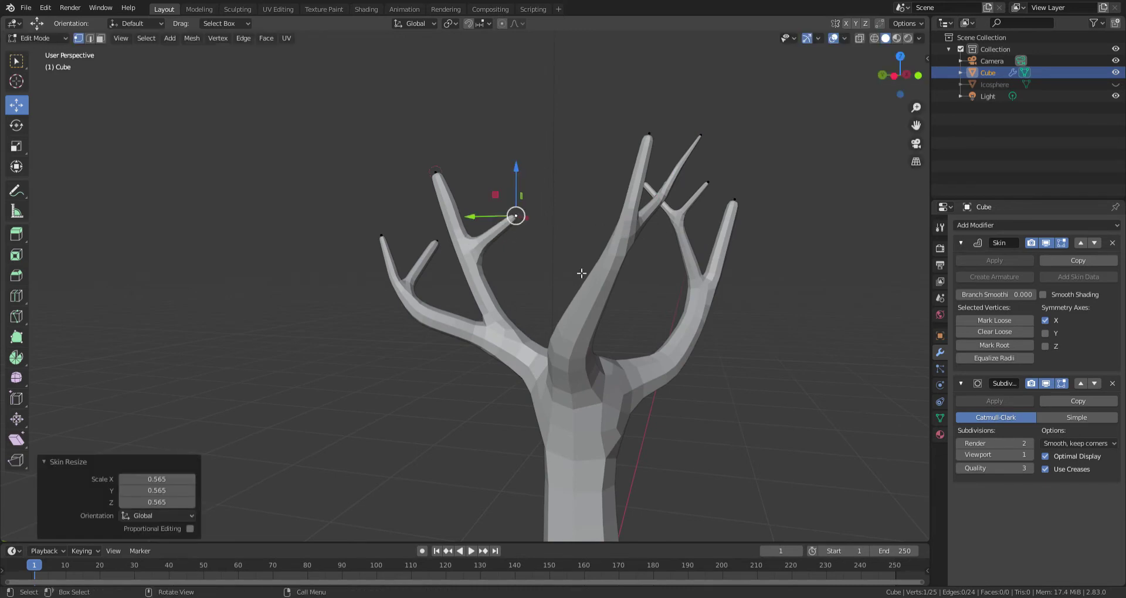
# Extrude a new branch with a thin tip and extend it one more segment
pyautogui.click(483, 237)
pyautogui.moveTo(514, 227)
pyautogui.mouseDown(button='middle')
pyautogui.moveTo(423, 284)
pyautogui.moveTo(778, 211)
pyautogui.mouseUp(button='middle')
pyautogui.press('e')
pyautogui.click(744, 113)
pyautogui.hotkey('ctrl', 'a')
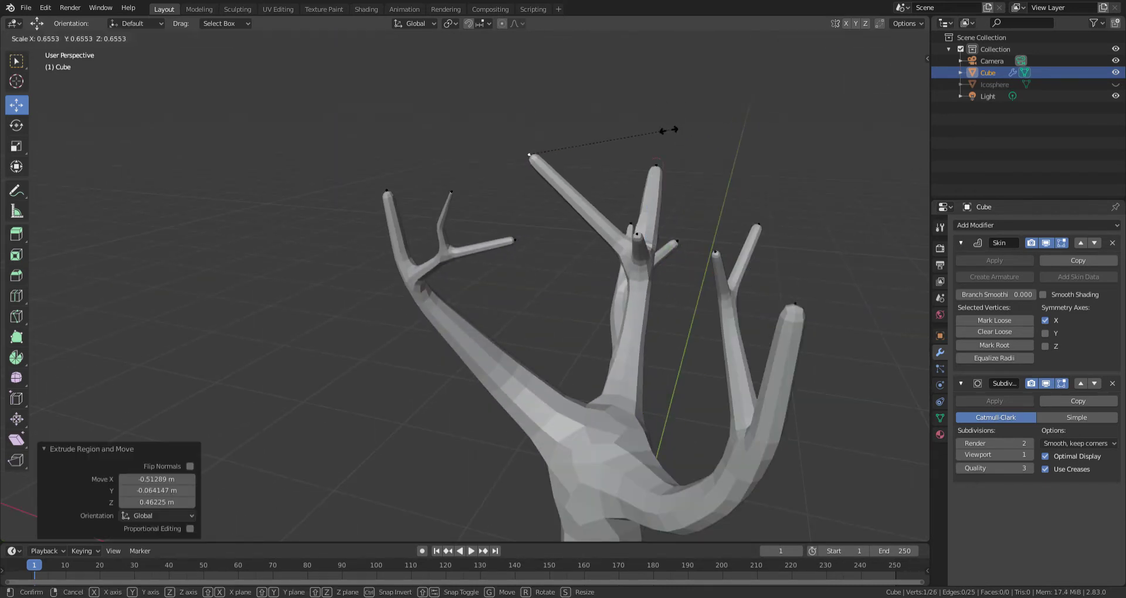
pyautogui.click(640, 140)
pyautogui.press('e')
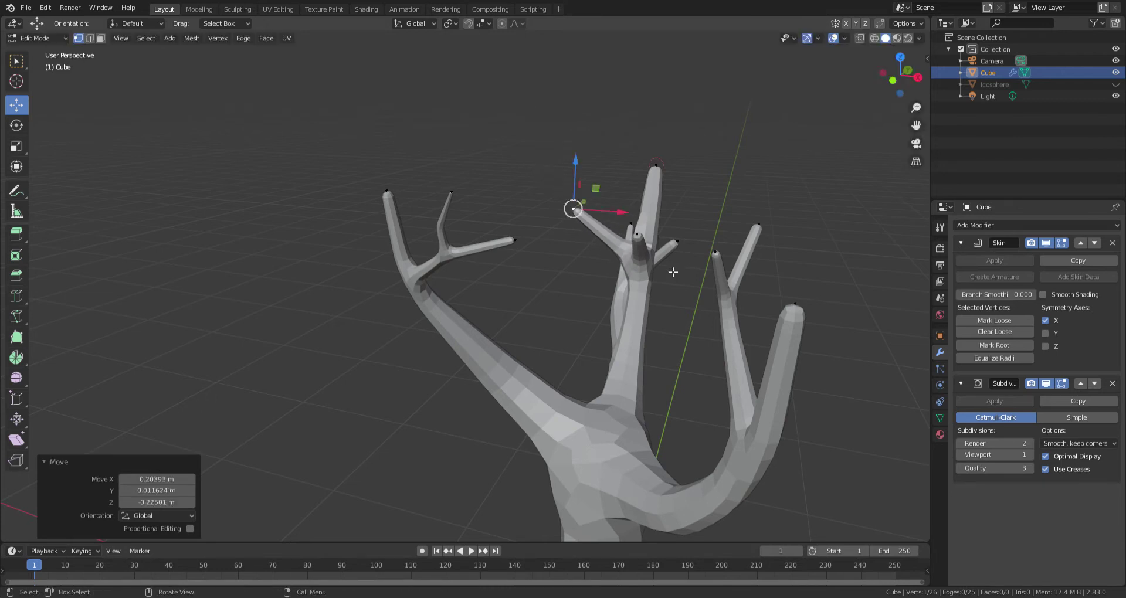
pyautogui.click(536, 127)
# Sprout another upward branch with a 0.683 tip, then hide the Cube tree
pyautogui.hotkey('ctrl', 'a')
pyautogui.click(628, 210)
pyautogui.press('e')
pyautogui.click(584, 218)
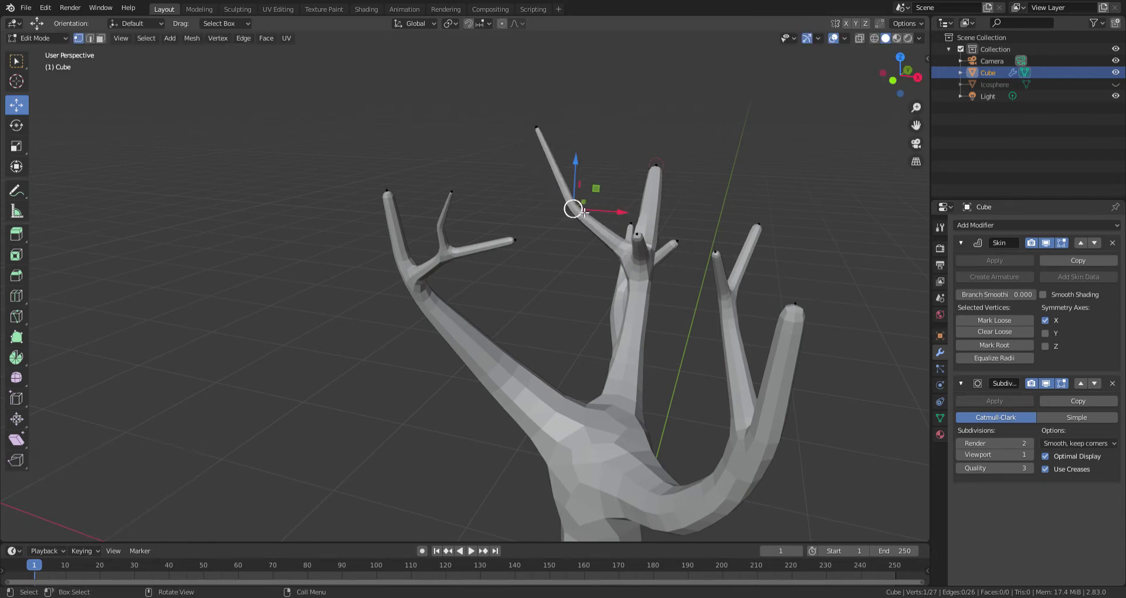
pyautogui.moveTo(583, 218)
pyautogui.mouseDown(button='middle')
pyautogui.moveTo(370, 123)
pyautogui.moveTo(264, 95)
pyautogui.moveTo(168, 106)
pyautogui.moveTo(389, 171)
pyautogui.mouseUp(button='middle')
pyautogui.scroll(-3, 486, 169)
pyautogui.hotkey('ctrl', 'a')
pyautogui.click(536, 174)
pyautogui.click(1116, 73)
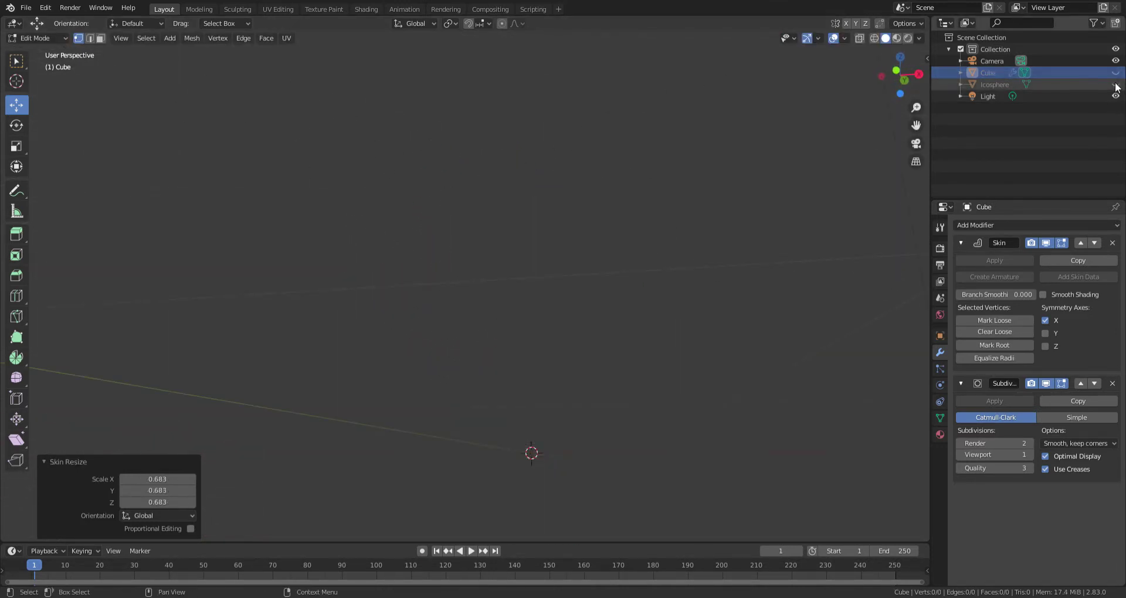
# Unhide the tree and icosphere canopy with Alt+H and orbit in on the branches
pyautogui.hotkey('alt', 'h')
pyautogui.moveTo(467, 211)
pyautogui.mouseDown(button='middle')
pyautogui.moveTo(266, 269)
pyautogui.moveTo(430, 265)
pyautogui.mouseUp(button='middle')
pyautogui.moveTo(499, 278); pyautogui.dragTo(484, 293, button='middle')
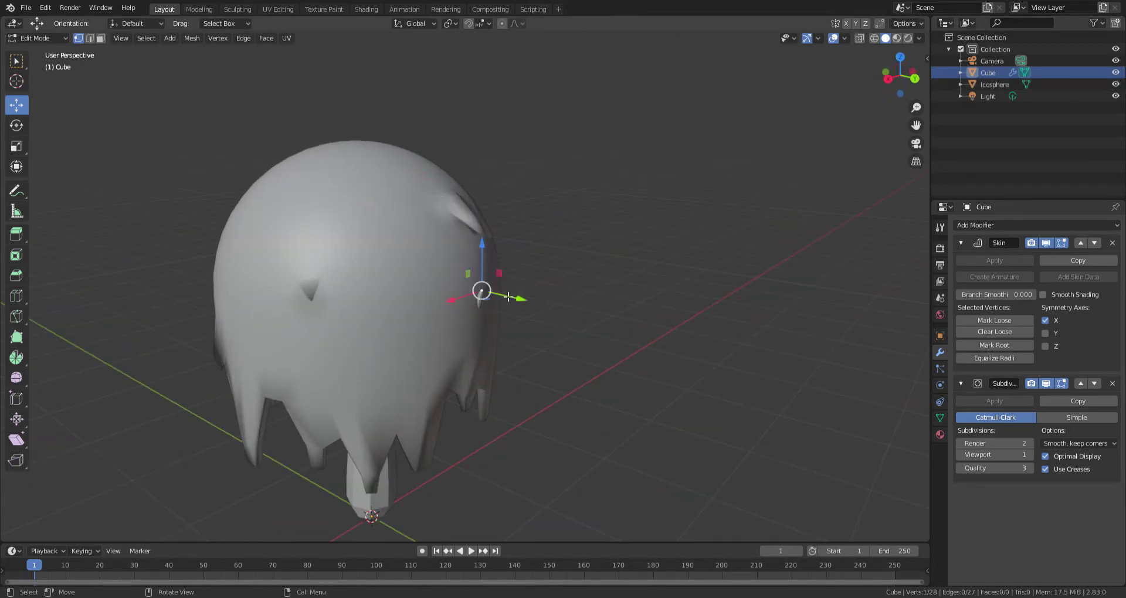
pyautogui.scroll(8, 646, 305)
pyautogui.scroll(-5, 774, 286)
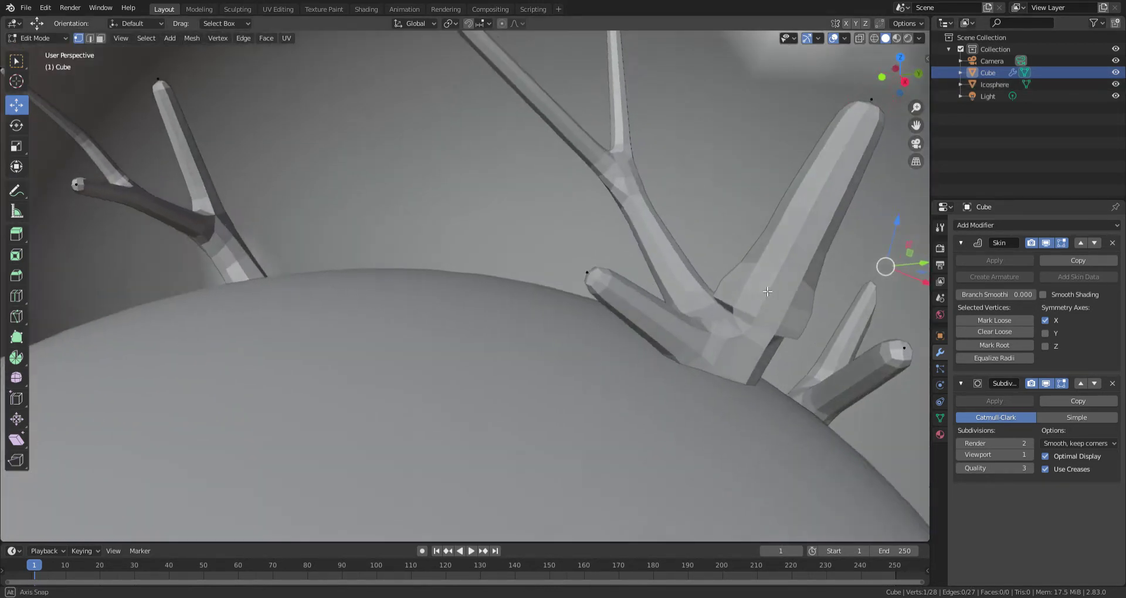
pyautogui.scroll(-1, 883, 276)
# Nudge the selected branch vertex slightly along the Y axis
pyautogui.press('g')
pyautogui.press('y')
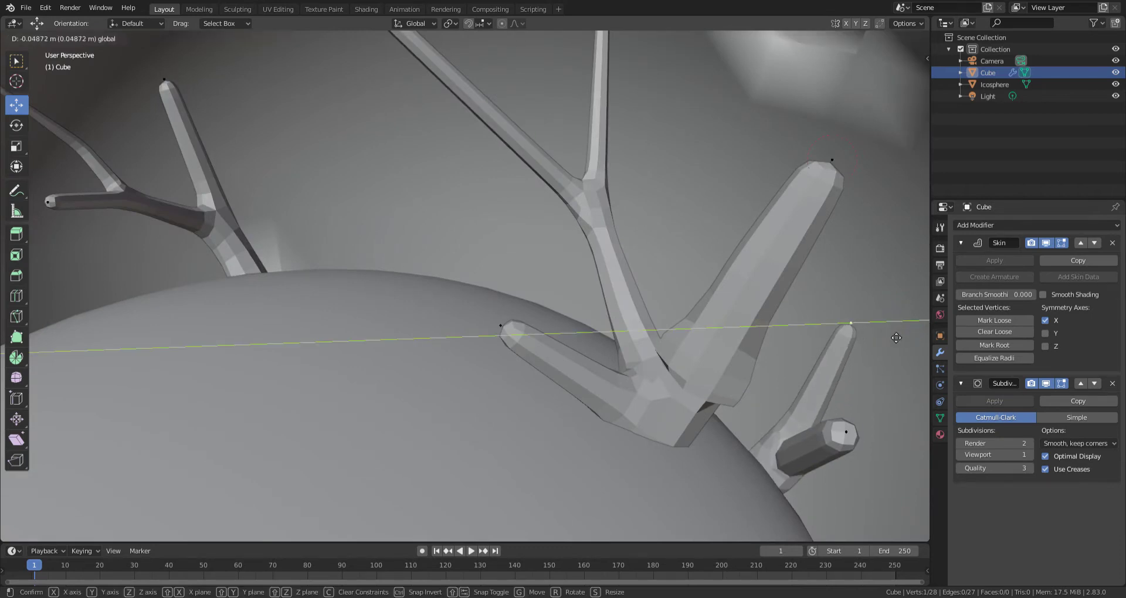
pyautogui.click(893, 329)
pyautogui.scroll(-5, 832, 390)
pyautogui.moveTo(796, 395); pyautogui.dragTo(336, 268, button='middle')
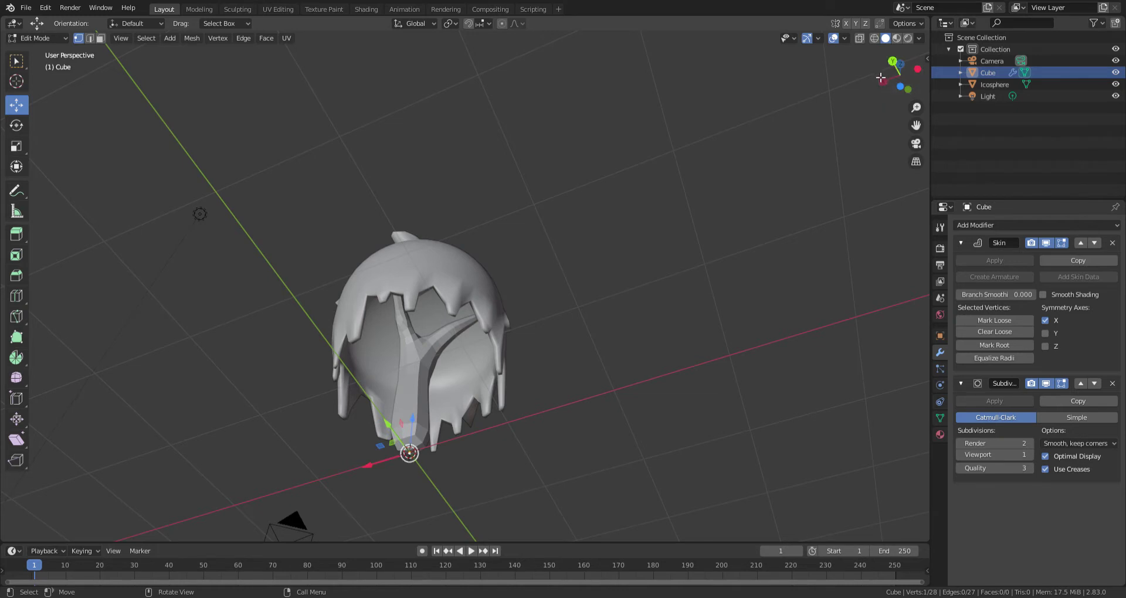
# In back view, extrude a first root from the trunk base, set its thickness and raise it slightly
pyautogui.click(892, 61)
pyautogui.press('e')
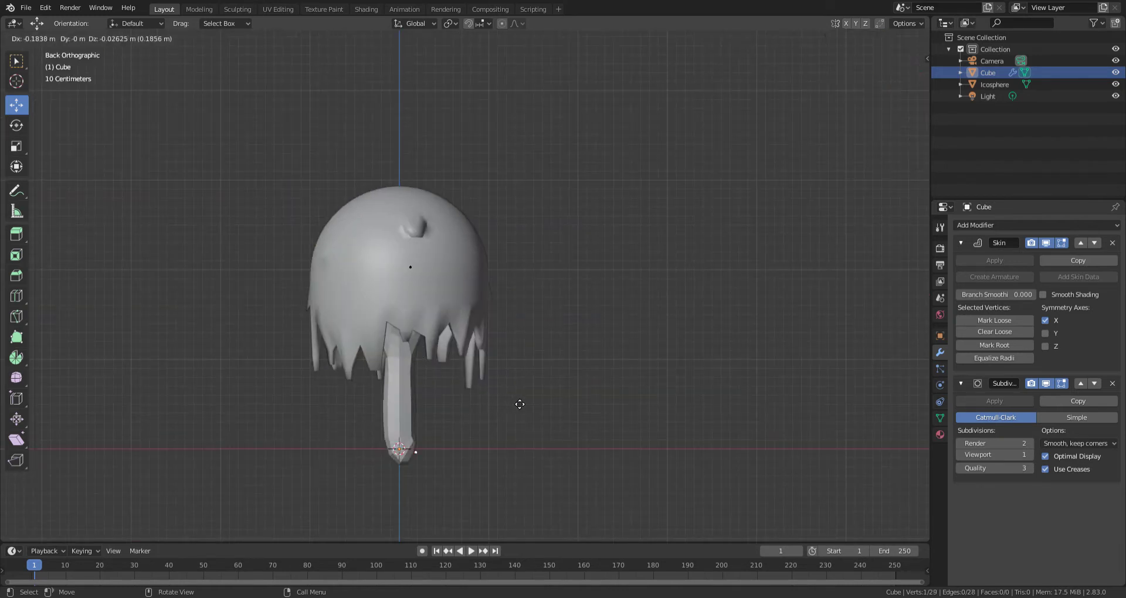
pyautogui.click(528, 402)
pyautogui.press('s')
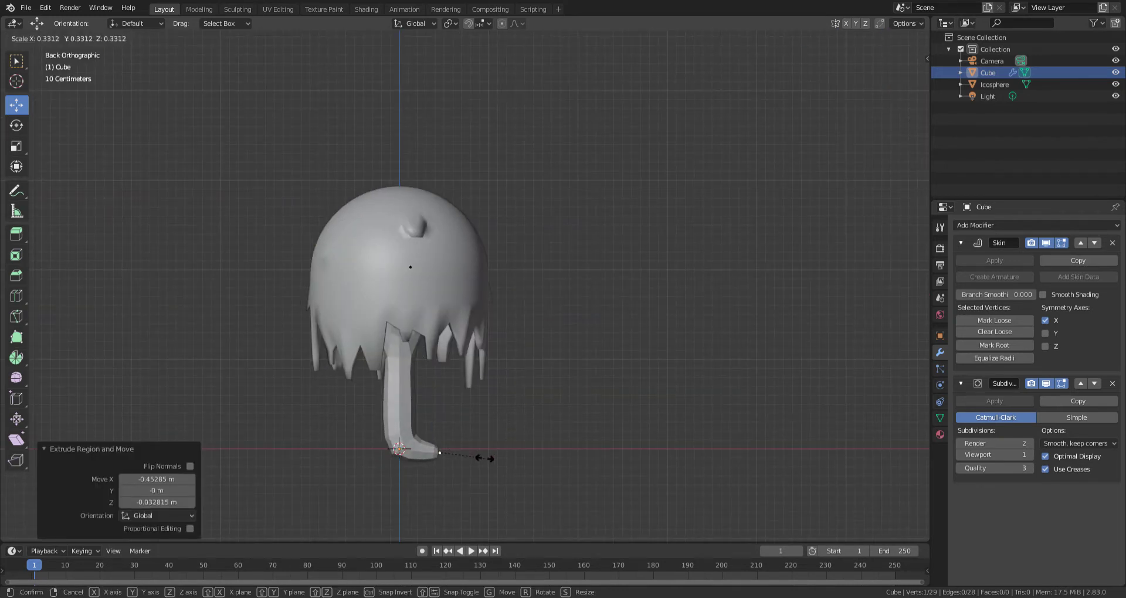
pyautogui.click(492, 458)
pyautogui.moveTo(440, 419); pyautogui.dragTo(440, 410)
# Extend the root outward with two more segments, thinning each new tip
pyautogui.press('e')
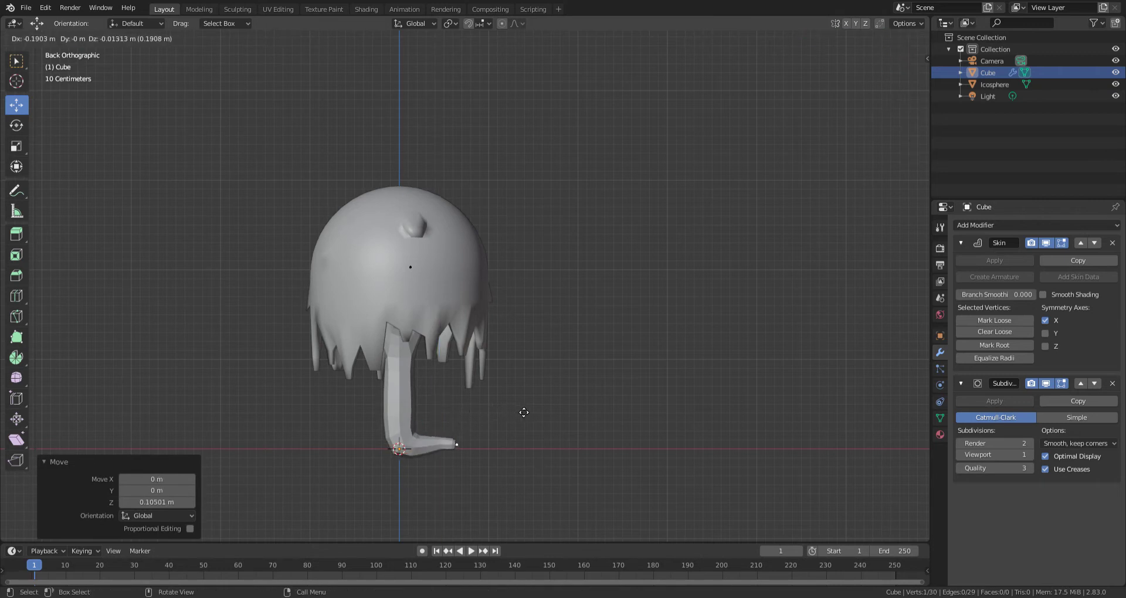
pyautogui.click(538, 426)
pyautogui.hotkey('ctrl', 'a')
pyautogui.click(557, 437)
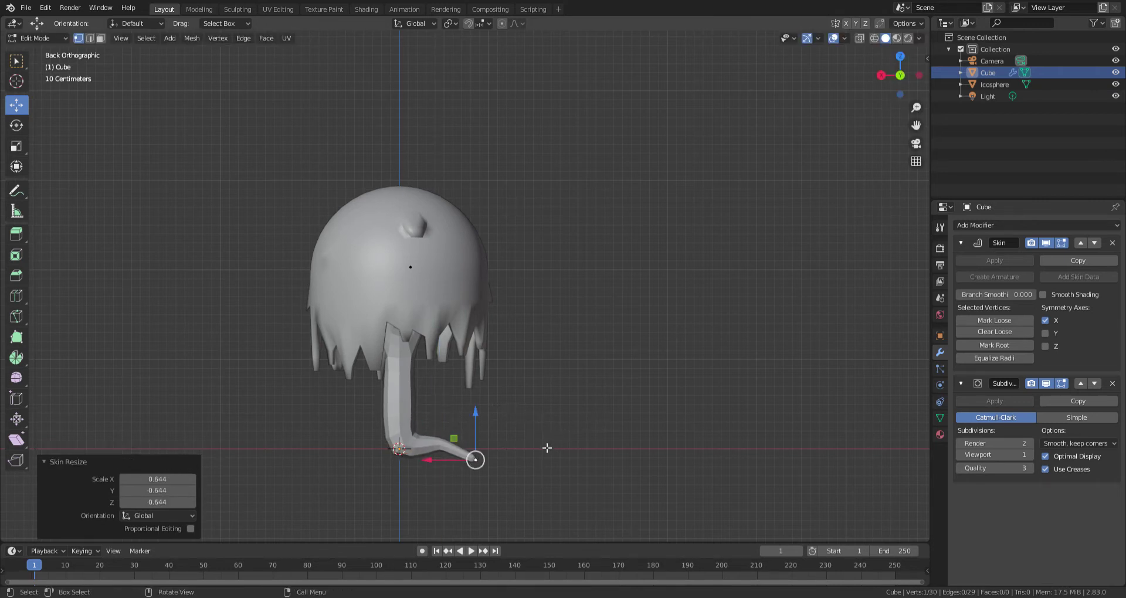
pyautogui.press('e')
pyautogui.click(562, 471)
pyautogui.hotkey('ctrl', 'a')
pyautogui.click(560, 493)
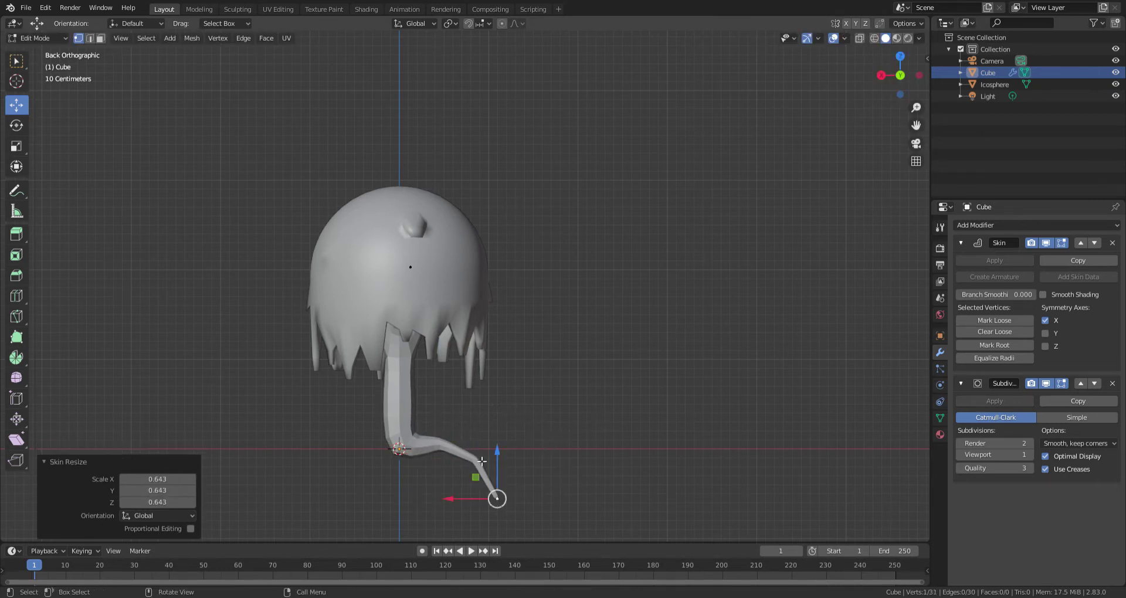
# Extrude a thin side fork from a vertex partway along the root
pyautogui.click(517, 461)
pyautogui.press('e')
pyautogui.click(616, 456)
pyautogui.hotkey('ctrl', 'a')
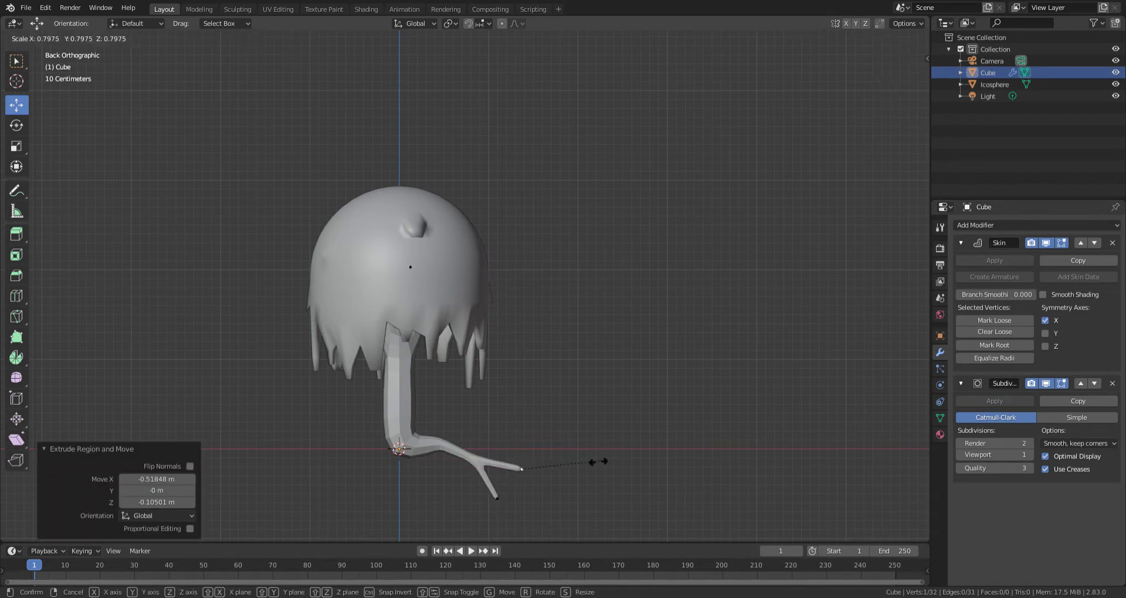
pyautogui.click(550, 468)
# Bend the root's middle into an S-curve and shift its two tips sideways
pyautogui.click(485, 461)
pyautogui.moveTo(498, 448); pyautogui.dragTo(344, 515, button='middle')
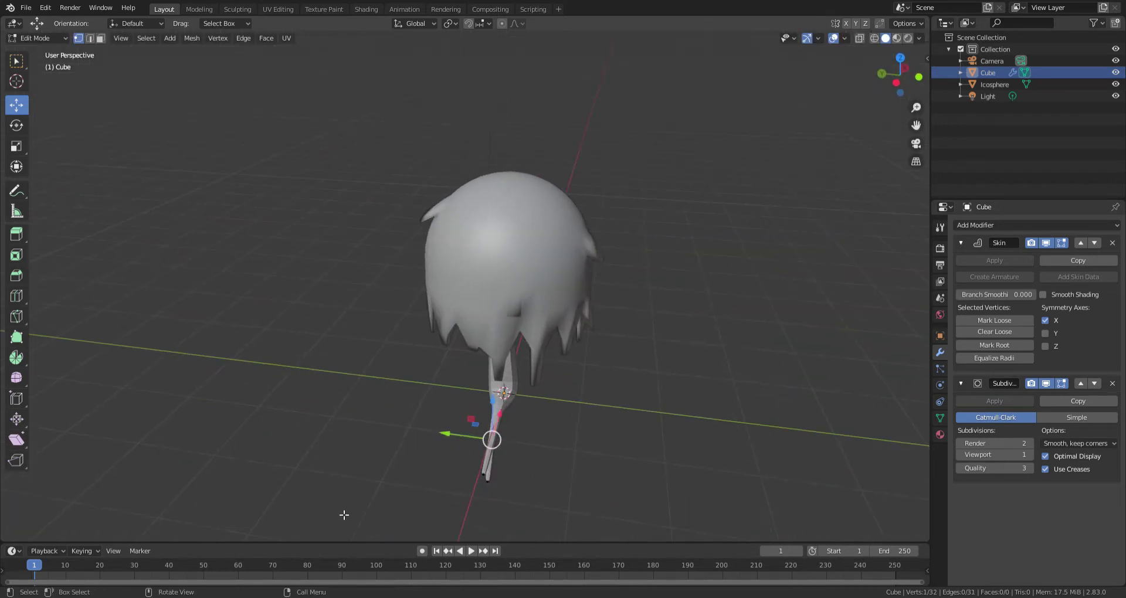
pyautogui.press('g')
pyautogui.click(459, 451)
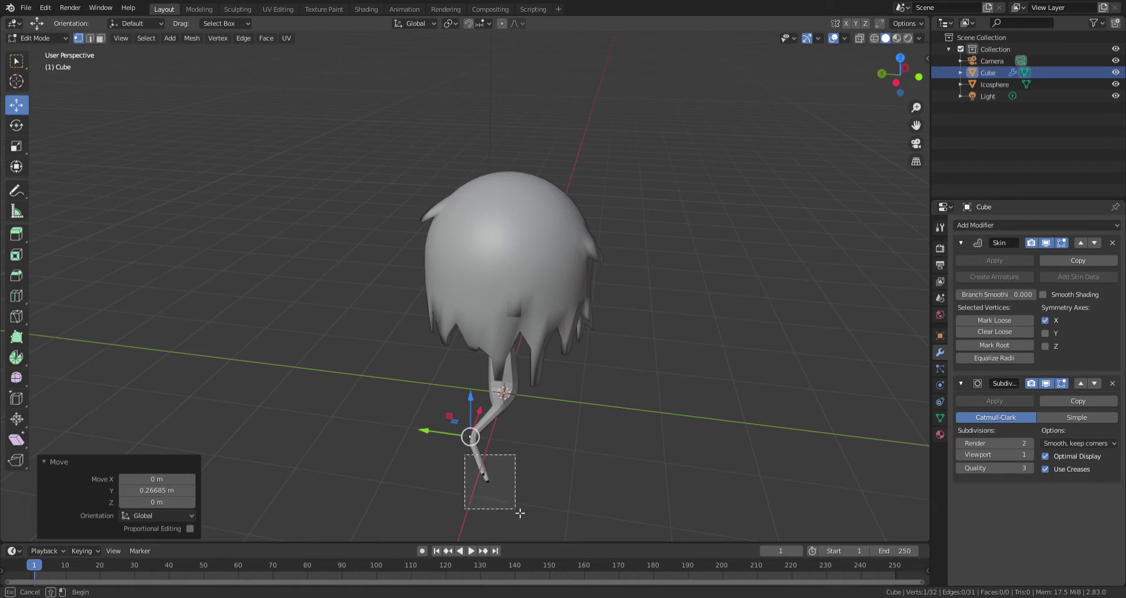
pyautogui.moveTo(464, 453); pyautogui.dragTo(514, 508)
pyautogui.press('g')
pyautogui.click(415, 473)
# Lower one root tip straight down along Z
pyautogui.moveTo(415, 473); pyautogui.dragTo(352, 430, button='middle')
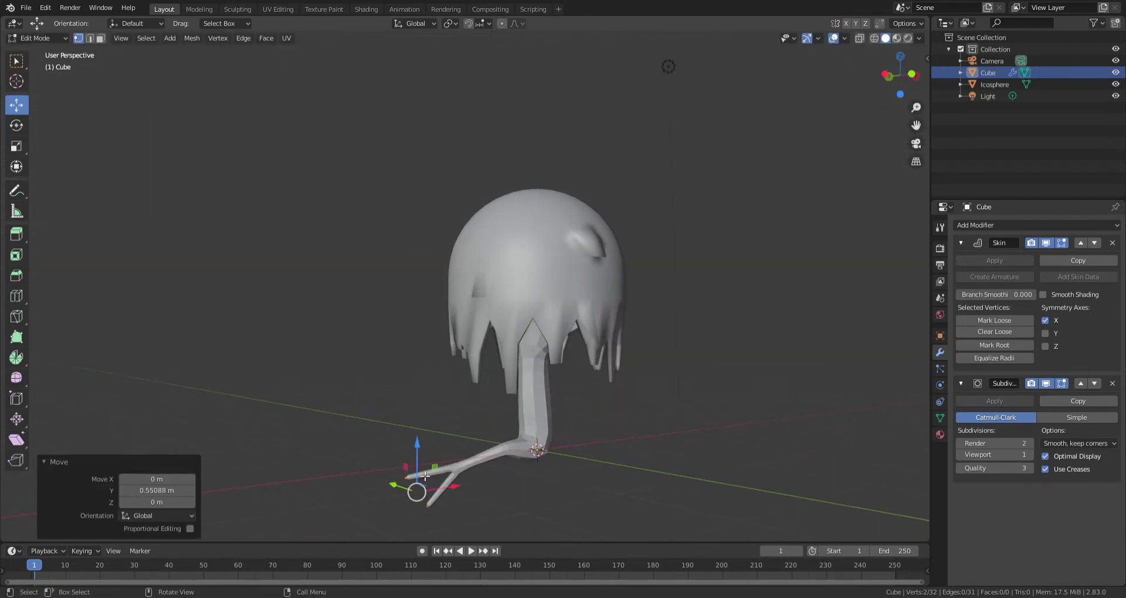
pyautogui.click(411, 456)
pyautogui.press('g')
pyautogui.press('z')
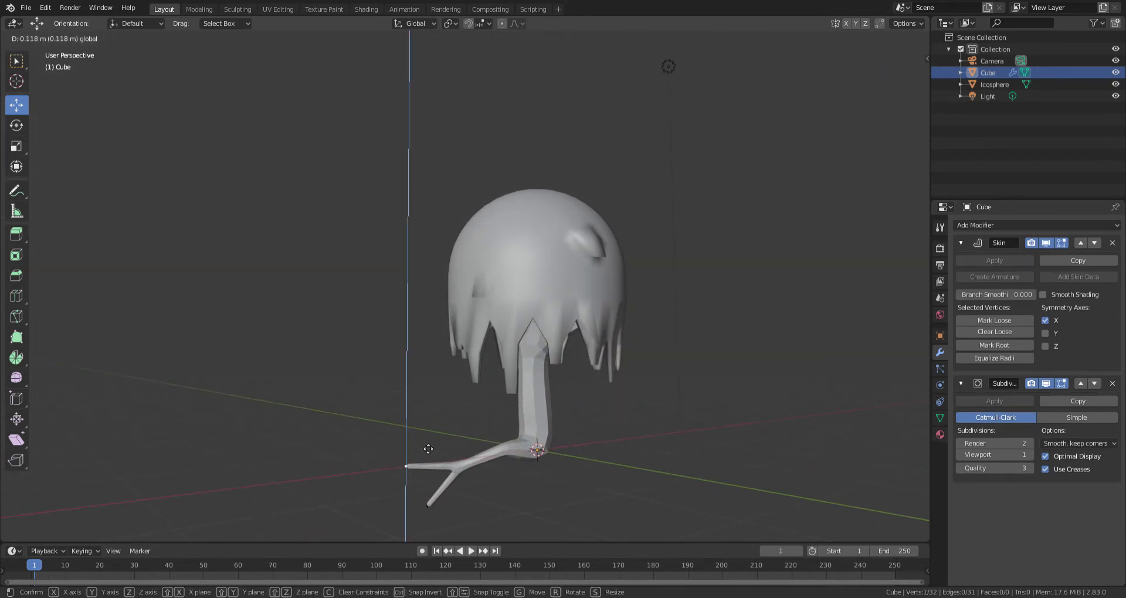
pyautogui.click(429, 449)
# Select a trunk-base vertex and try extruding a new root, undoing the misplaced attempt
pyautogui.moveTo(428, 449); pyautogui.dragTo(372, 422, button='middle')
pyautogui.click(486, 451)
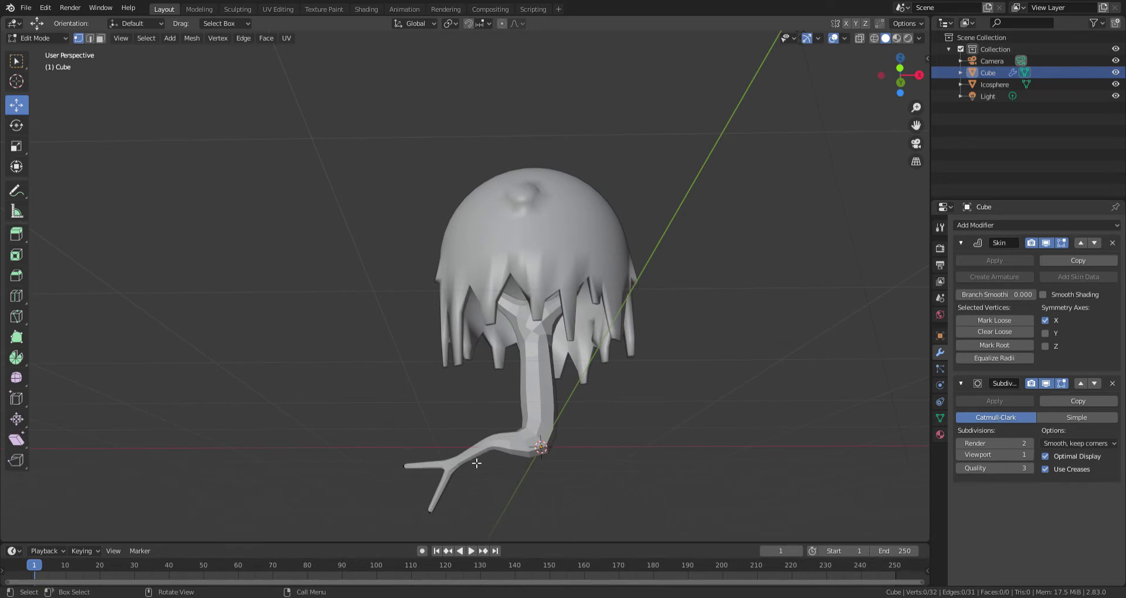
pyautogui.click(477, 463)
pyautogui.moveTo(477, 463); pyautogui.dragTo(531, 495, button='middle')
pyautogui.moveTo(502, 452)
pyautogui.mouseDown(button='middle')
pyautogui.moveTo(606, 476)
pyautogui.moveTo(637, 516)
pyautogui.moveTo(606, 493)
pyautogui.mouseUp(button='middle')
pyautogui.press('e')
pyautogui.click(657, 472)
pyautogui.hotkey('ctrl', 'z')
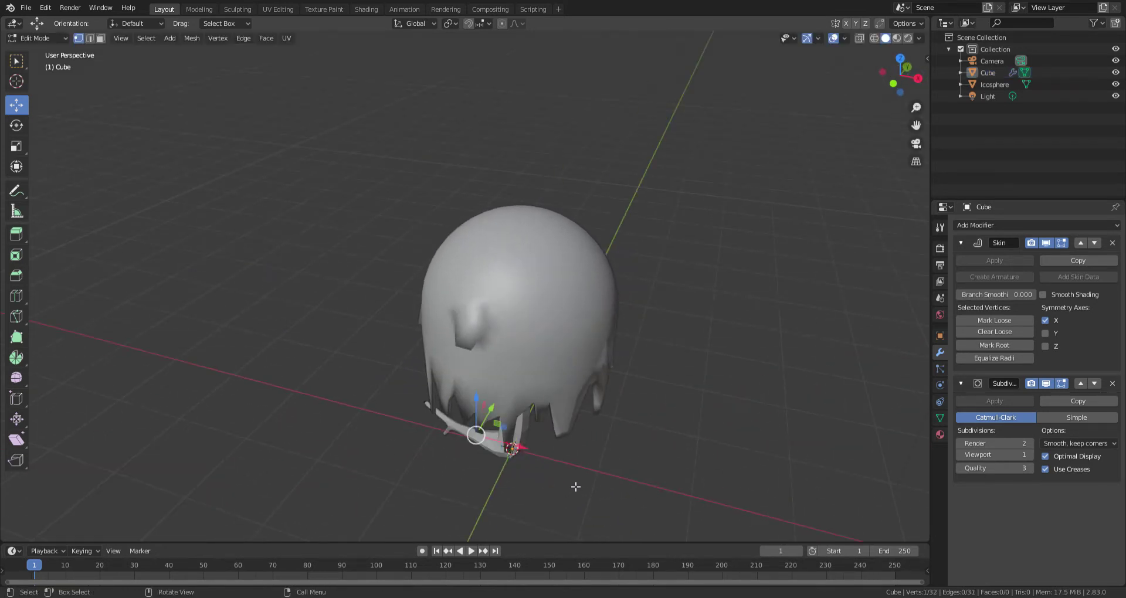
# Extrude a new root along the ground in two segments, thinning its tip
pyautogui.press('e')
pyautogui.moveTo(616, 428)
pyautogui.mouseDown(button='middle')
pyautogui.moveTo(528, 399)
pyautogui.moveTo(589, 362)
pyautogui.mouseUp(button='middle')
pyautogui.click(515, 389)
pyautogui.hotkey('ctrl', 'a')
pyautogui.click(564, 389)
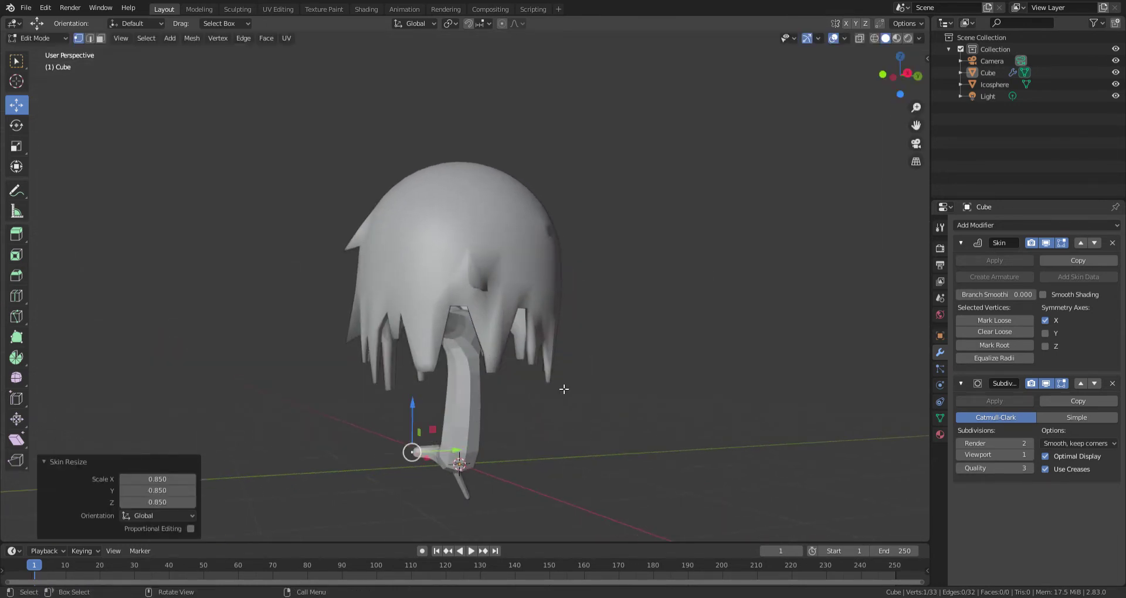
pyautogui.press('e')
pyautogui.click(548, 410)
pyautogui.hotkey('ctrl', 'a')
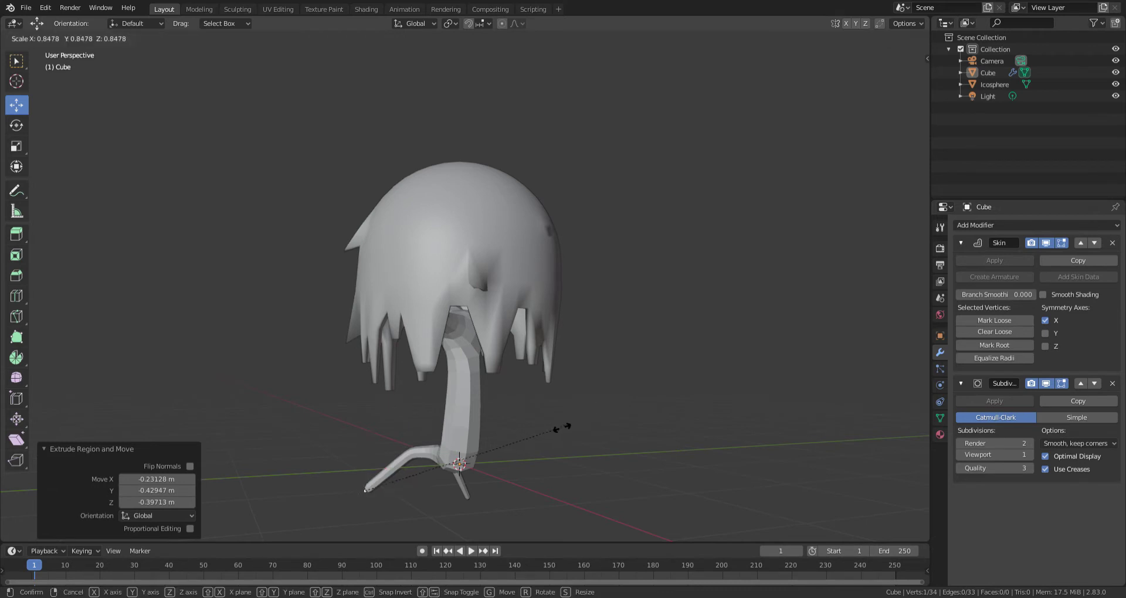
pyautogui.click(561, 427)
# Reselect the root tip vertex and discard a stray extrusion
pyautogui.moveTo(560, 428)
pyautogui.mouseDown(button='middle')
pyautogui.moveTo(689, 452)
pyautogui.moveTo(633, 483)
pyautogui.mouseUp(button='middle')
pyautogui.press('w')
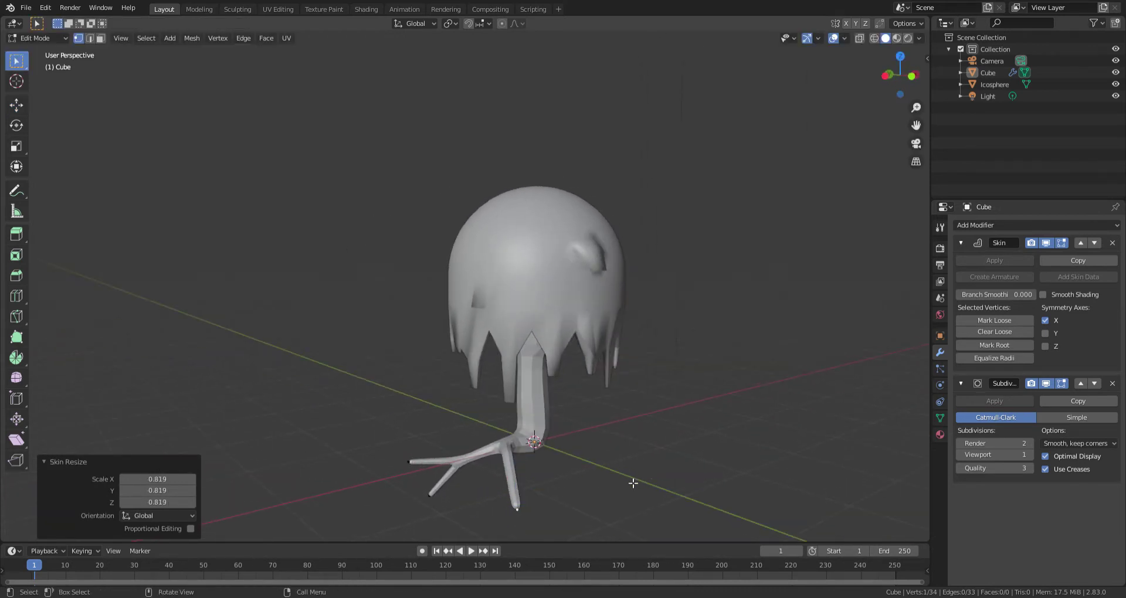
pyautogui.rightClick(589, 505)
pyautogui.click(593, 480)
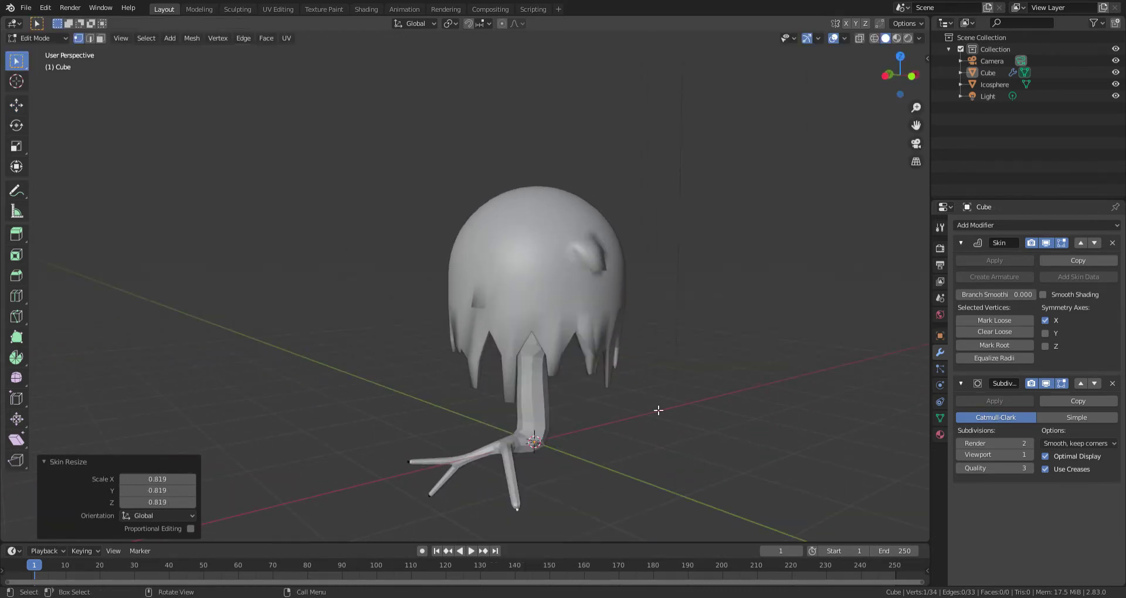
pyautogui.click(646, 459)
pyautogui.hotkey('ctrl', 'a')
pyautogui.click(576, 501)
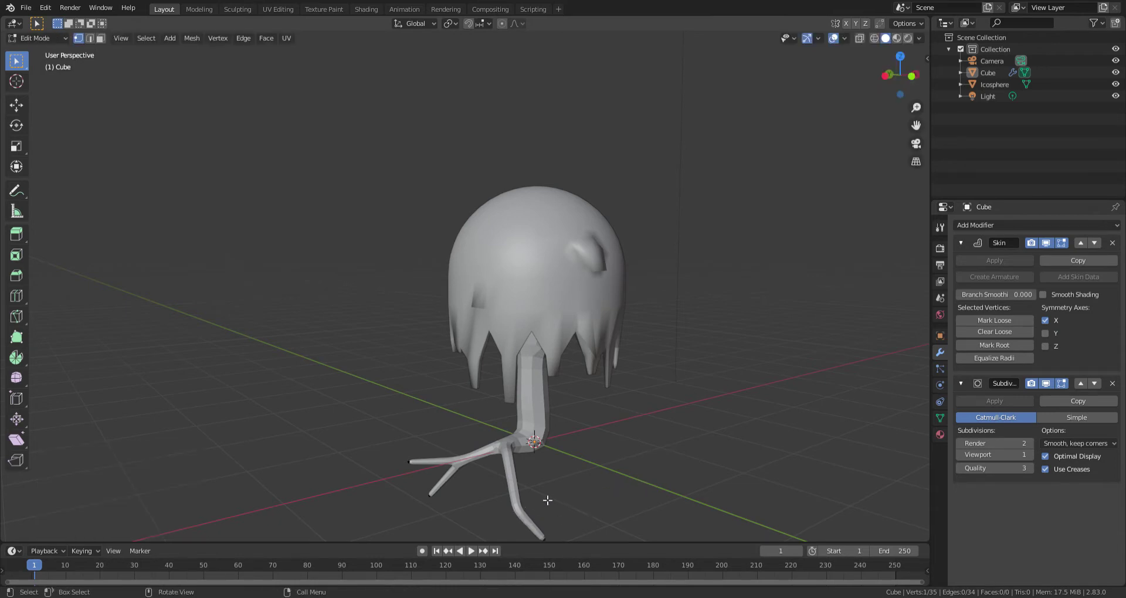
# Extrude a thin branching root from the leg and reposition its vertex
pyautogui.press('e')
pyautogui.click(593, 513)
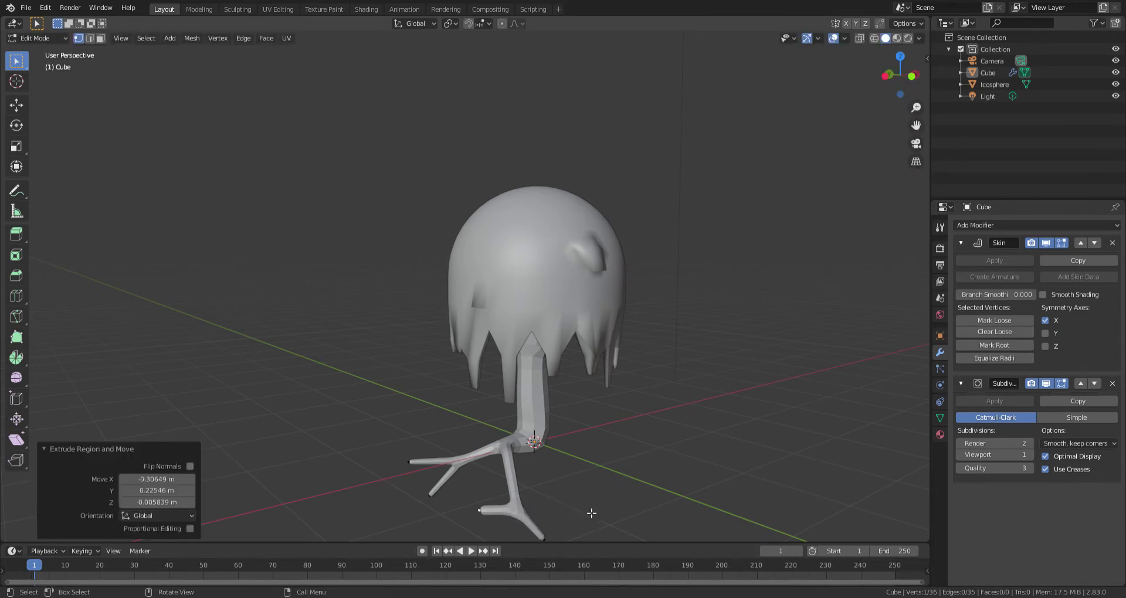
pyautogui.hotkey('ctrl', 'a')
pyautogui.click(602, 508)
pyautogui.moveTo(602, 508)
pyautogui.mouseDown(button='middle')
pyautogui.moveTo(539, 470)
pyautogui.moveTo(706, 523)
pyautogui.moveTo(843, 493)
pyautogui.moveTo(664, 538)
pyautogui.moveTo(500, 39)
pyautogui.moveTo(381, 485)
pyautogui.moveTo(516, 468)
pyautogui.moveTo(457, 481)
pyautogui.mouseUp(button='middle')
pyautogui.press('g')
pyautogui.click(490, 472)
pyautogui.press('g')
pyautogui.click(516, 509)
# Extrude a short stub from the trunk foot on the opposite side and set its thickness
pyautogui.moveTo(544, 420); pyautogui.dragTo(521, 445, button='middle')
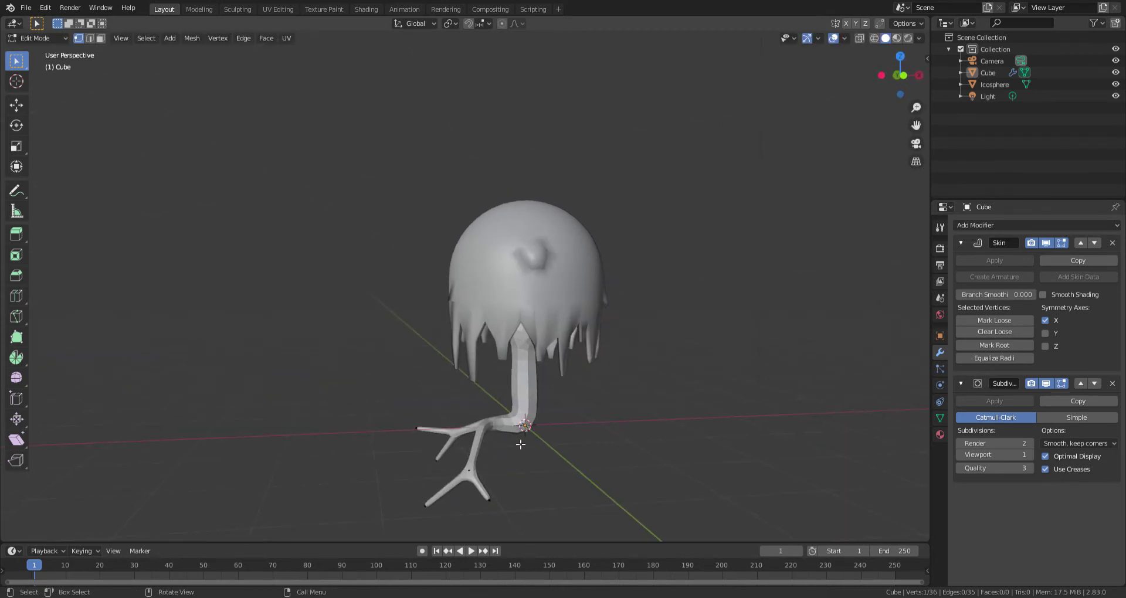
pyautogui.moveTo(521, 423); pyautogui.dragTo(560, 444)
pyautogui.press('e')
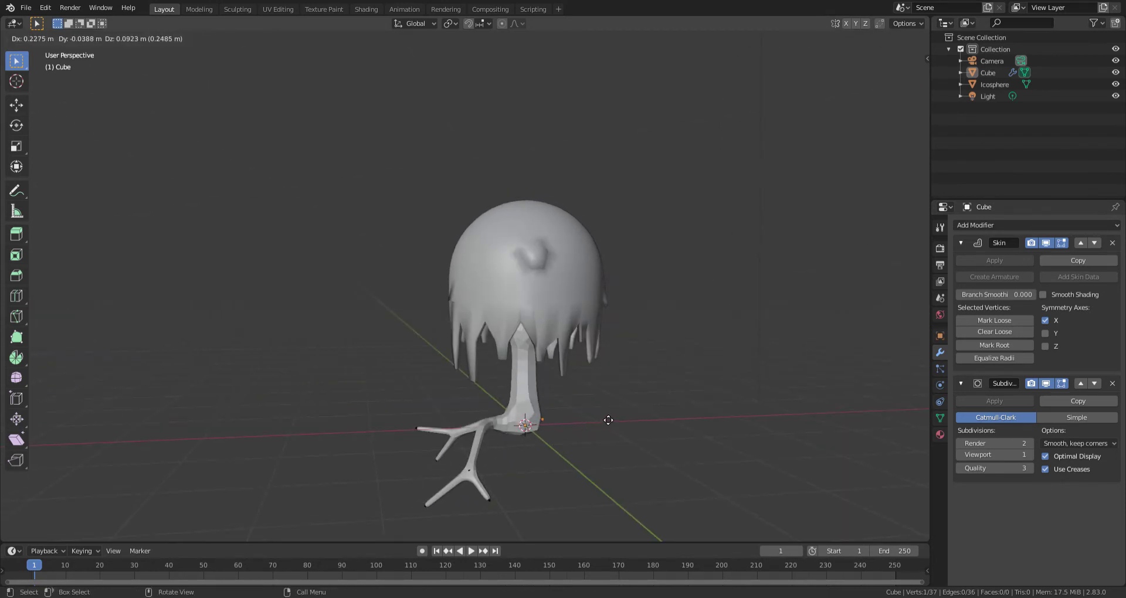
pyautogui.click(662, 421)
pyautogui.hotkey('ctrl', 'a')
pyautogui.click(649, 410)
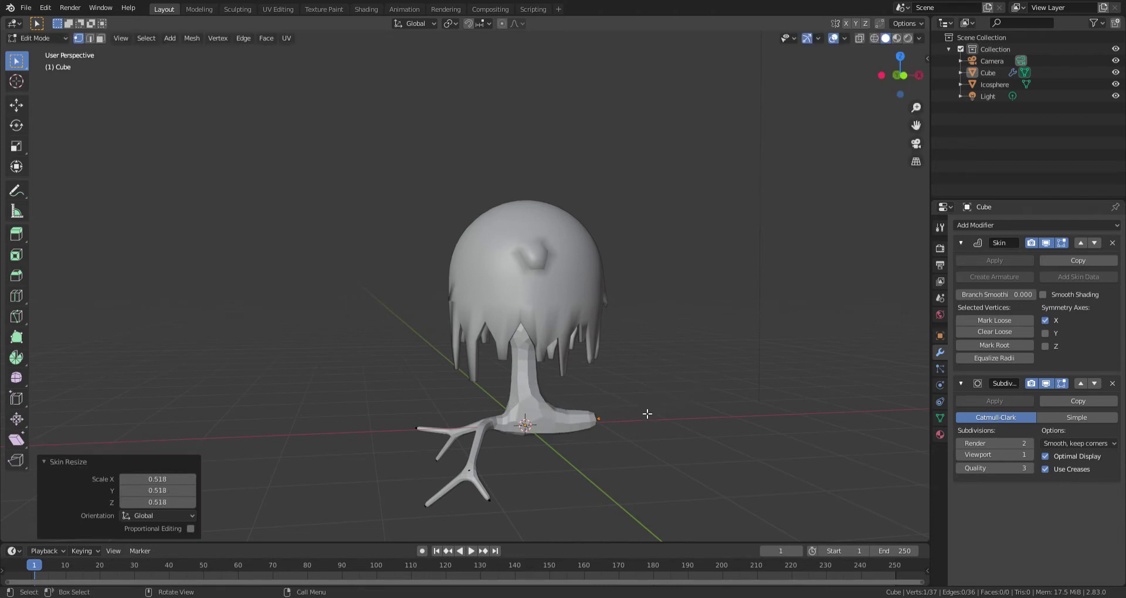
pyautogui.moveTo(648, 410)
pyautogui.mouseDown(button='middle')
pyautogui.moveTo(522, 463)
pyautogui.moveTo(546, 438)
pyautogui.moveTo(674, 442)
pyautogui.mouseUp(button='middle')
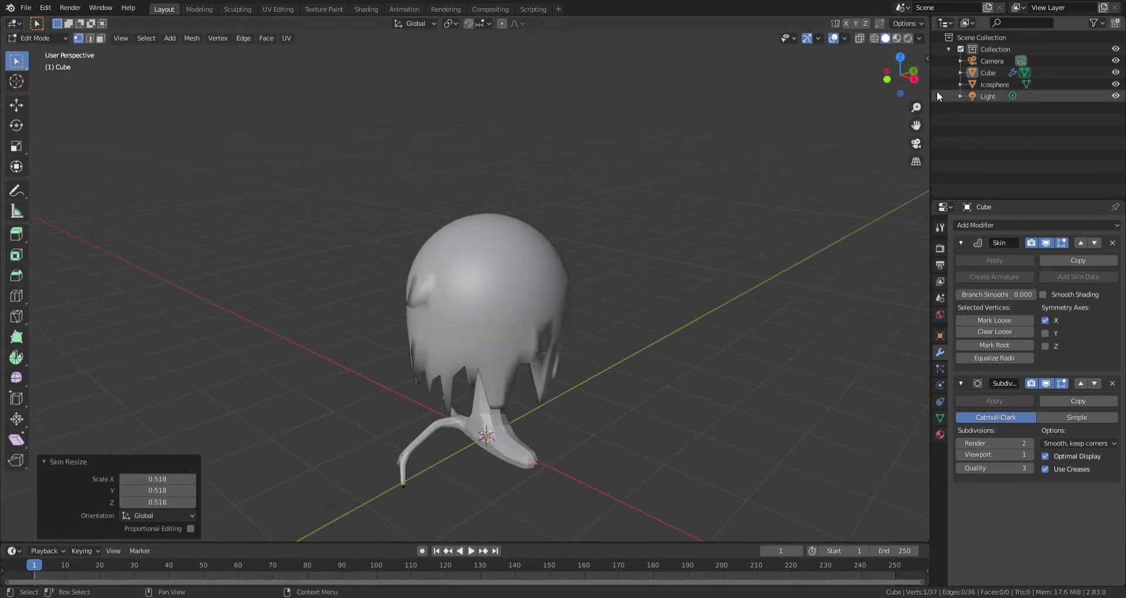
# From top view, reposition a root vertex and thin the selected toe
pyautogui.click(901, 58)
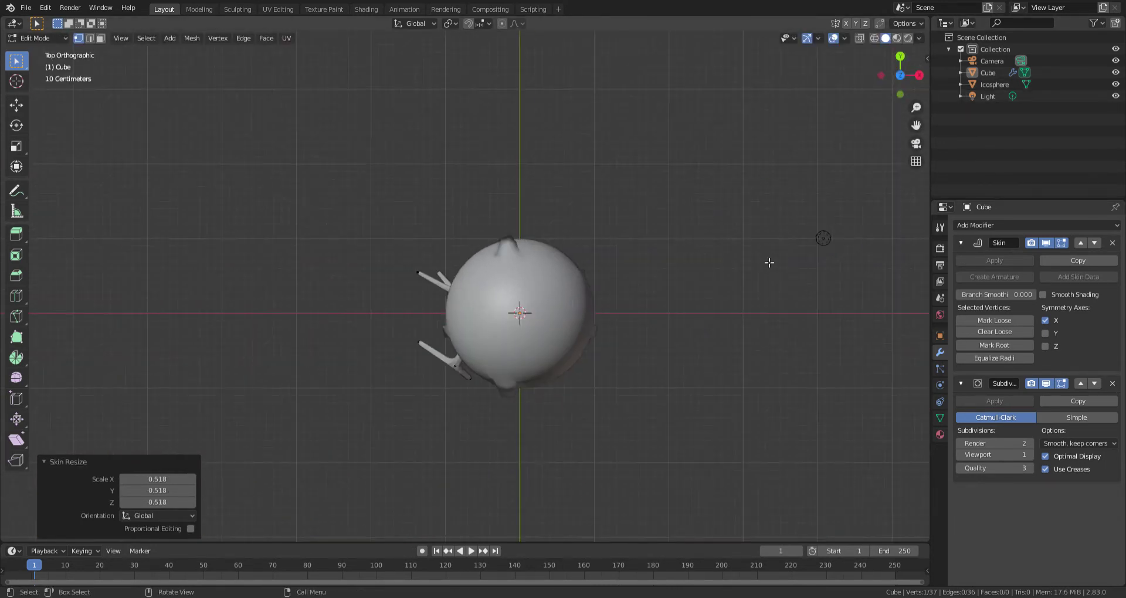
pyautogui.press('g')
pyautogui.click(749, 282)
pyautogui.moveTo(749, 281); pyautogui.dragTo(528, 153, button='middle')
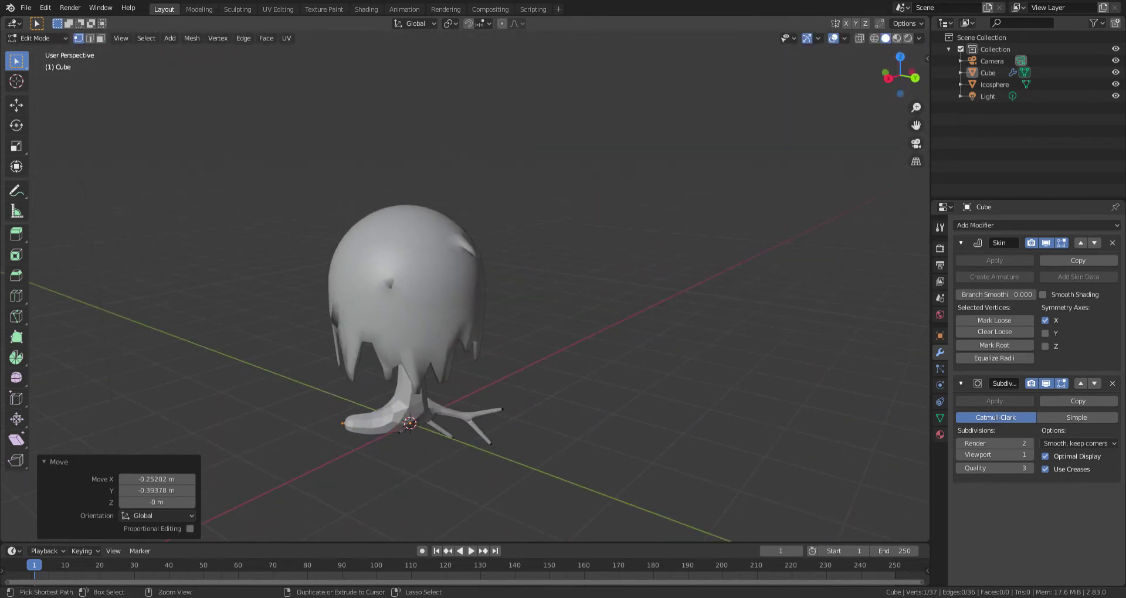
pyautogui.hotkey('ctrl', 'a')
pyautogui.click(573, 347)
pyautogui.moveTo(573, 346); pyautogui.dragTo(520, 331, button='middle')
# Lengthen the left toe by two extruded vertices and thin the new tip
pyautogui.press('e')
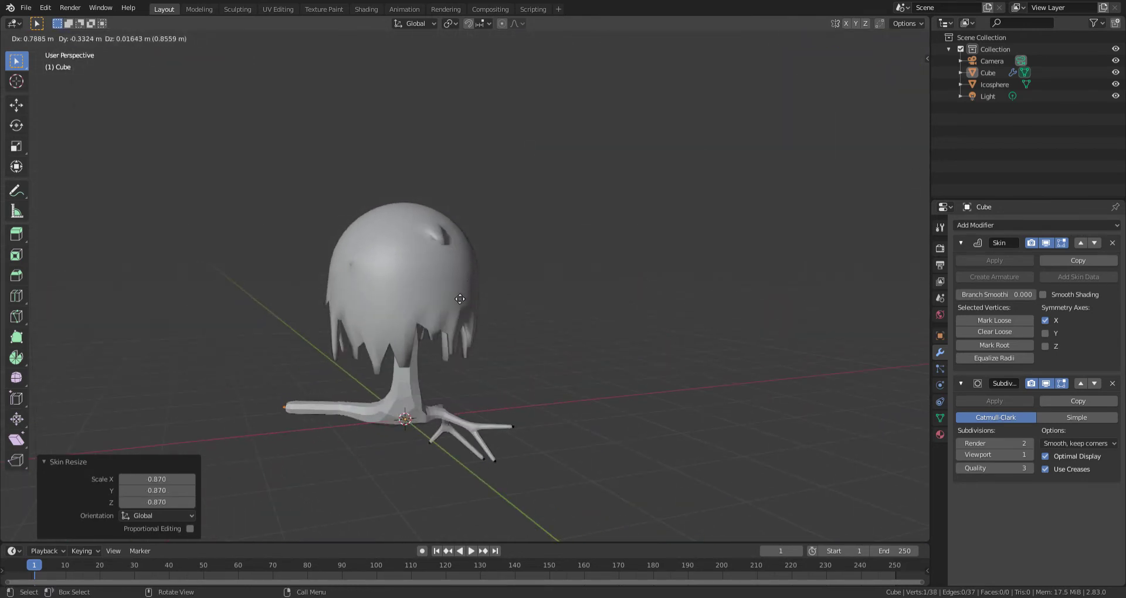
pyautogui.click(482, 303)
pyautogui.press('e')
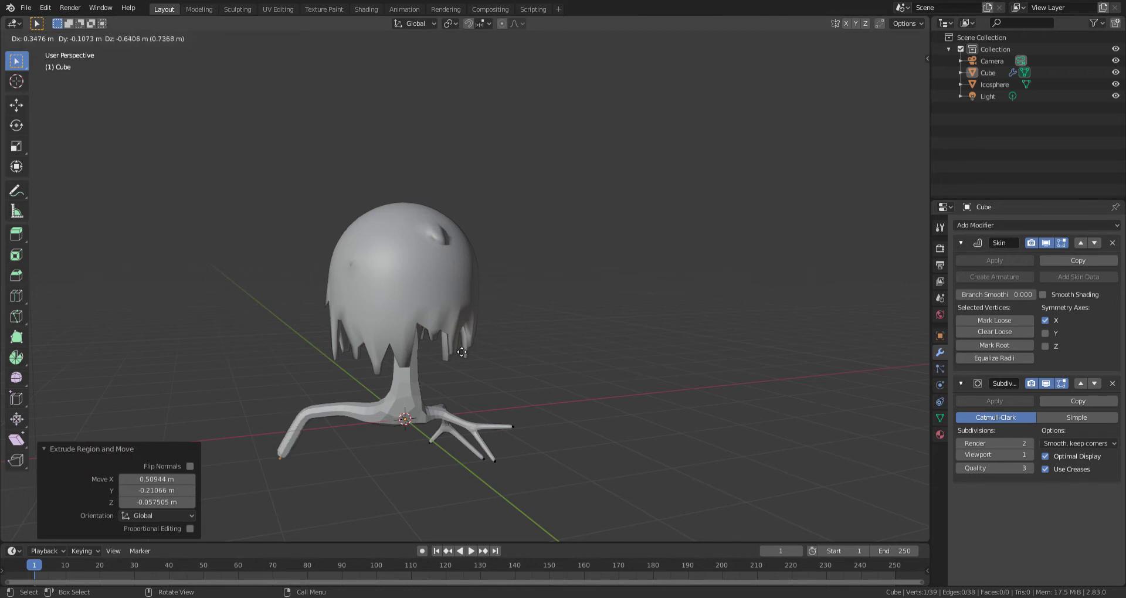
pyautogui.click(463, 349)
pyautogui.hotkey('ctrl', 'a')
pyautogui.click(350, 418)
# Reselect the toe tip, thin it further and nudge it into place
pyautogui.click(351, 413)
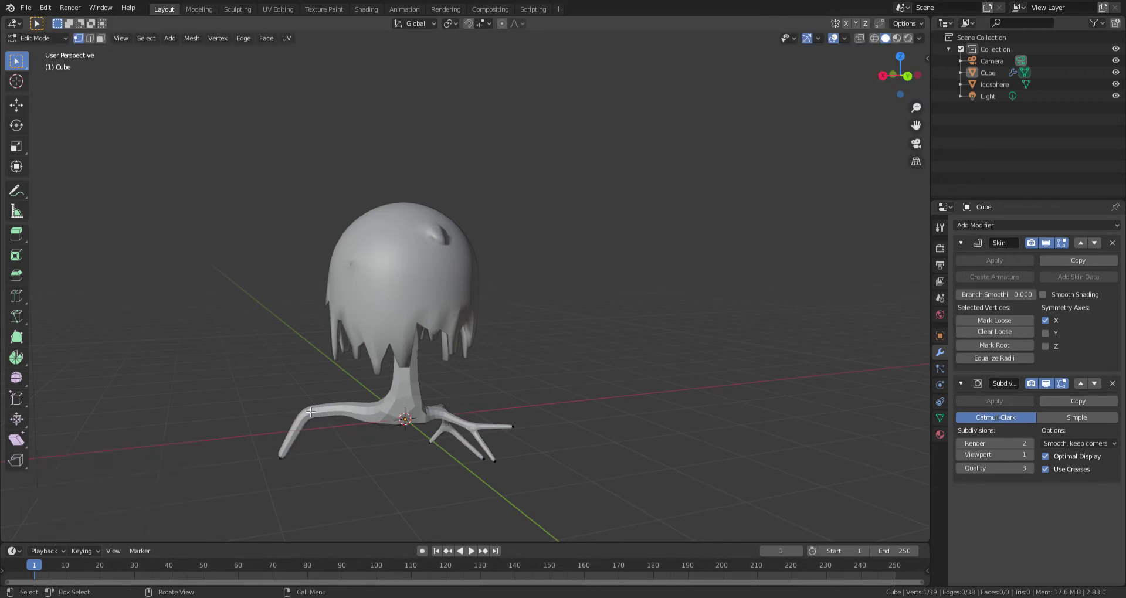
pyautogui.moveTo(332, 440); pyautogui.dragTo(331, 440)
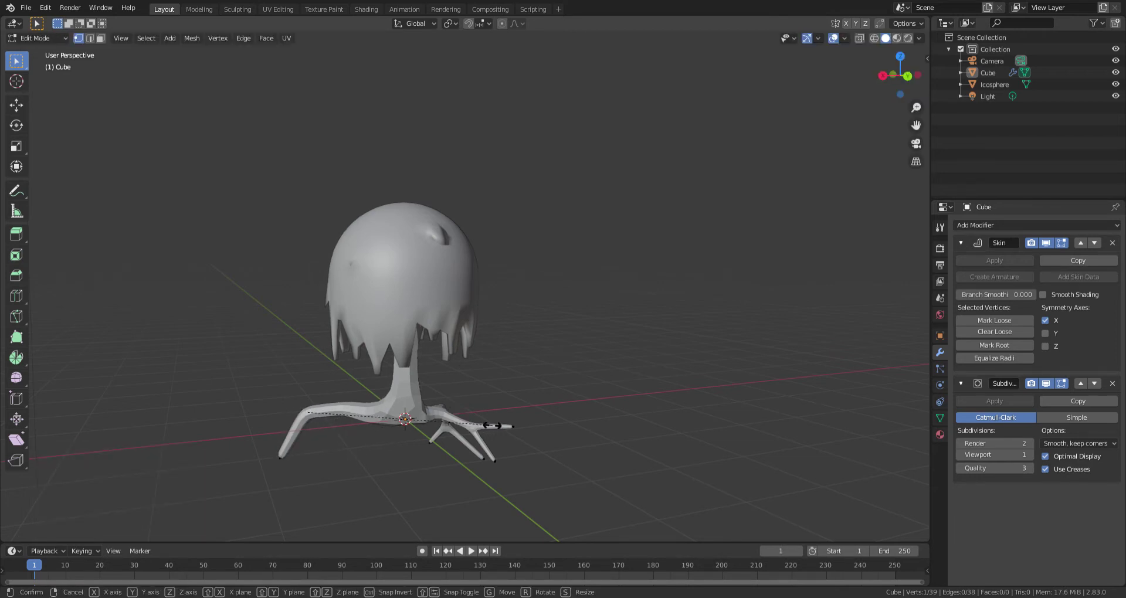
pyautogui.hotkey('ctrl', 'a')
pyautogui.click(345, 419)
pyautogui.press('g')
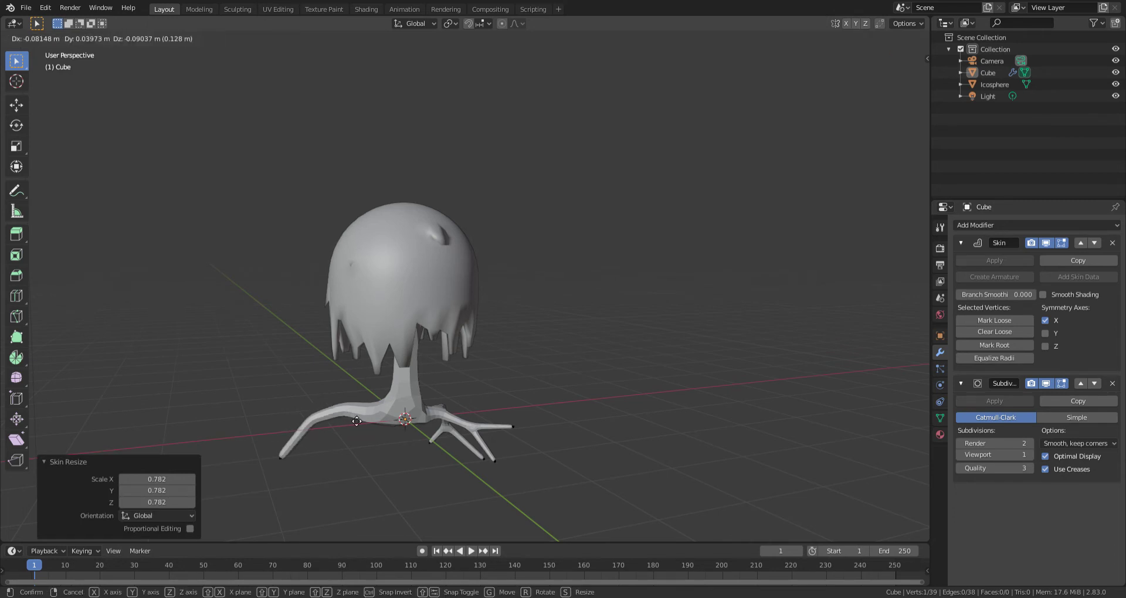
pyautogui.click(360, 422)
pyautogui.moveTo(366, 424); pyautogui.dragTo(446, 434, button='middle')
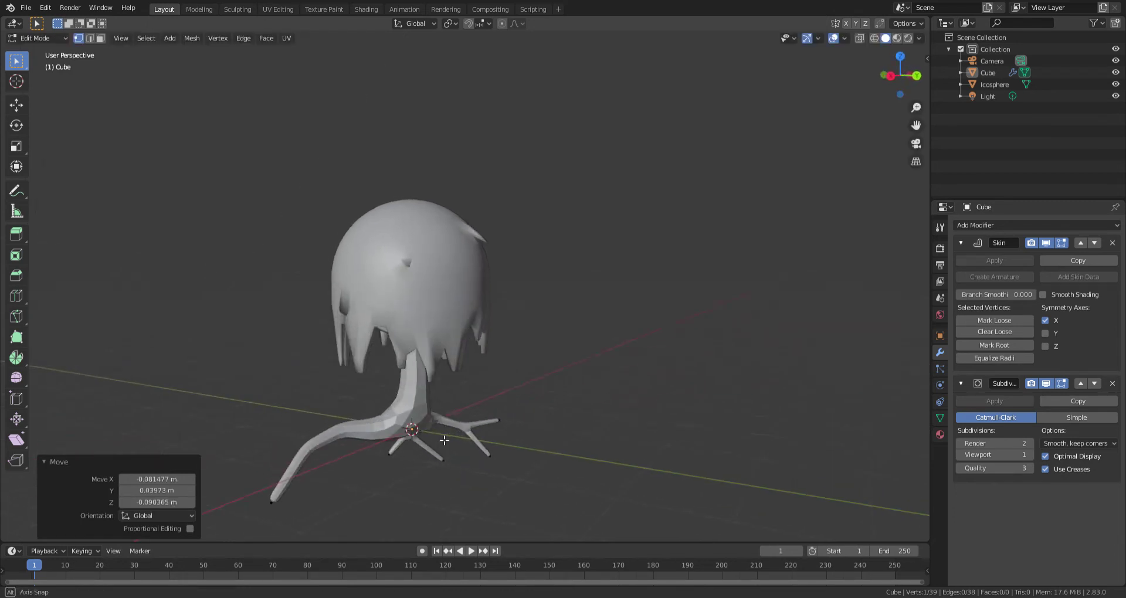
# Extrude another root segment from the tip, thin it and adjust its position
pyautogui.press('e')
pyautogui.click(481, 417)
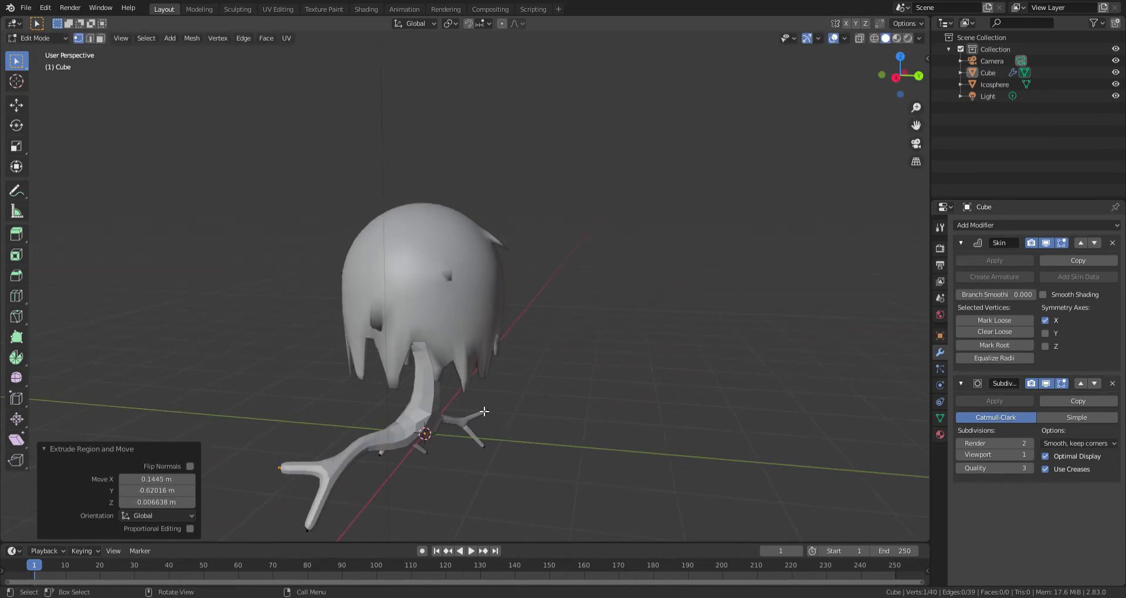
pyautogui.moveTo(481, 416)
pyautogui.mouseDown(button='middle')
pyautogui.moveTo(563, 381)
pyautogui.moveTo(495, 407)
pyautogui.moveTo(449, 453)
pyautogui.moveTo(309, 460)
pyautogui.moveTo(329, 478)
pyautogui.moveTo(457, 464)
pyautogui.moveTo(458, 450)
pyautogui.mouseUp(button='middle')
pyautogui.hotkey('ctrl', 'a')
pyautogui.click(569, 382)
pyautogui.press('g')
pyautogui.click(491, 412)
pyautogui.moveTo(616, 415); pyautogui.dragTo(478, 418, button='middle')
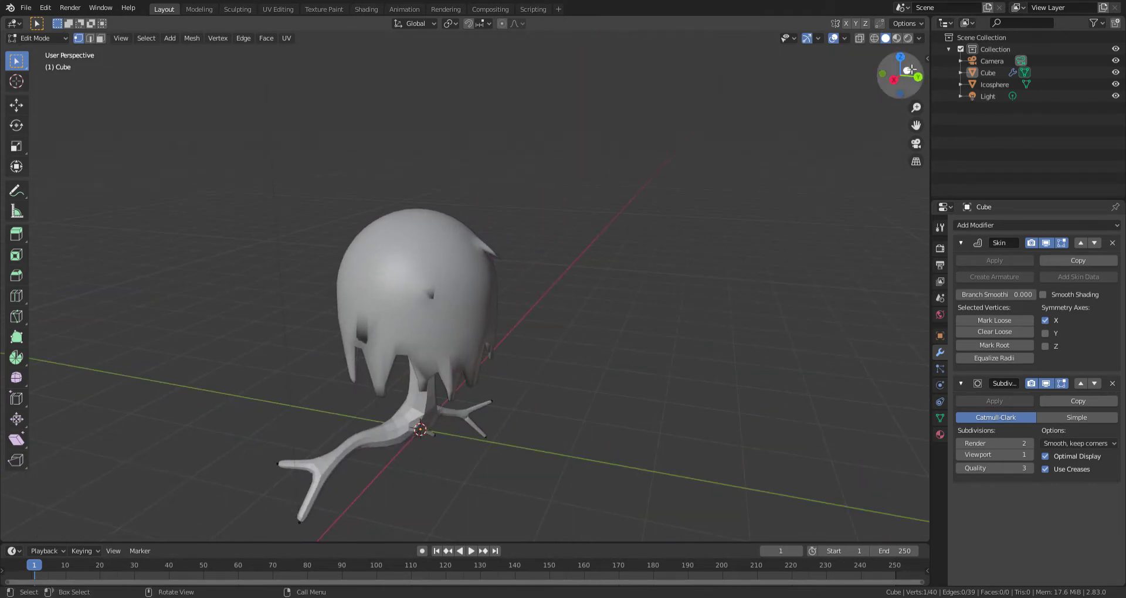
# From top view, extrude an extra thin root vertex and adjust its position
pyautogui.click(901, 56)
pyautogui.press('e')
pyautogui.click(610, 188)
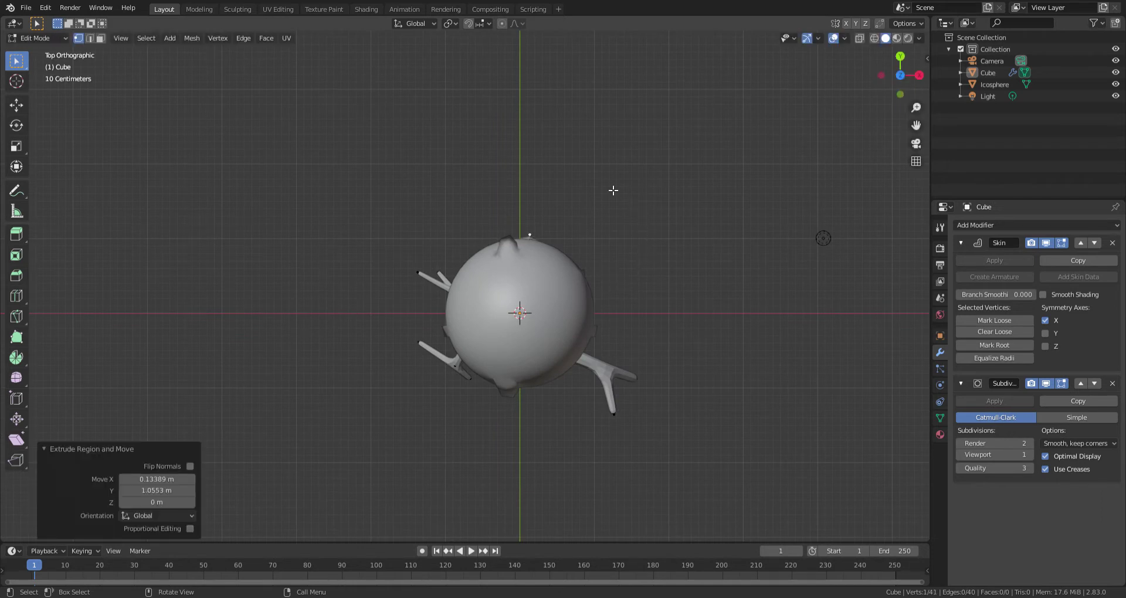
pyautogui.moveTo(610, 188)
pyautogui.mouseDown(button='middle')
pyautogui.moveTo(469, 128)
pyautogui.moveTo(609, 320)
pyautogui.mouseUp(button='middle')
pyautogui.hotkey('ctrl', 'a')
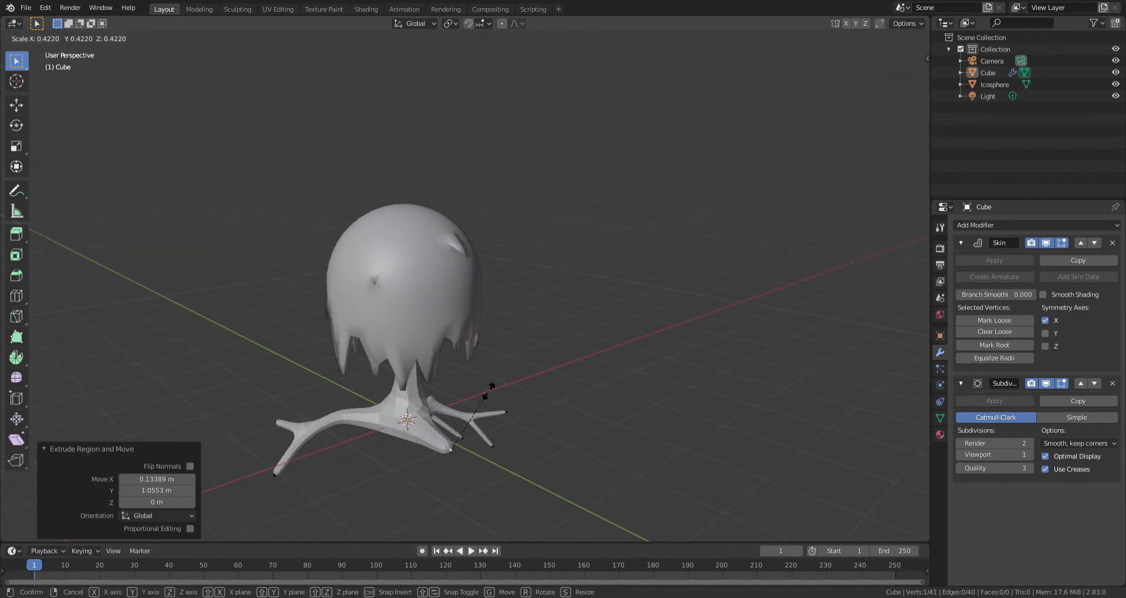
pyautogui.click(489, 389)
pyautogui.moveTo(488, 390)
pyautogui.mouseDown(button='middle')
pyautogui.moveTo(583, 395)
pyautogui.moveTo(536, 387)
pyautogui.moveTo(531, 353)
pyautogui.mouseUp(button='middle')
pyautogui.press('g')
pyautogui.click(561, 368)
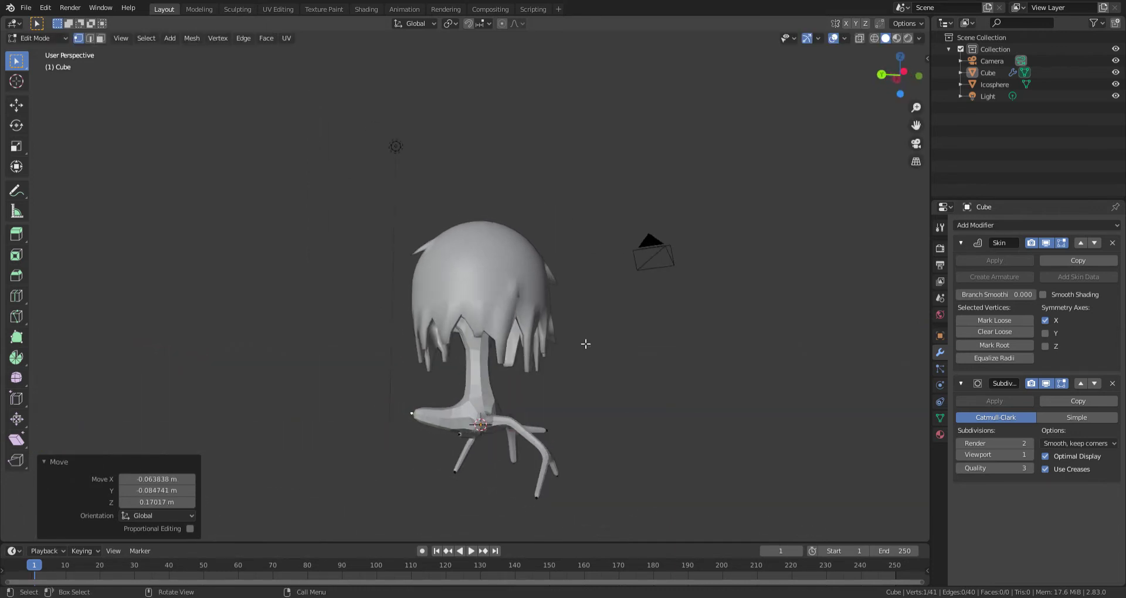
# Extend the left root tip, thin it to 0.768, and save as Tree2.blend
pyautogui.press('e')
pyautogui.click(550, 364)
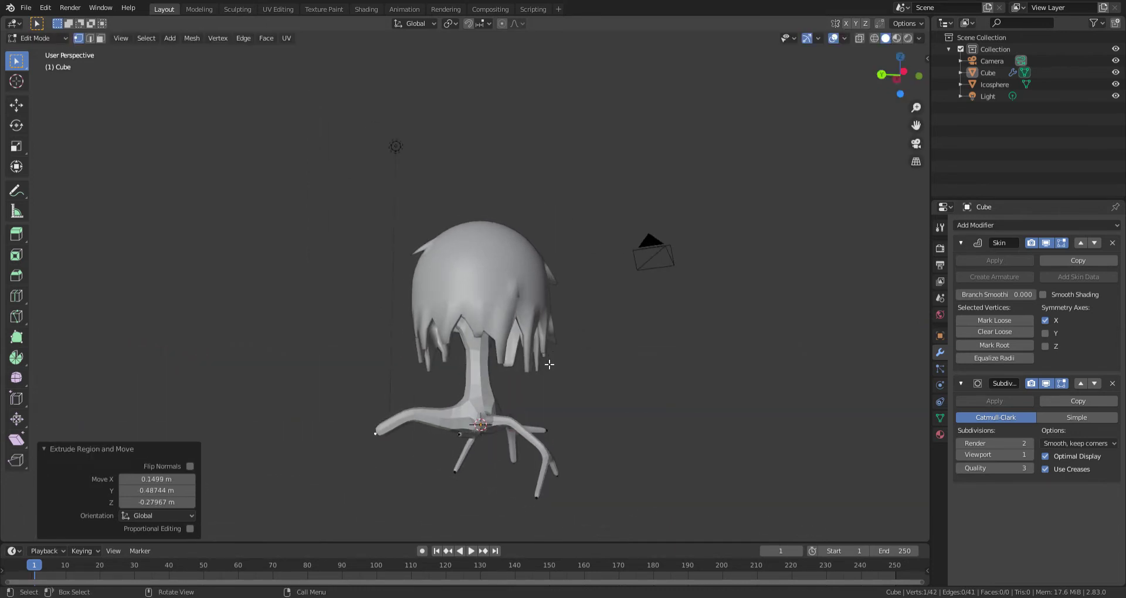
pyautogui.moveTo(549, 364)
pyautogui.mouseDown(button='middle')
pyautogui.moveTo(558, 407)
pyautogui.moveTo(582, 386)
pyautogui.mouseUp(button='middle')
pyautogui.hotkey('ctrl', 's')
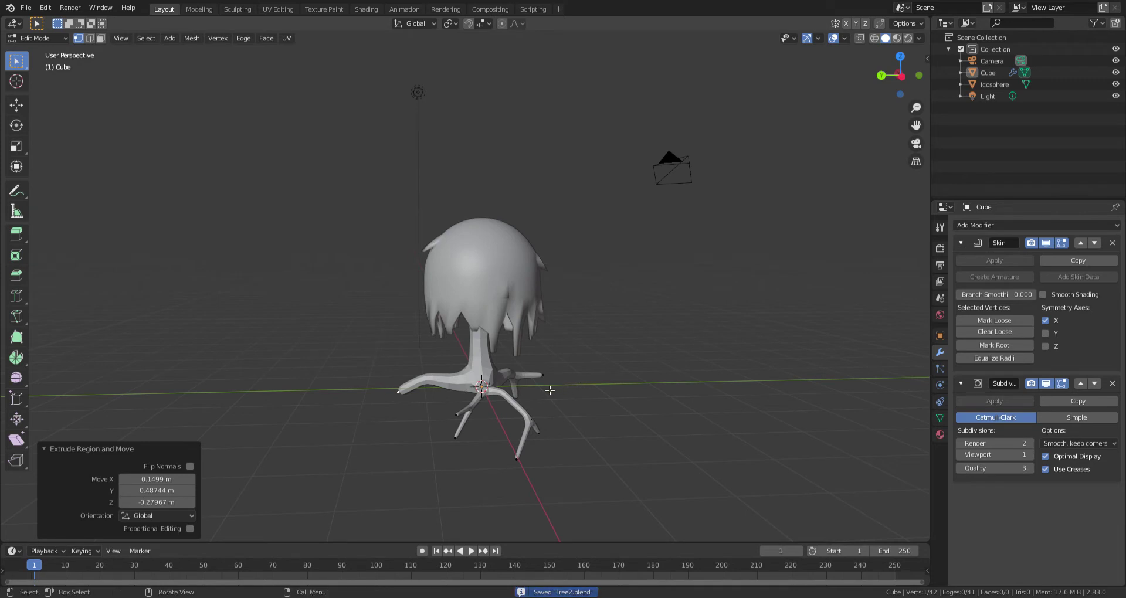
pyautogui.hotkey('ctrl', 'a')
pyautogui.click(548, 384)
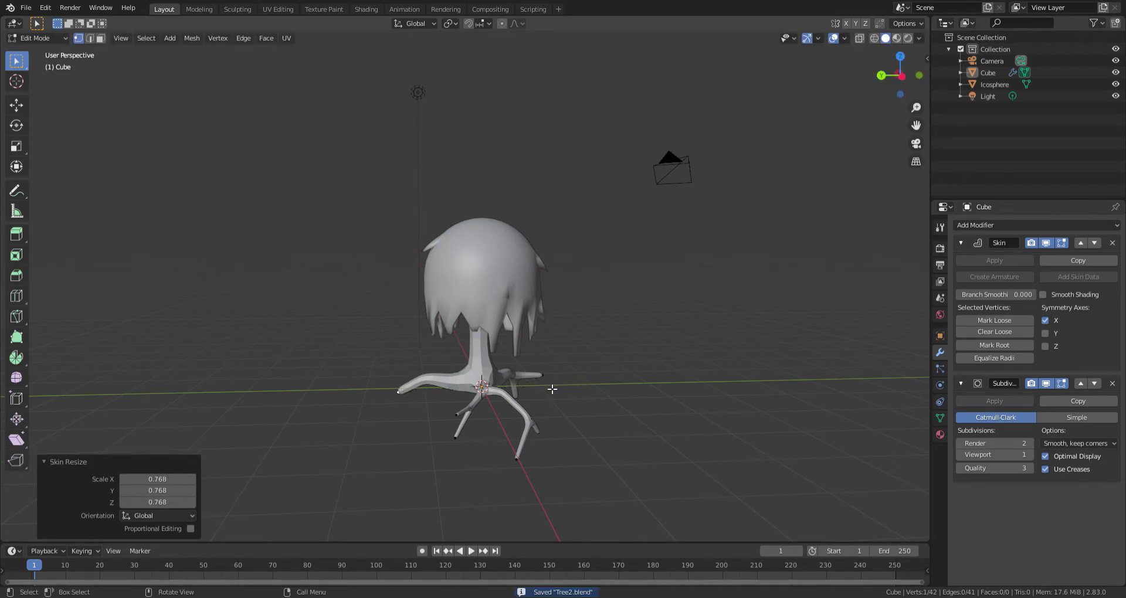
pyautogui.moveTo(548, 385); pyautogui.dragTo(531, 385, button='middle')
pyautogui.press('g')
pyautogui.click(533, 406)
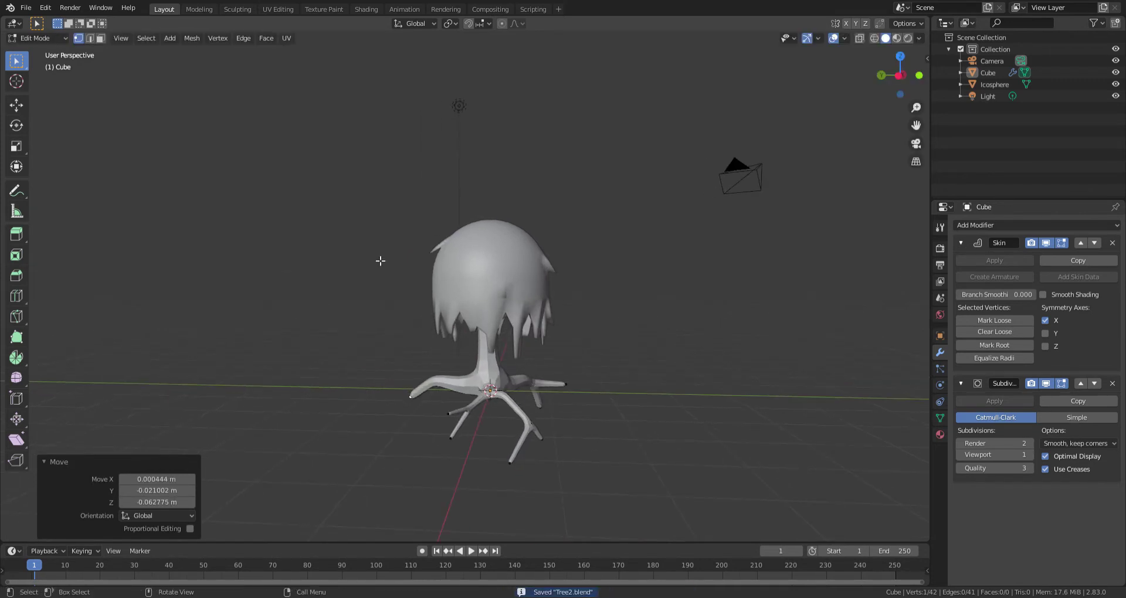
# Return the Cube tree to Object Mode
pyautogui.click(51, 40)
pyautogui.click(47, 60)
pyautogui.moveTo(328, 233)
pyautogui.mouseDown(button='middle')
pyautogui.moveTo(546, 256)
pyautogui.moveTo(474, 354)
pyautogui.moveTo(467, 398)
pyautogui.moveTo(385, 367)
pyautogui.moveTo(351, 369)
pyautogui.moveTo(391, 119)
pyautogui.mouseUp(button='middle')
# Add a plane mesh and scale it up large under the tree
pyautogui.click(110, 38)
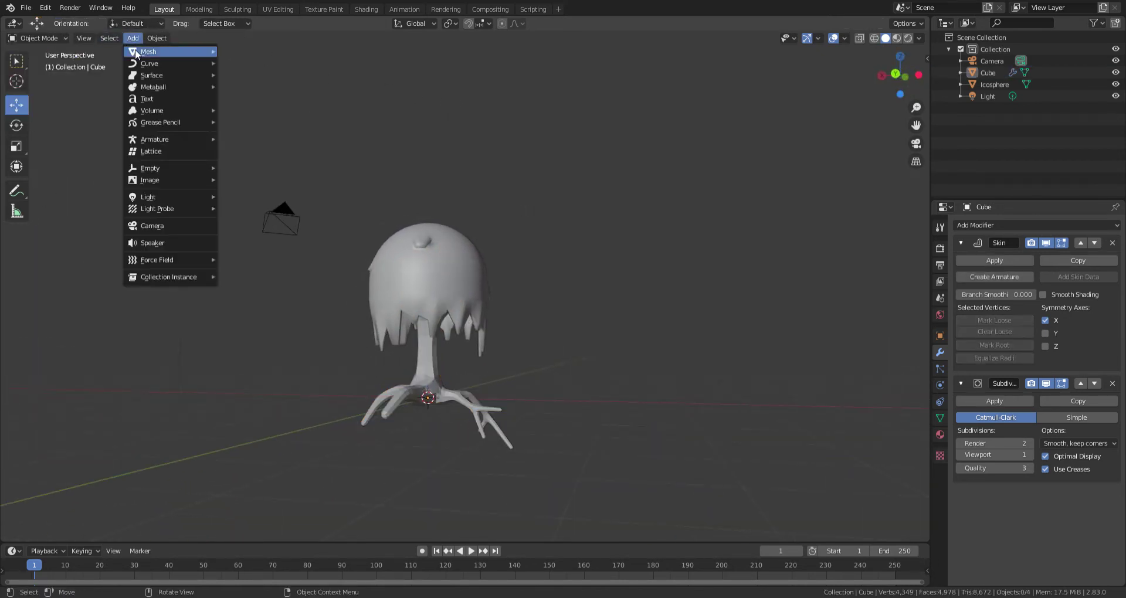
pyautogui.click(250, 55)
pyautogui.press('s')
pyautogui.click(898, 187)
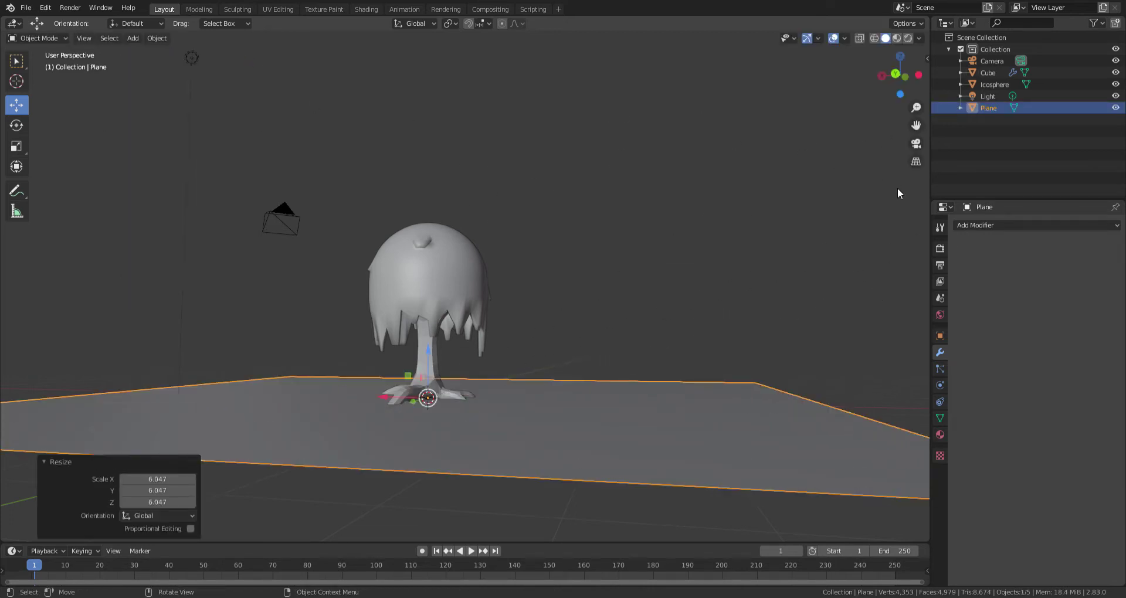
pyautogui.moveTo(897, 188)
pyautogui.mouseDown(button='middle')
pyautogui.moveTo(615, 311)
pyautogui.moveTo(481, 306)
pyautogui.moveTo(414, 276)
pyautogui.moveTo(223, 265)
pyautogui.moveTo(133, 241)
pyautogui.moveTo(763, 276)
pyautogui.moveTo(906, 262)
pyautogui.moveTo(195, 282)
pyautogui.moveTo(494, 280)
pyautogui.mouseUp(button='middle')
# Restore the accidentally deleted plane and shrink it to a 6.047 ground size
pyautogui.rightClick(494, 280)
pyautogui.click(470, 473)
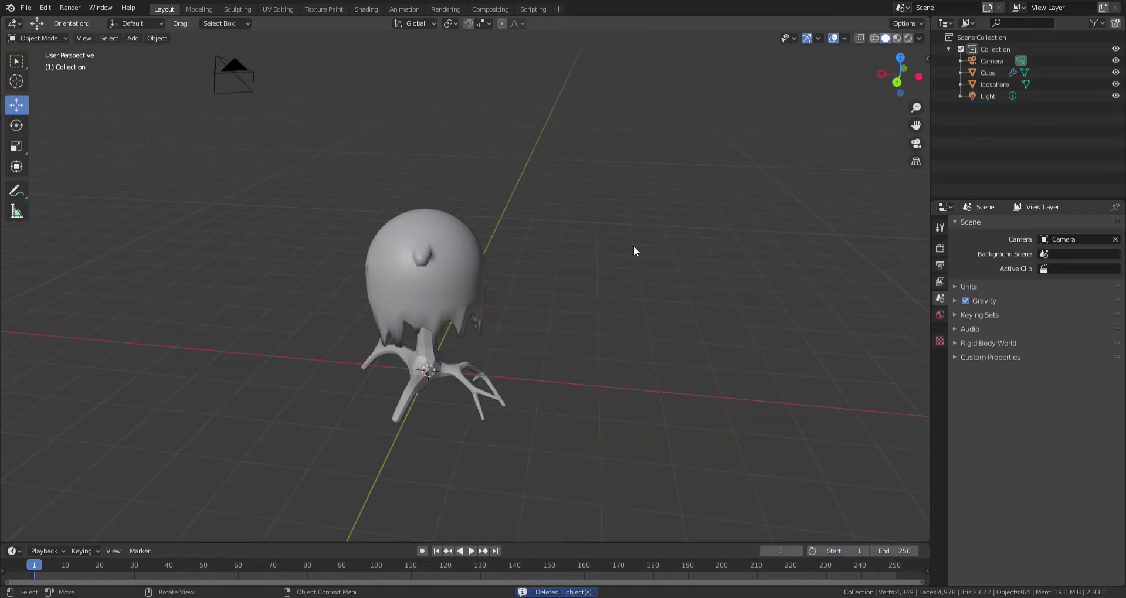
pyautogui.hotkey('ctrl', 'z')
pyautogui.press('s')
pyautogui.click(470, 355)
# Raise the tree's Subdivision modifier viewport level to 2
pyautogui.click(988, 72)
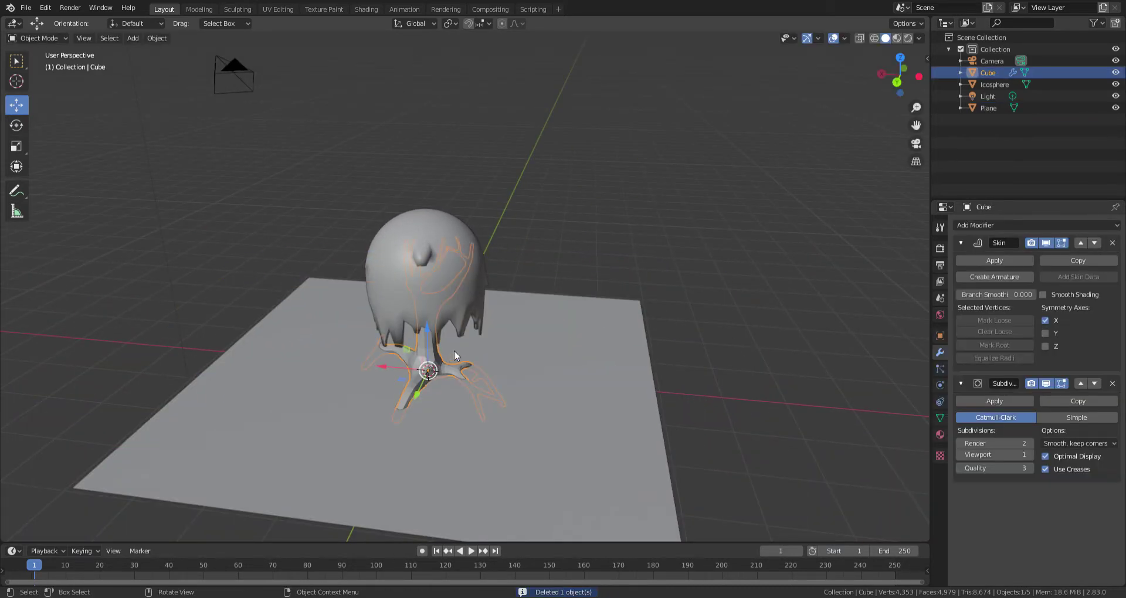
pyautogui.click(1030, 451)
pyautogui.click(695, 307)
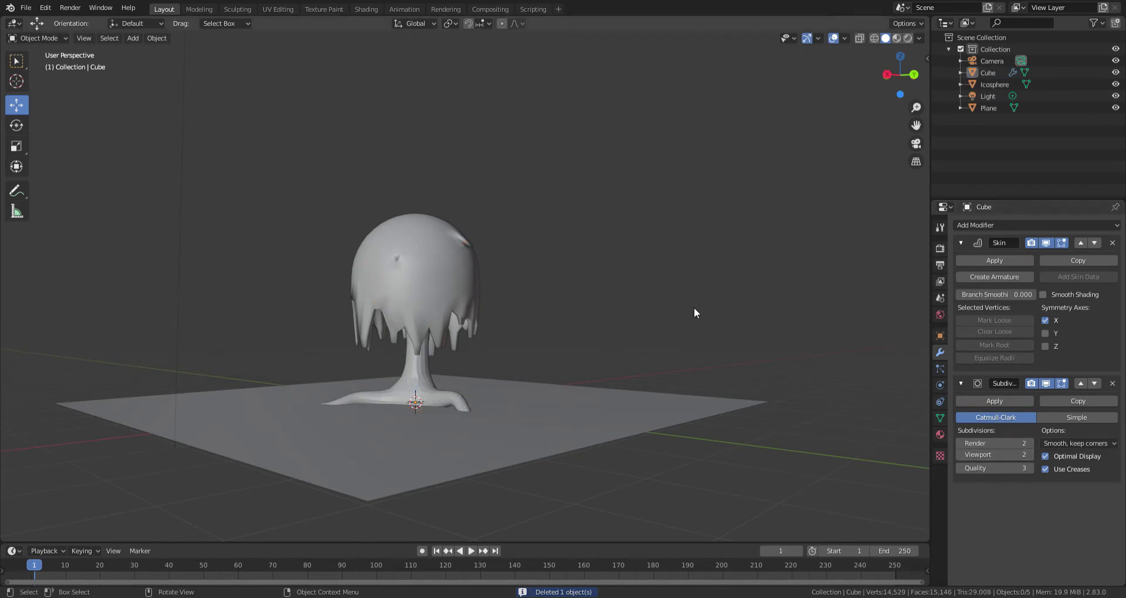
pyautogui.moveTo(694, 308); pyautogui.dragTo(695, 311, button='middle')
pyautogui.scroll(5, 480, 408)
pyautogui.moveTo(480, 409)
pyautogui.mouseDown(button='middle')
pyautogui.moveTo(565, 367)
pyautogui.moveTo(568, 382)
pyautogui.moveTo(632, 339)
pyautogui.mouseUp(button='middle')
pyautogui.scroll(4, 568, 381)
pyautogui.click(633, 339)
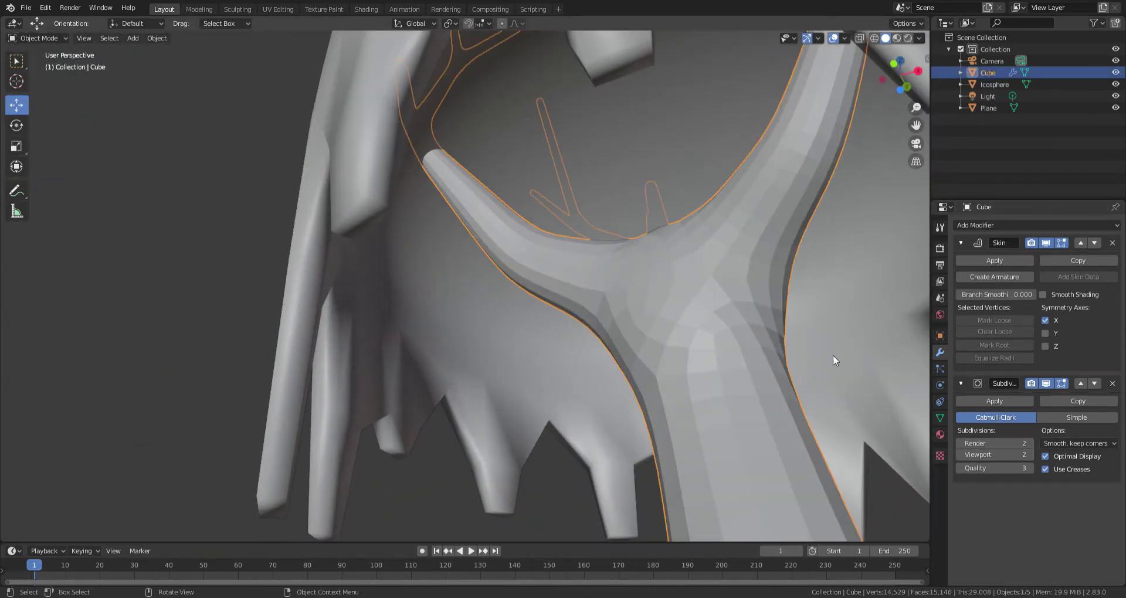
pyautogui.moveTo(821, 263)
pyautogui.mouseDown(button='middle')
pyautogui.moveTo(697, 301)
pyautogui.moveTo(710, 285)
pyautogui.mouseUp(button='middle')
# Apply the Skin and Subdivision modifiers, then shade the tree smooth
pyautogui.click(1022, 259)
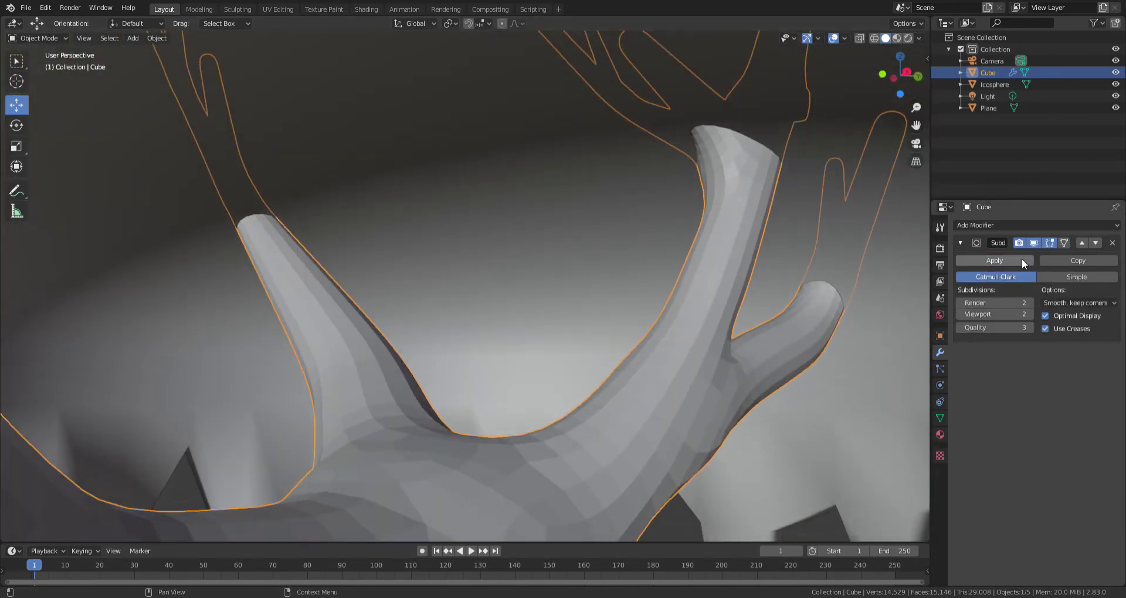
pyautogui.click(1022, 259)
pyautogui.rightClick(533, 303)
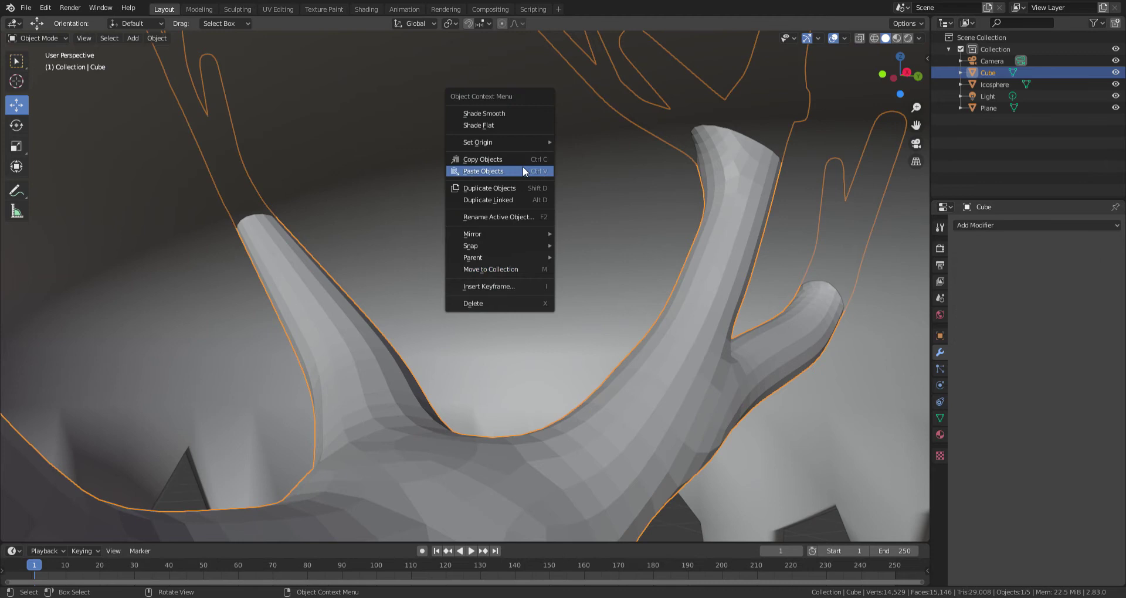
pyautogui.click(502, 114)
pyautogui.click(516, 199)
pyautogui.moveTo(517, 199)
pyautogui.mouseDown(button='middle')
pyautogui.moveTo(383, 222)
pyautogui.moveTo(108, 185)
pyautogui.moveTo(864, 251)
pyautogui.moveTo(784, 264)
pyautogui.mouseUp(button='middle')
pyautogui.click(419, 375)
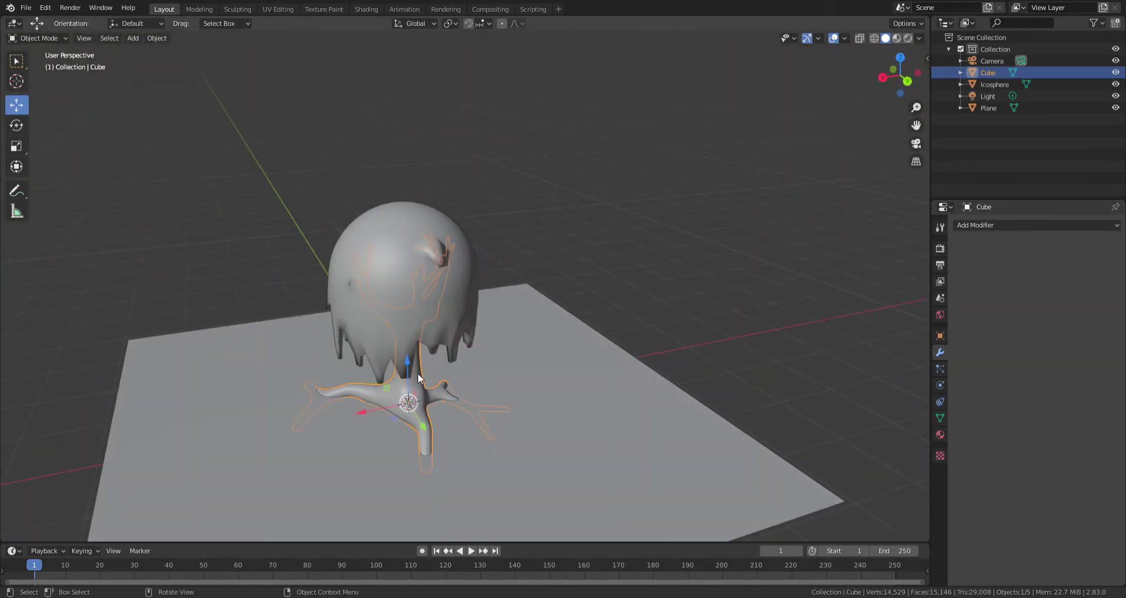
# Unwrap the tree mesh with U > Unwrap in the UV Editing workspace
pyautogui.click(257, 10)
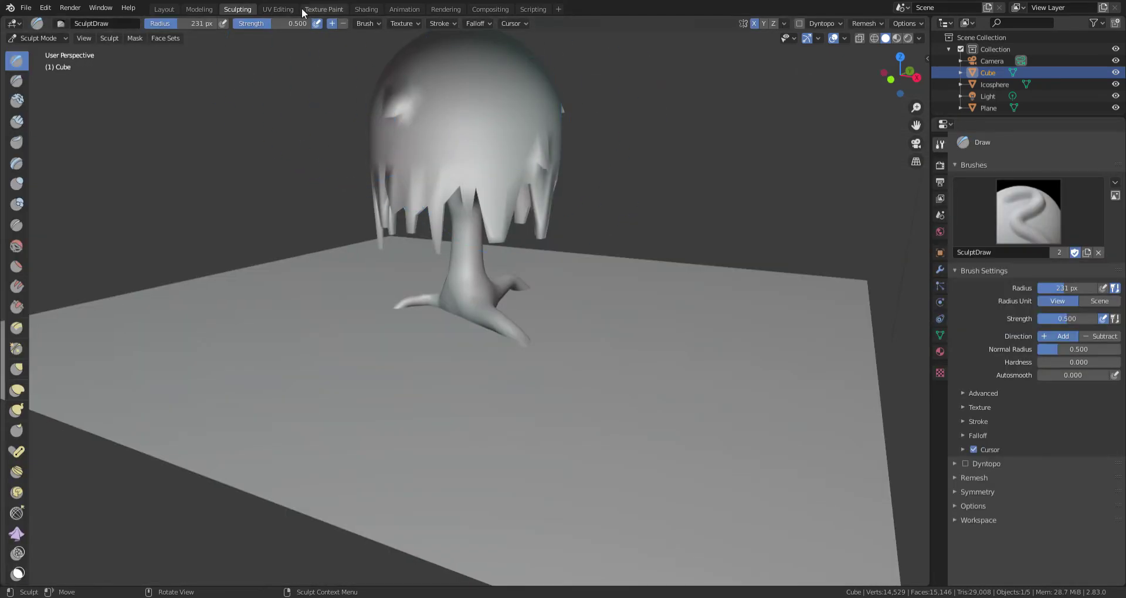
pyautogui.click(278, 8)
pyautogui.scroll(2, 179, 267)
pyautogui.press('u')
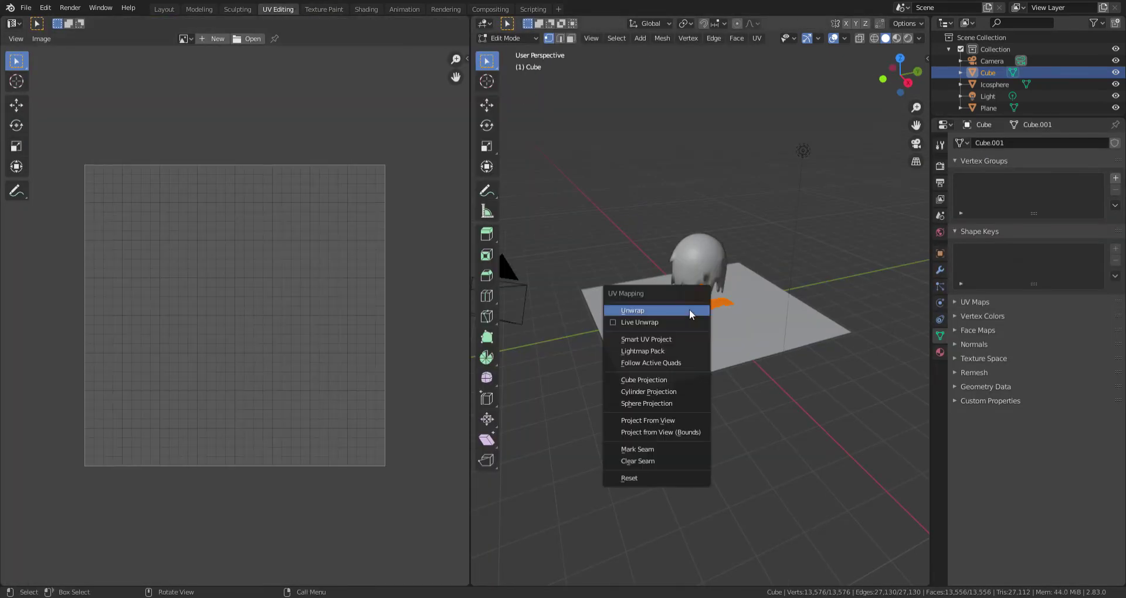
pyautogui.press('Return')
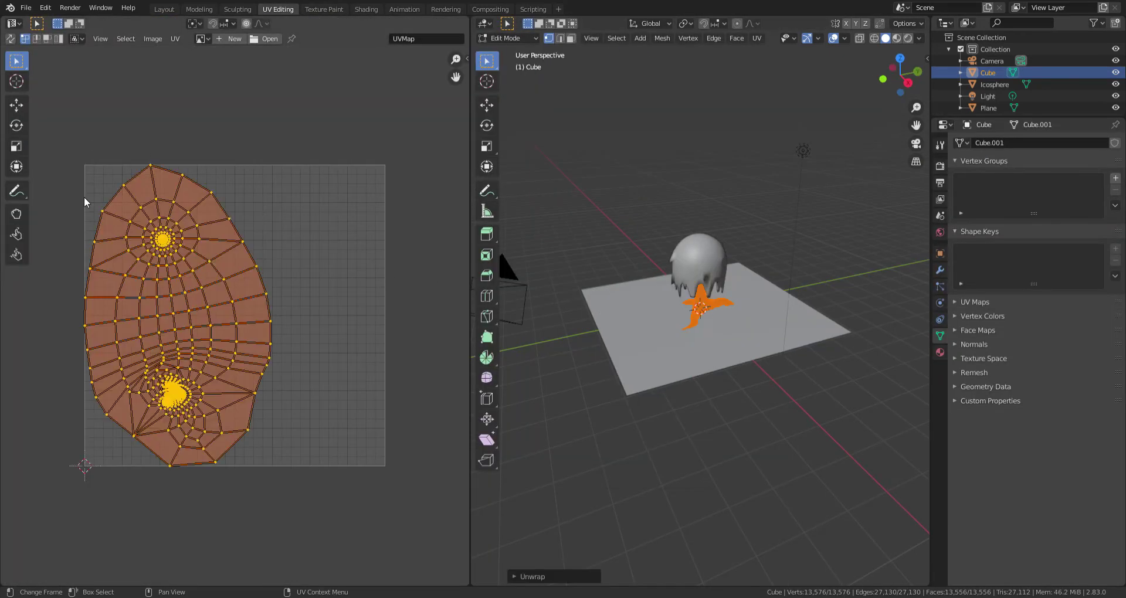
# Deselect the trunk mesh and return to the Layout workspace
pyautogui.scroll(3, 271, 293)
pyautogui.scroll(2, 804, 284)
pyautogui.scroll(3, 804, 284)
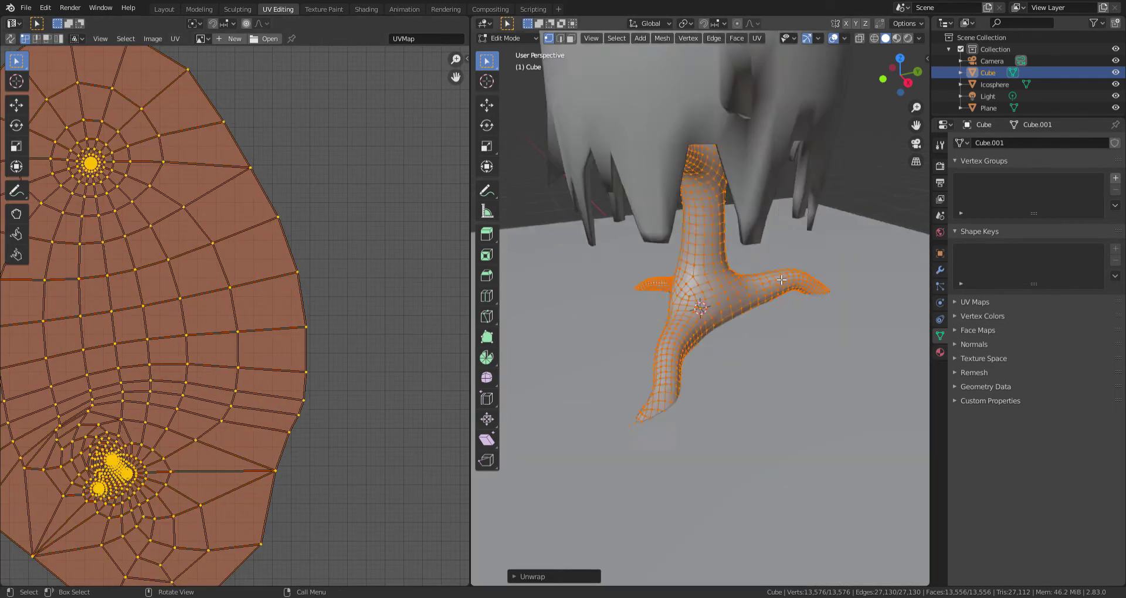
pyautogui.scroll(-2, 777, 266)
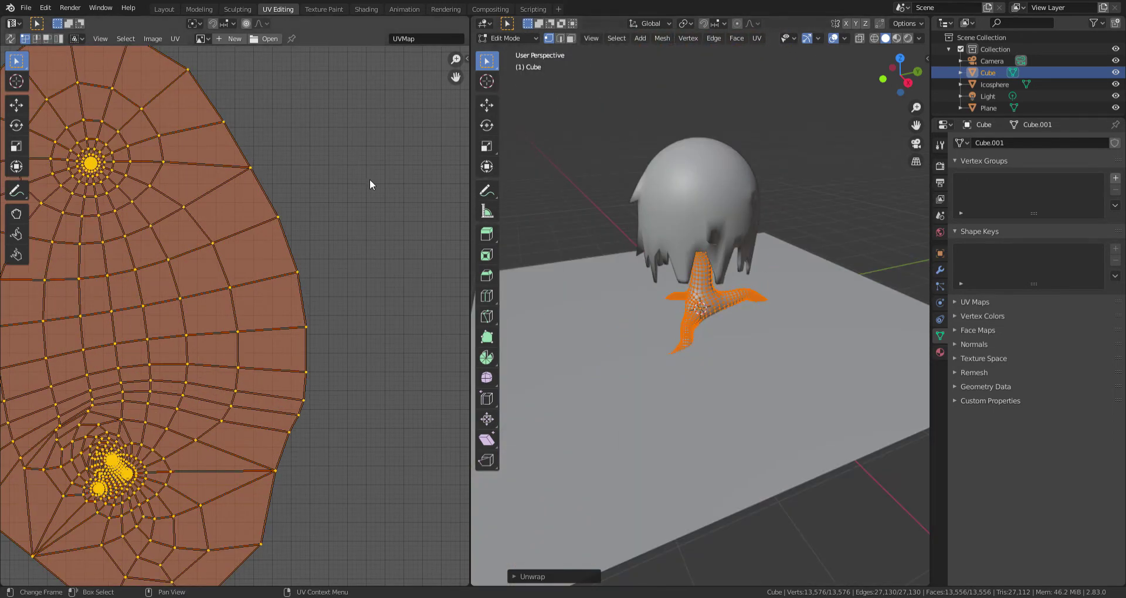
pyautogui.moveTo(704, 253); pyautogui.dragTo(689, 165, button='middle')
pyautogui.scroll(2, 743, 215)
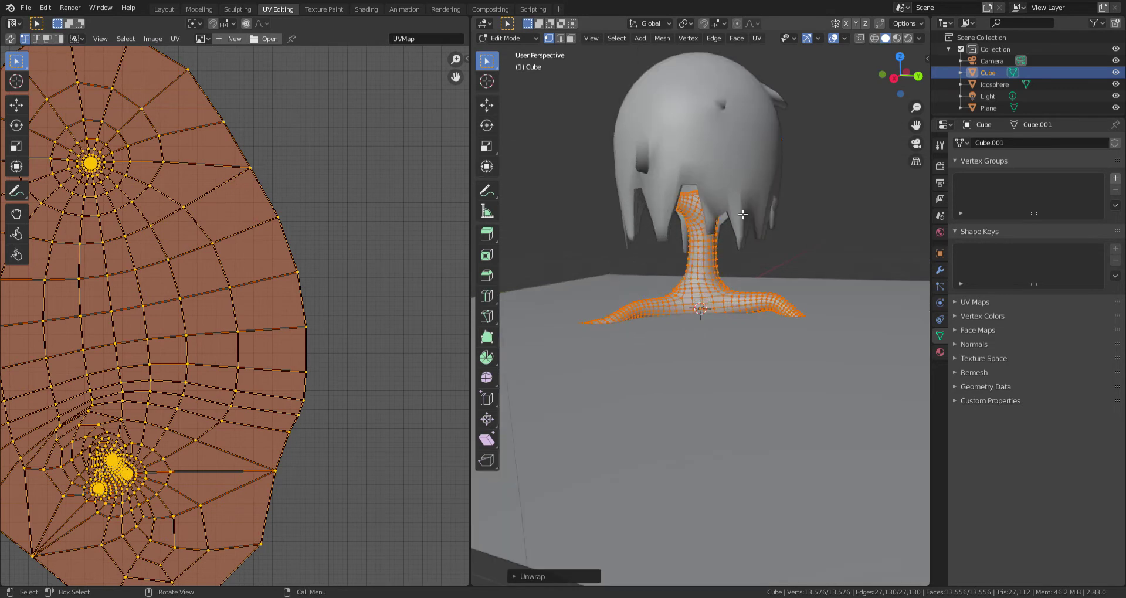
pyautogui.hotkey('ctrl', 'z')
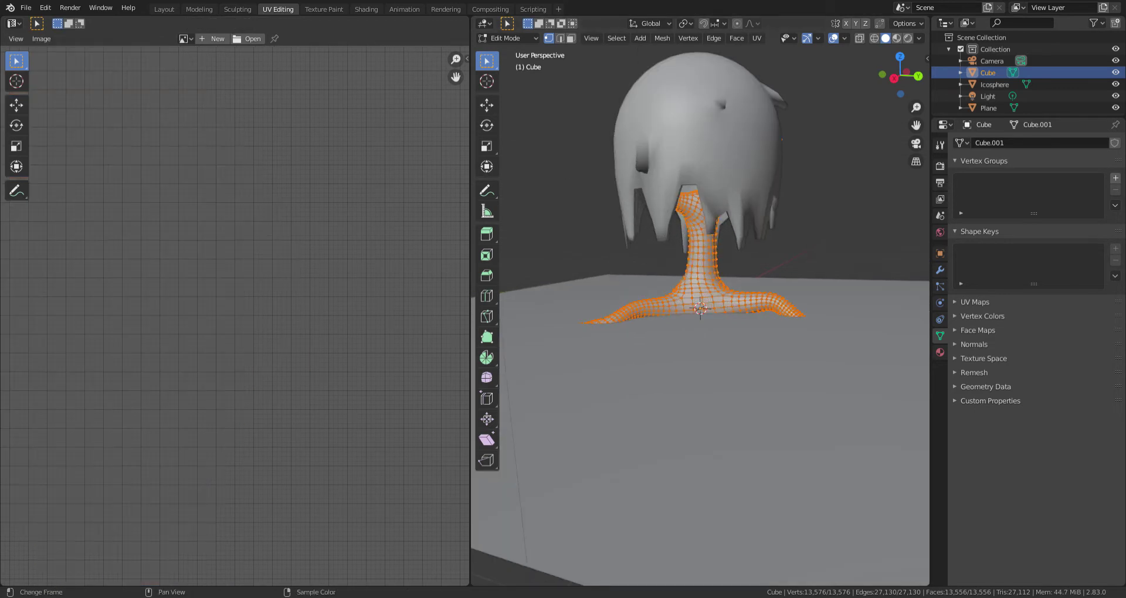
pyautogui.click(172, 9)
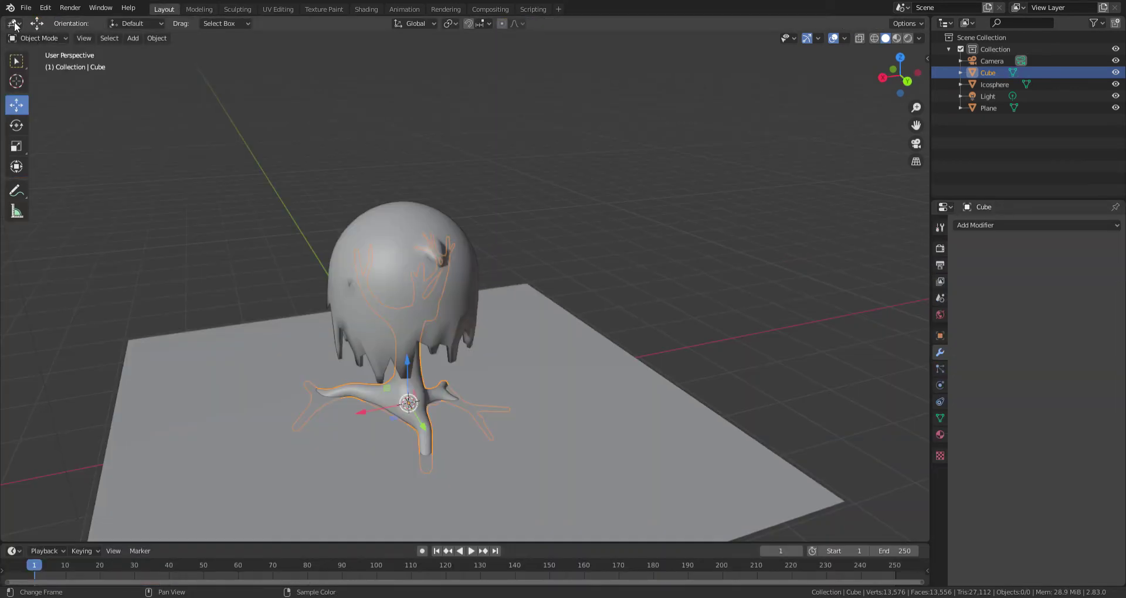
# Save Tree2.blend and select the drippy canopy icosphere
pyautogui.click(26, 8)
pyautogui.click(106, 86)
pyautogui.click(436, 237)
pyautogui.scroll(3, 437, 237)
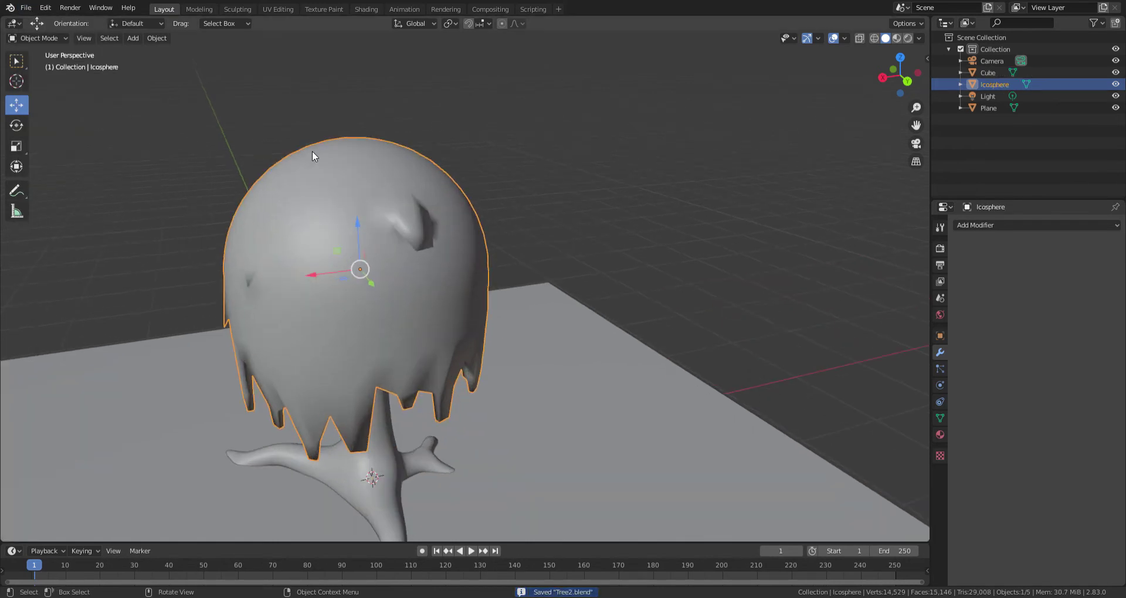
# Put the canopy in Edit Mode and circle-select drip vertices from underneath
pyautogui.click(38, 38)
pyautogui.click(35, 59)
pyautogui.moveTo(318, 187)
pyautogui.mouseDown(button='middle')
pyautogui.moveTo(664, 133)
pyautogui.moveTo(748, 156)
pyautogui.moveTo(772, 322)
pyautogui.mouseUp(button='middle')
pyautogui.scroll(5, 664, 133)
pyautogui.press('c')
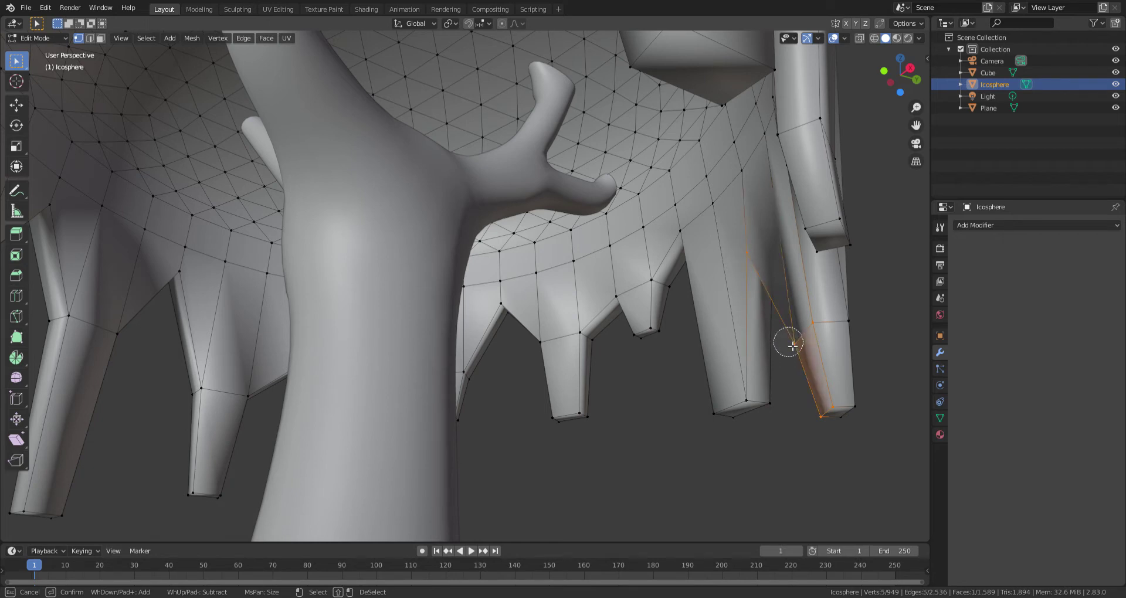
# Switch to edge select, circle-select one drip's edges and mark them as a seam
pyautogui.press('Escape')
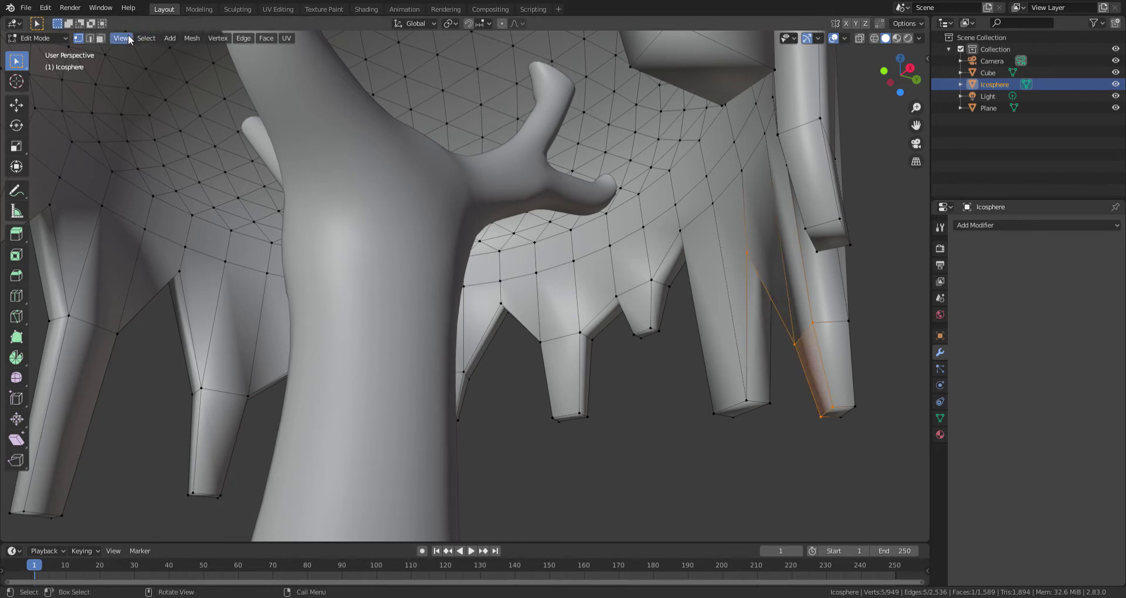
pyautogui.click(90, 39)
pyautogui.press('c')
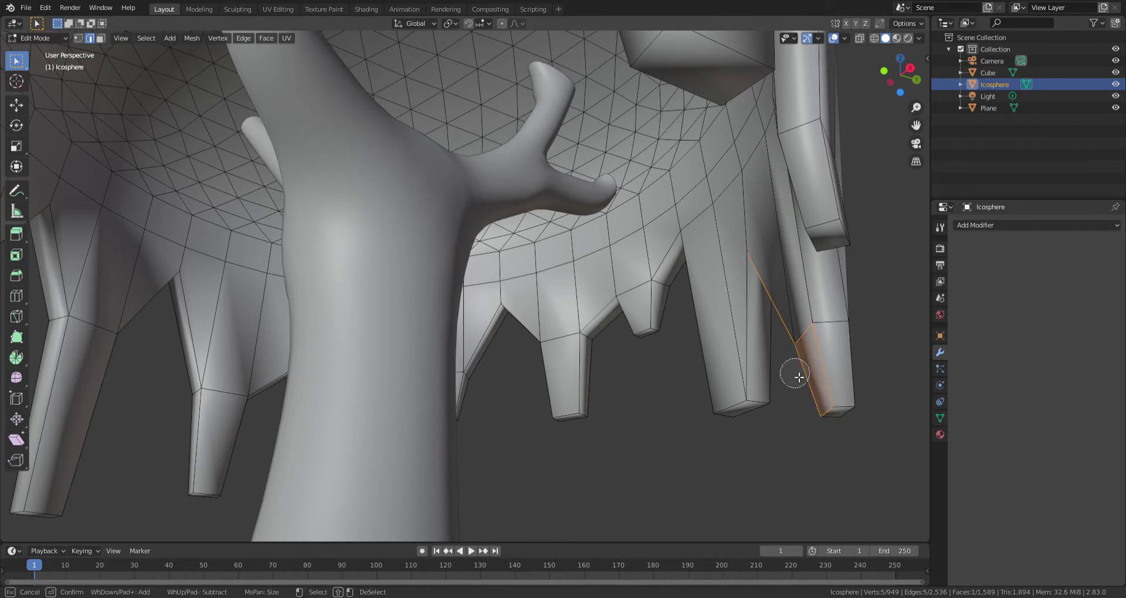
pyautogui.press('Escape')
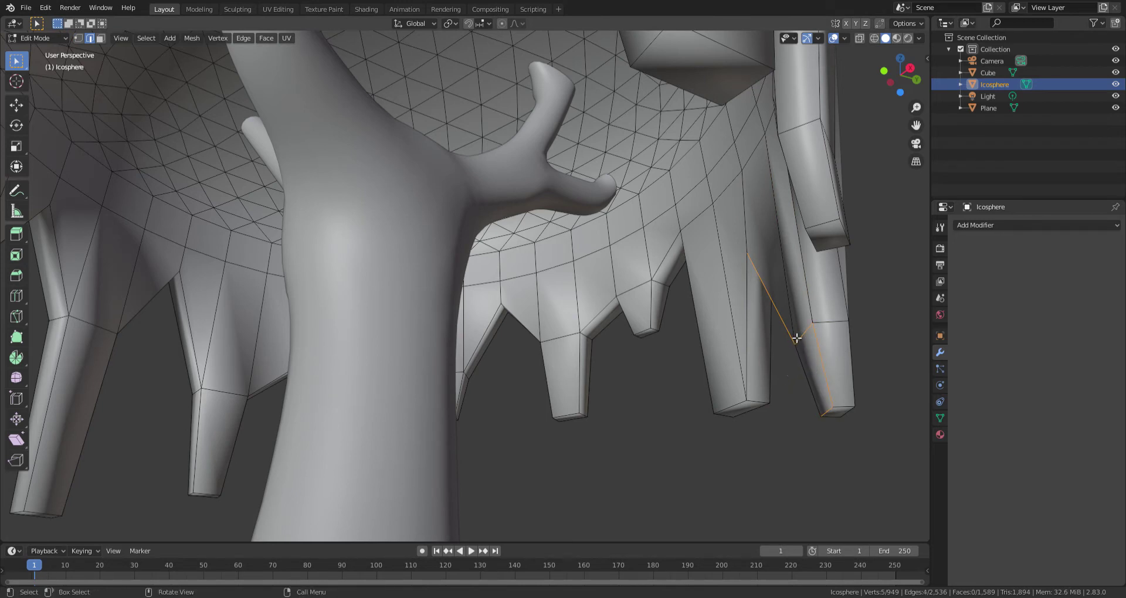
pyautogui.press('u')
pyautogui.click(746, 471)
# Circle-select the edges along another drip
pyautogui.press('c')
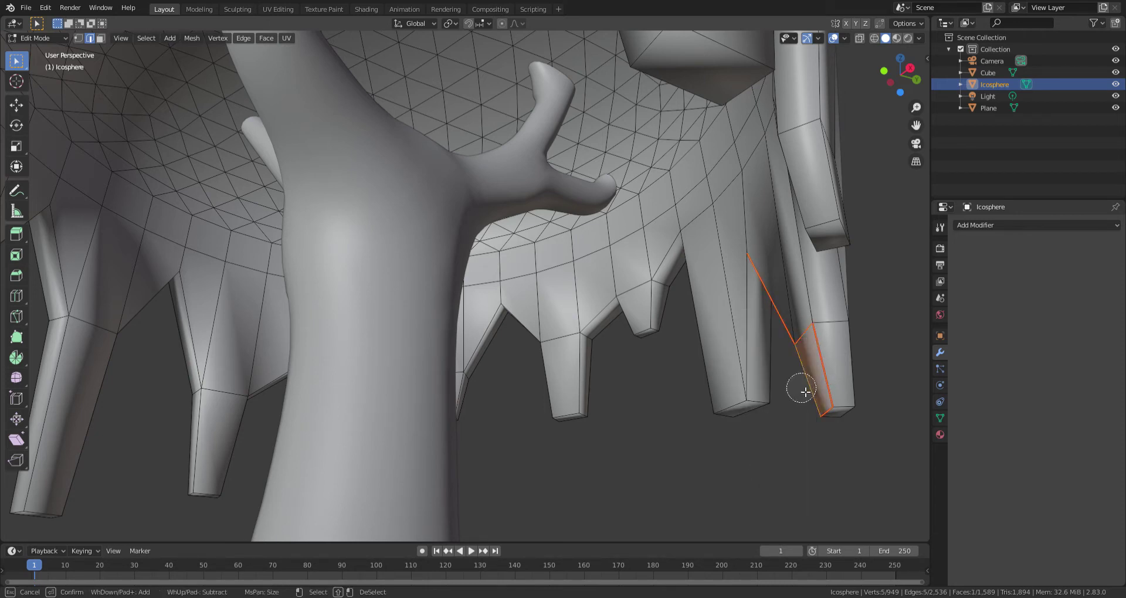
pyautogui.press('Escape')
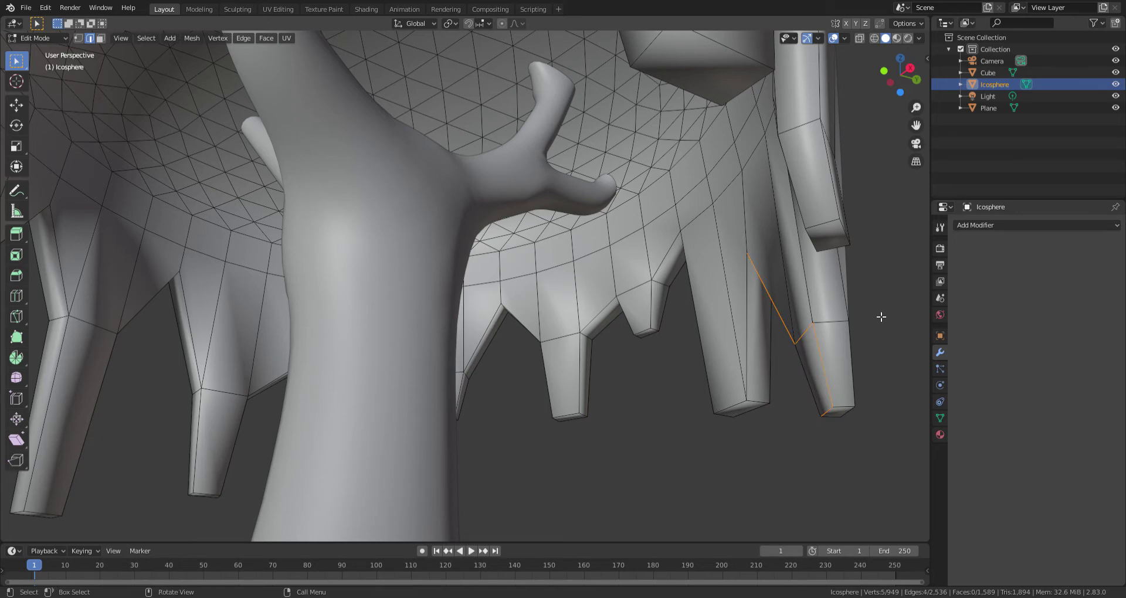
pyautogui.moveTo(882, 316)
pyautogui.mouseDown(button='middle')
pyautogui.moveTo(870, 315)
pyautogui.moveTo(869, 355)
pyautogui.mouseUp(button='middle')
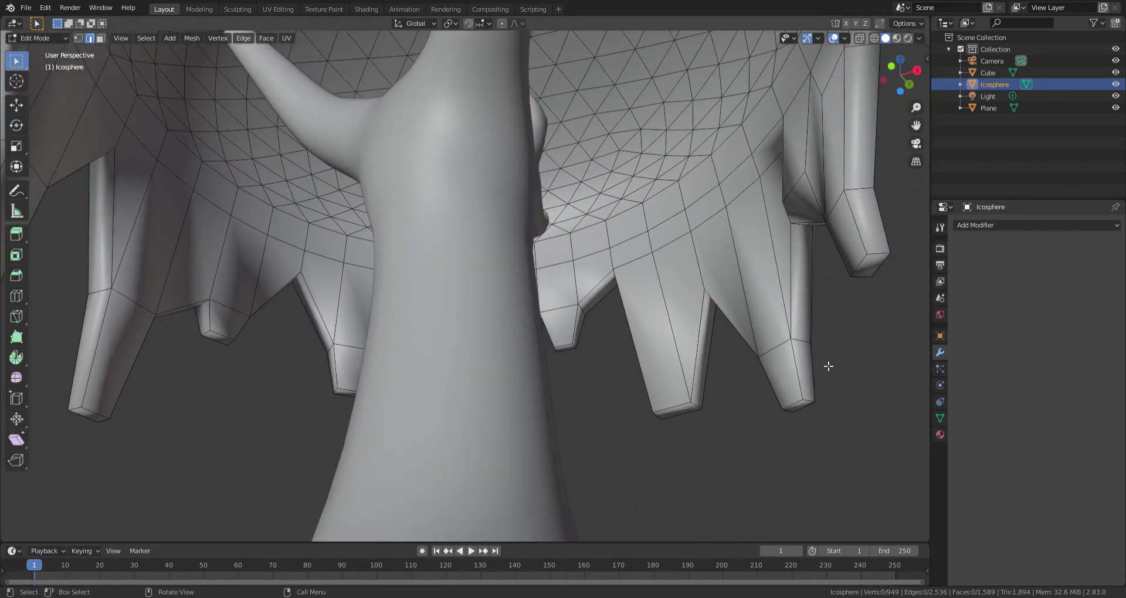
pyautogui.press('c')
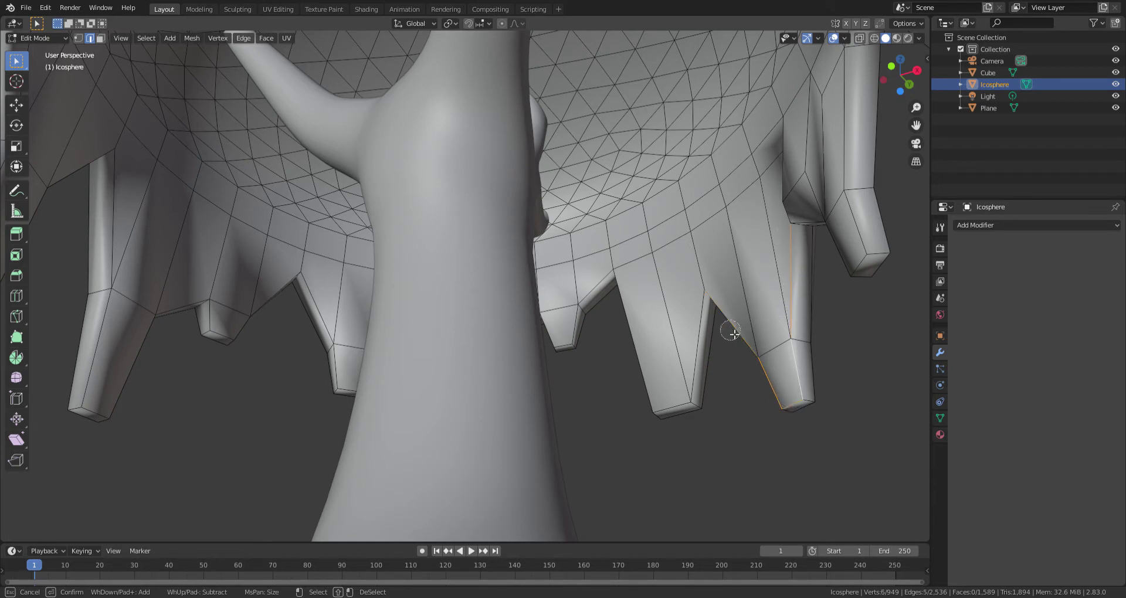
pyautogui.rightClick(673, 405)
pyautogui.moveTo(673, 405); pyautogui.dragTo(912, 206, button='middle')
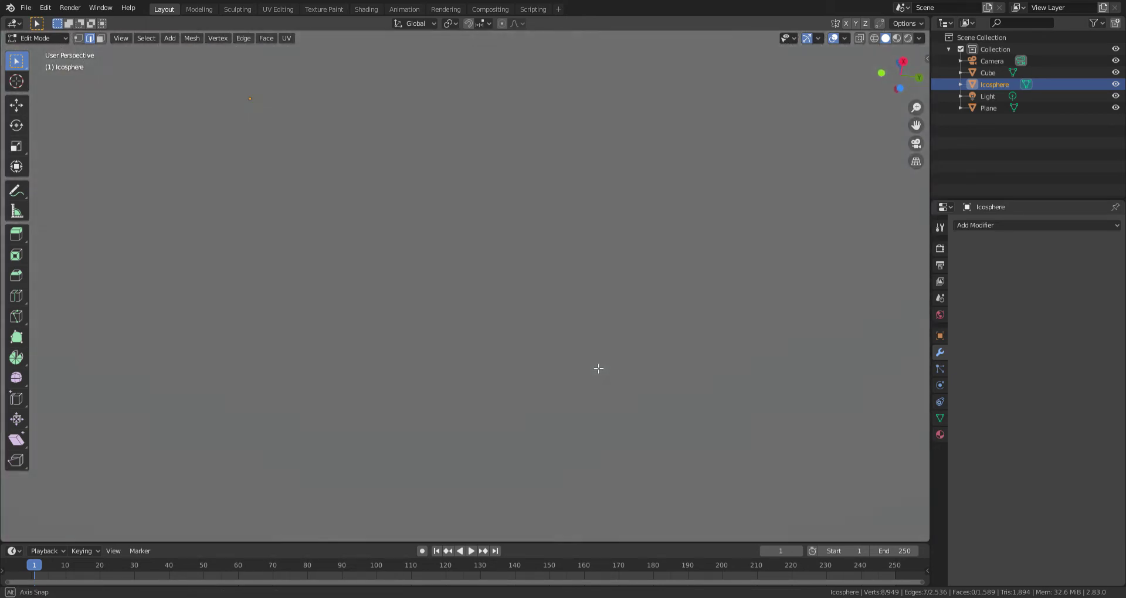
# Hide the ground plane and trunk in the Outliner, leaving the canopy visible
pyautogui.click(1116, 108)
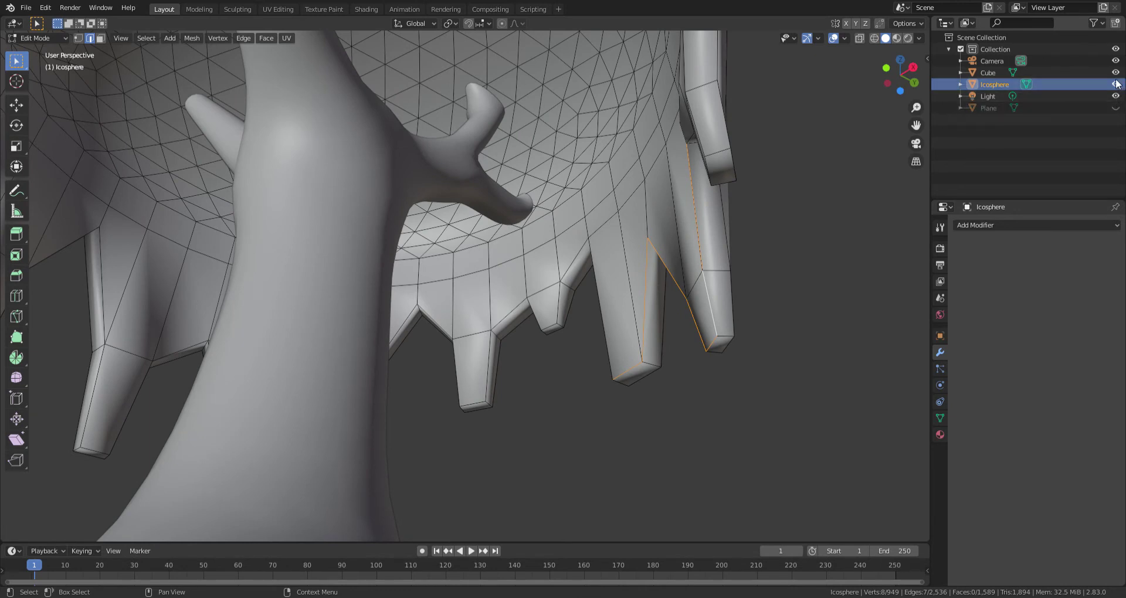
pyautogui.click(1116, 84)
pyautogui.click(1116, 84)
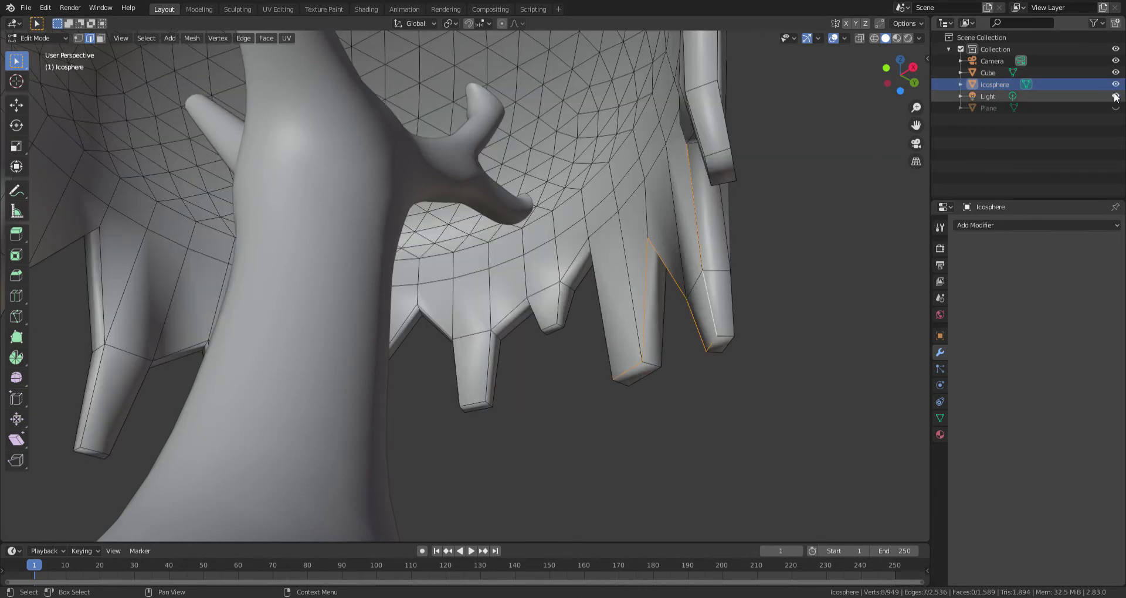
pyautogui.click(1116, 96)
pyautogui.click(1115, 96)
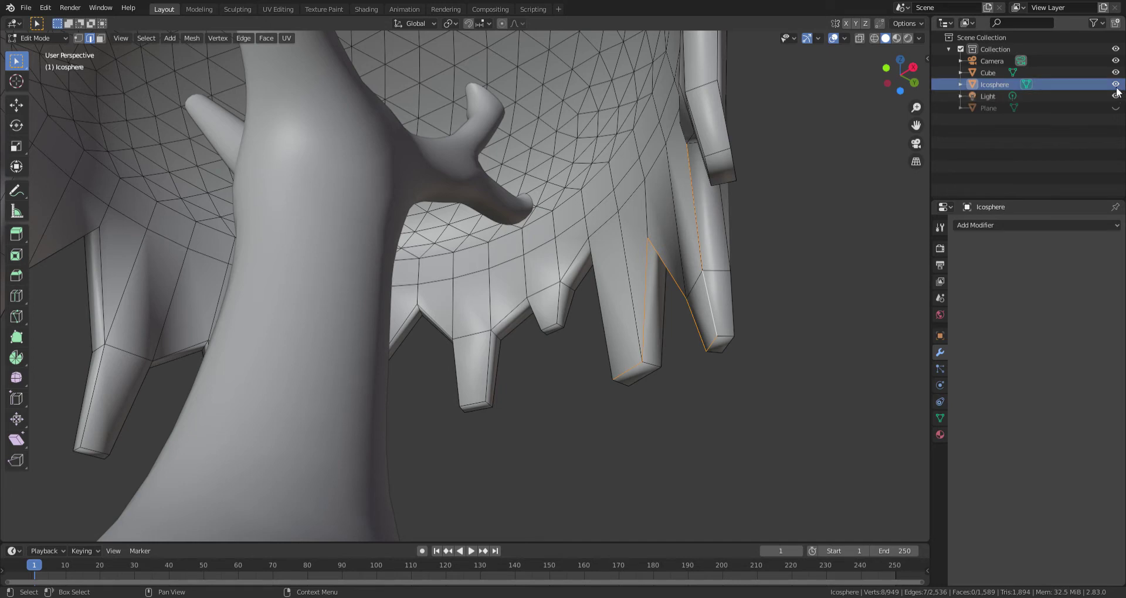
pyautogui.click(1116, 72)
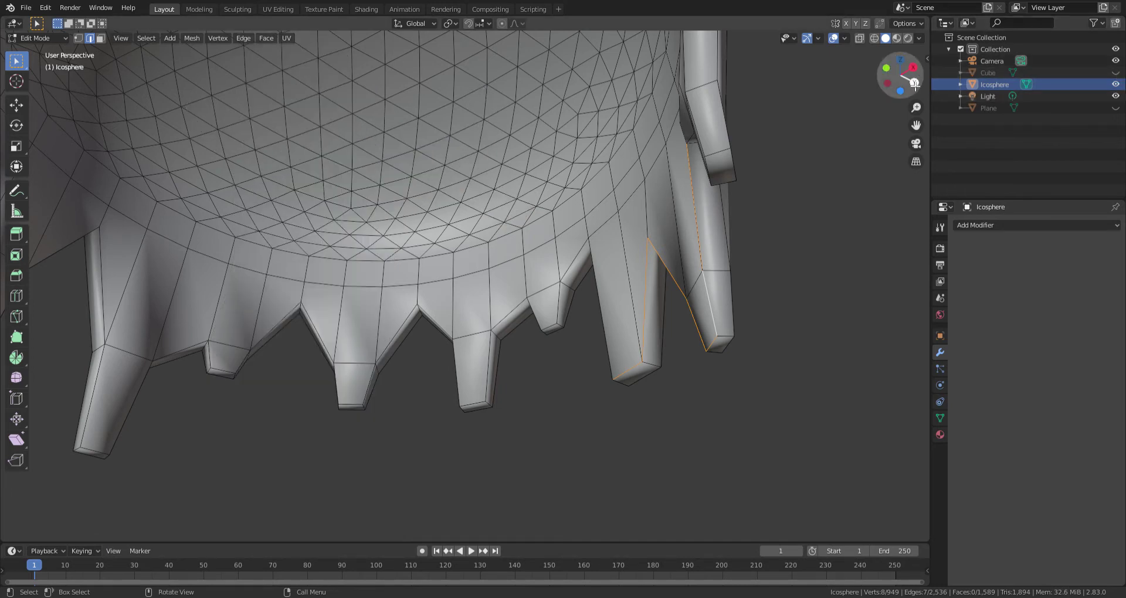
# View the canopy from below and circle-select a chain of its inner rim edges
pyautogui.click(900, 91)
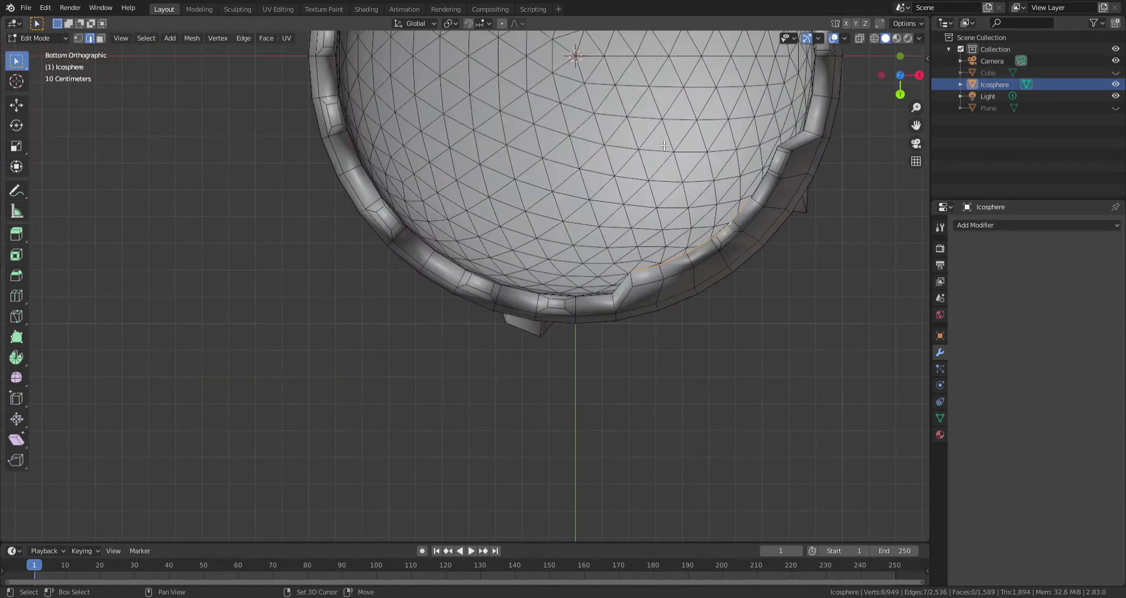
pyautogui.moveTo(733, 115)
pyautogui.mouseDown(button='middle')
pyautogui.moveTo(647, 321)
pyautogui.moveTo(640, 305)
pyautogui.mouseUp(button='middle')
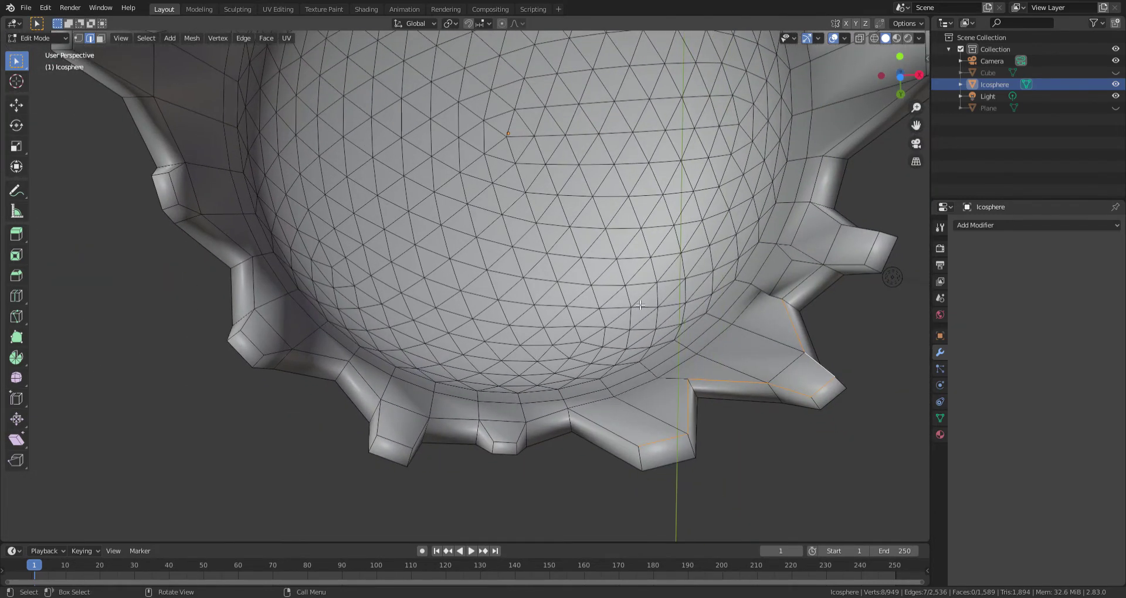
pyautogui.press('c')
pyautogui.moveTo(635, 428)
pyautogui.mouseDown()
pyautogui.moveTo(512, 427)
pyautogui.moveTo(528, 443)
pyautogui.moveTo(422, 419)
pyautogui.mouseUp()
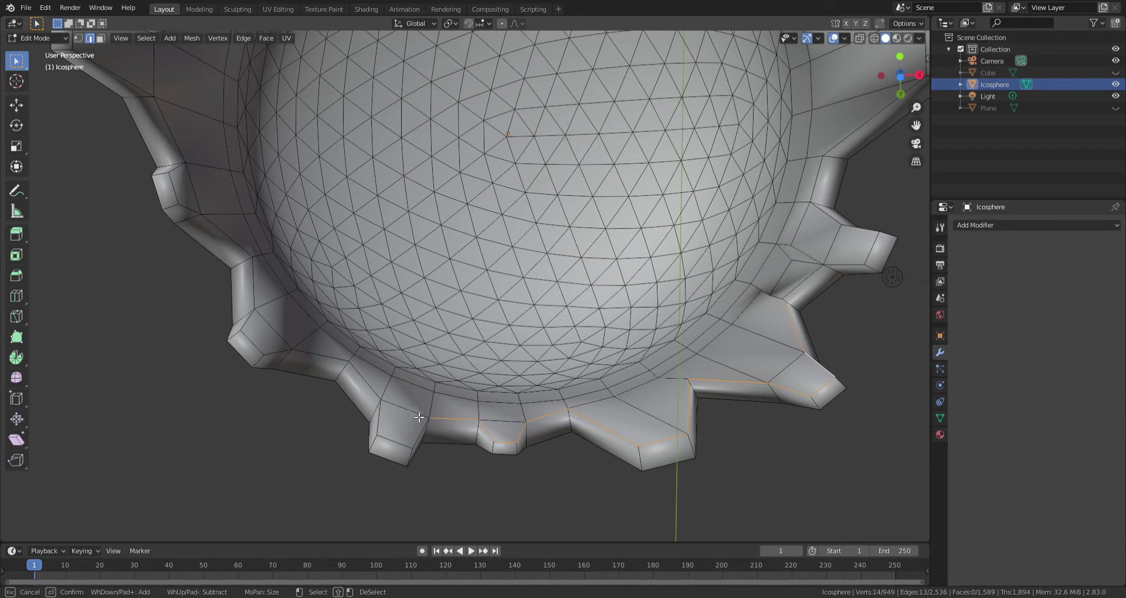
pyautogui.moveTo(422, 437)
pyautogui.mouseDown()
pyautogui.moveTo(387, 417)
pyautogui.moveTo(379, 390)
pyautogui.moveTo(326, 356)
pyautogui.moveTo(263, 350)
pyautogui.moveTo(250, 329)
pyautogui.mouseUp()
pyautogui.moveTo(260, 286)
pyautogui.mouseDown()
pyautogui.moveTo(239, 245)
pyautogui.moveTo(174, 184)
pyautogui.moveTo(186, 203)
pyautogui.moveTo(176, 113)
pyautogui.moveTo(141, 80)
pyautogui.mouseUp()
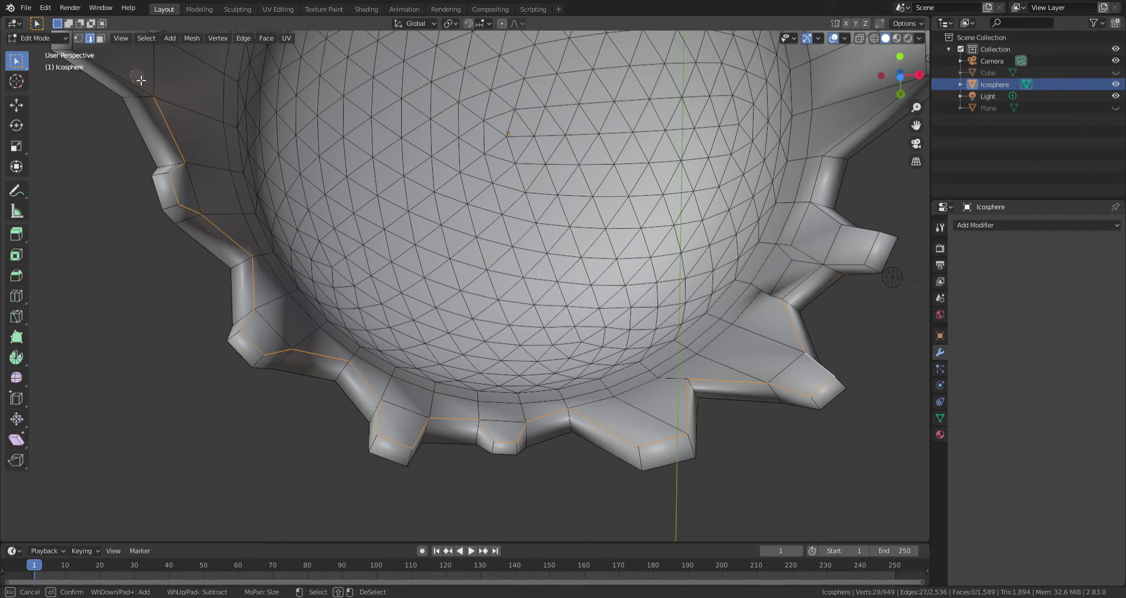
pyautogui.scroll(-2, 160, 87)
# Add more top-left rim edges and the left drip's edges to the selection
pyautogui.moveTo(211, 88); pyautogui.dragTo(186, 100)
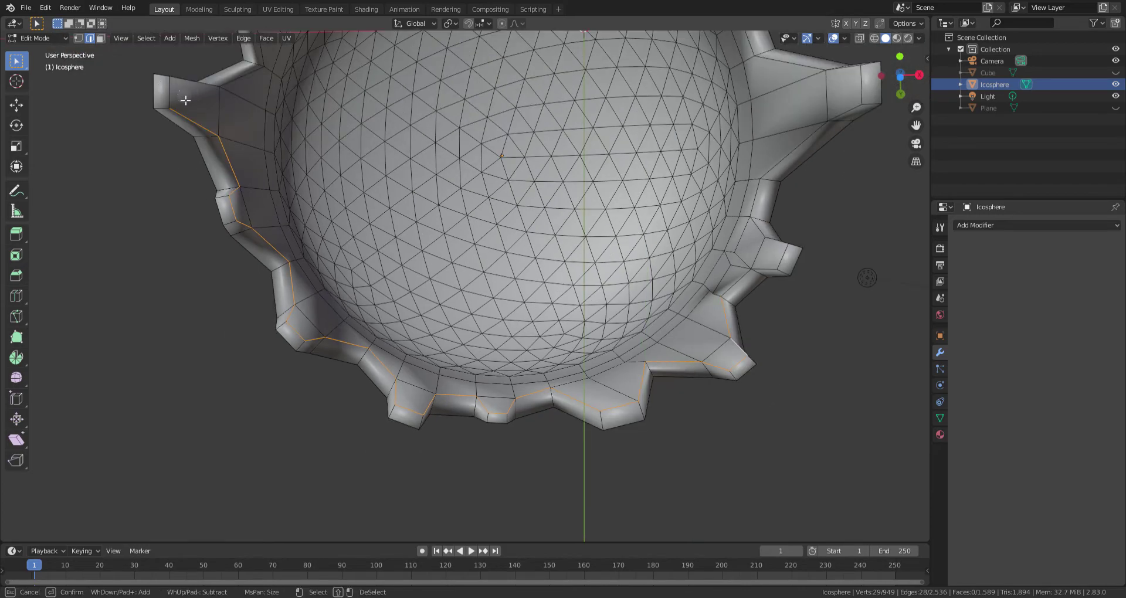
pyautogui.click(185, 100)
pyautogui.moveTo(185, 100); pyautogui.dragTo(238, 269, button='middle')
pyautogui.press('c')
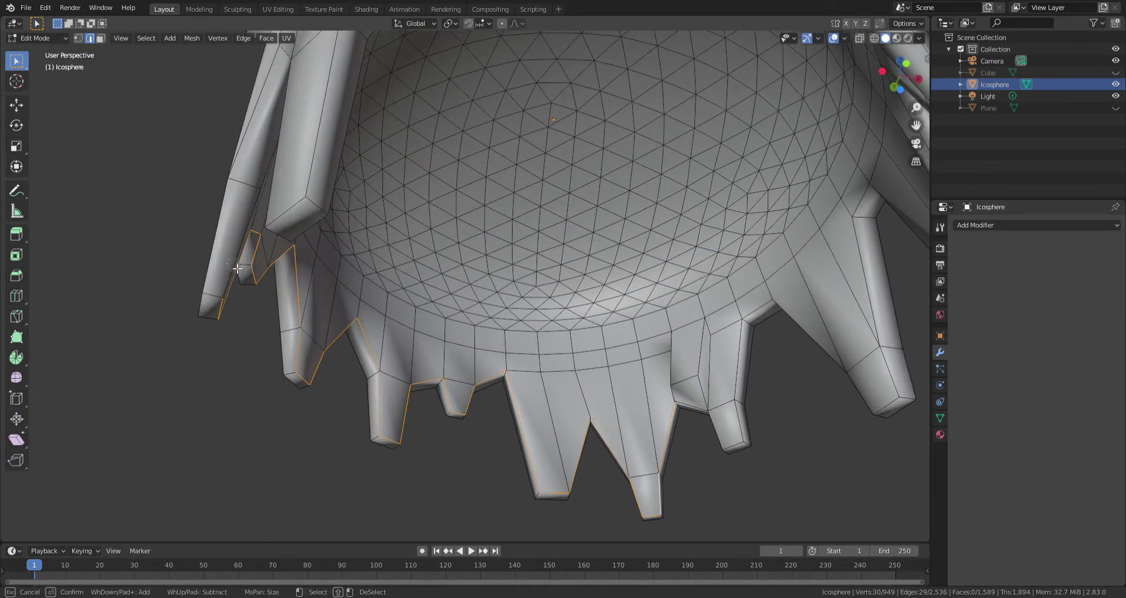
pyautogui.moveTo(237, 268); pyautogui.dragTo(267, 168)
pyautogui.moveTo(266, 175); pyautogui.dragTo(153, 264, button='middle')
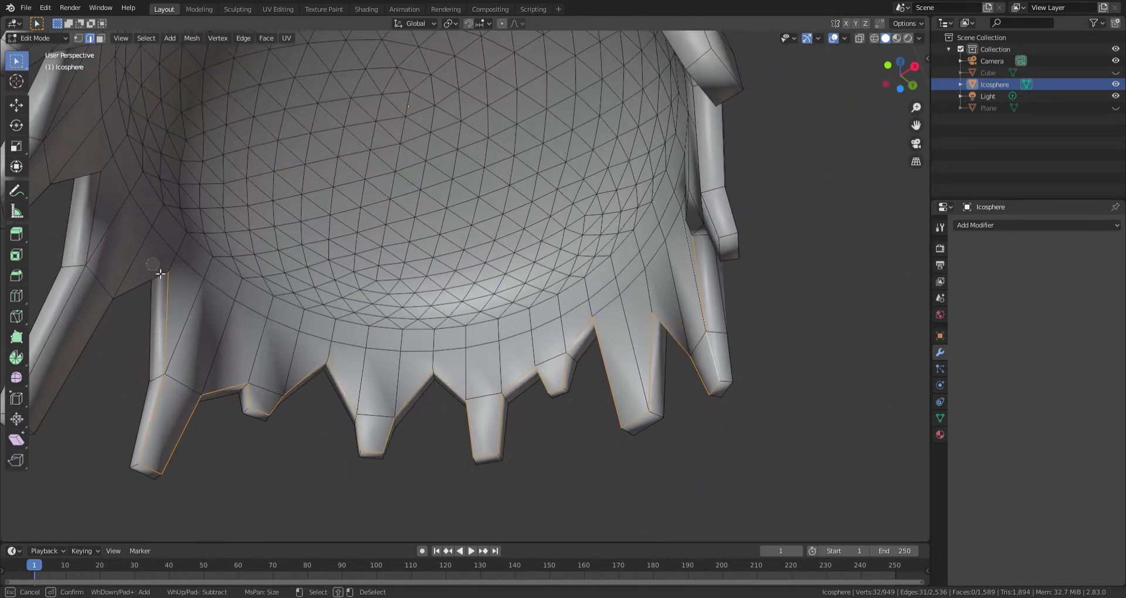
pyautogui.moveTo(146, 288); pyautogui.dragTo(101, 337)
pyautogui.press('Escape')
# Extend the edge selection up the left drip to its tip
pyautogui.moveTo(98, 349); pyautogui.dragTo(176, 372, button='middle')
pyautogui.press('c')
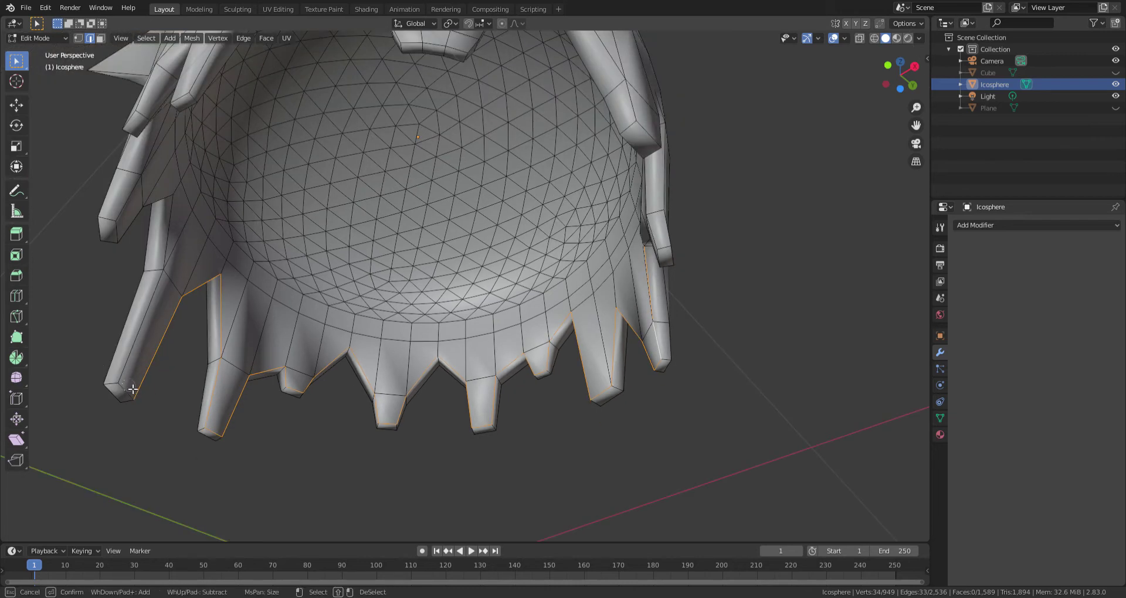
pyautogui.moveTo(130, 375)
pyautogui.mouseDown()
pyautogui.moveTo(176, 323)
pyautogui.moveTo(153, 202)
pyautogui.moveTo(162, 213)
pyautogui.moveTo(167, 200)
pyautogui.mouseUp()
pyautogui.moveTo(131, 223); pyautogui.dragTo(156, 108)
pyautogui.moveTo(156, 108)
pyautogui.mouseDown(button='middle')
pyautogui.moveTo(129, 159)
pyautogui.moveTo(65, 143)
pyautogui.moveTo(52, 299)
pyautogui.moveTo(559, 342)
pyautogui.moveTo(513, 392)
pyautogui.mouseUp(button='middle')
# Add lower rim edges and a drip tip's edges to the selection
pyautogui.moveTo(373, 394)
pyautogui.mouseDown(button='middle')
pyautogui.moveTo(316, 481)
pyautogui.moveTo(528, 246)
pyautogui.moveTo(628, 297)
pyautogui.moveTo(487, 175)
pyautogui.moveTo(772, 231)
pyautogui.moveTo(645, 410)
pyautogui.mouseUp(button='middle')
pyautogui.press('c')
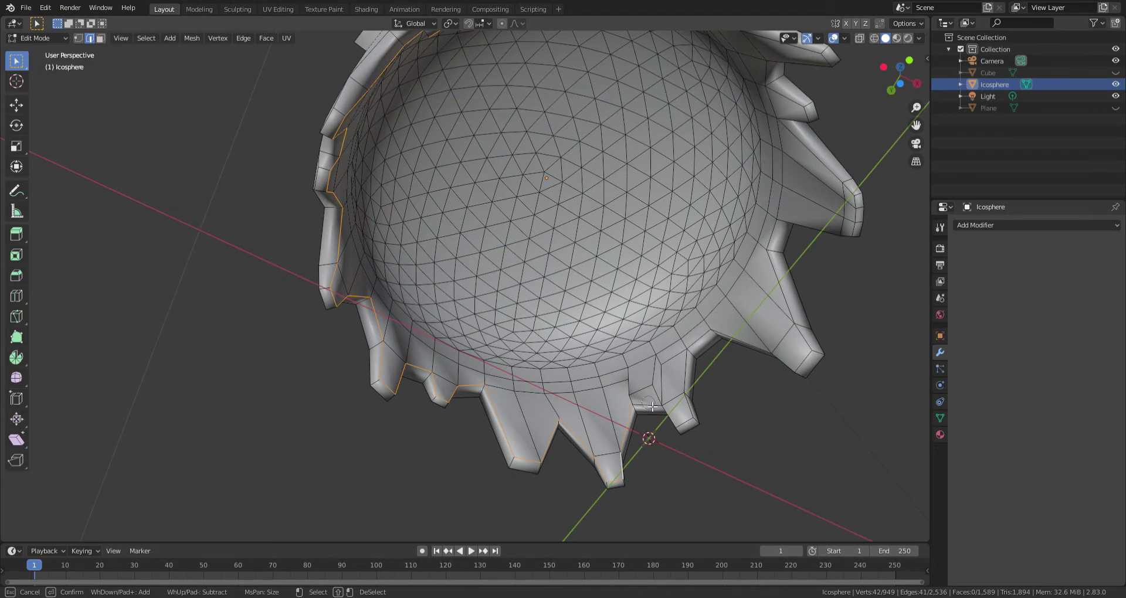
pyautogui.moveTo(653, 406); pyautogui.dragTo(696, 438)
pyautogui.click(690, 431)
pyautogui.press('Escape')
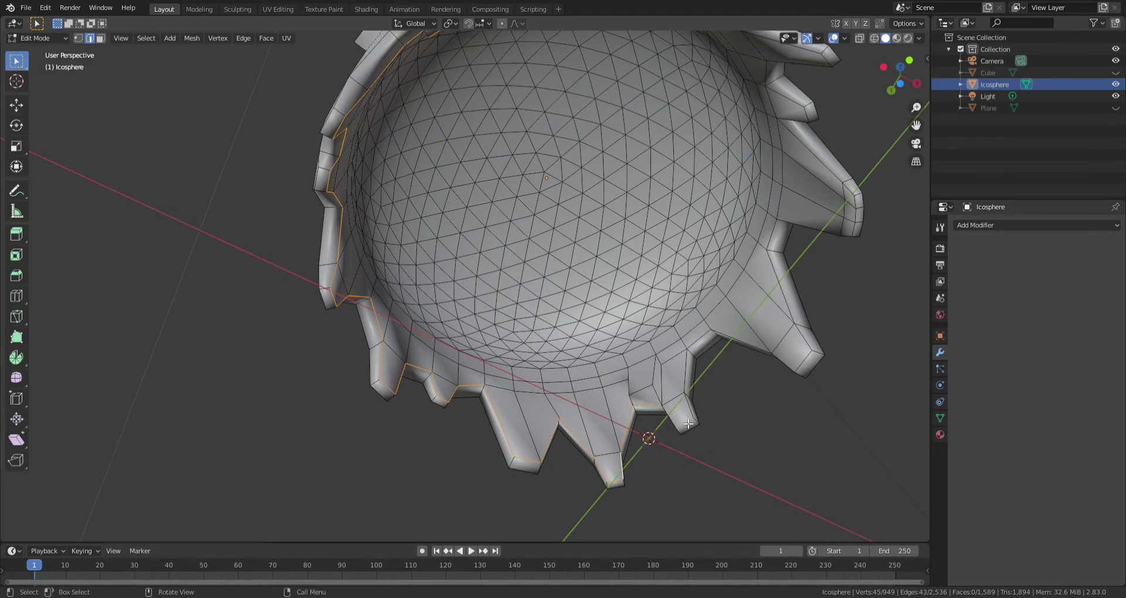
# Select another drip's vertical and right edges down to its tip
pyautogui.moveTo(687, 422)
pyautogui.mouseDown(button='middle')
pyautogui.moveTo(588, 498)
pyautogui.moveTo(491, 535)
pyautogui.moveTo(716, 427)
pyautogui.moveTo(718, 231)
pyautogui.mouseUp(button='middle')
pyautogui.press('c')
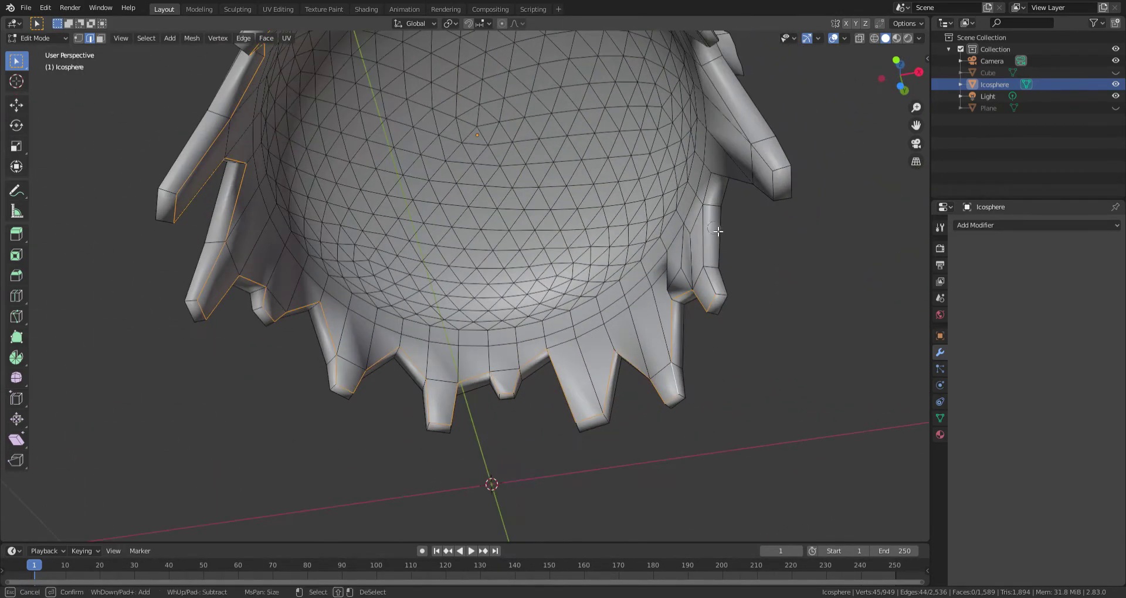
pyautogui.moveTo(712, 265); pyautogui.dragTo(712, 237)
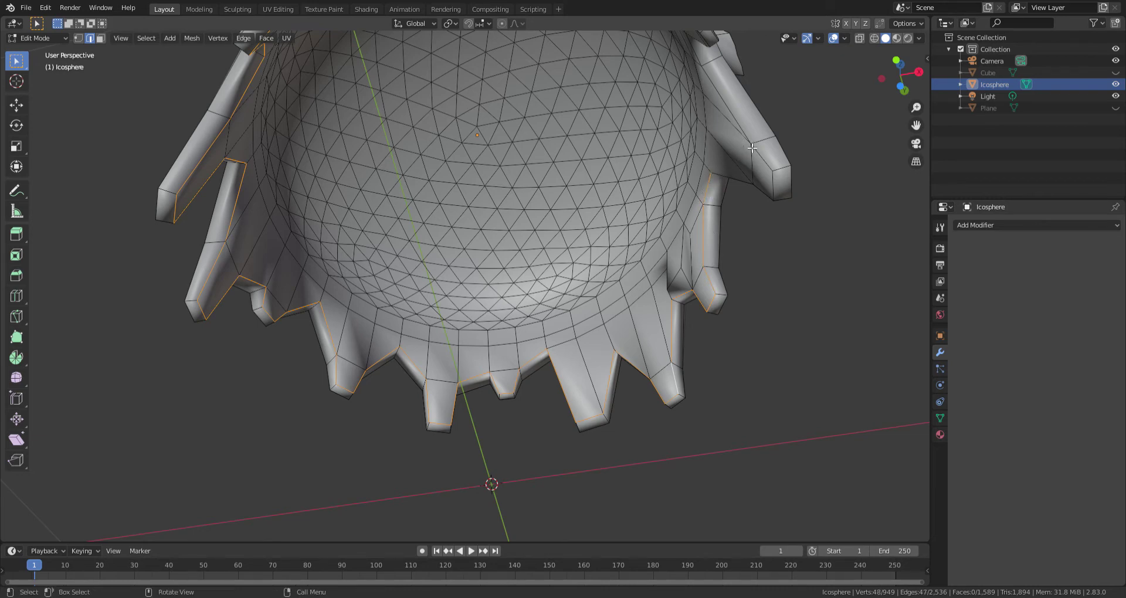
pyautogui.moveTo(734, 167); pyautogui.dragTo(734, 405, button='middle')
pyautogui.click(770, 395)
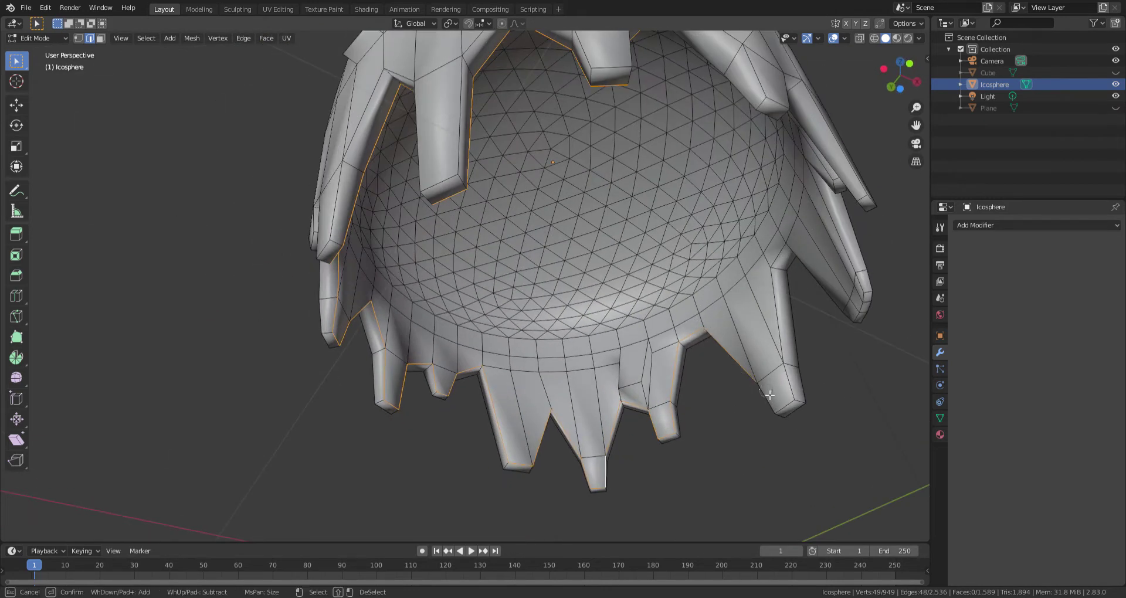
pyautogui.moveTo(767, 398)
pyautogui.mouseDown()
pyautogui.moveTo(786, 409)
pyautogui.moveTo(771, 300)
pyautogui.mouseUp()
pyautogui.moveTo(791, 242)
pyautogui.mouseDown()
pyautogui.moveTo(858, 332)
pyautogui.moveTo(876, 310)
pyautogui.moveTo(857, 314)
pyautogui.mouseUp()
pyautogui.moveTo(861, 300)
pyautogui.mouseDown(button='middle')
pyautogui.moveTo(868, 320)
pyautogui.moveTo(856, 340)
pyautogui.mouseUp(button='middle')
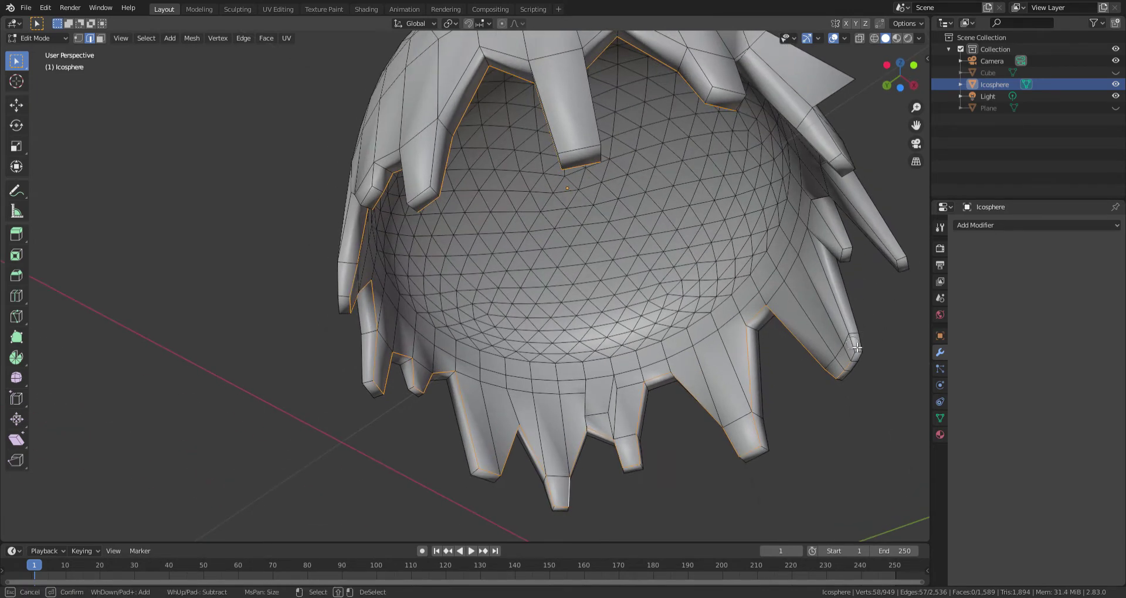
pyautogui.moveTo(859, 349); pyautogui.dragTo(874, 356)
pyautogui.click(849, 330)
pyautogui.moveTo(833, 243); pyautogui.dragTo(708, 403, button='middle')
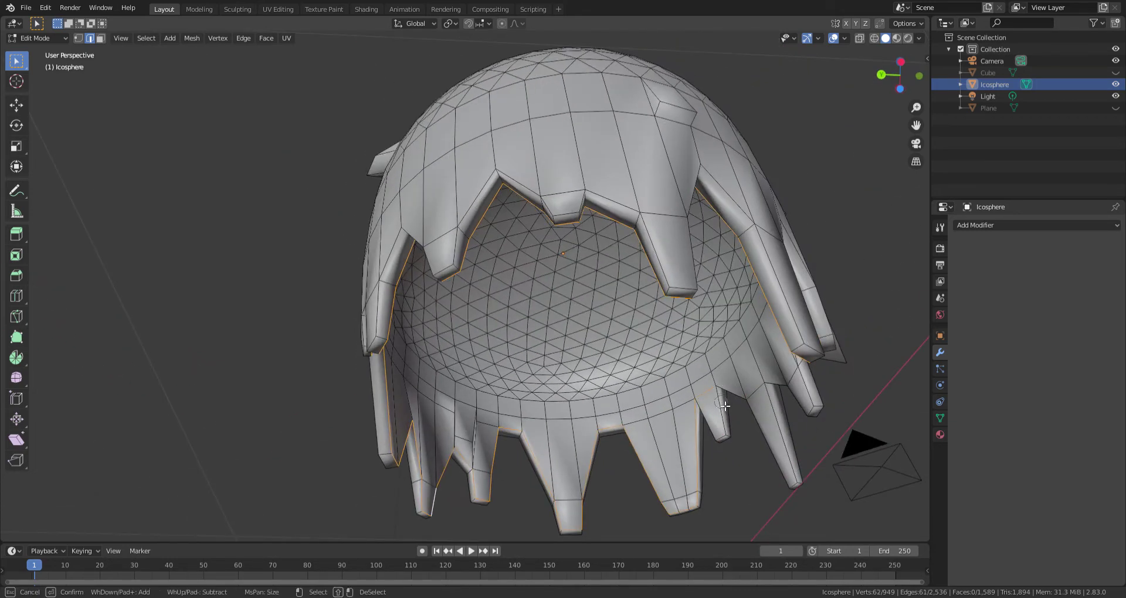
# Extend the selection down a rim spike's edge and drop stray upper-tooth edges
pyautogui.moveTo(726, 406); pyautogui.dragTo(724, 414)
pyautogui.moveTo(706, 401); pyautogui.dragTo(706, 440)
pyautogui.moveTo(717, 486)
pyautogui.mouseDown(button='middle')
pyautogui.moveTo(604, 457)
pyautogui.moveTo(636, 246)
pyautogui.mouseUp(button='middle')
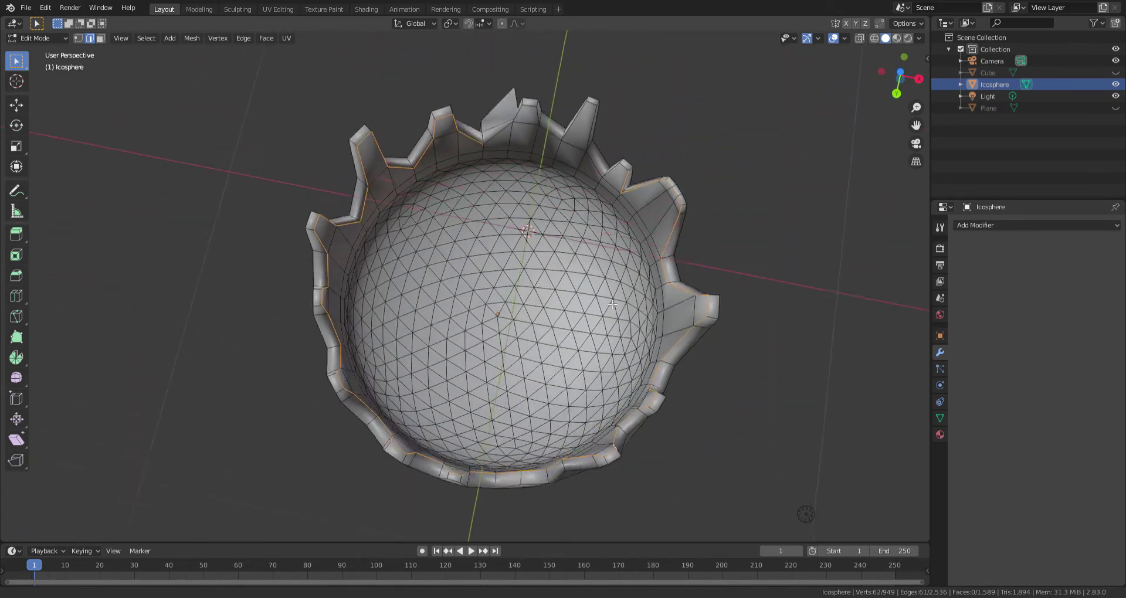
pyautogui.press('c')
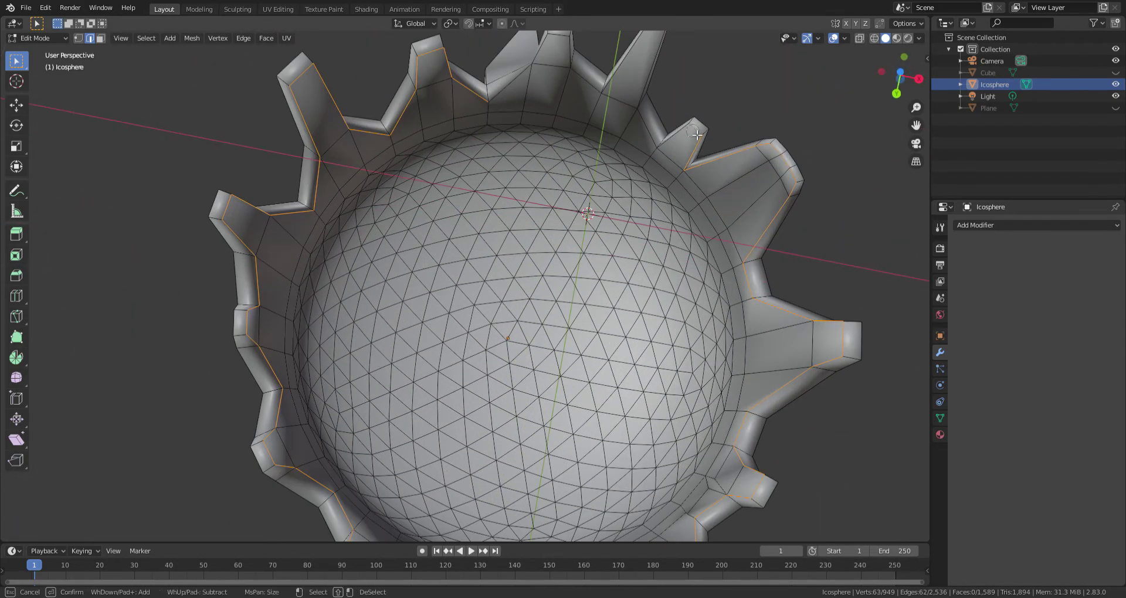
pyautogui.click(639, 100)
pyautogui.keyDown('shift'); pyautogui.click(658, 100); pyautogui.keyUp('shift')
pyautogui.keyDown('shift'); pyautogui.click(656, 98); pyautogui.keyUp('shift')
pyautogui.press('Escape')
pyautogui.scroll(-3, 651, 108)
# Add the upper-right tooth edges to the rim selection, removing stray ones
pyautogui.press('c')
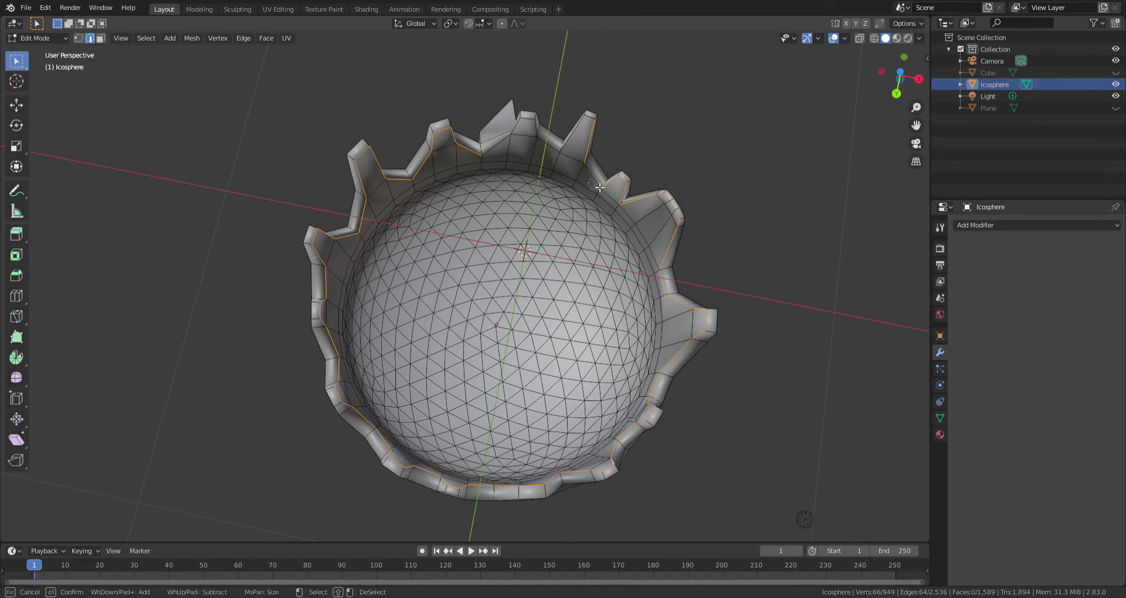
pyautogui.moveTo(597, 180); pyautogui.dragTo(590, 123)
pyautogui.keyDown('shift'); pyautogui.click(588, 134); pyautogui.keyUp('shift')
pyautogui.click(558, 154)
pyautogui.keyDown('shift'); pyautogui.moveTo(556, 154); pyautogui.dragTo(541, 137); pyautogui.keyUp('shift')
# Mark the selected rim edges as a seam, select the whole canopy, and go to UV Editing
pyautogui.press('Escape')
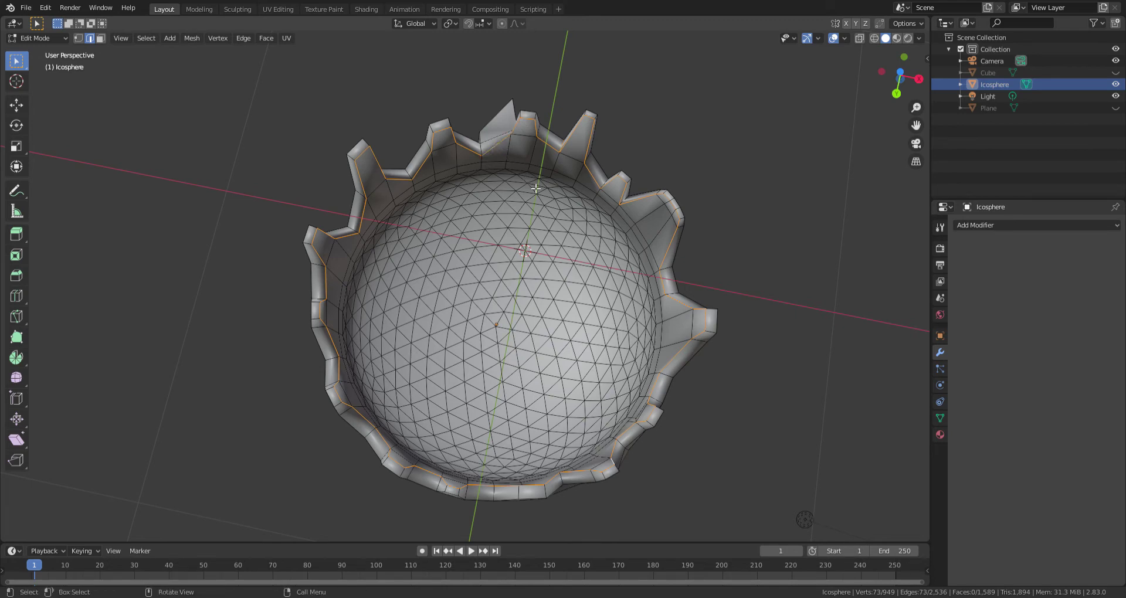
pyautogui.press('u')
pyautogui.click(551, 204)
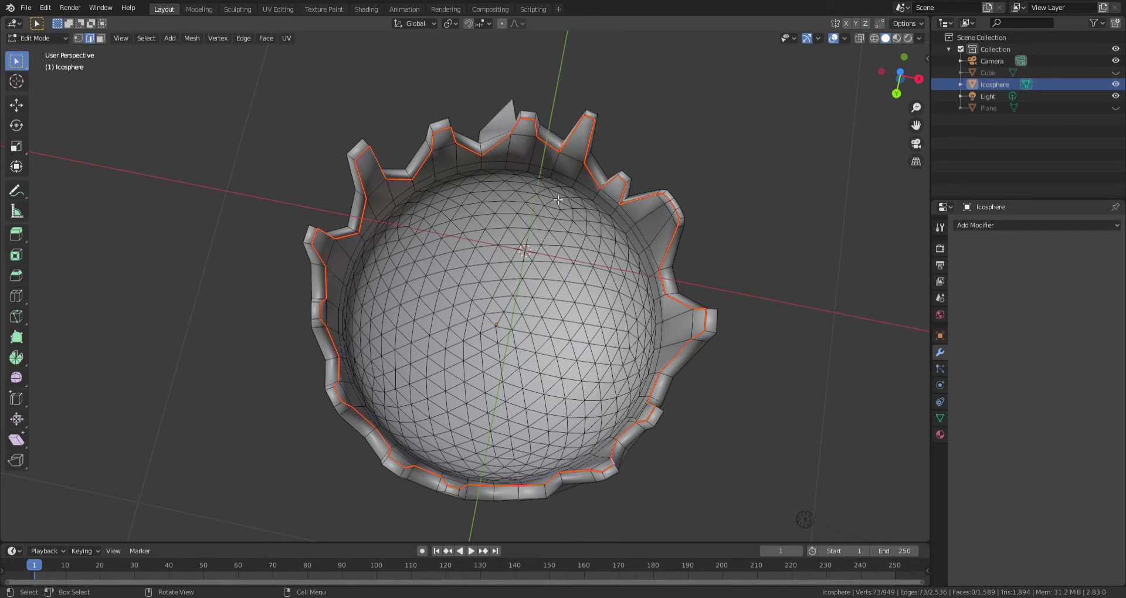
pyautogui.moveTo(710, 168); pyautogui.dragTo(687, 327, button='middle')
pyautogui.press('a')
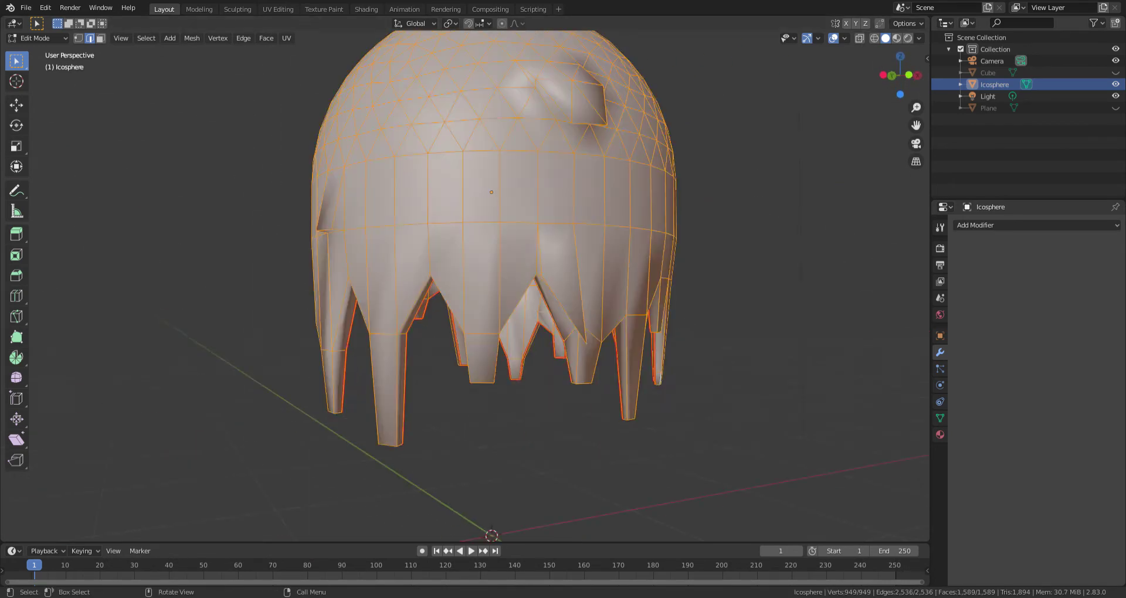
pyautogui.click(278, 9)
pyautogui.scroll(-4, 228, 360)
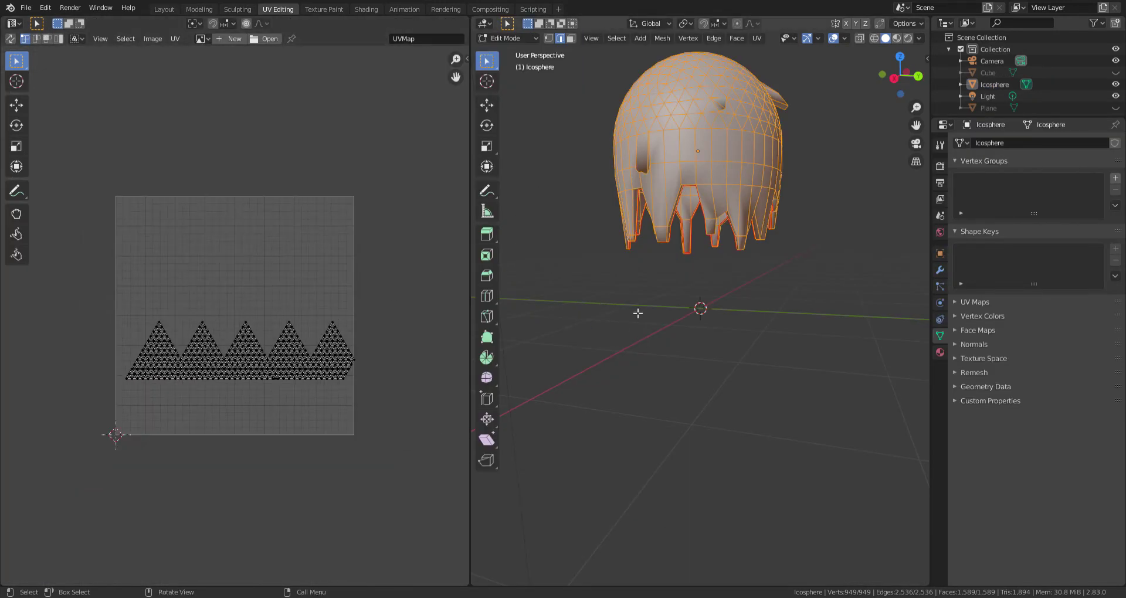
# Unwrap the canopy along its seams into two star-edged UV islands
pyautogui.press('u')
pyautogui.click(600, 160)
pyautogui.scroll(3, 368, 281)
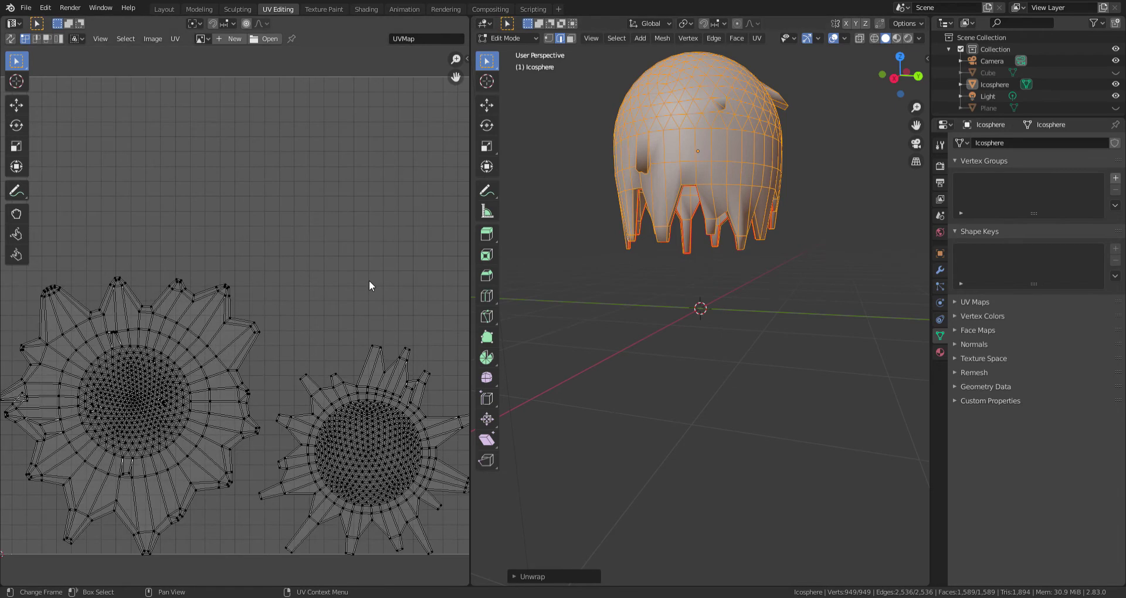
pyautogui.press('a')
pyautogui.click(683, 257)
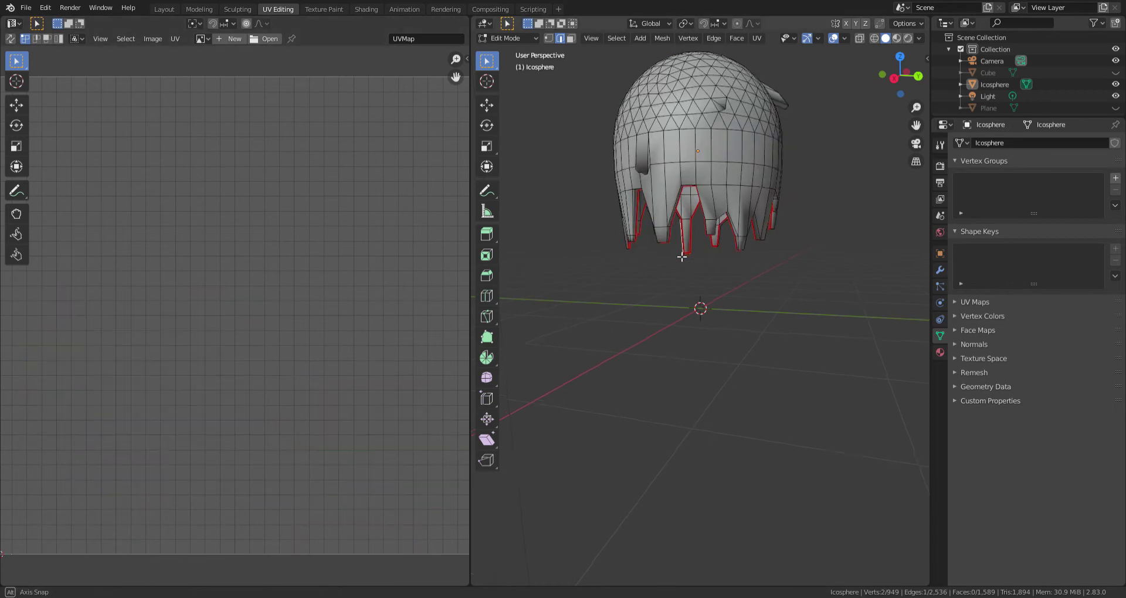
pyautogui.press('a')
pyautogui.moveTo(683, 256); pyautogui.dragTo(646, 352, button='middle')
pyautogui.scroll(-3, 265, 408)
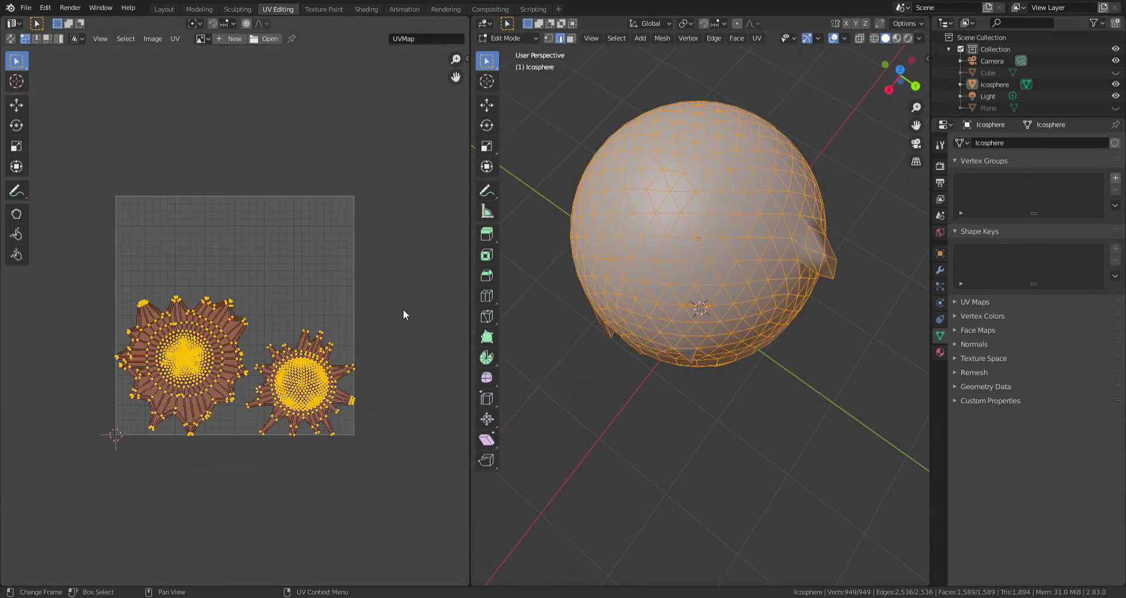
pyautogui.click(411, 296)
pyautogui.press('a')
# Return to Object Mode, unhide the trunk and select it
pyautogui.click(508, 38)
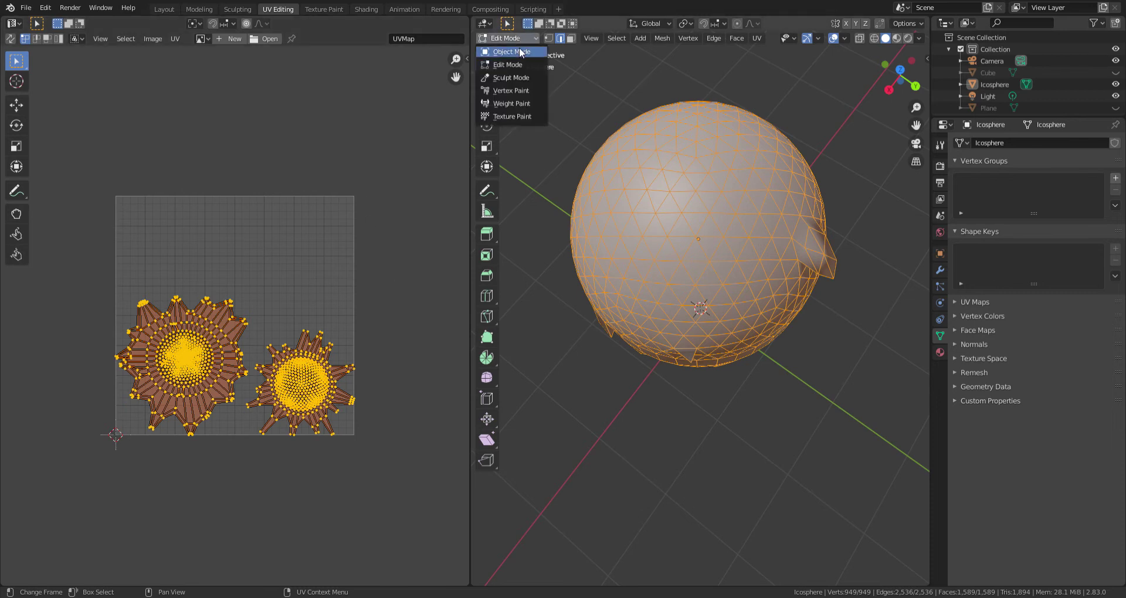
pyautogui.click(512, 52)
pyautogui.moveTo(593, 110); pyautogui.dragTo(645, 88, button='middle')
pyautogui.click(1116, 72)
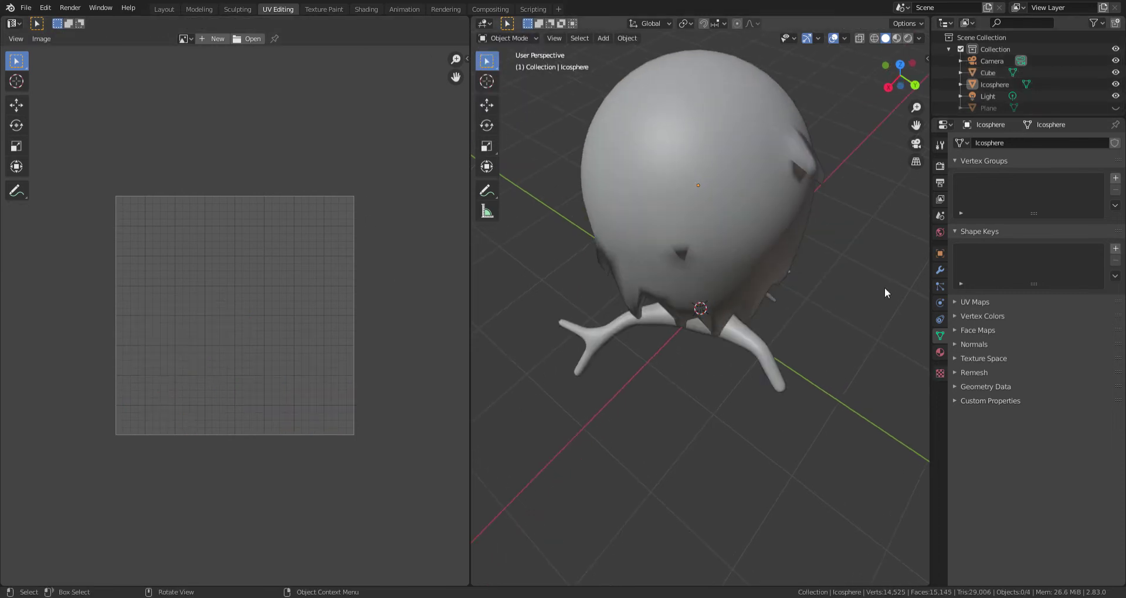
pyautogui.moveTo(885, 289); pyautogui.dragTo(821, 206, button='middle')
pyautogui.click(695, 270)
# Put the trunk in Edit Mode, select all its geometry and unwrap it
pyautogui.click(508, 38)
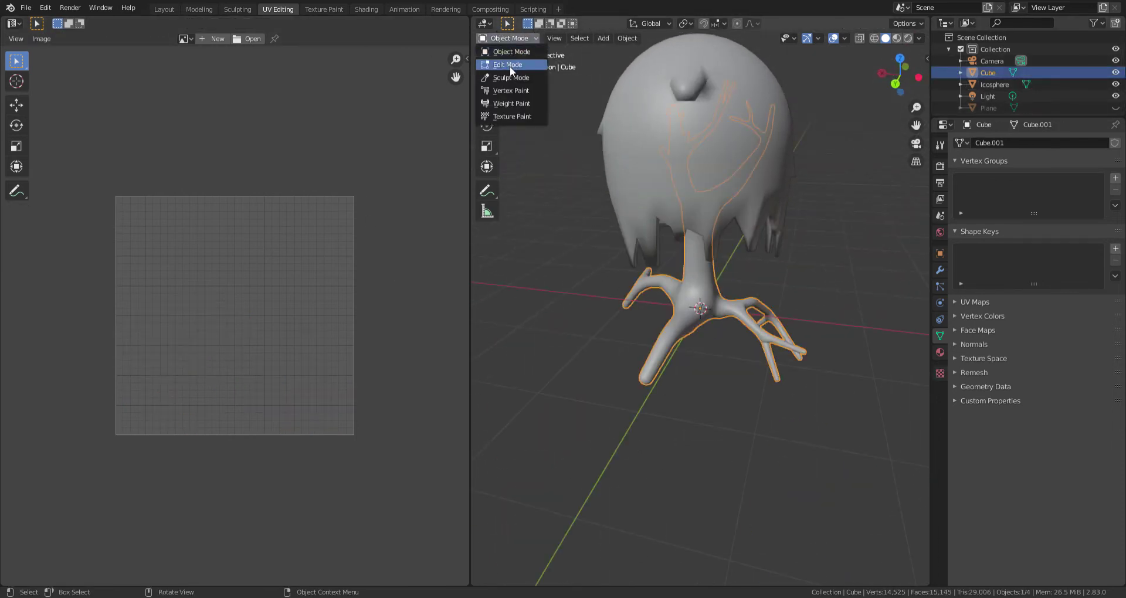
pyautogui.click(509, 65)
pyautogui.scroll(2, 815, 278)
pyautogui.scroll(3, 816, 277)
pyautogui.scroll(3, 816, 278)
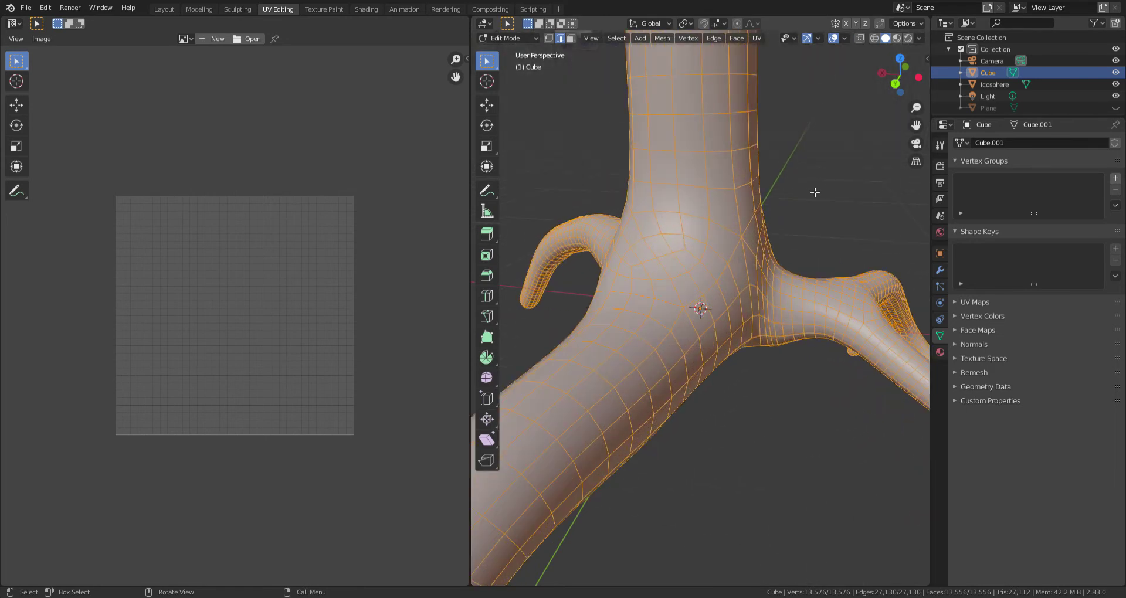
pyautogui.click(829, 216)
pyautogui.moveTo(829, 216); pyautogui.dragTo(663, 318, button='middle')
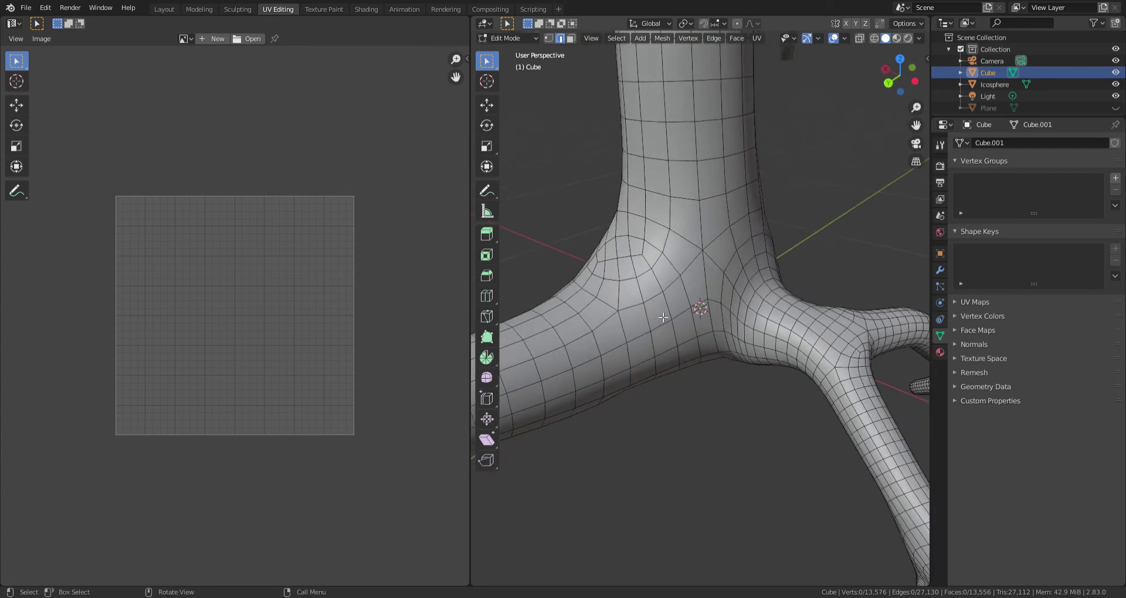
pyautogui.press('a')
pyautogui.press('u')
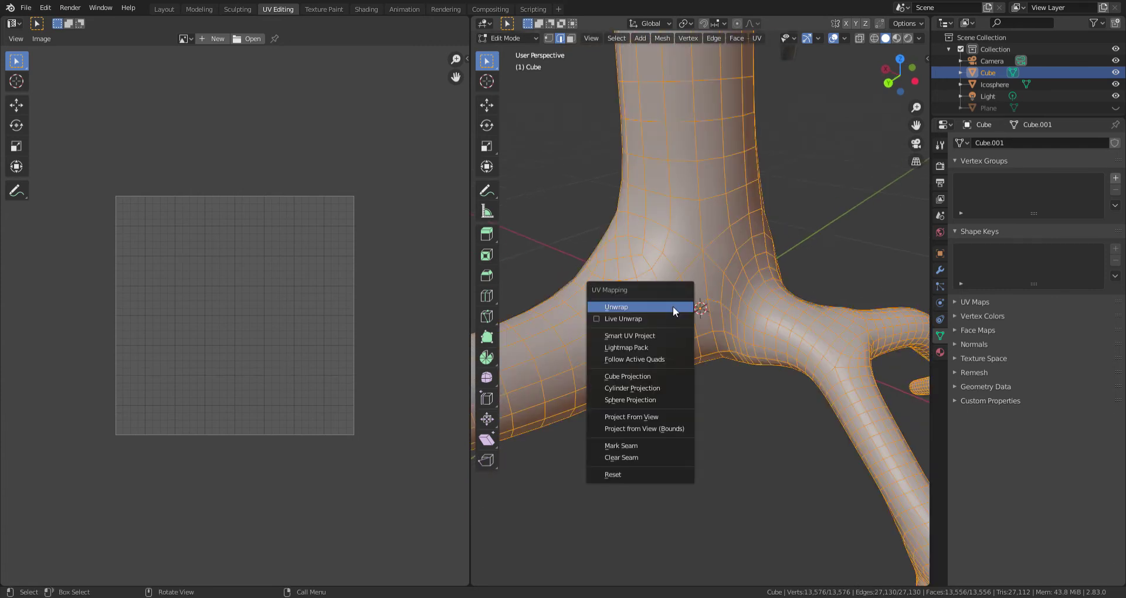
pyautogui.click(637, 376)
pyautogui.scroll(2, 358, 334)
# Pick one branch UV island, move it over the tree and shrink it
pyautogui.click(414, 338)
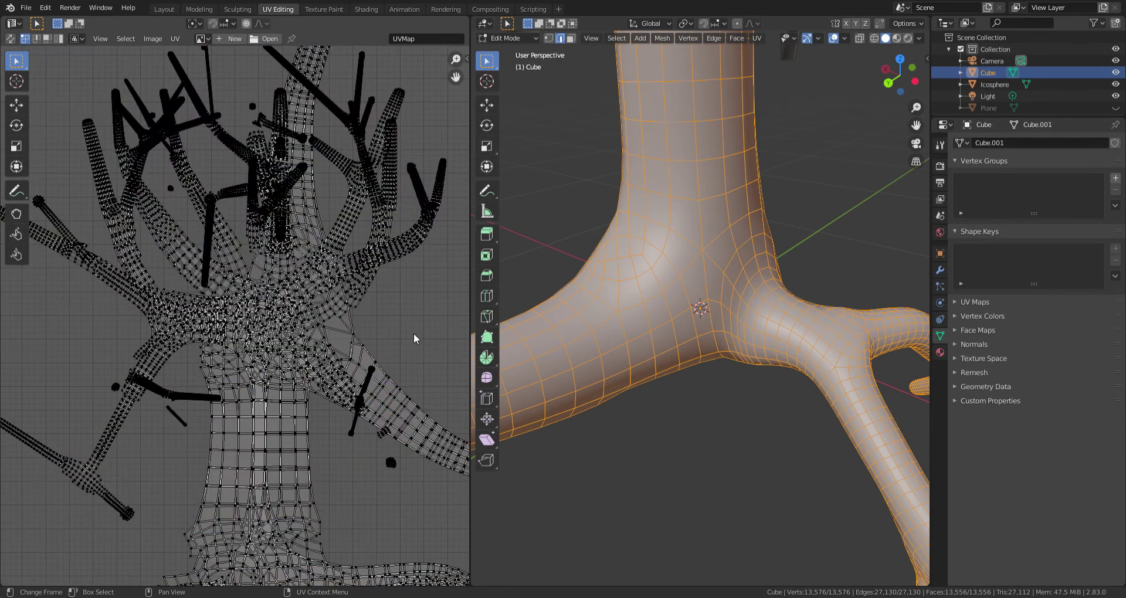
pyautogui.press('l')
pyautogui.scroll(-2, 369, 398)
pyautogui.scroll(-1, 335, 409)
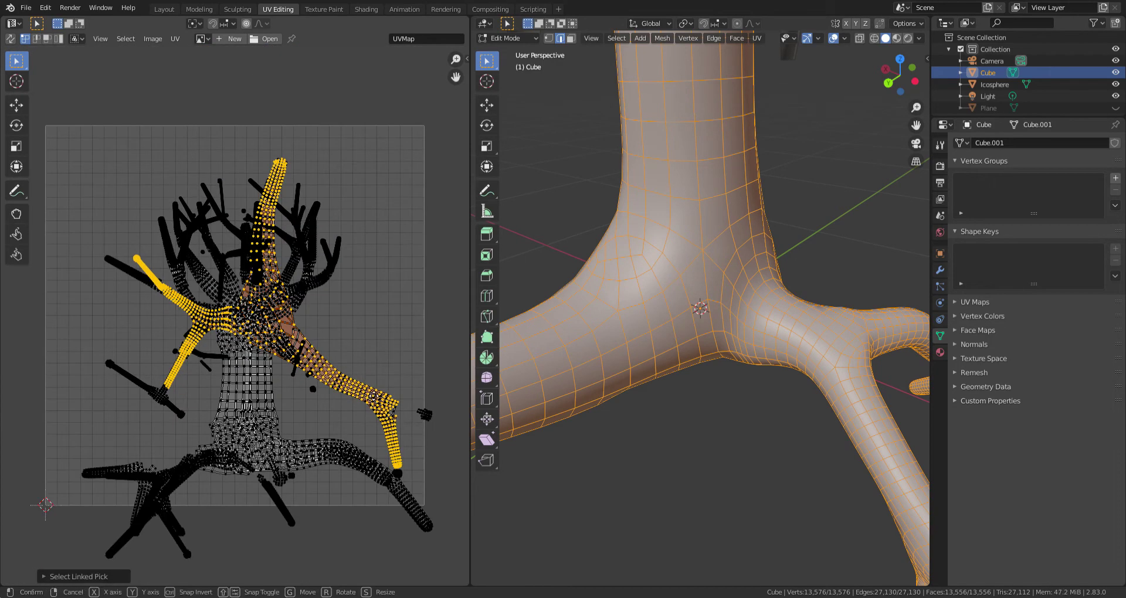
pyautogui.press('g')
pyautogui.click(318, 372)
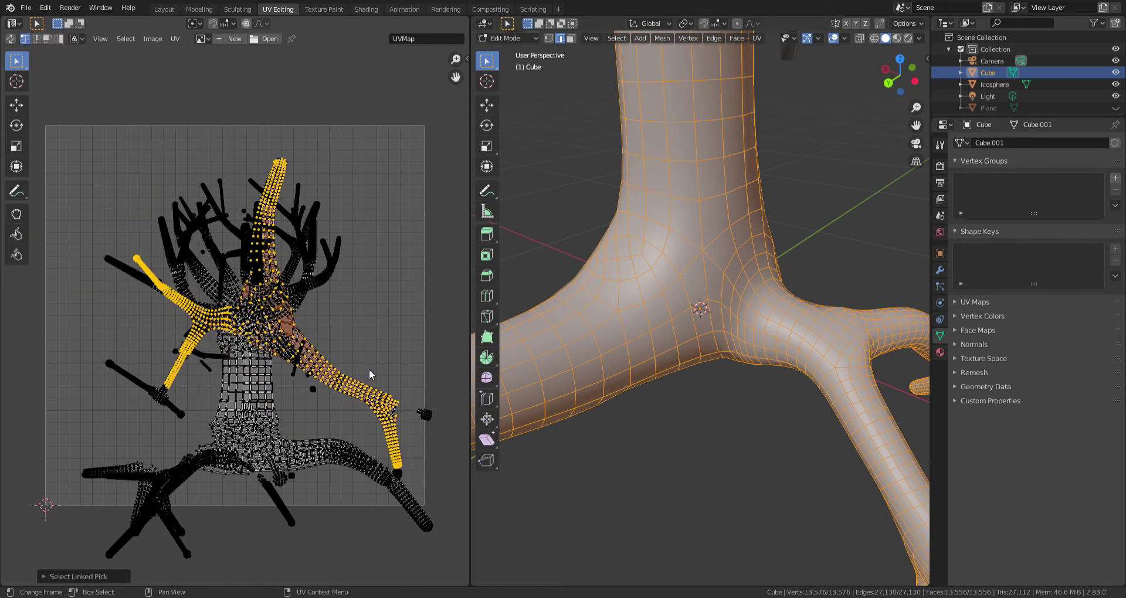
pyautogui.press('s')
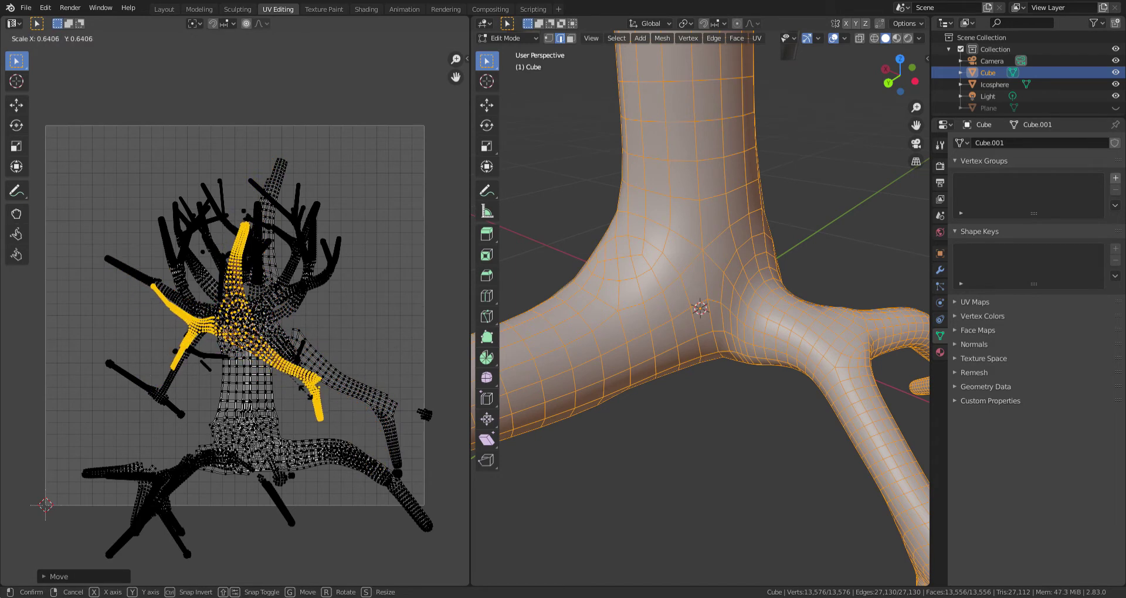
pyautogui.click(371, 359)
# Move a second branch island toward the upper left and shrink it
pyautogui.press('l')
pyautogui.press('g')
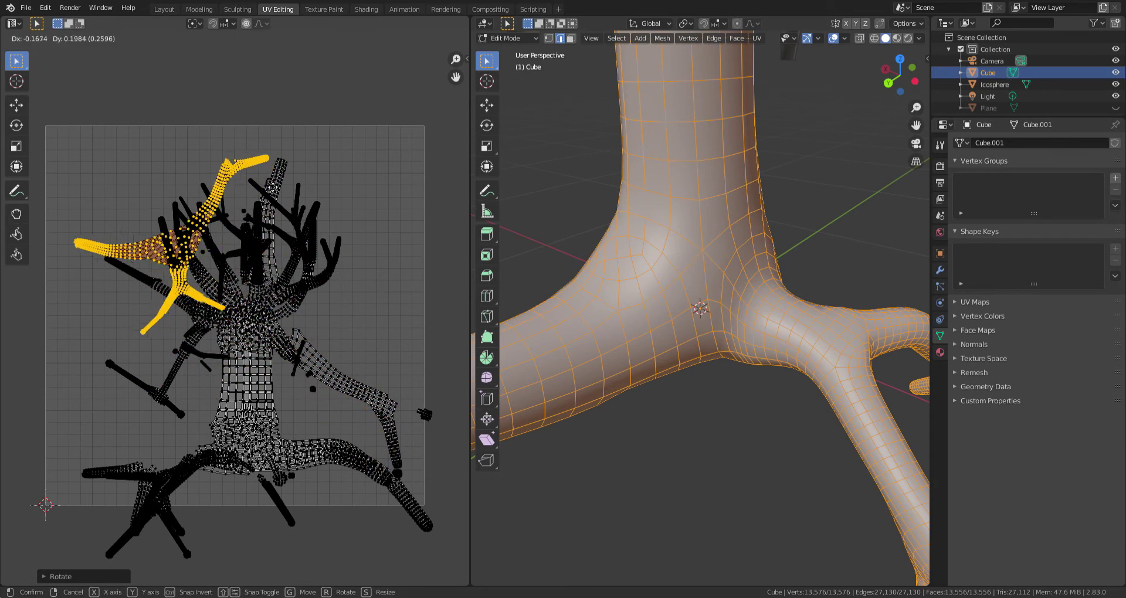
pyautogui.click(282, 172)
pyautogui.press('s')
pyautogui.click(188, 197)
pyautogui.scroll(2, 305, 256)
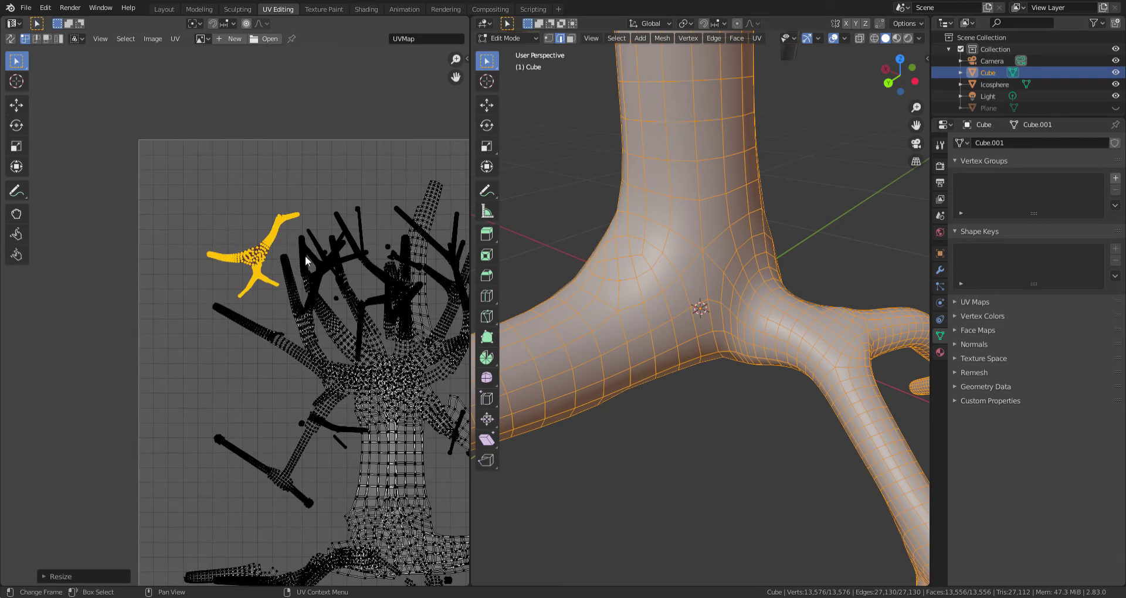
pyautogui.press('g')
pyautogui.click(219, 203)
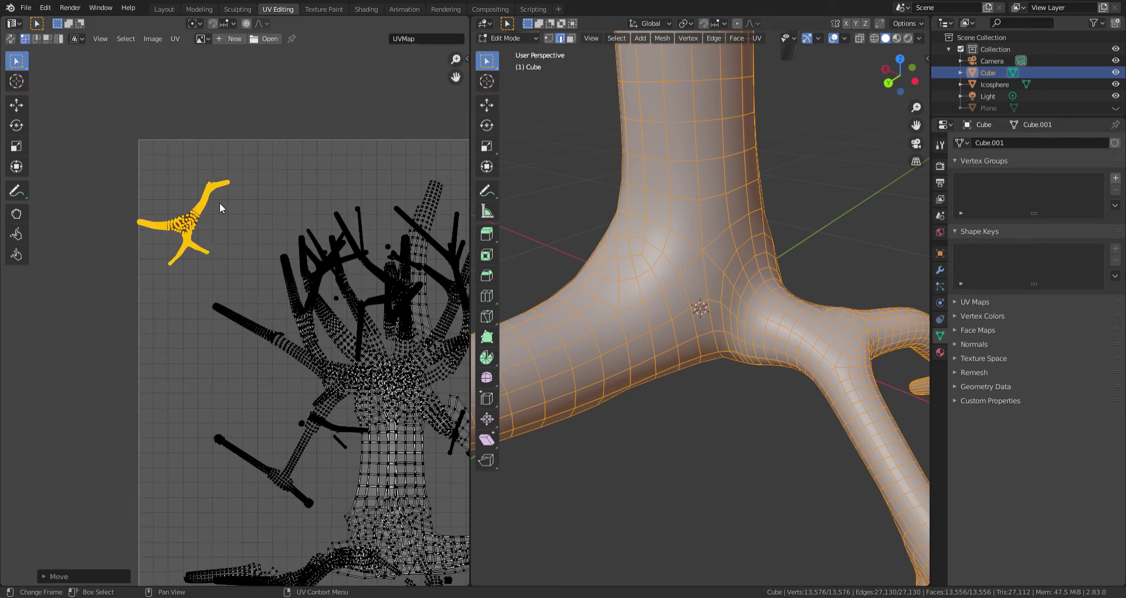
# Move the island from the tree's top centre to the left edge and shrink it
pyautogui.press('a')
pyautogui.hotkey('alt', 'a')
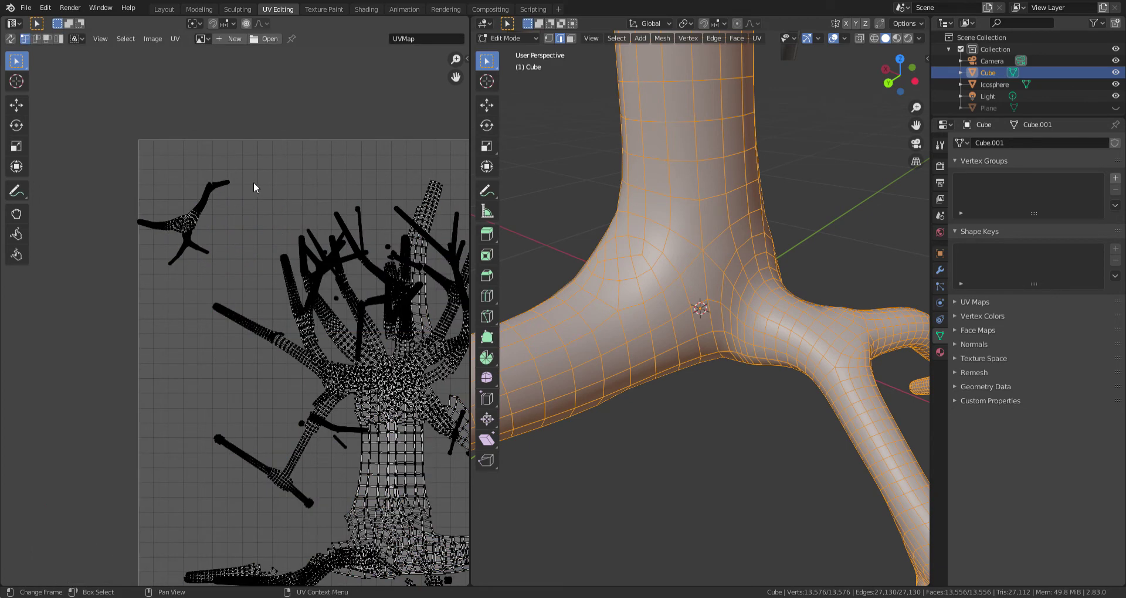
pyautogui.scroll(-2, 253, 187)
pyautogui.press('l')
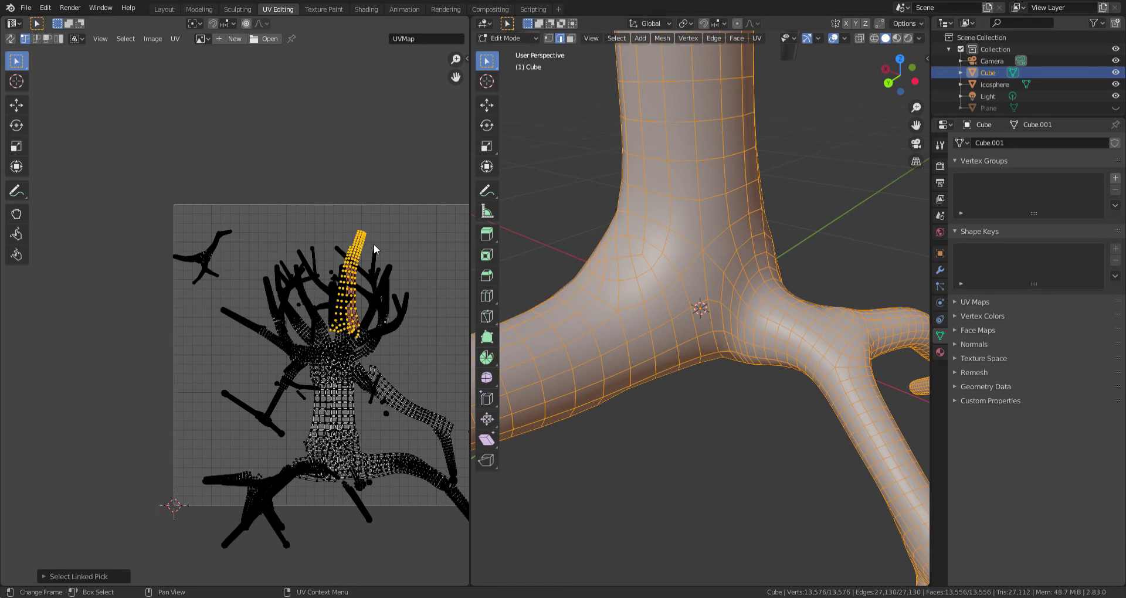
pyautogui.press('g')
pyautogui.click(219, 351)
pyautogui.press('s')
pyautogui.click(249, 380)
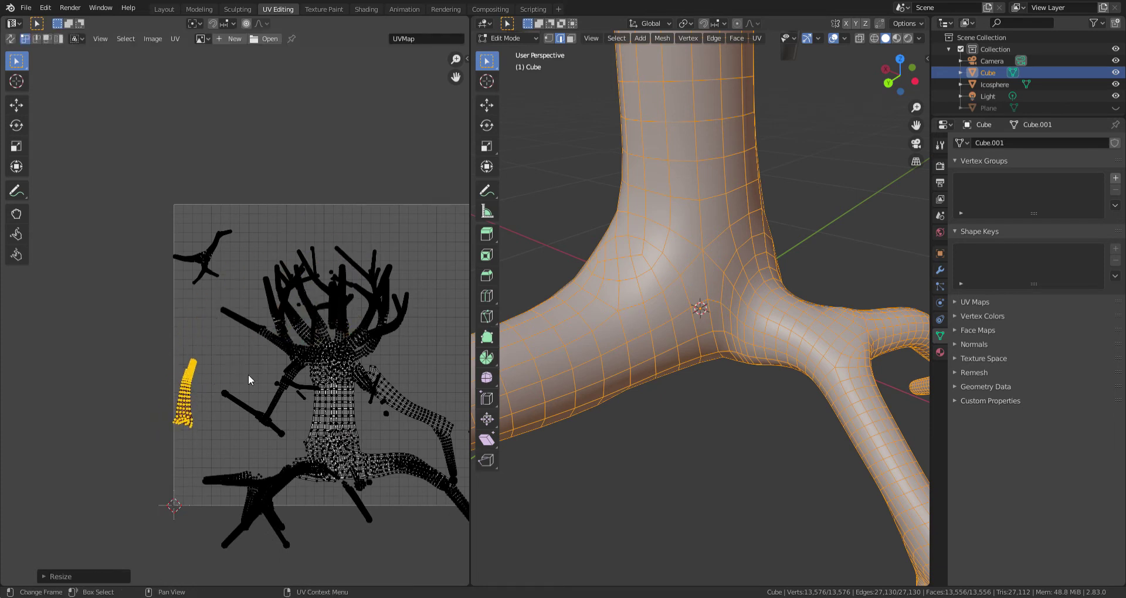
# Raise that island higher and rotate it more upright
pyautogui.press('g')
pyautogui.click(292, 259)
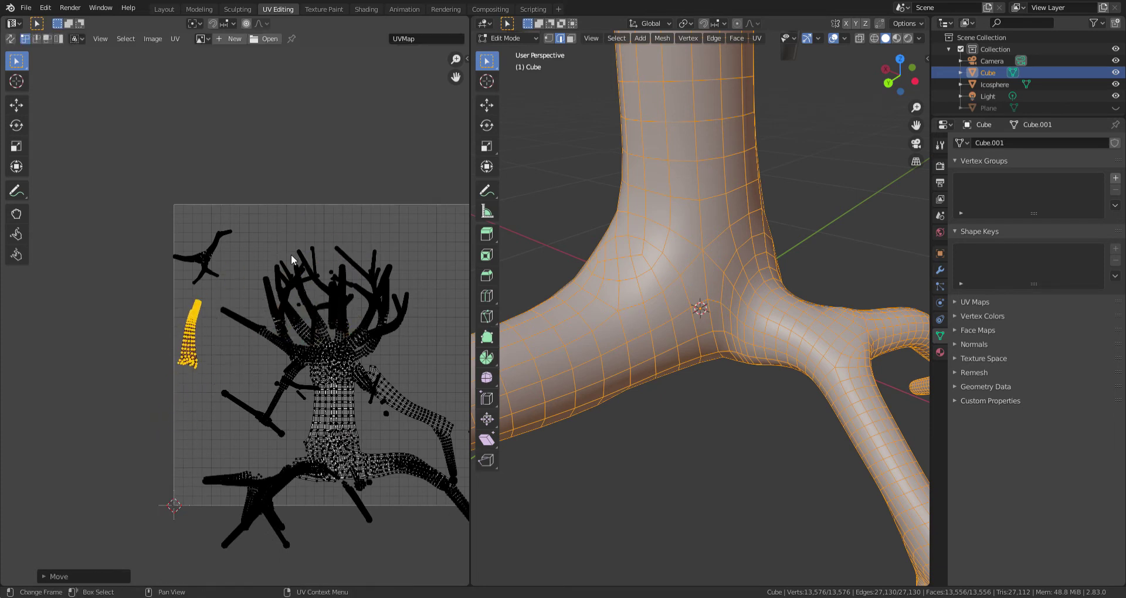
pyautogui.press('r')
pyautogui.click(298, 230)
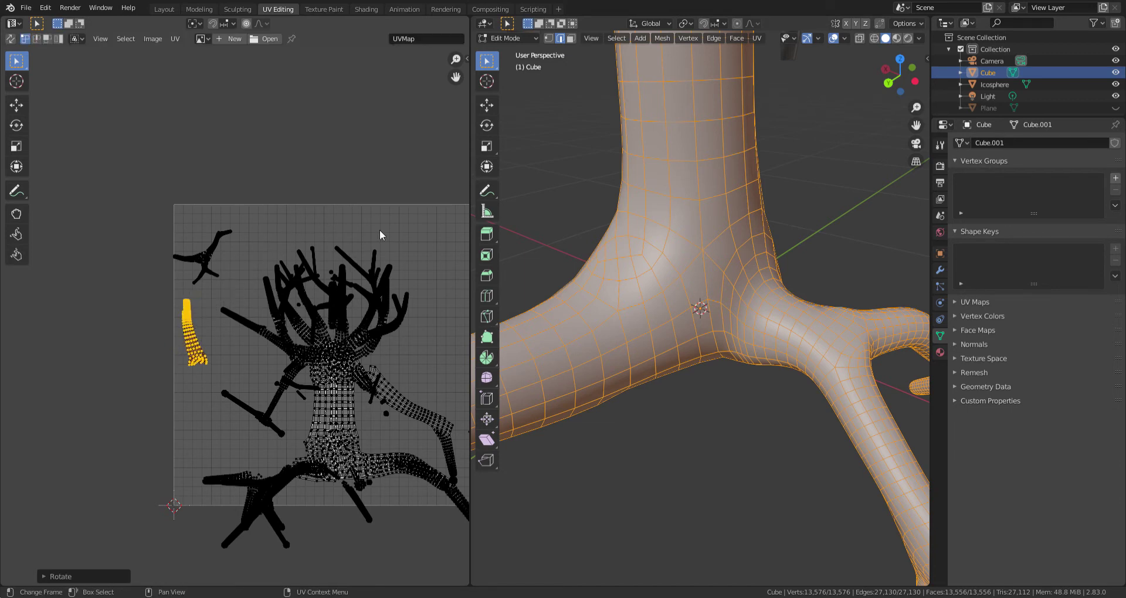
pyautogui.click(397, 205)
pyautogui.moveTo(398, 425); pyautogui.dragTo(349, 374, button='middle')
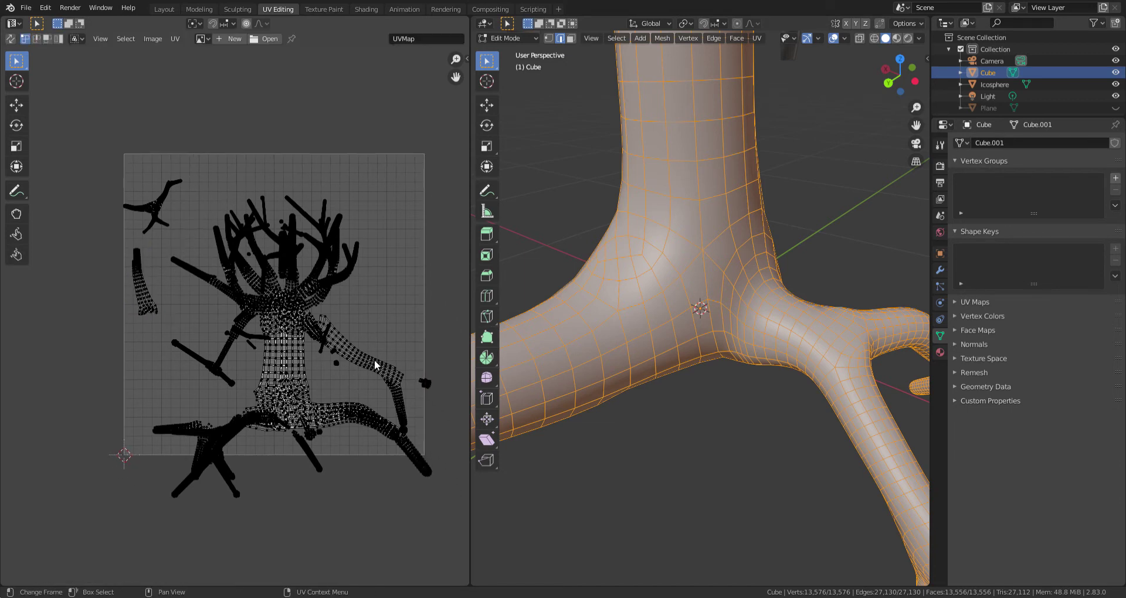
# Rotate the top branch island horizontal, shrink it, and place it at the grid's top-left
pyautogui.press('l')
pyautogui.press('g')
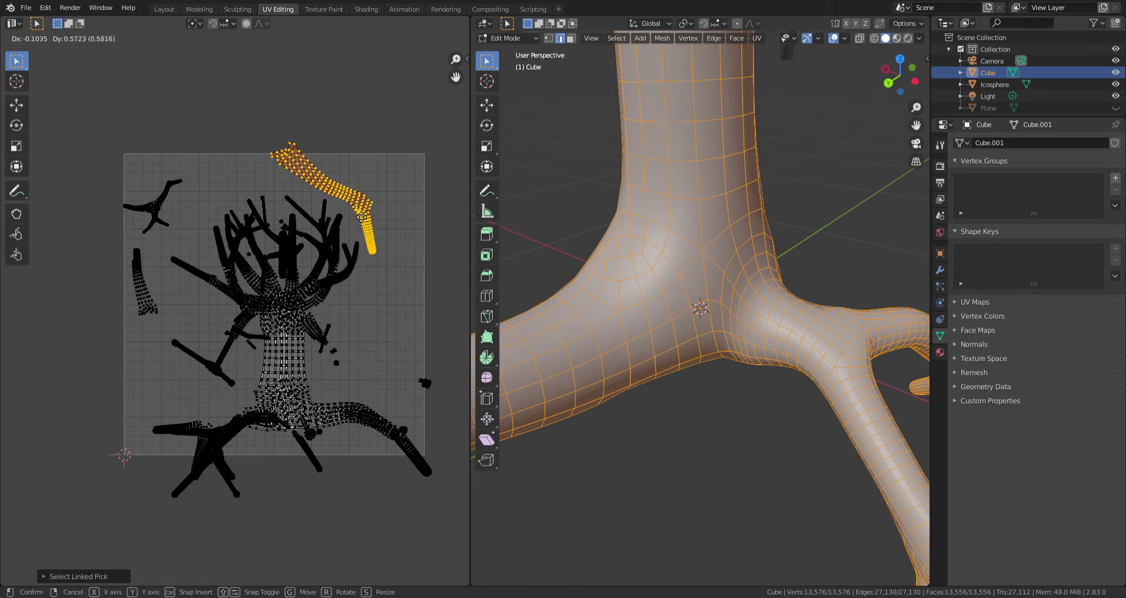
pyautogui.click(348, 212)
pyautogui.press('r')
pyautogui.click(345, 147)
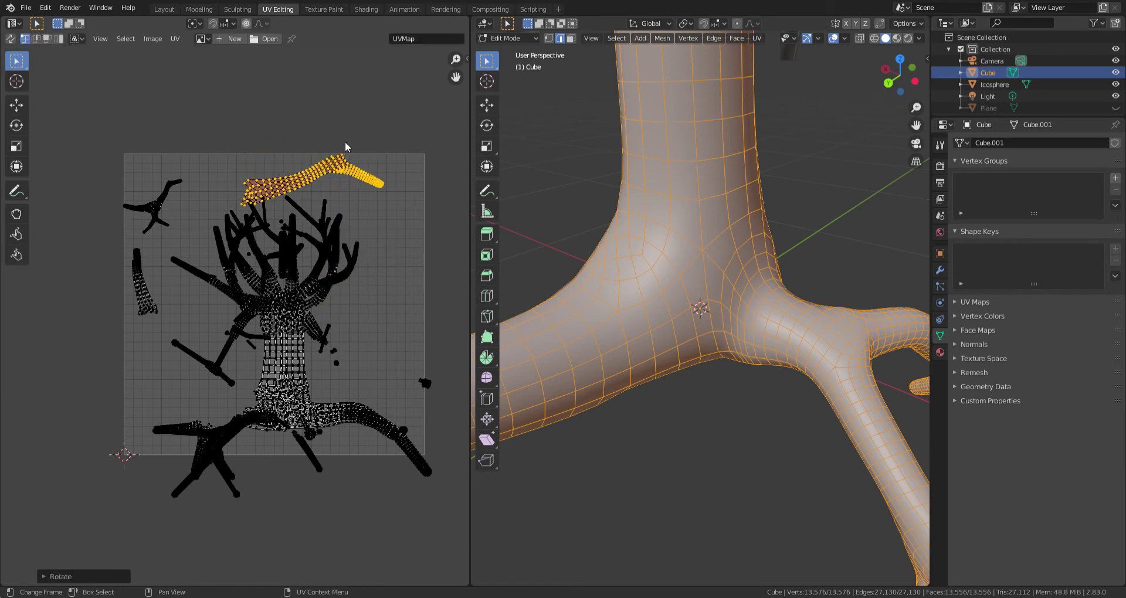
pyautogui.press('s')
pyautogui.click(356, 176)
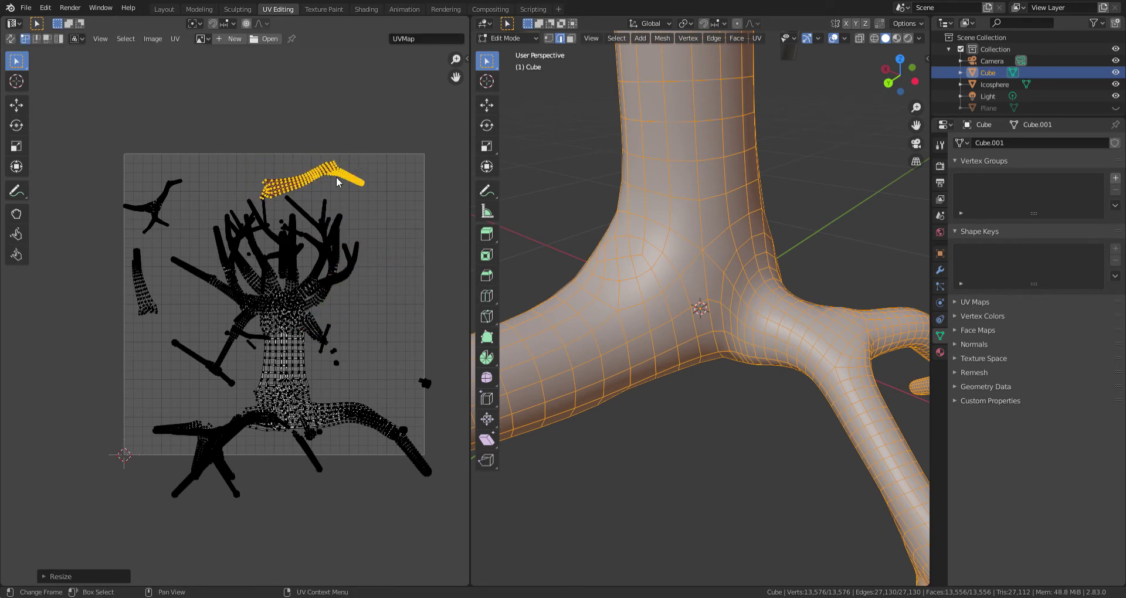
pyautogui.press('g')
pyautogui.click(263, 184)
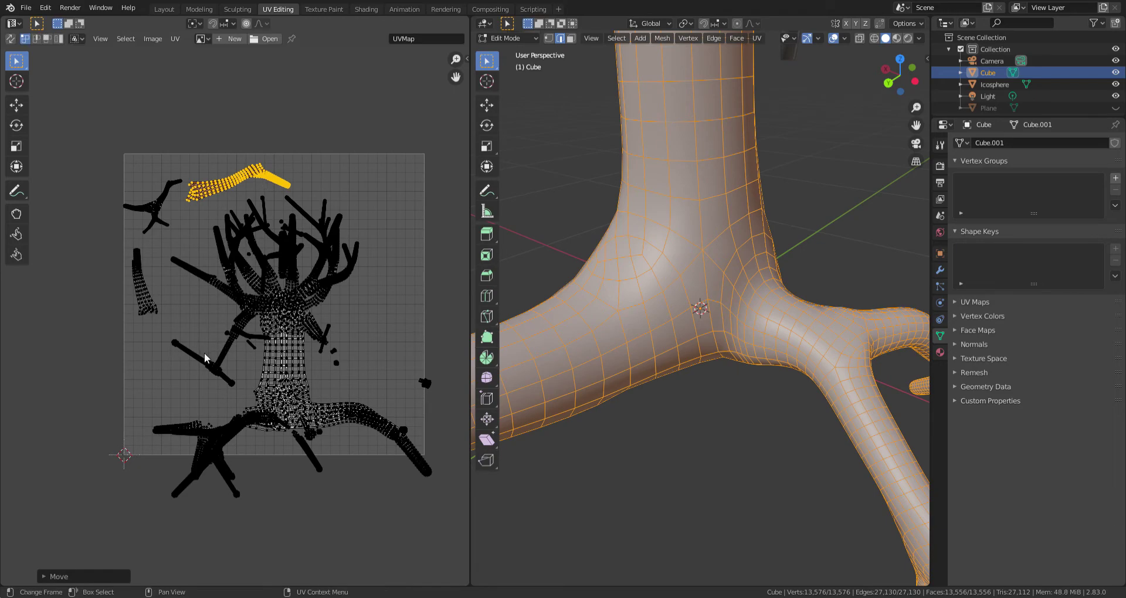
# Move the upper-left branch island down to the lower left of the layout
pyautogui.scroll(6, 211, 411)
pyautogui.press('l')
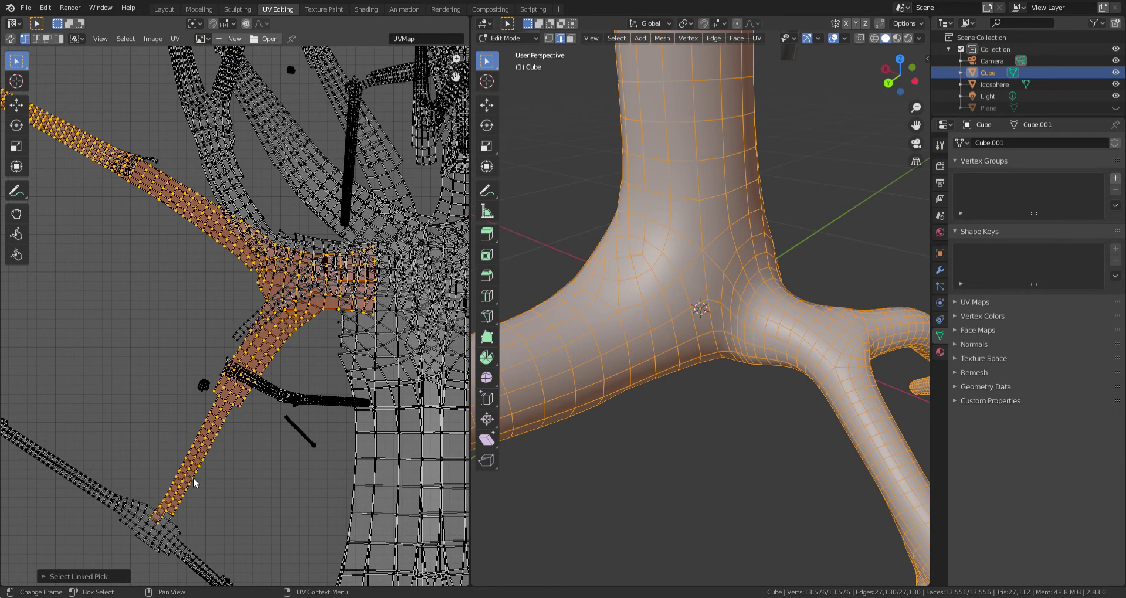
pyautogui.scroll(-2, 192, 477)
pyautogui.scroll(-1, 192, 477)
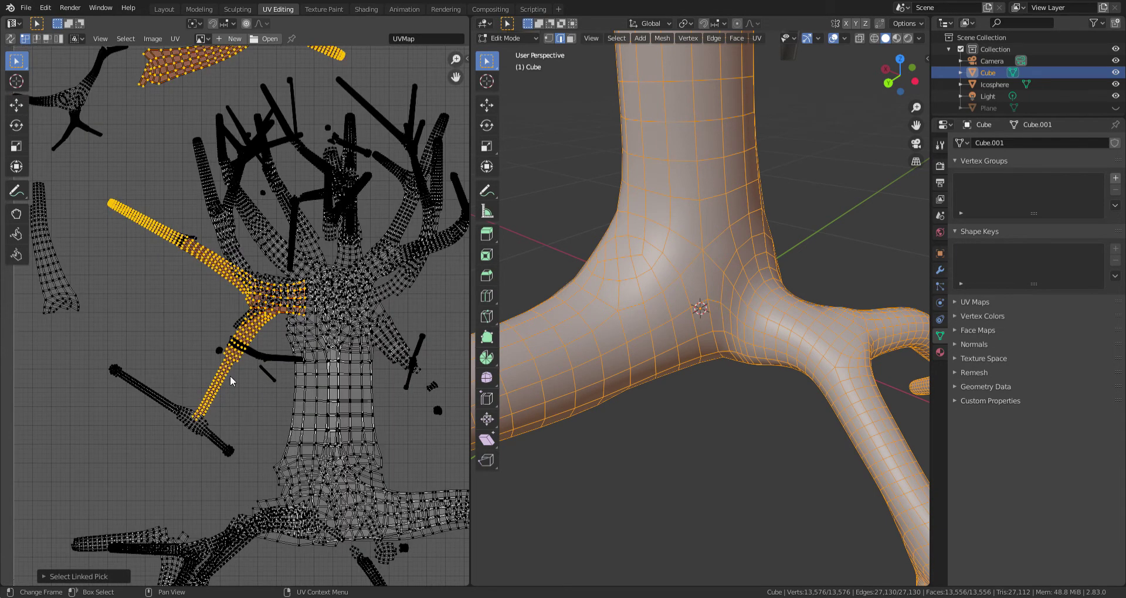
pyautogui.click(150, 291)
pyautogui.press('l')
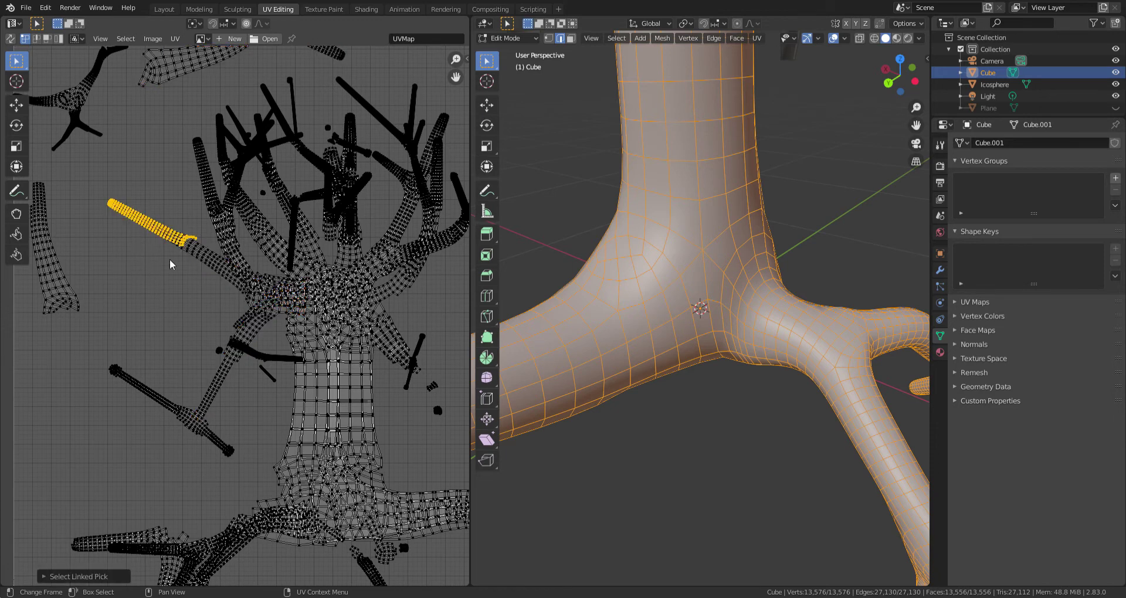
pyautogui.press('g')
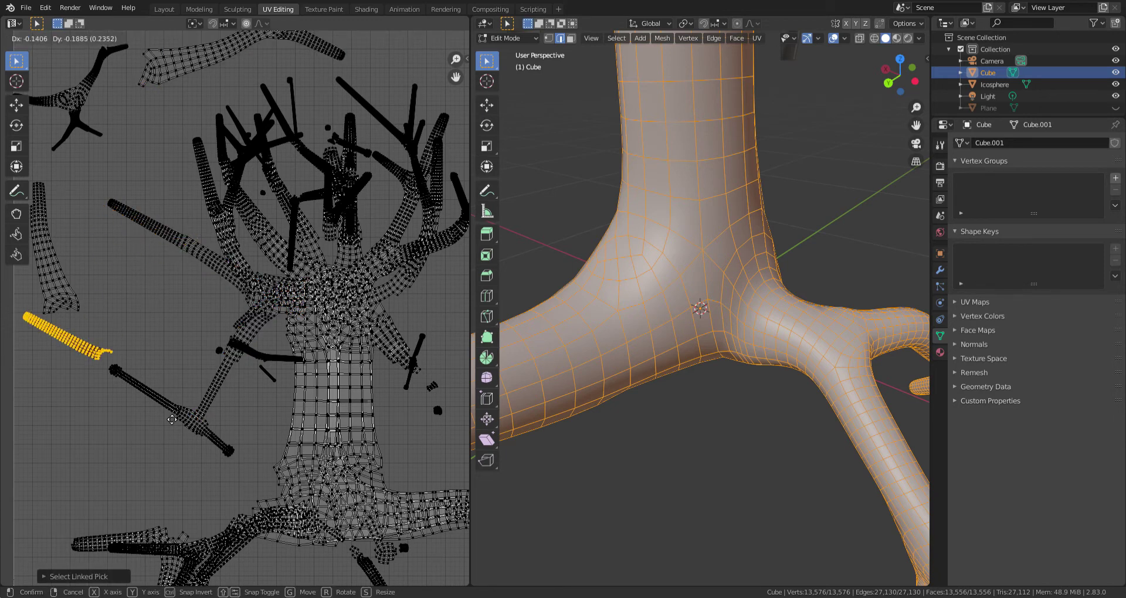
pyautogui.click(174, 418)
# Rotate that branch island upright and place it higher on the left
pyautogui.press('r')
pyautogui.click(109, 198)
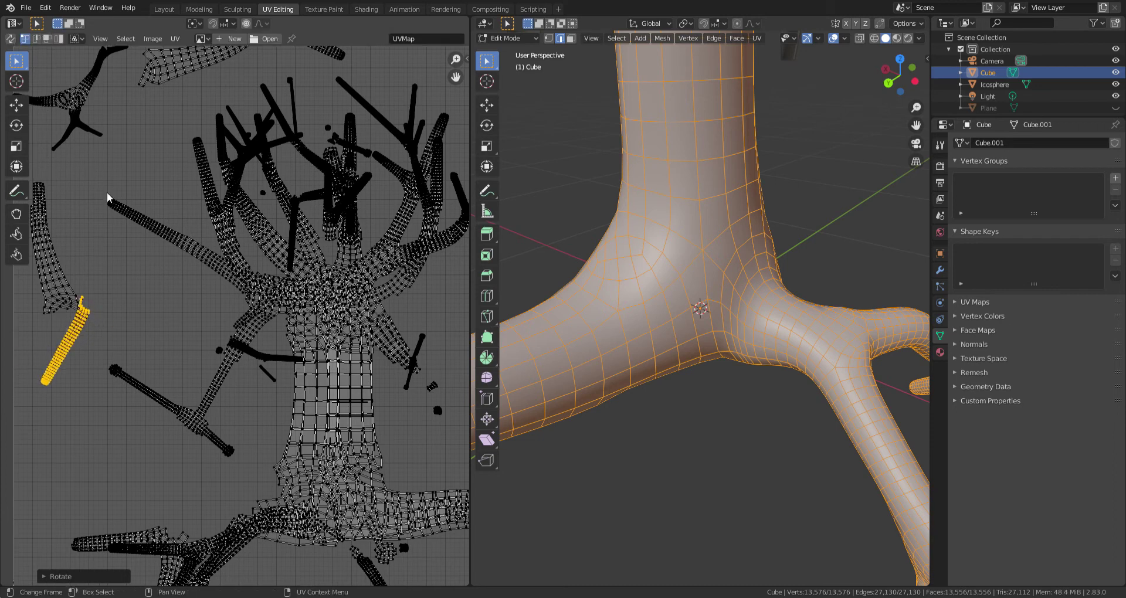
pyautogui.press('g')
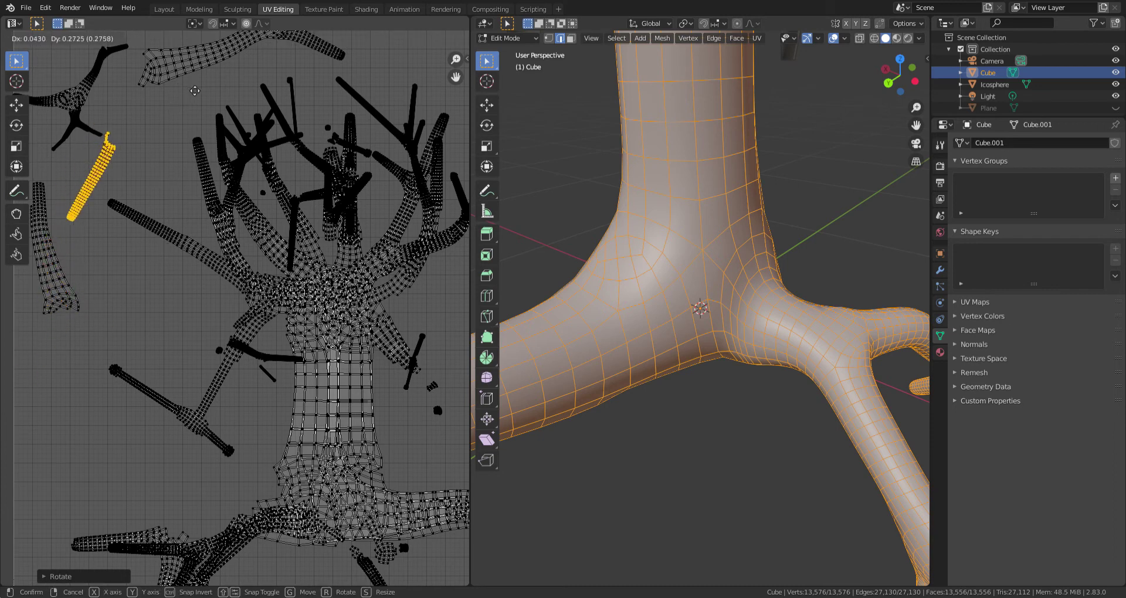
pyautogui.click(197, 91)
pyautogui.click(176, 166)
# Select the forked branch island and move it further right
pyautogui.press('l')
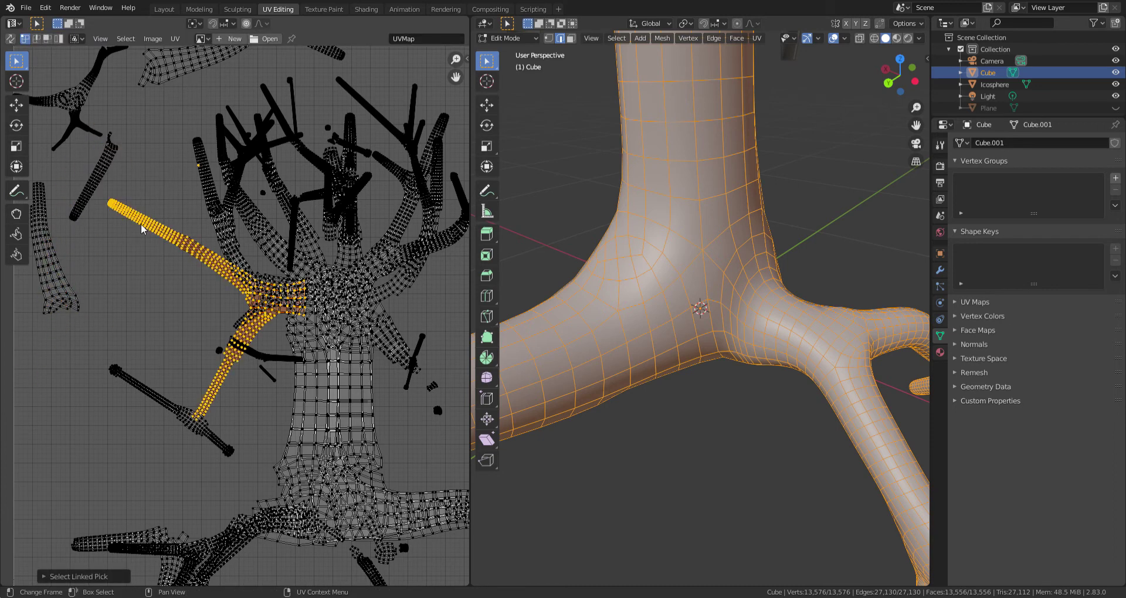
pyautogui.press('g')
pyautogui.press('Escape')
pyautogui.click(194, 140)
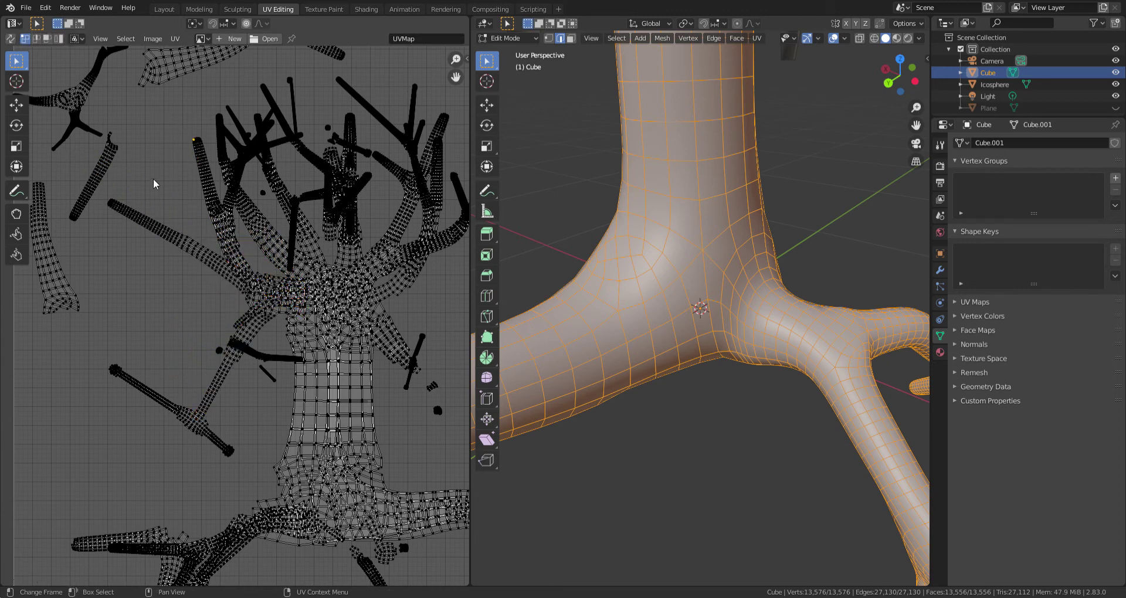
pyautogui.press('g')
pyautogui.press('Escape')
pyautogui.press('l')
pyautogui.scroll(-1, 192, 283)
pyautogui.press('g')
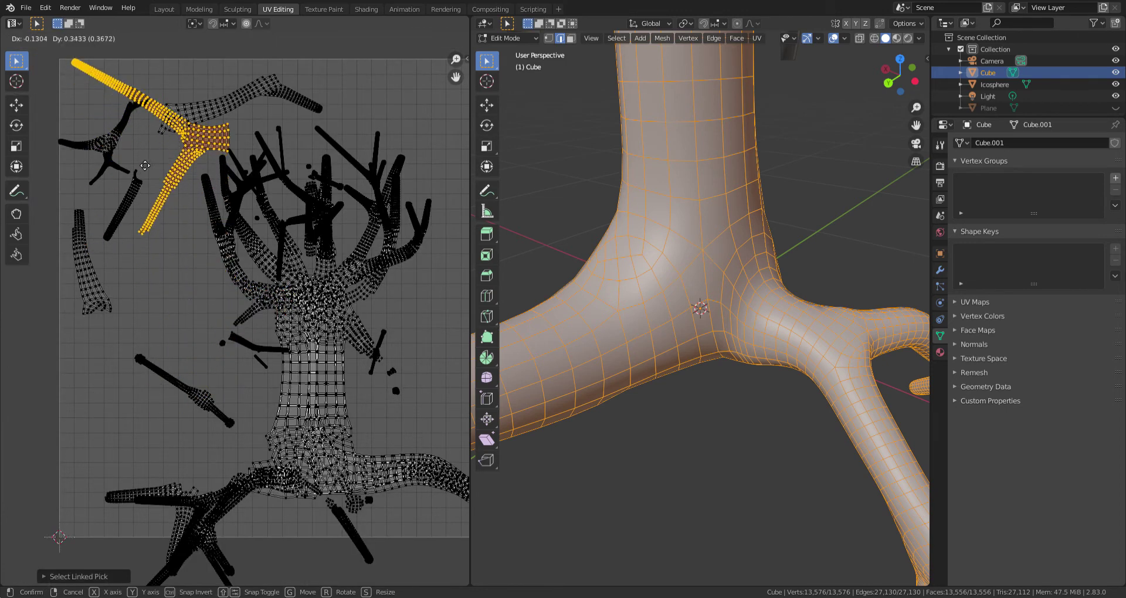
pyautogui.click(356, 142)
# Rotate the forked island about 90°, shrink it, and move it to the grid's upper right
pyautogui.press('KP_Decimal')
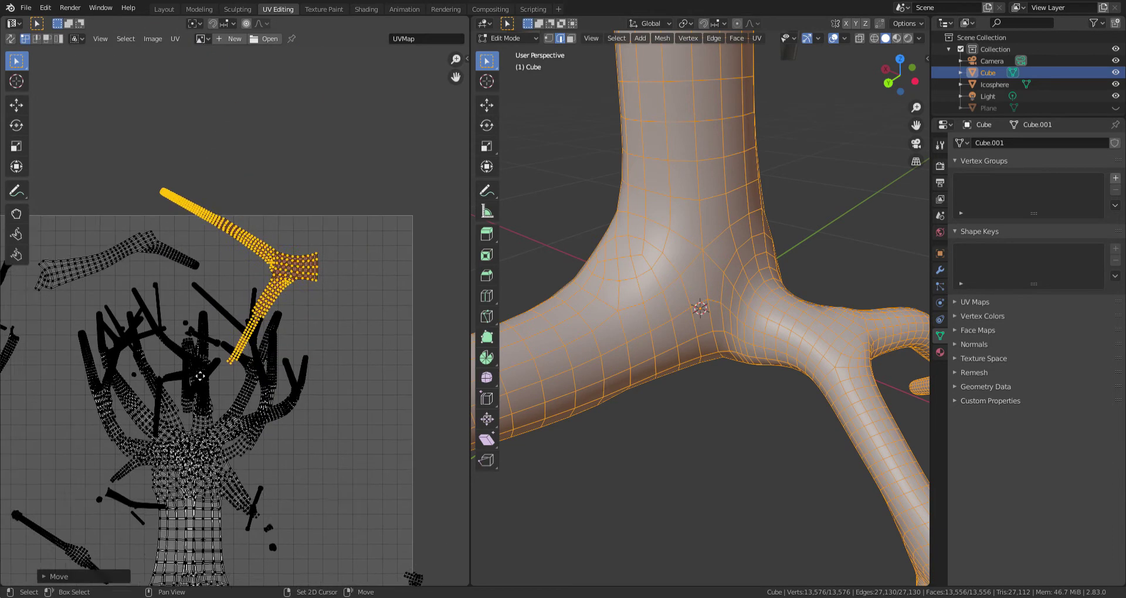
pyautogui.scroll(-1, 305, 287)
pyautogui.press('r')
pyautogui.click(351, 333)
pyautogui.press('s')
pyautogui.click(303, 375)
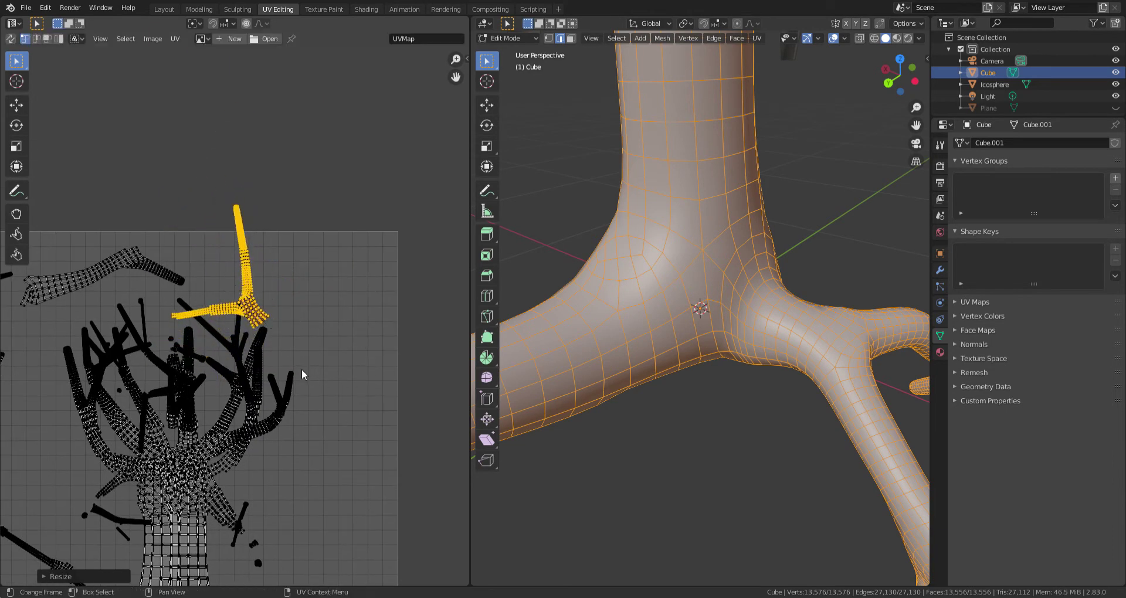
pyautogui.press('g')
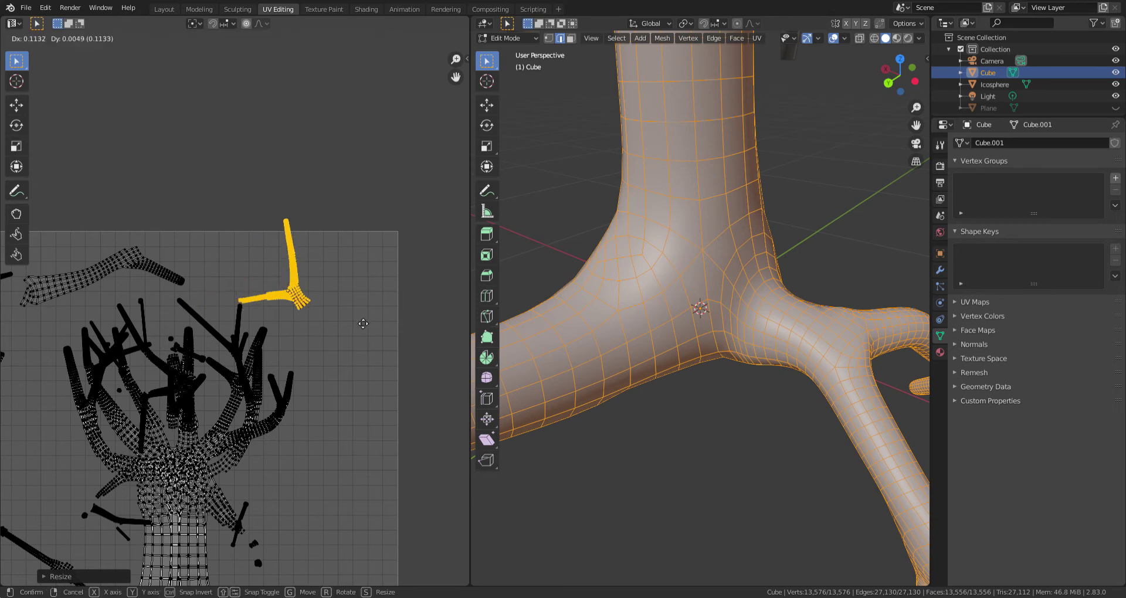
pyautogui.click(390, 327)
pyautogui.press('l')
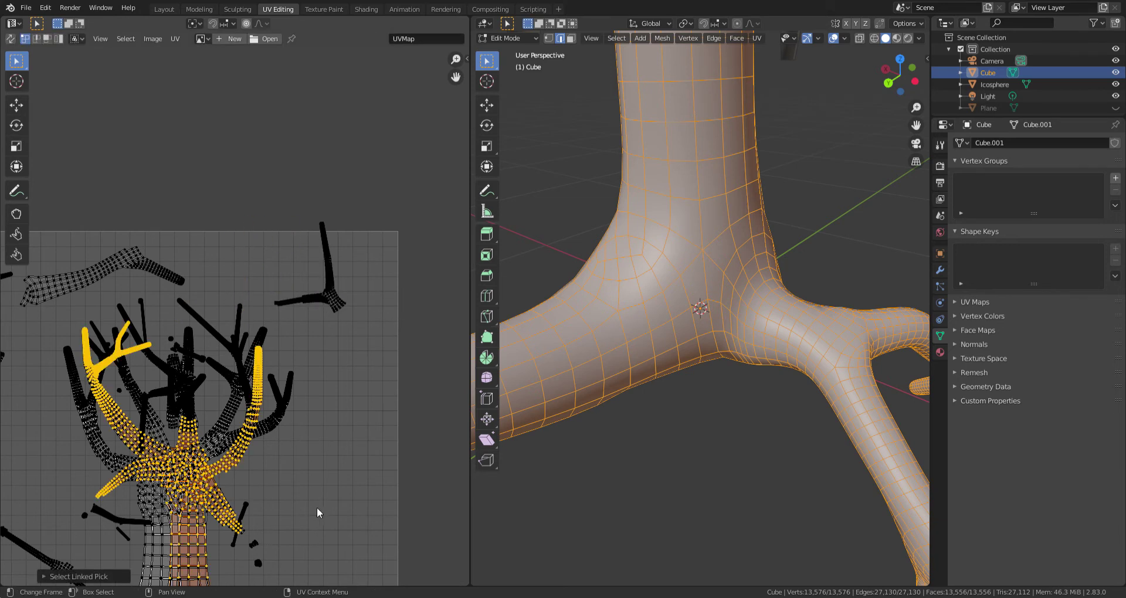
# Try moving and shrinking the central tree island, then undo back to its earlier size and position
pyautogui.moveTo(220, 554); pyautogui.dragTo(226, 487, button='middle')
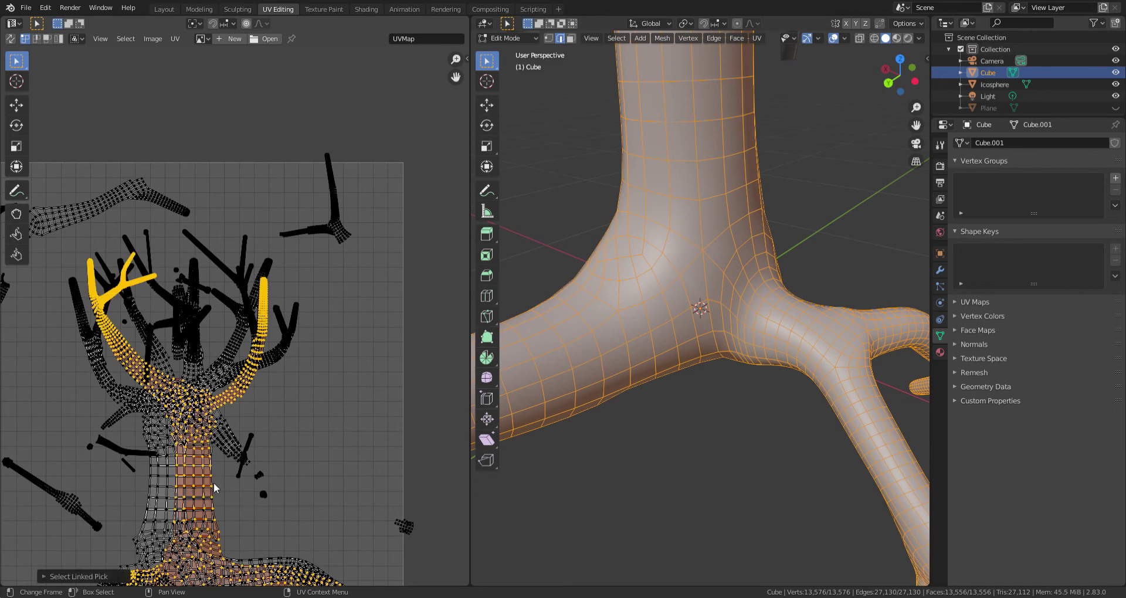
pyautogui.scroll(-2, 215, 488)
pyautogui.press('g')
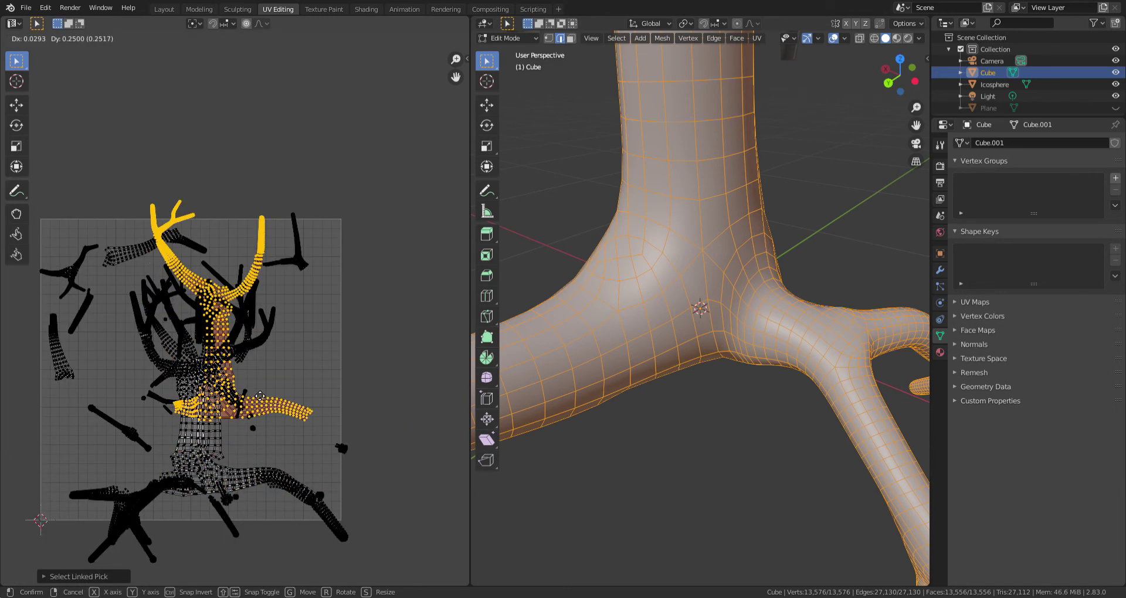
pyautogui.click(260, 397)
pyautogui.press('s')
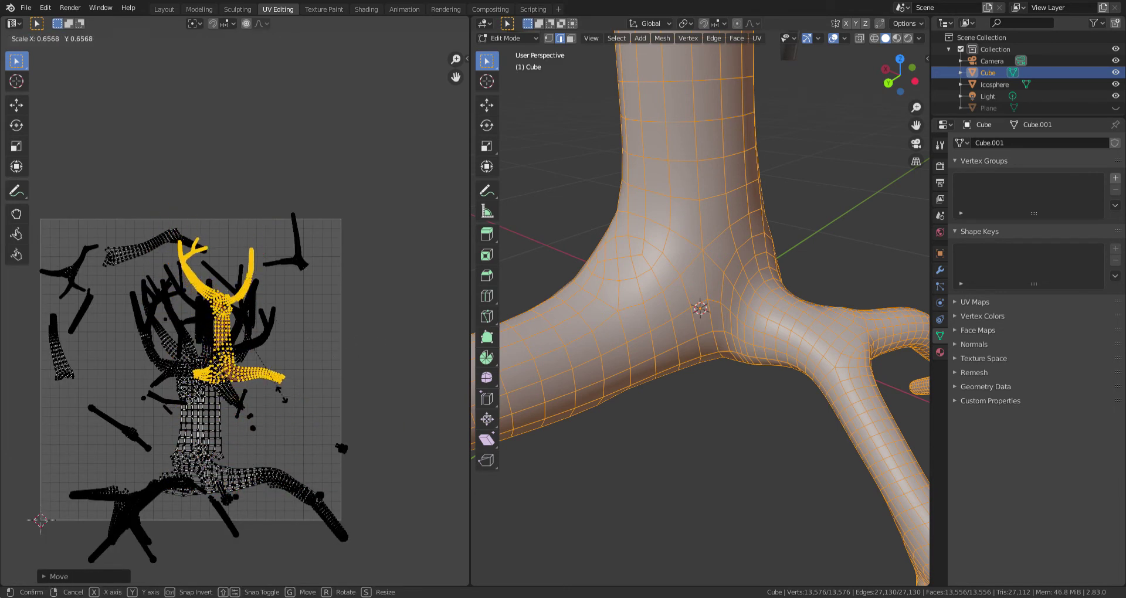
pyautogui.click(265, 359)
pyautogui.press('g')
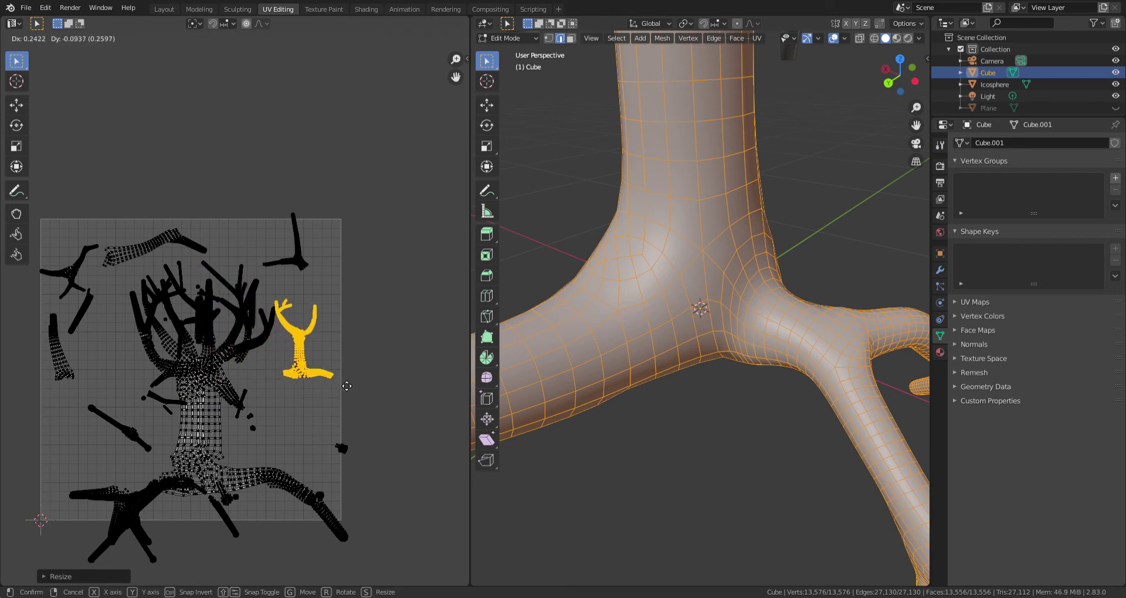
pyautogui.press('Escape')
pyautogui.hotkey('ctrl', 'z')
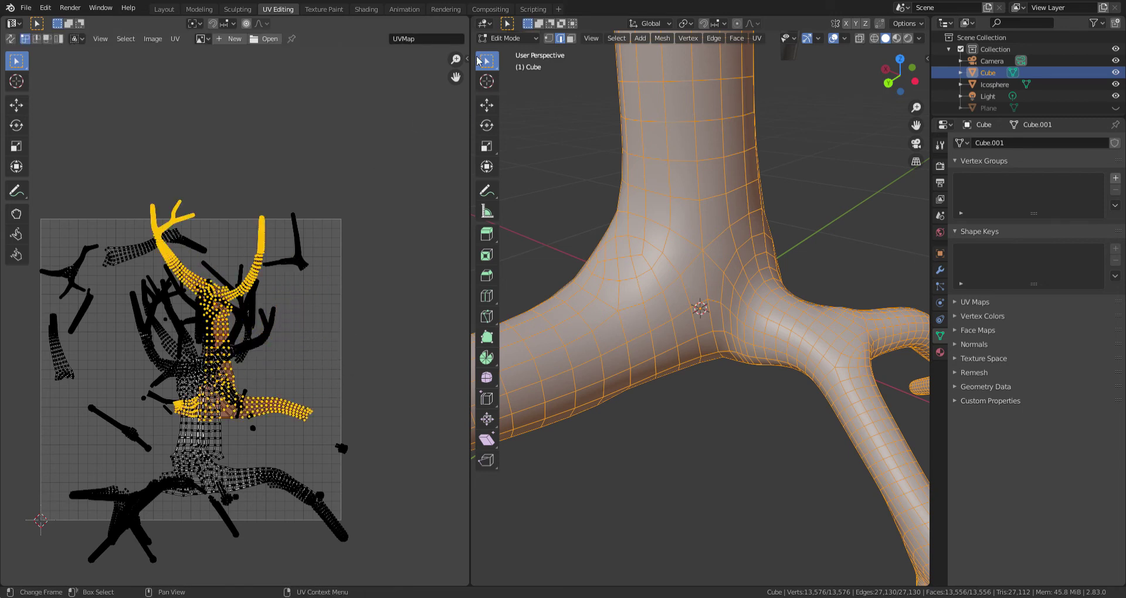
pyautogui.hotkey('ctrl', 'z')
# Return to Object Mode, add the canopy Icosphere to the selection, and enter Edit Mode for both
pyautogui.click(528, 38)
pyautogui.click(511, 52)
pyautogui.scroll(-6, 717, 267)
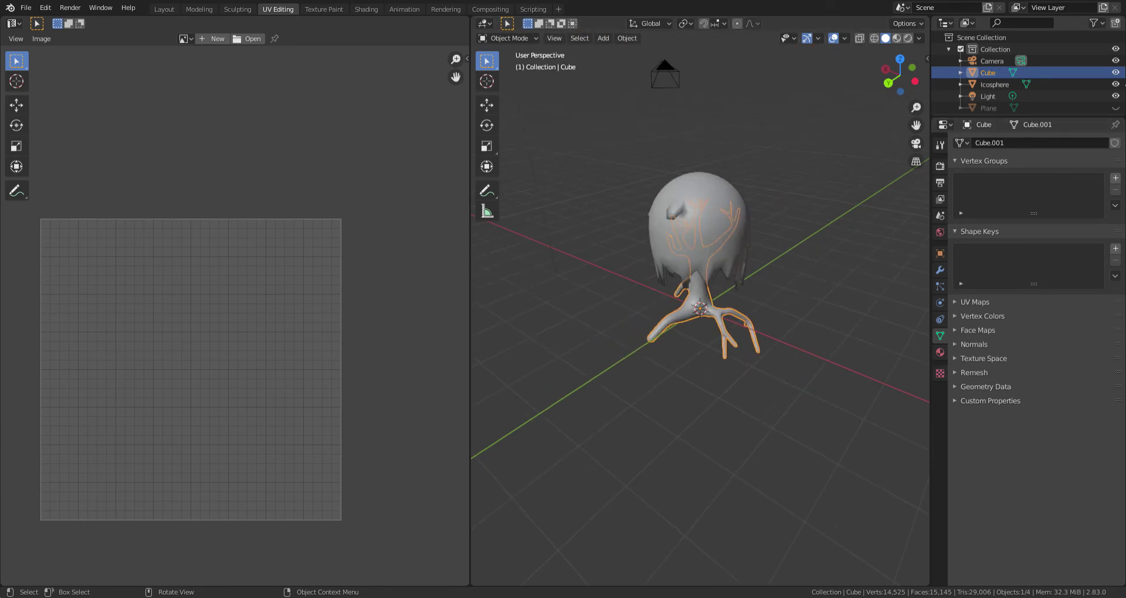
pyautogui.keyDown('shift'); pyautogui.moveTo(825, 210); pyautogui.dragTo(745, 275); pyautogui.keyUp('shift')
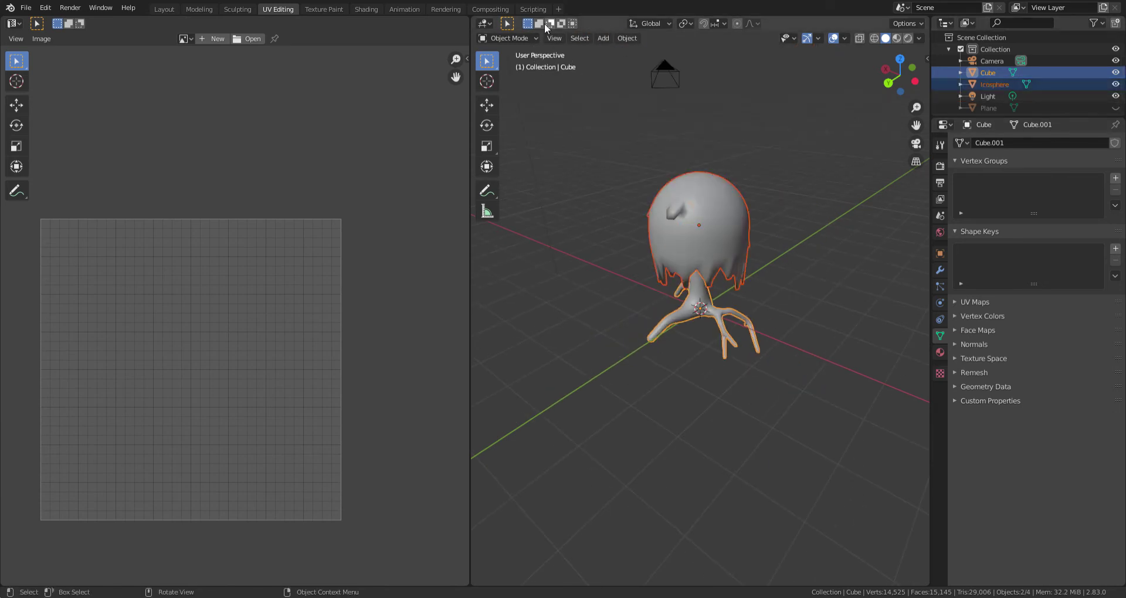
pyautogui.click(516, 39)
pyautogui.click(543, 59)
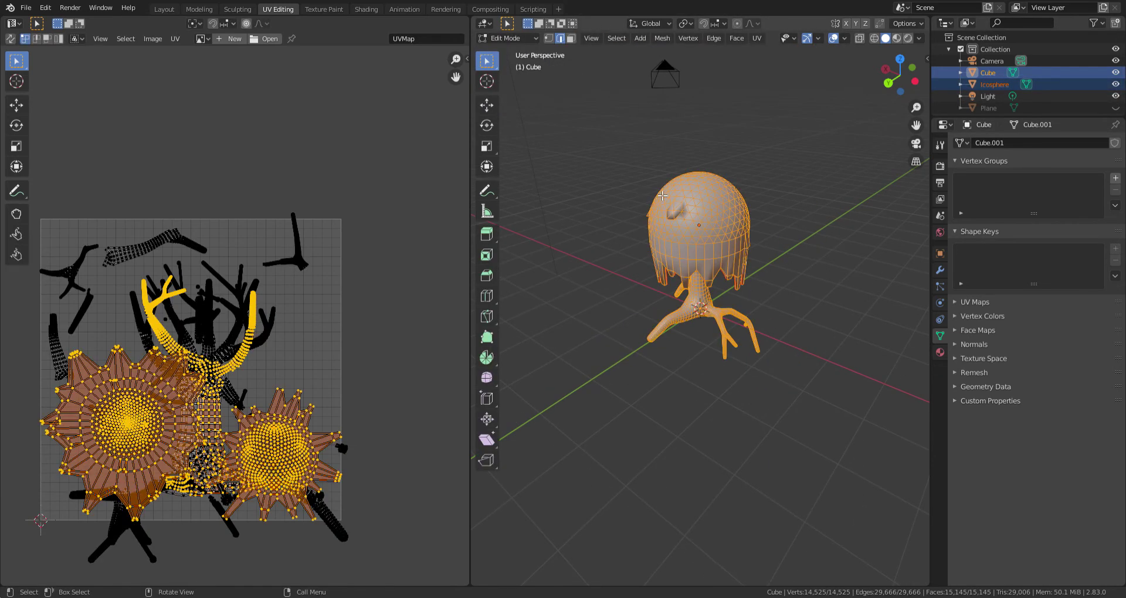
# Unwrap the trunk and canopy together into one UV layout and deselect the UVs
pyautogui.press('u')
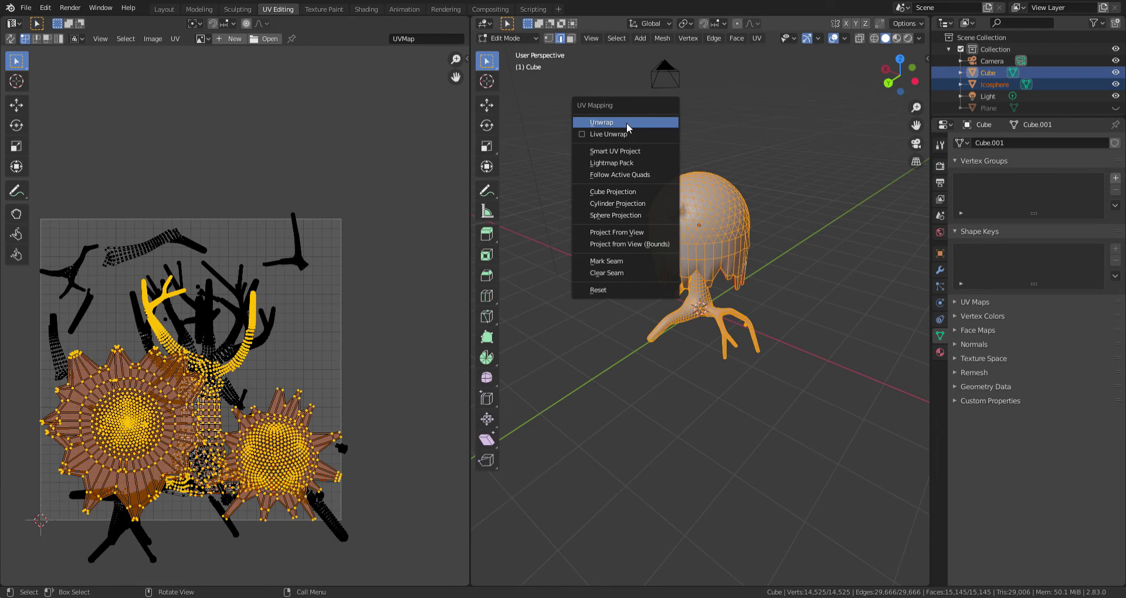
pyautogui.click(626, 122)
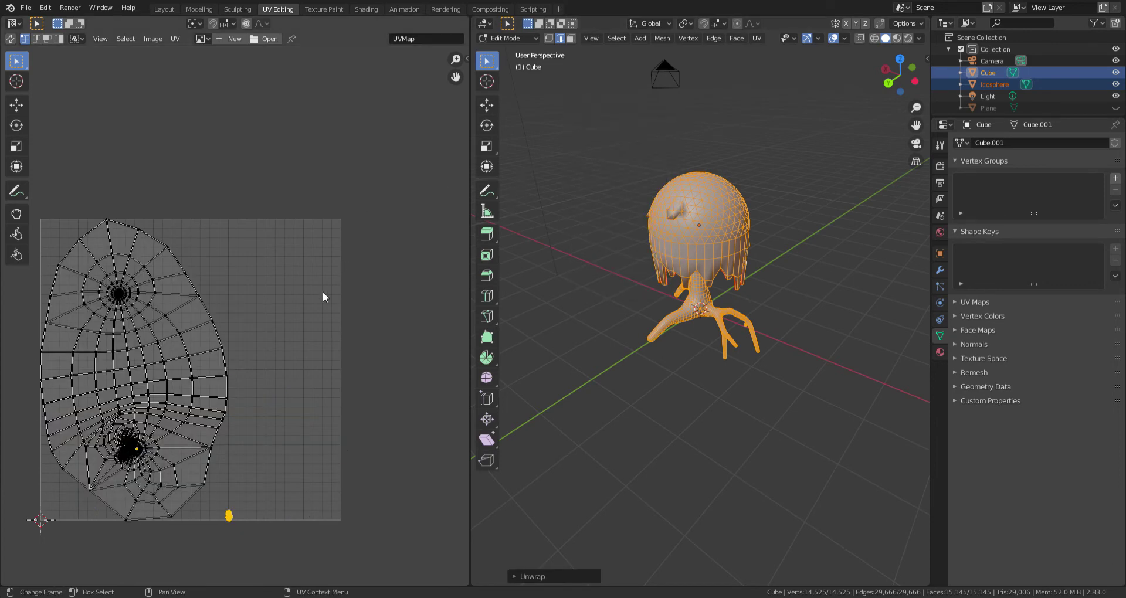
pyautogui.click(378, 305)
pyautogui.scroll(2, 330, 471)
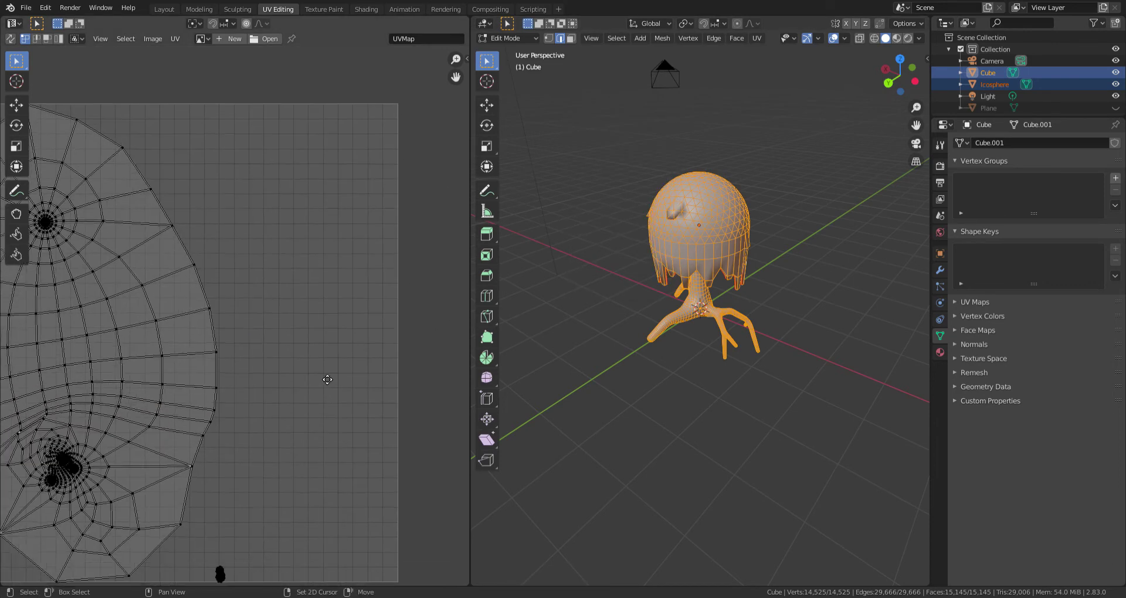
pyautogui.scroll(3, 344, 258)
pyautogui.scroll(3, 338, 369)
pyautogui.scroll(2, 334, 359)
pyautogui.scroll(-5, 334, 359)
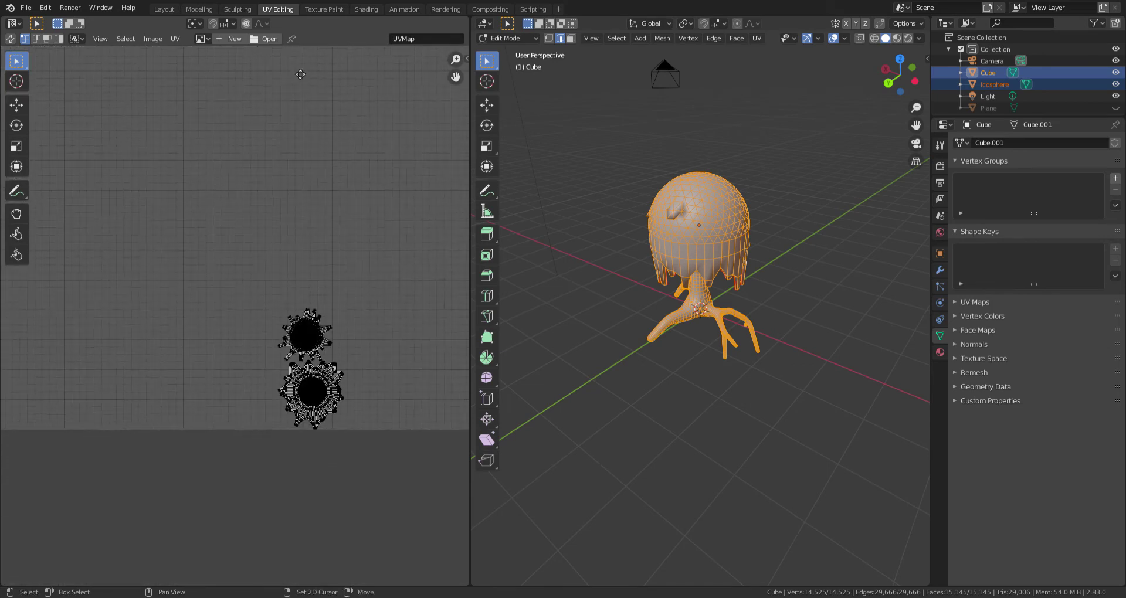
pyautogui.scroll(3, 354, 292)
# Save the file as Tree2.blend and deselect the mesh in the viewport
pyautogui.click(34, 9)
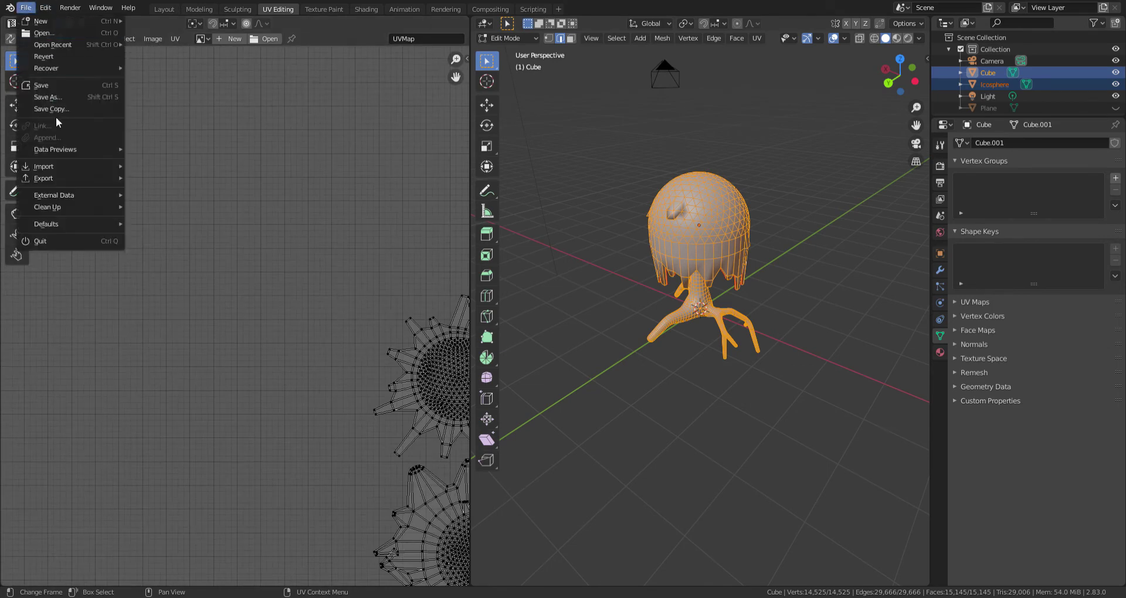
pyautogui.click(51, 83)
pyautogui.scroll(-5, 219, 257)
pyautogui.scroll(2, 205, 242)
pyautogui.scroll(2, 784, 325)
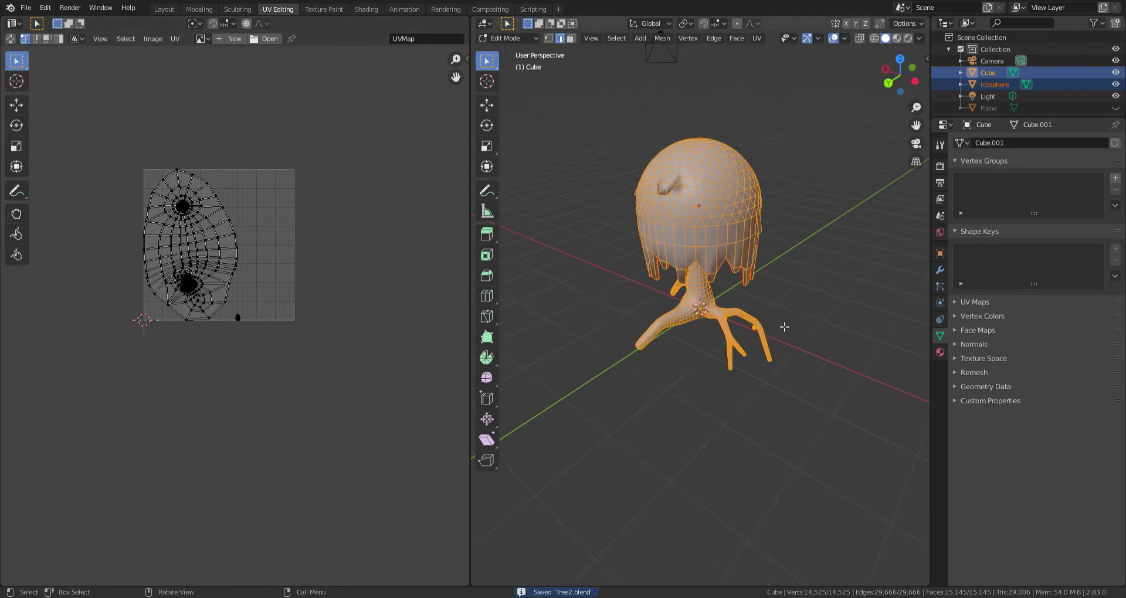
pyautogui.click(785, 325)
pyautogui.scroll(3, 730, 324)
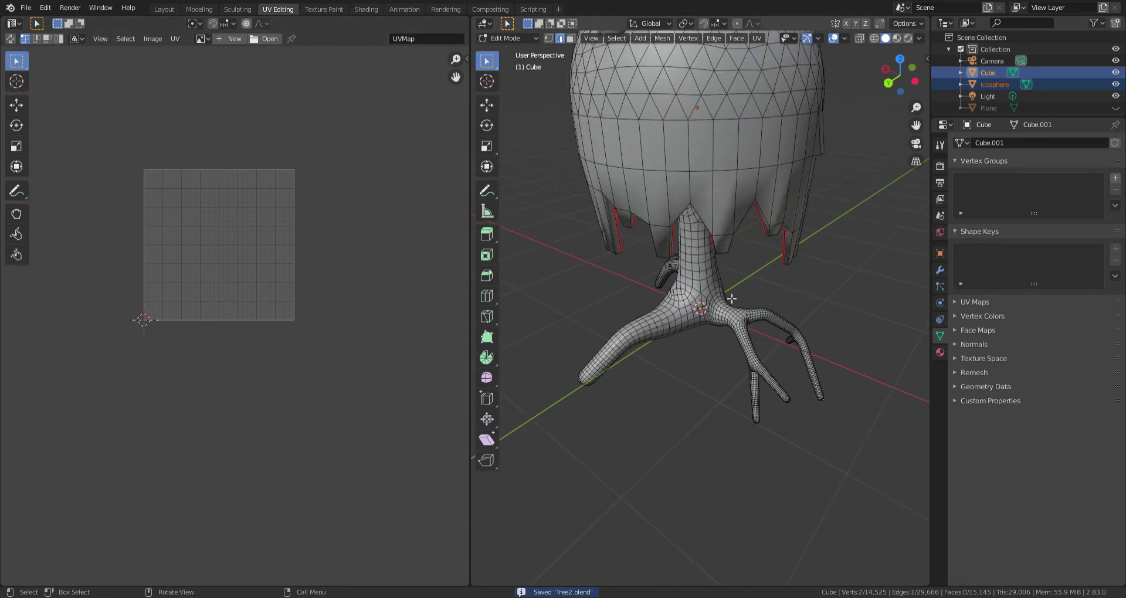
# Select the whole trunk and compare Cube, Cylinder and Sphere Projection, ending on Sphere
pyautogui.hotkey('ctrl', 'l')
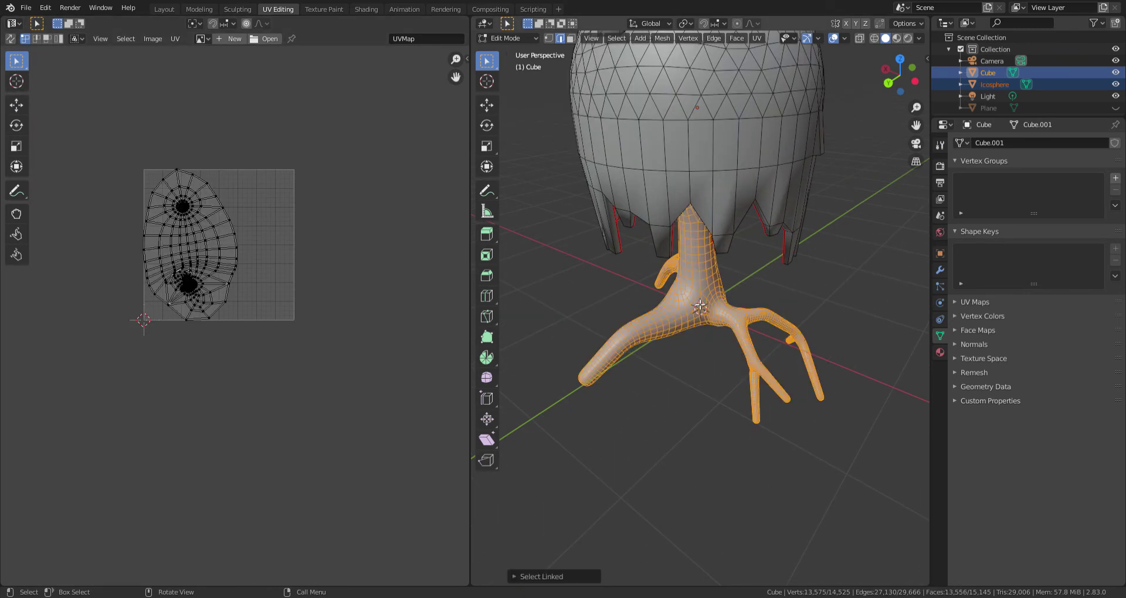
pyautogui.press('u')
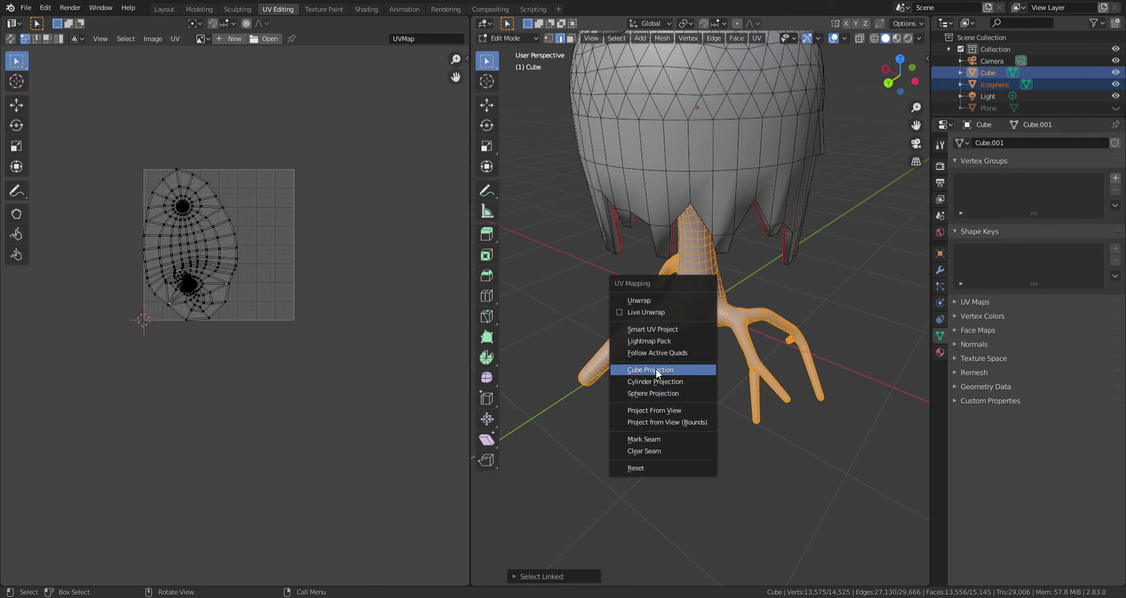
pyautogui.click(656, 369)
pyautogui.press('u')
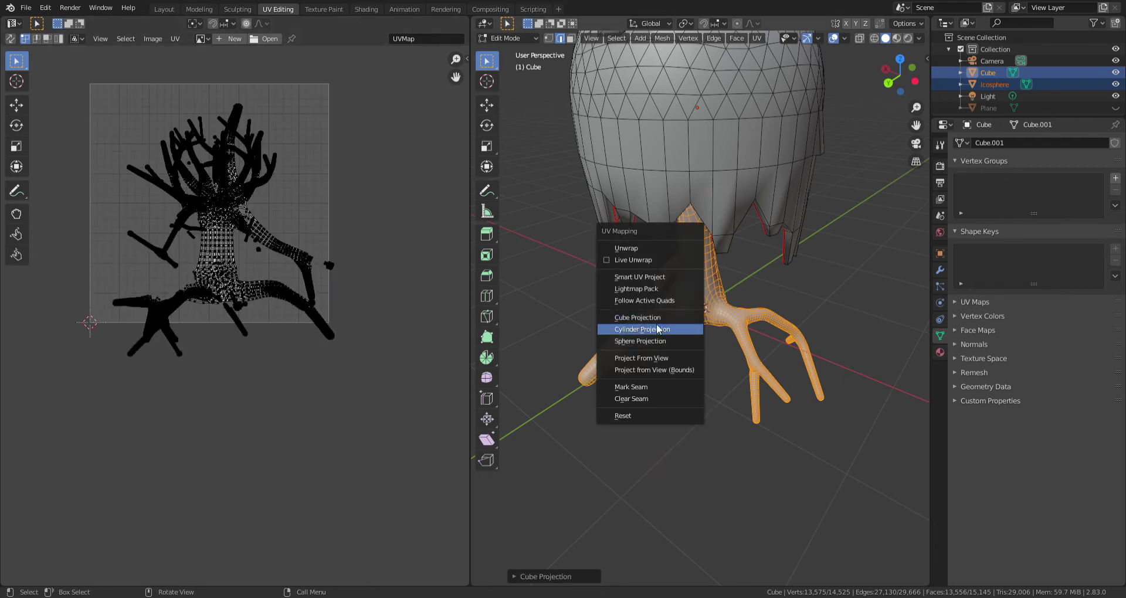
pyautogui.click(654, 327)
pyautogui.press('u')
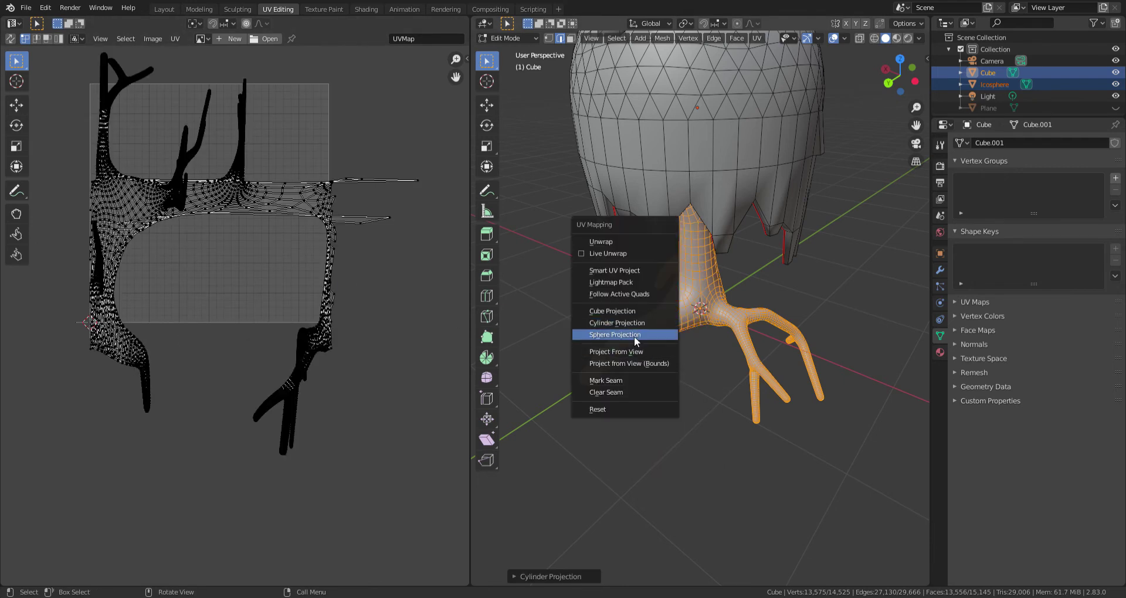
pyautogui.click(635, 336)
pyautogui.press('u')
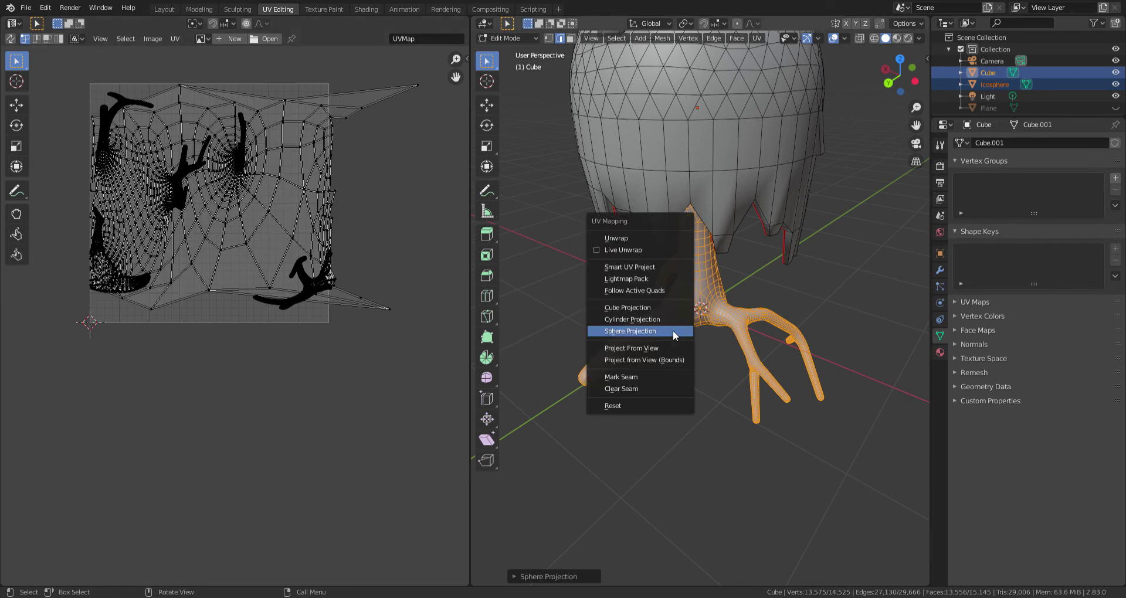
pyautogui.click(629, 321)
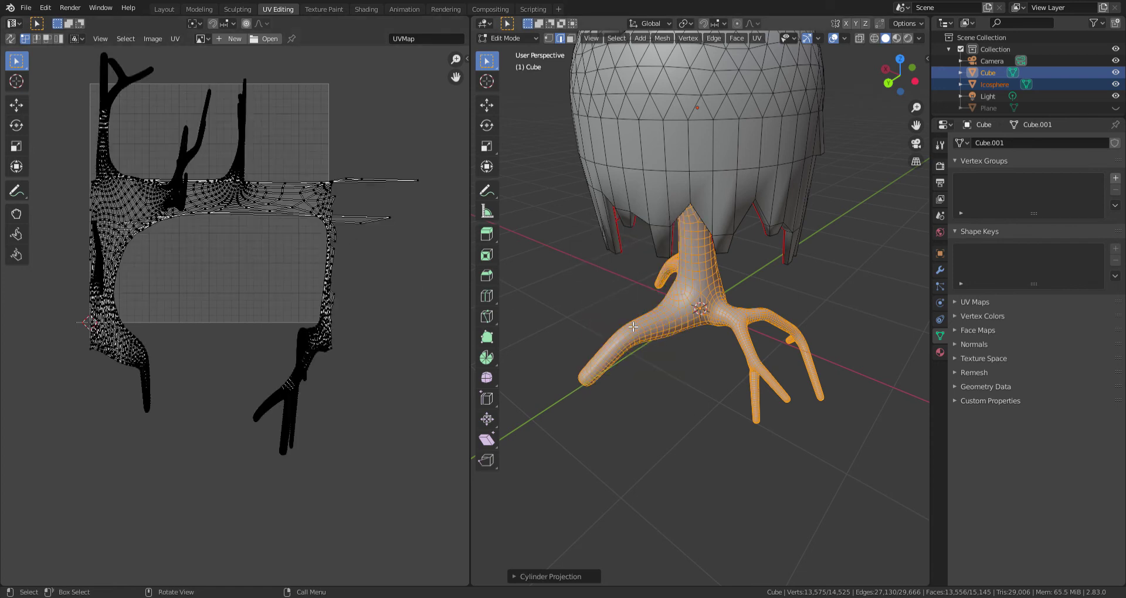
pyautogui.press('u')
pyautogui.click(639, 332)
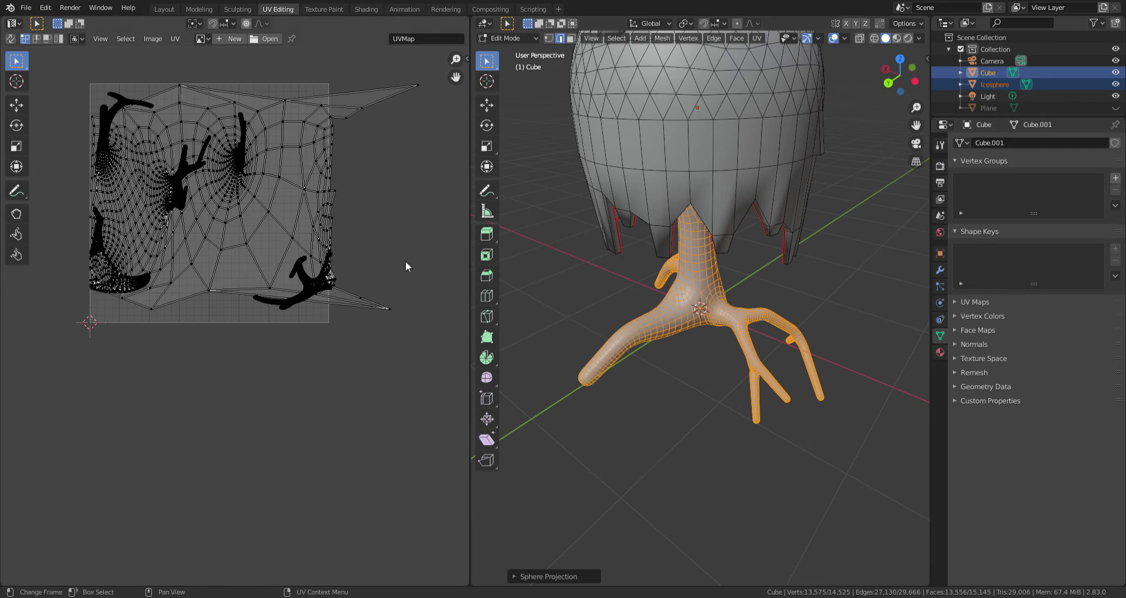
# Shrink the trunk UV island, recentre the view, then reapply Cube Projection
pyautogui.press('l')
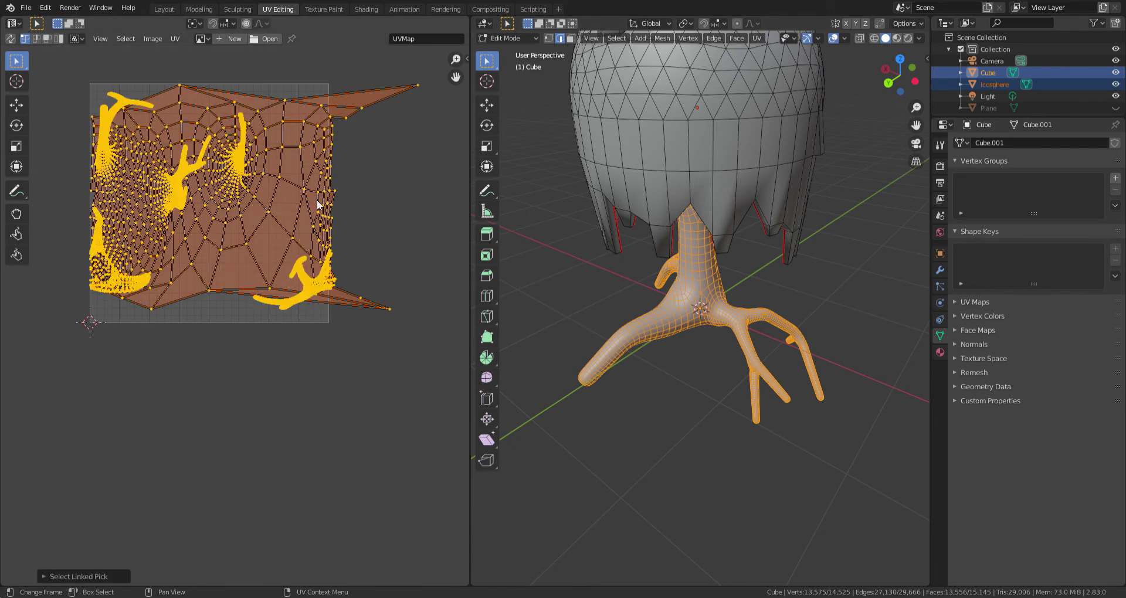
pyautogui.press('s')
pyautogui.click(287, 210)
pyautogui.scroll(6, 287, 209)
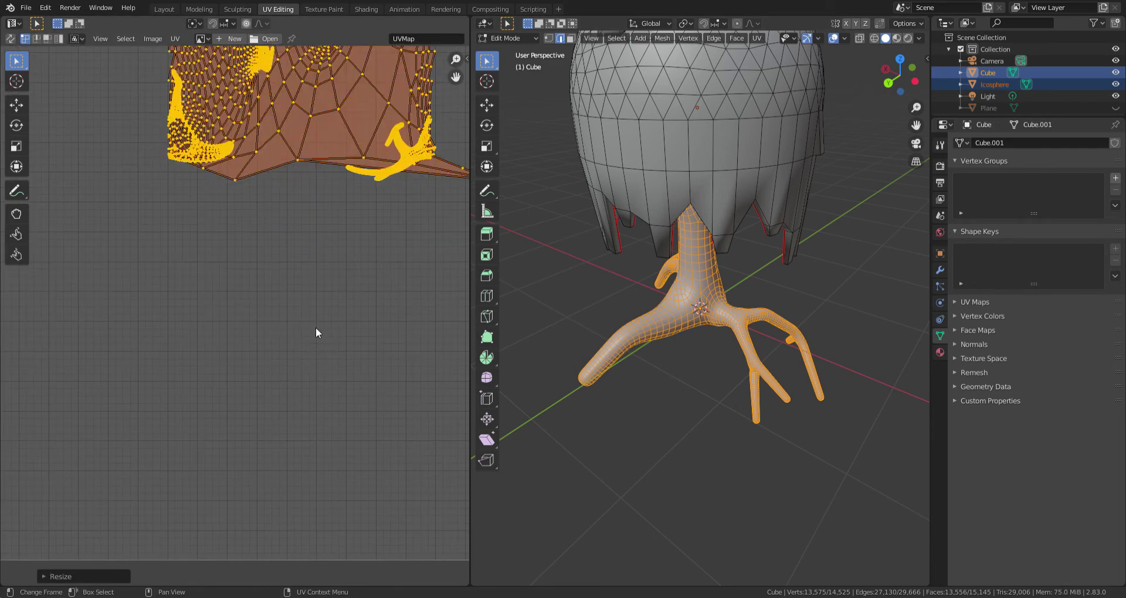
pyautogui.moveTo(316, 328); pyautogui.dragTo(282, 469, button='middle')
pyautogui.scroll(2, 279, 471)
pyautogui.scroll(-2, 298, 446)
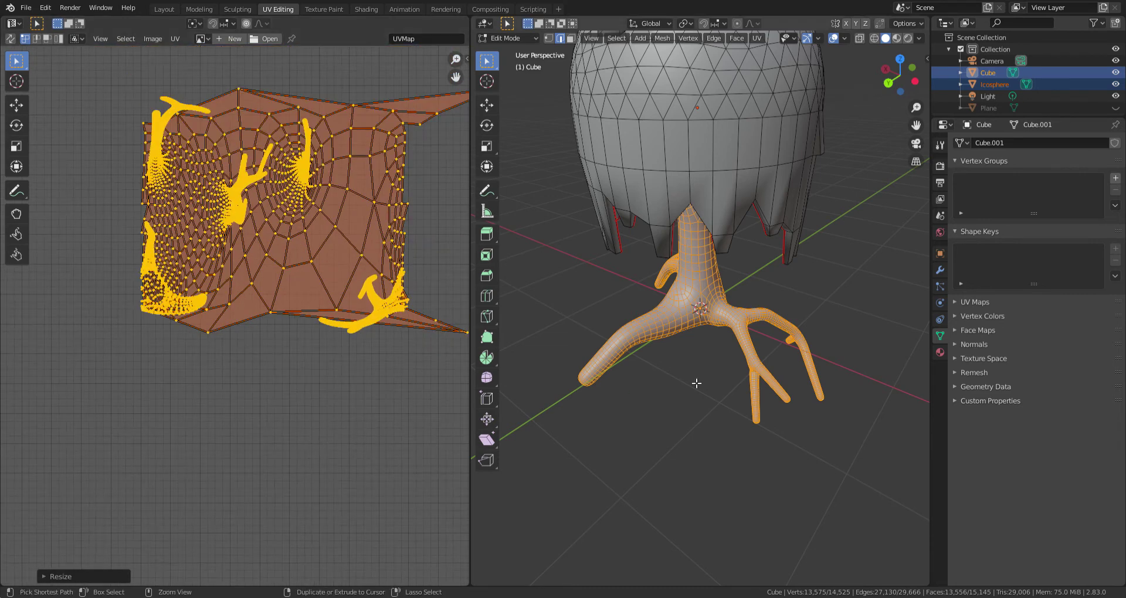
pyautogui.press('u')
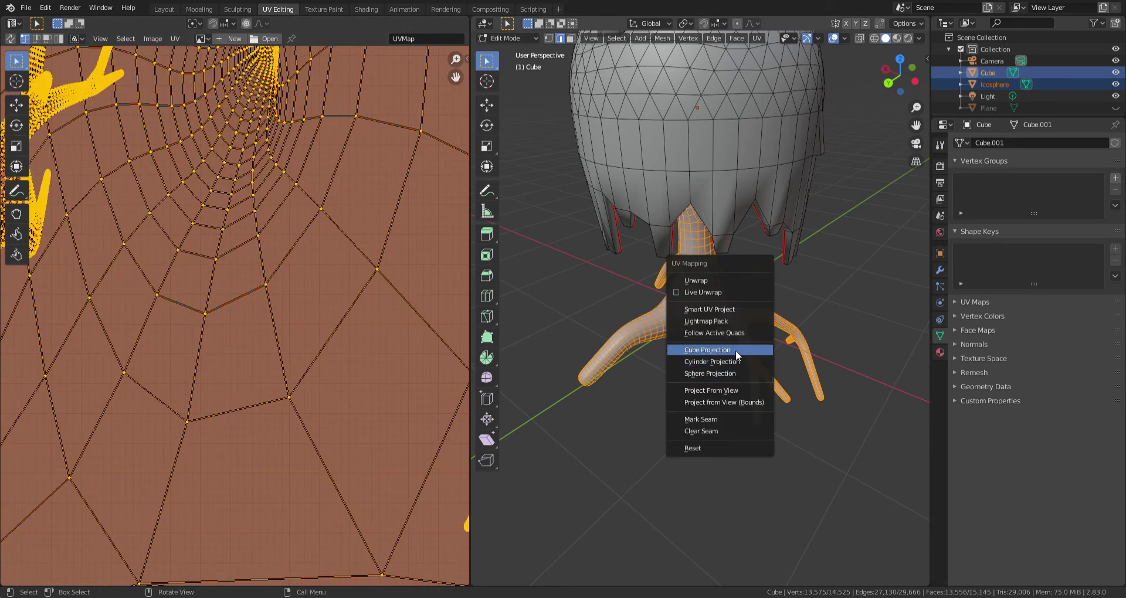
pyautogui.click(736, 352)
pyautogui.scroll(-3, 663, 313)
# Cube-project the whole tree mesh, trunk and canopy together
pyautogui.press('a')
pyautogui.press('u')
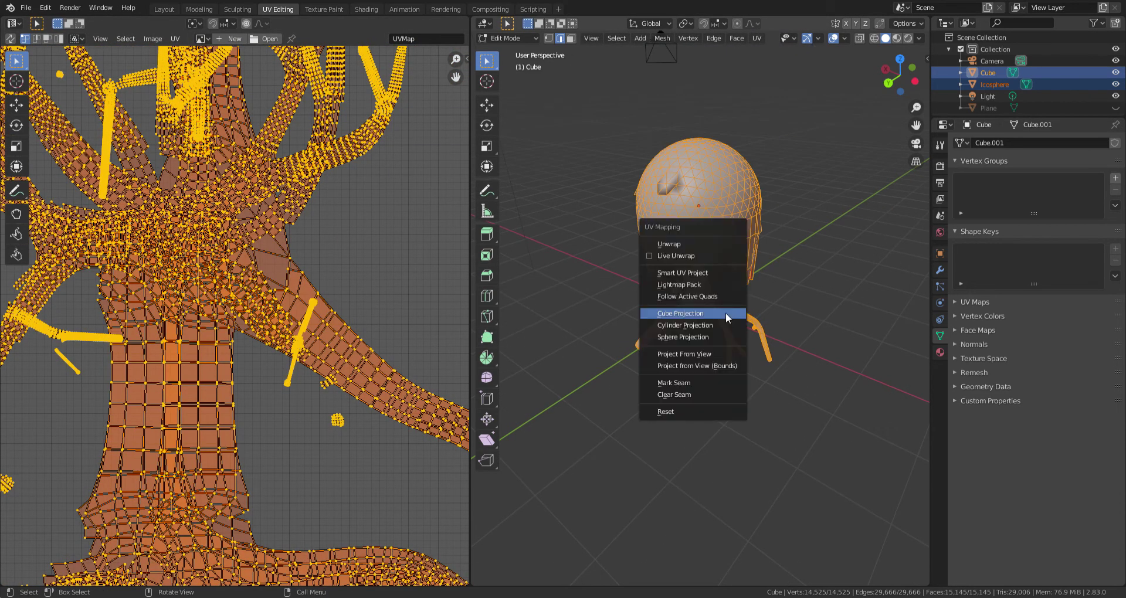
pyautogui.click(694, 315)
pyautogui.scroll(-3, 323, 242)
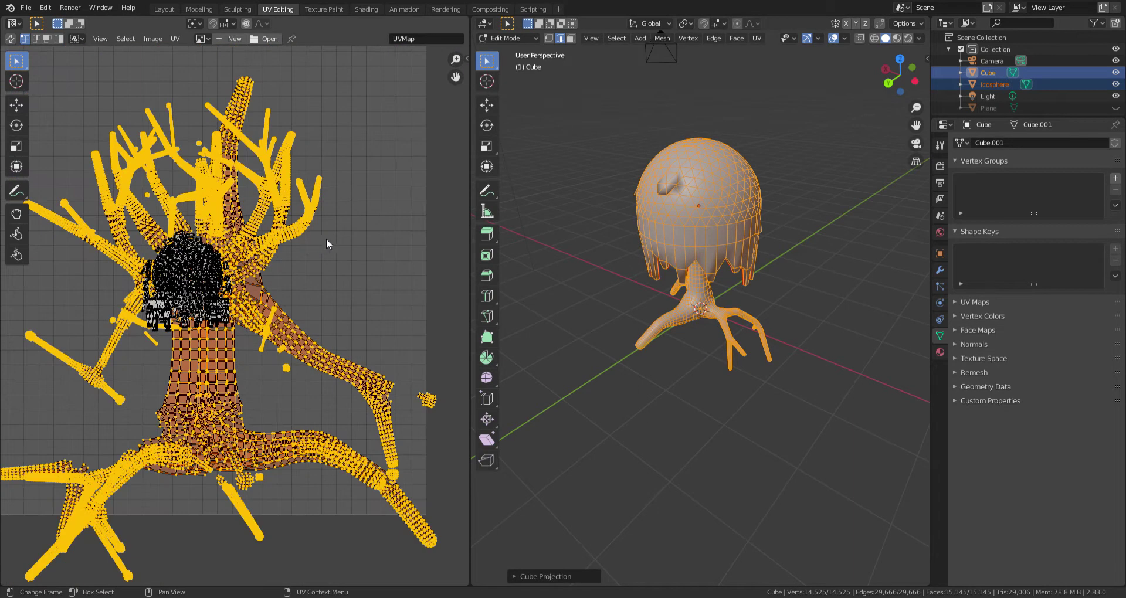
pyautogui.scroll(3, 329, 244)
pyautogui.scroll(-3, 352, 252)
# Select only the trunk's UV island and rotate it in two passes
pyautogui.hotkey('alt', 'a')
pyautogui.press('a')
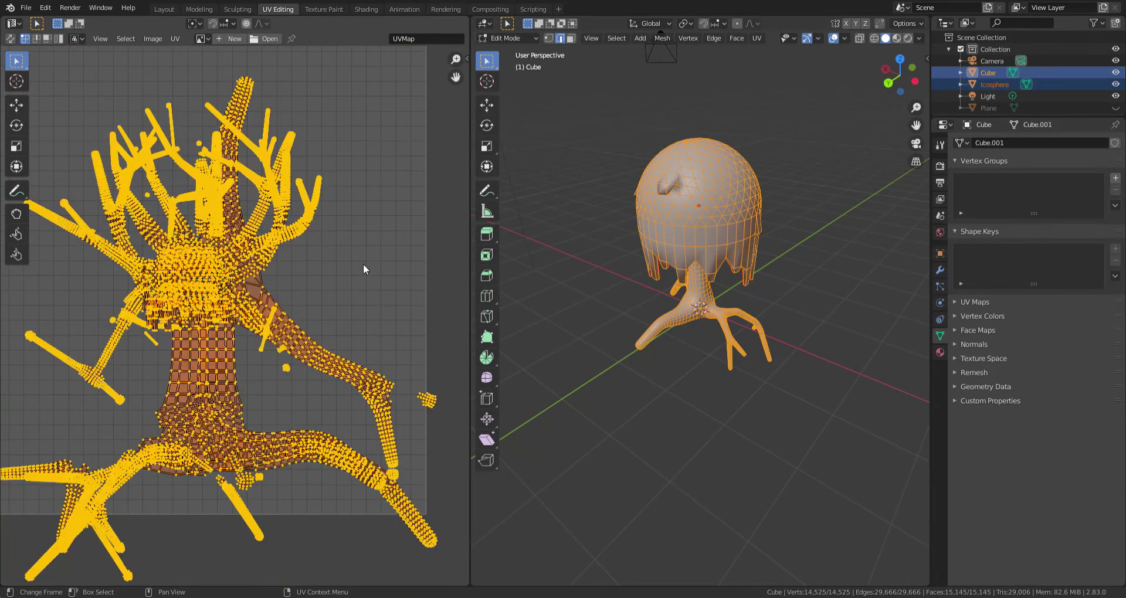
pyautogui.hotkey('alt', 'a')
pyautogui.press('a')
pyautogui.hotkey('alt', 'a')
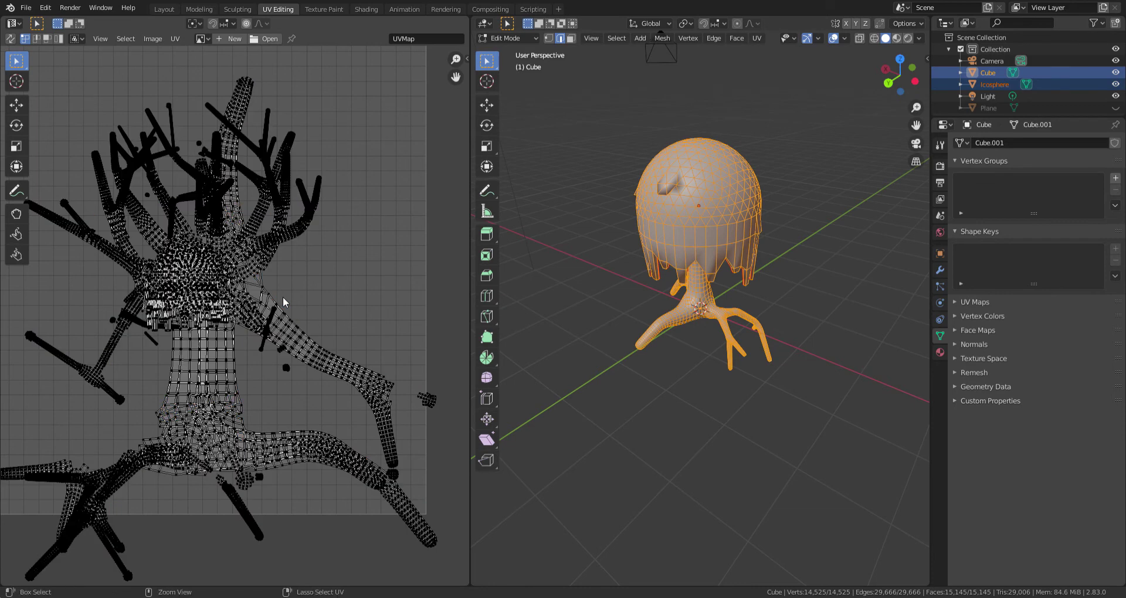
pyautogui.press('a')
pyautogui.scroll(-2, 312, 288)
pyautogui.press('r')
pyautogui.click(396, 157)
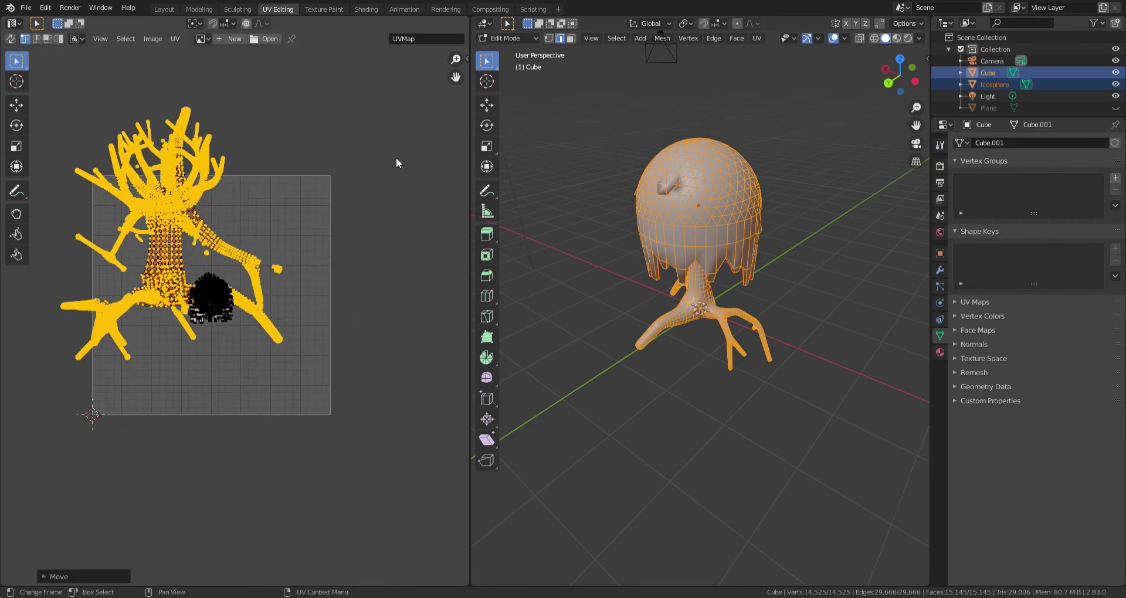
pyautogui.press('r')
pyautogui.click(280, 101)
# Shrink the trunk UV island and move it toward the upper left
pyautogui.press('s')
pyautogui.click(277, 253)
pyautogui.scroll(4, 276, 252)
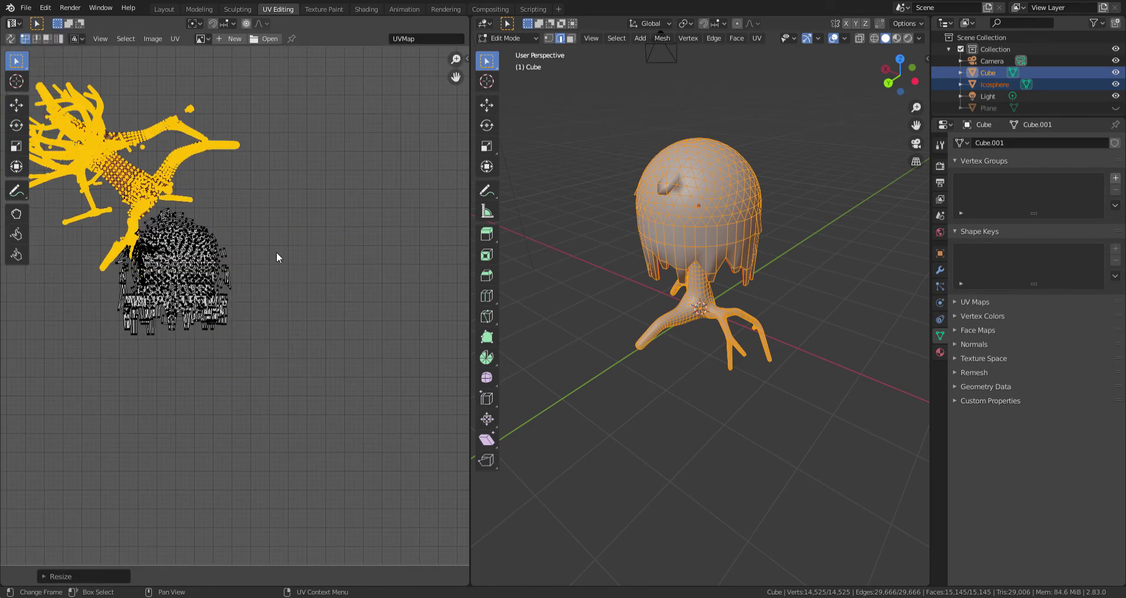
pyautogui.press('g')
pyautogui.scroll(-3, 185, 202)
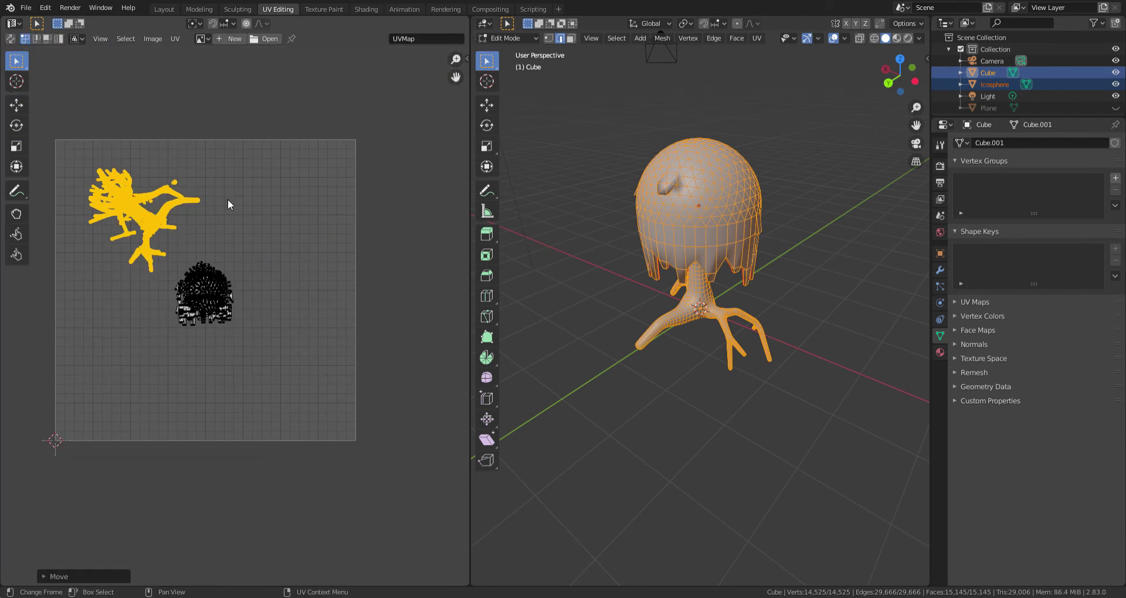
pyautogui.click(241, 154)
# Fine-tune the trunk island's rotation and size, placing it in the upper left above the canopy
pyautogui.press('r')
pyautogui.click(188, 120)
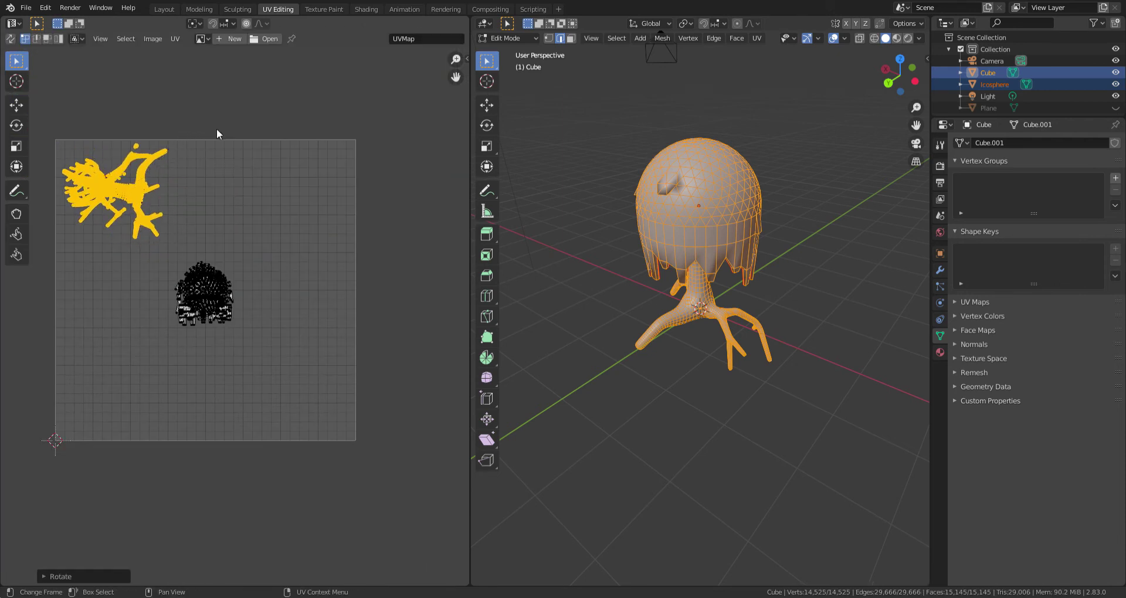
pyautogui.press('s')
pyautogui.click(283, 119)
pyautogui.press('g')
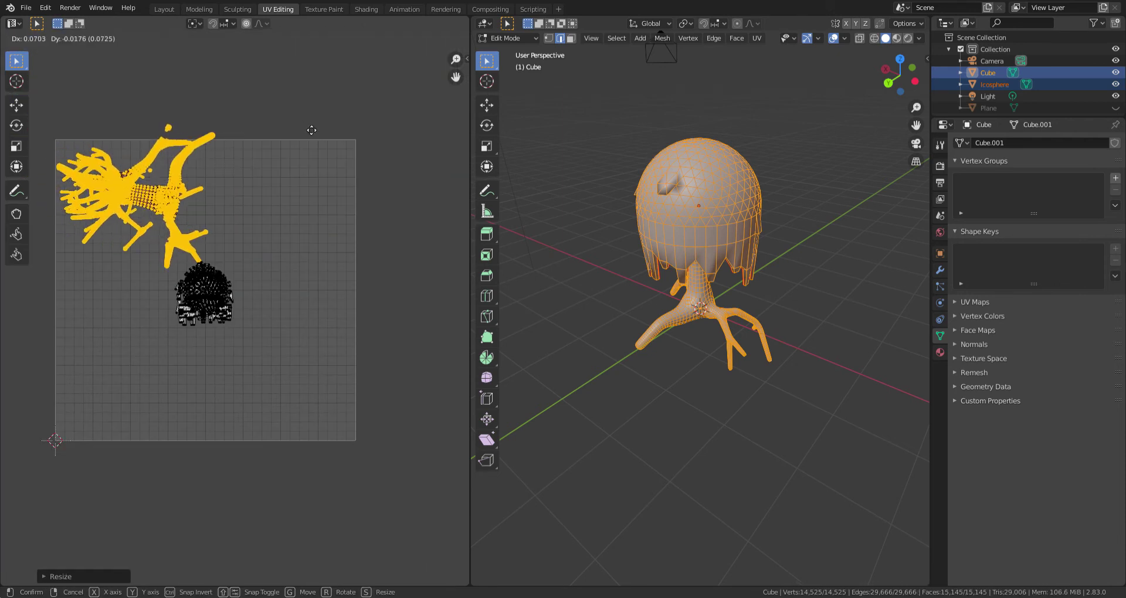
pyautogui.click(304, 138)
# Select the linked canopy mesh with L and unwrap it along its seams
pyautogui.hotkey('alt', 'a')
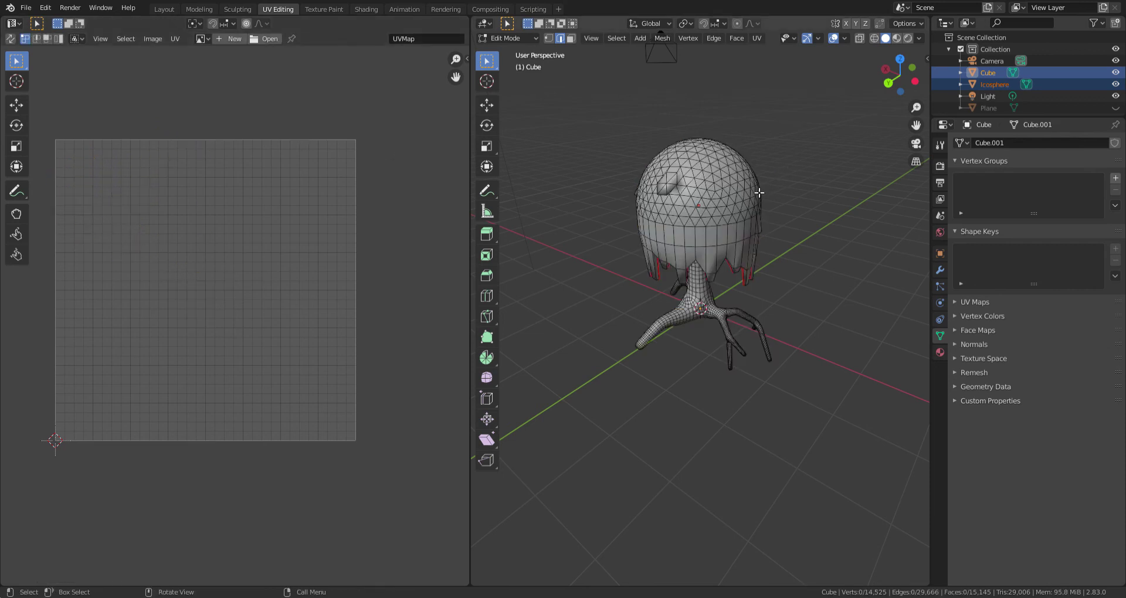
pyautogui.press('l')
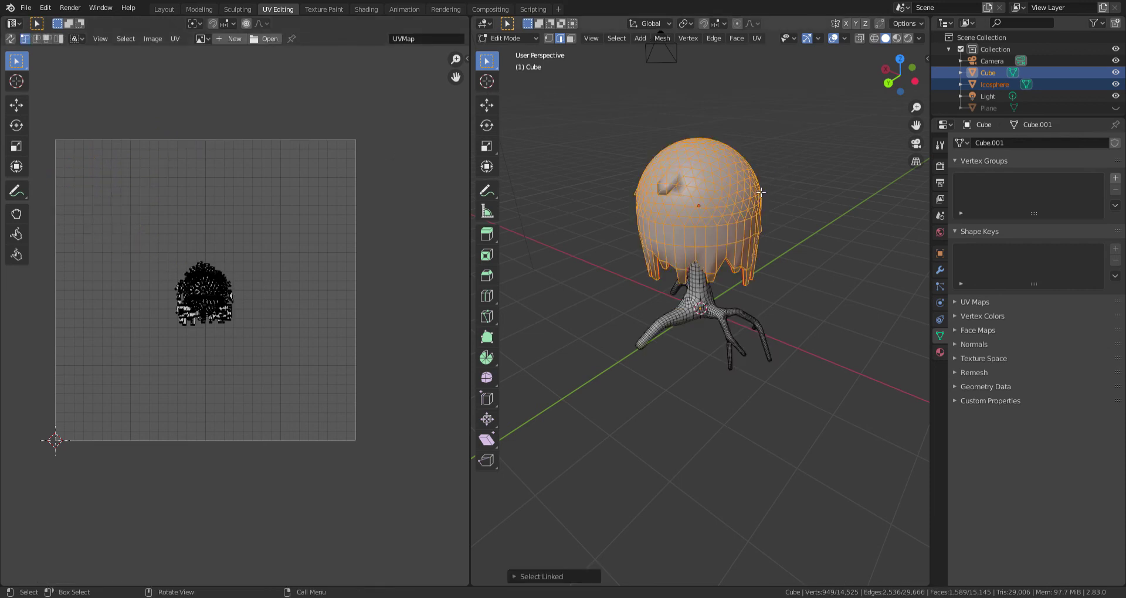
pyautogui.press('g')
pyautogui.press('Escape')
pyautogui.click(758, 202)
pyautogui.press('l')
pyautogui.press('u')
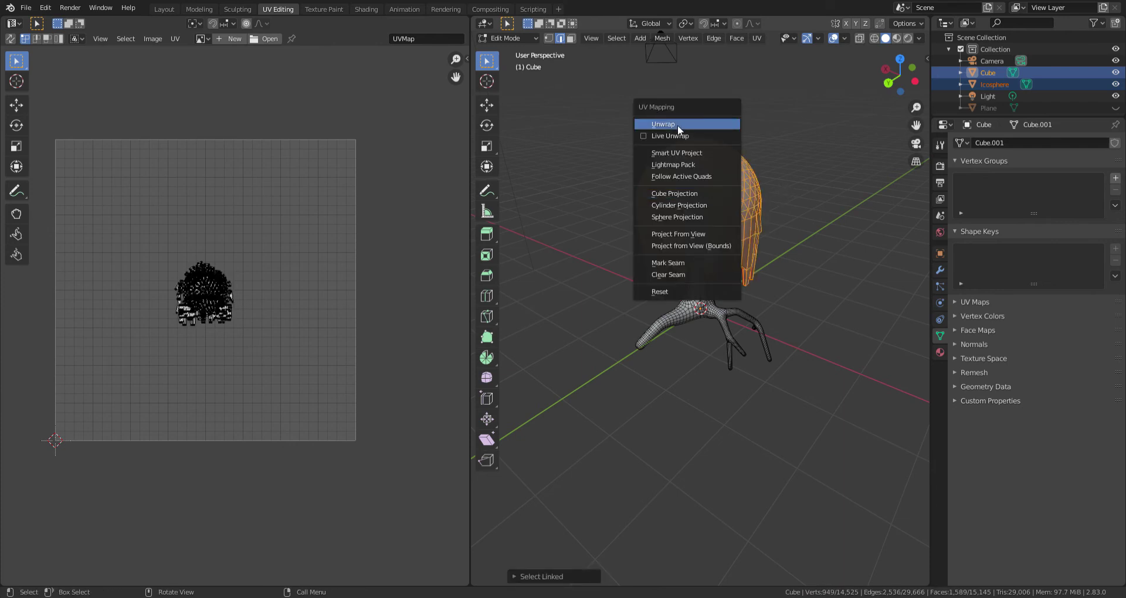
pyautogui.click(678, 122)
# Select the whole tree, clear the UV selection, and box-select the trunk UV island
pyautogui.hotkey('alt', 'a')
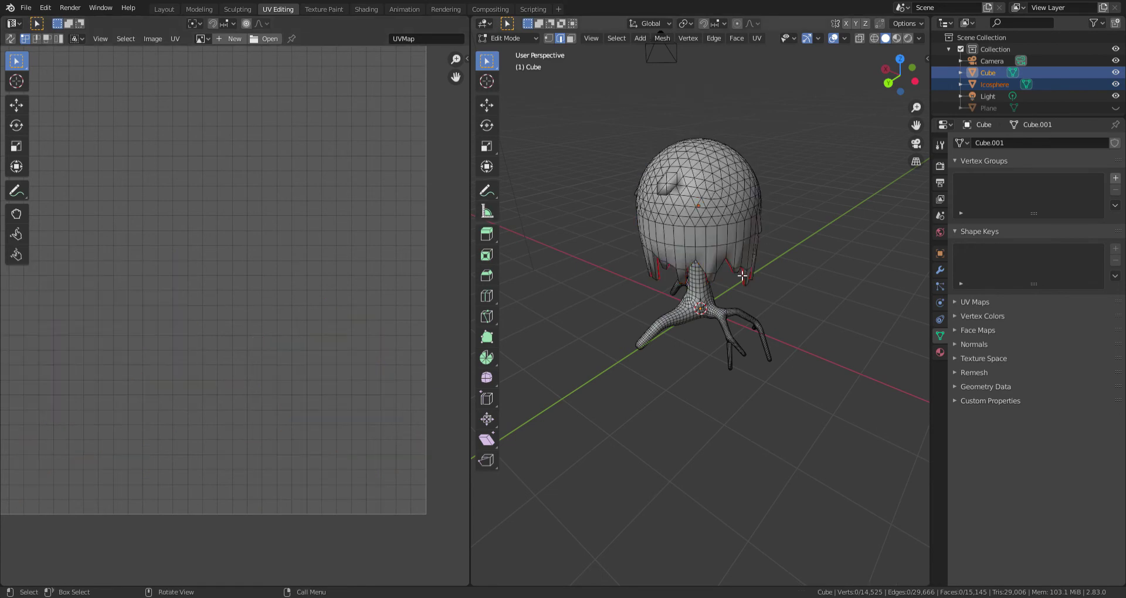
pyautogui.press('a')
pyautogui.hotkey('alt', 'a')
pyautogui.scroll(-2, 311, 171)
pyautogui.scroll(3, 312, 170)
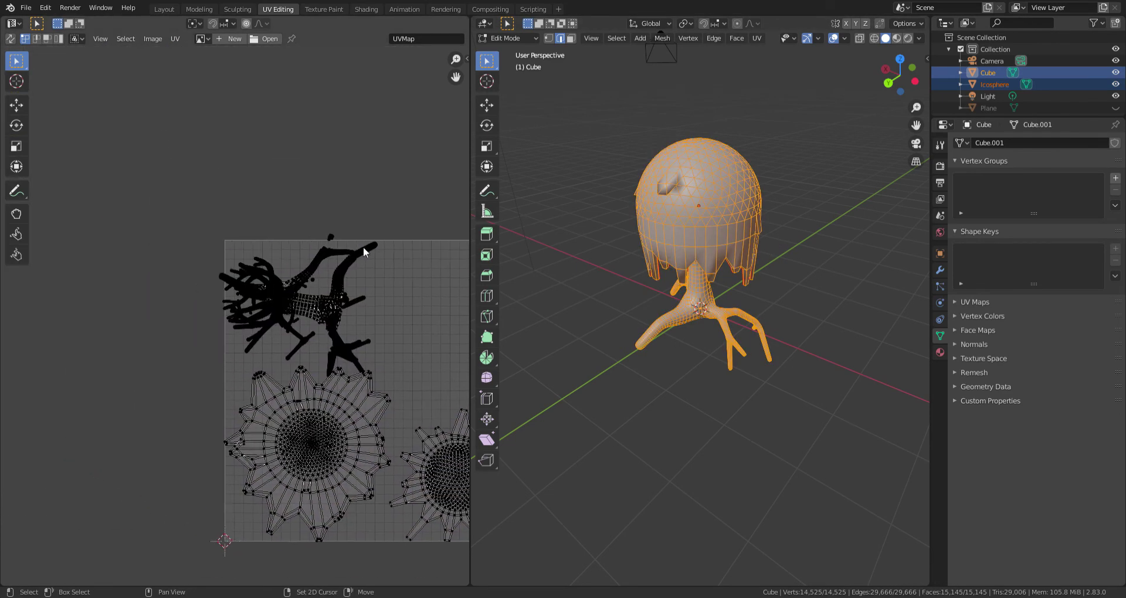
pyautogui.scroll(2, 324, 301)
pyautogui.scroll(-2, 324, 302)
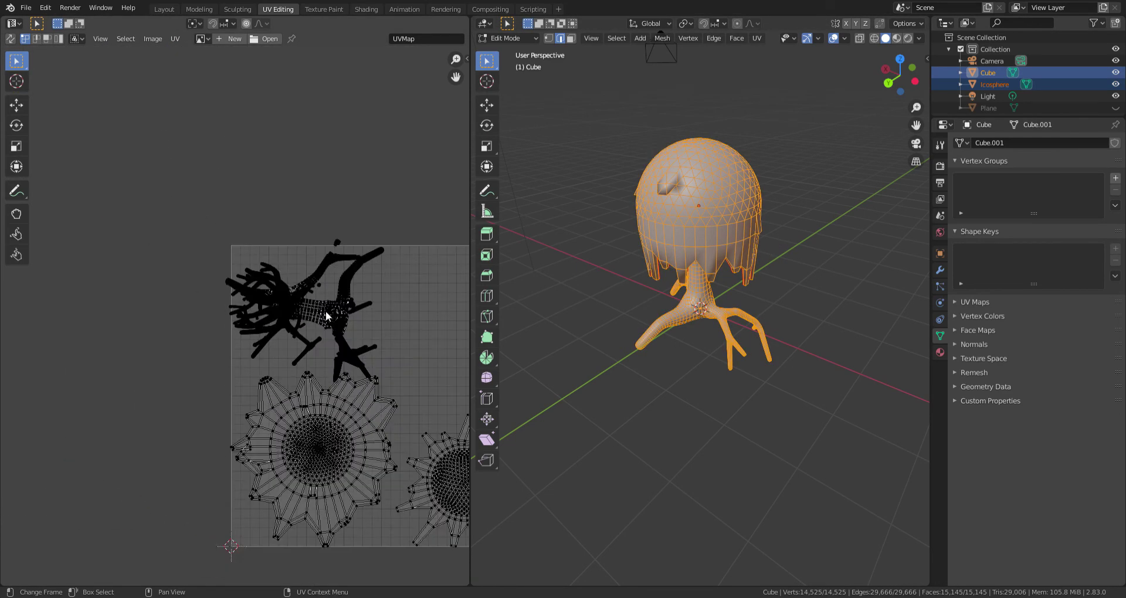
pyautogui.moveTo(164, 210); pyautogui.dragTo(422, 370)
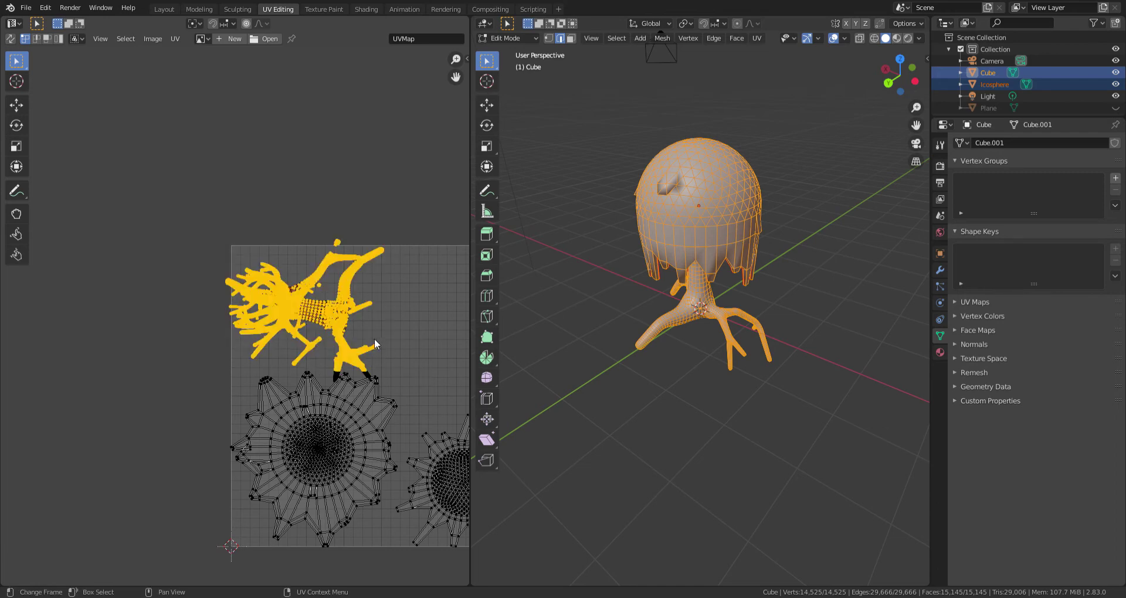
# Add the trunk's remaining branch-tip UVs to the selection with circle select
pyautogui.scroll(1, 353, 360)
pyautogui.scroll(2, 385, 374)
pyautogui.scroll(2, 139, 304)
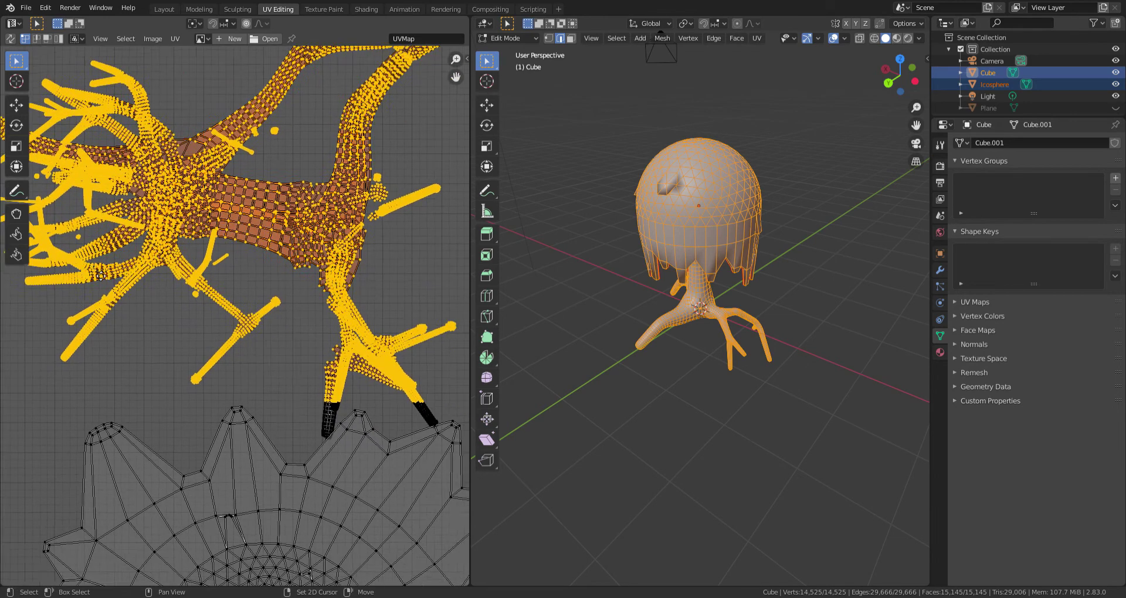
pyautogui.scroll(3, 237, 342)
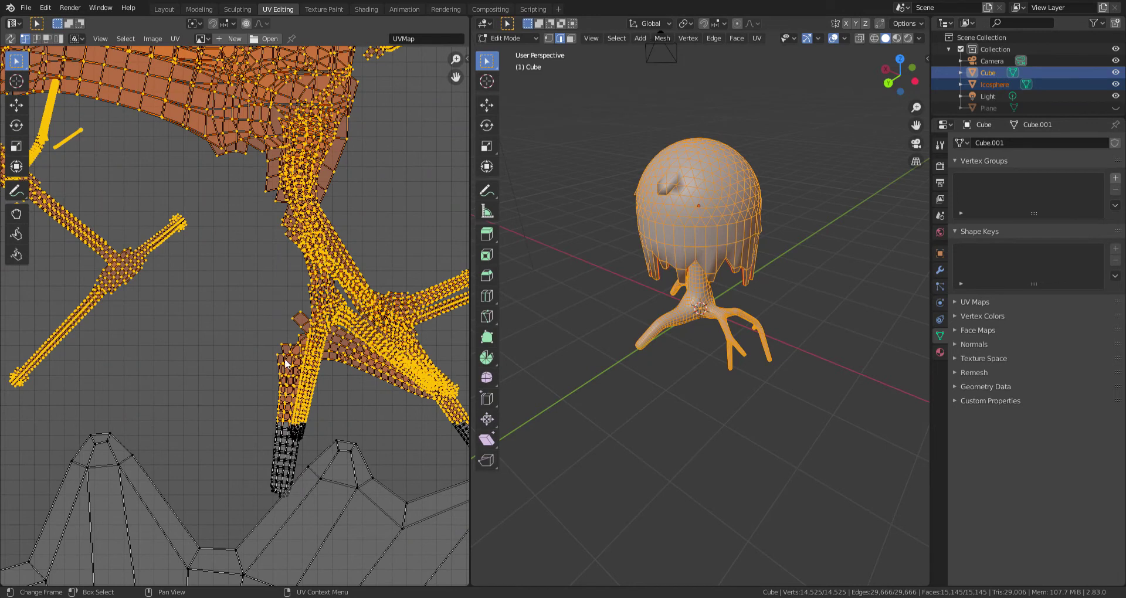
pyautogui.press('c')
pyautogui.moveTo(284, 432); pyautogui.dragTo(283, 474)
pyautogui.moveTo(285, 416); pyautogui.dragTo(281, 491)
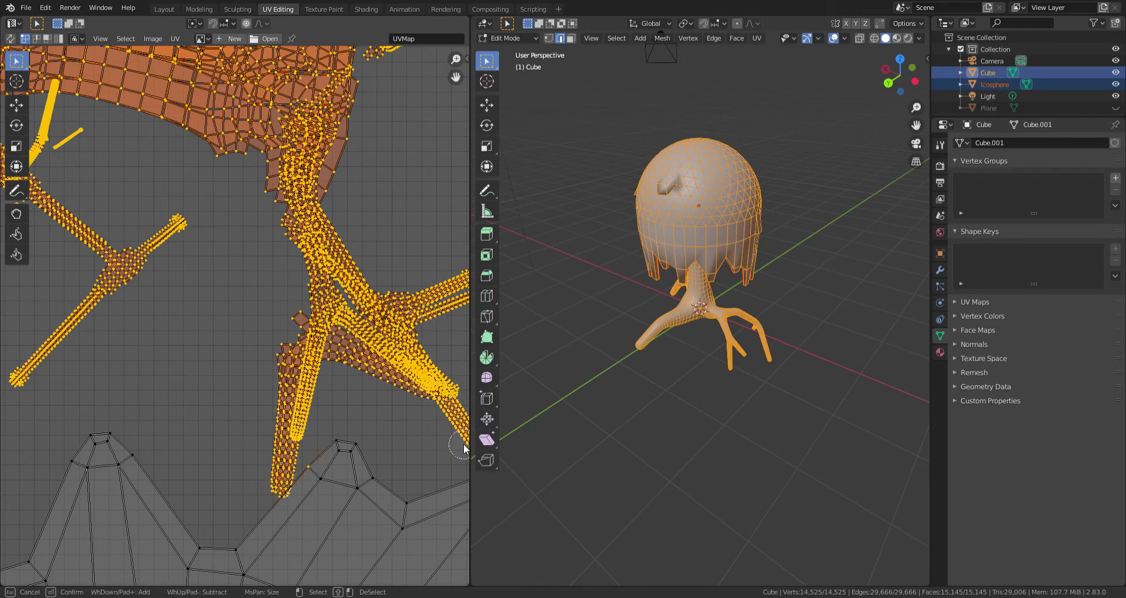
# Brush-select the vertices at the branch island's tip where it meets the cap
pyautogui.press('Escape')
pyautogui.scroll(-2, 304, 434)
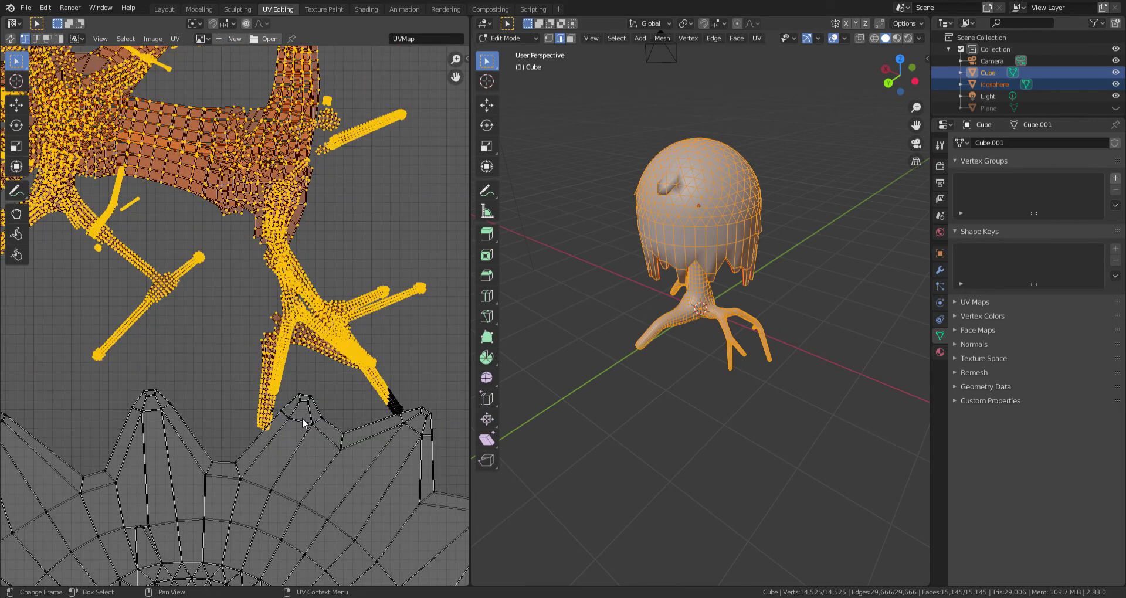
pyautogui.press('c')
pyautogui.moveTo(396, 405); pyautogui.dragTo(394, 433)
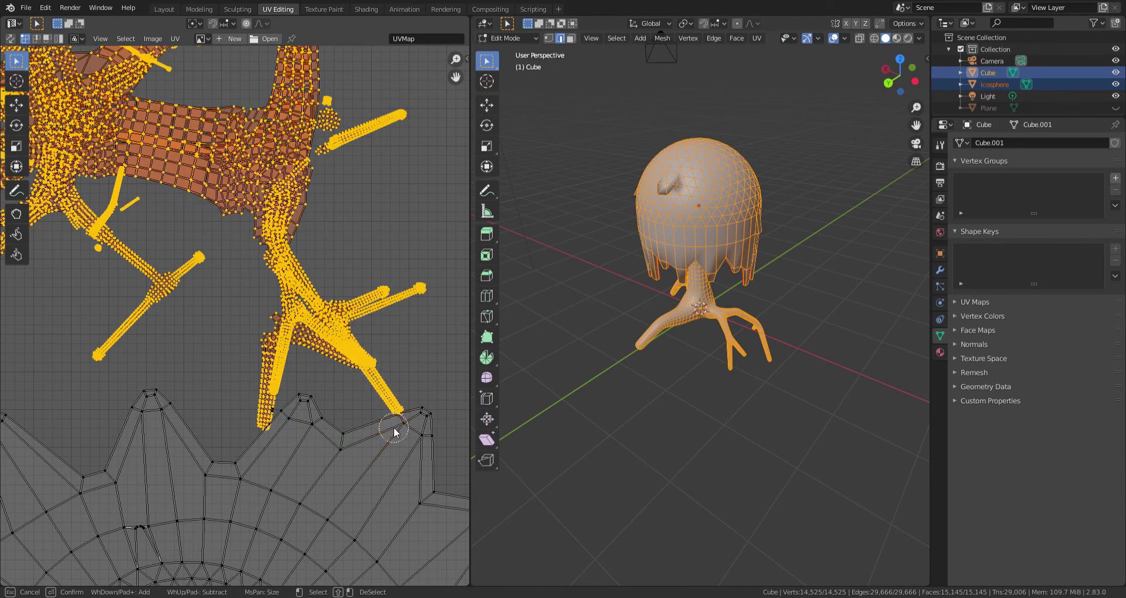
pyautogui.press('Escape')
pyautogui.scroll(3, 220, 298)
pyautogui.scroll(3, 302, 308)
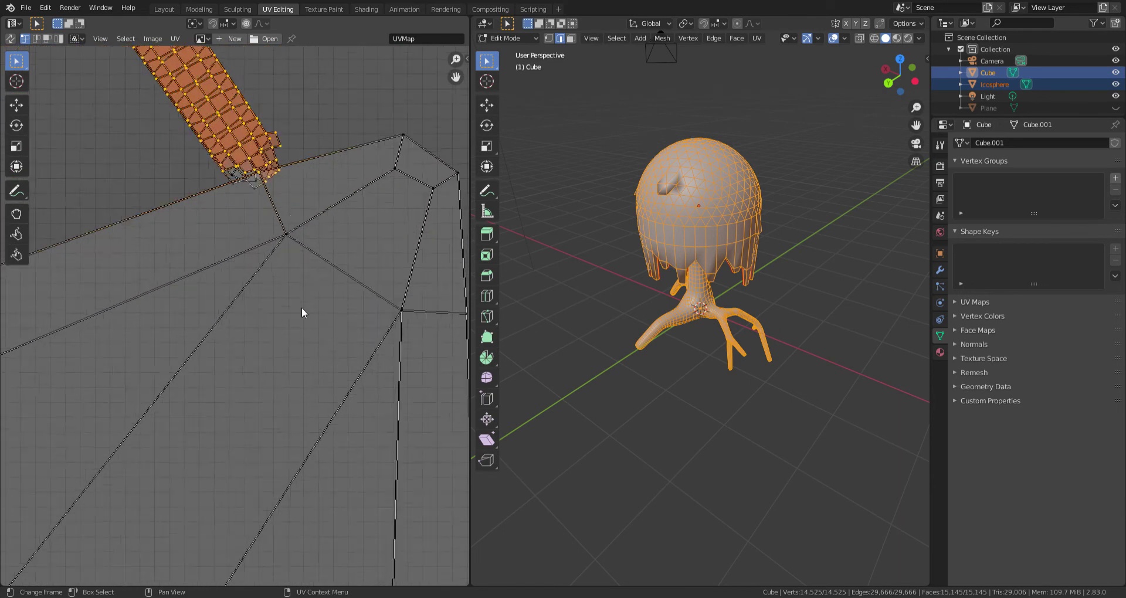
pyautogui.scroll(2, 301, 307)
pyautogui.moveTo(305, 99); pyautogui.dragTo(286, 197, button='middle')
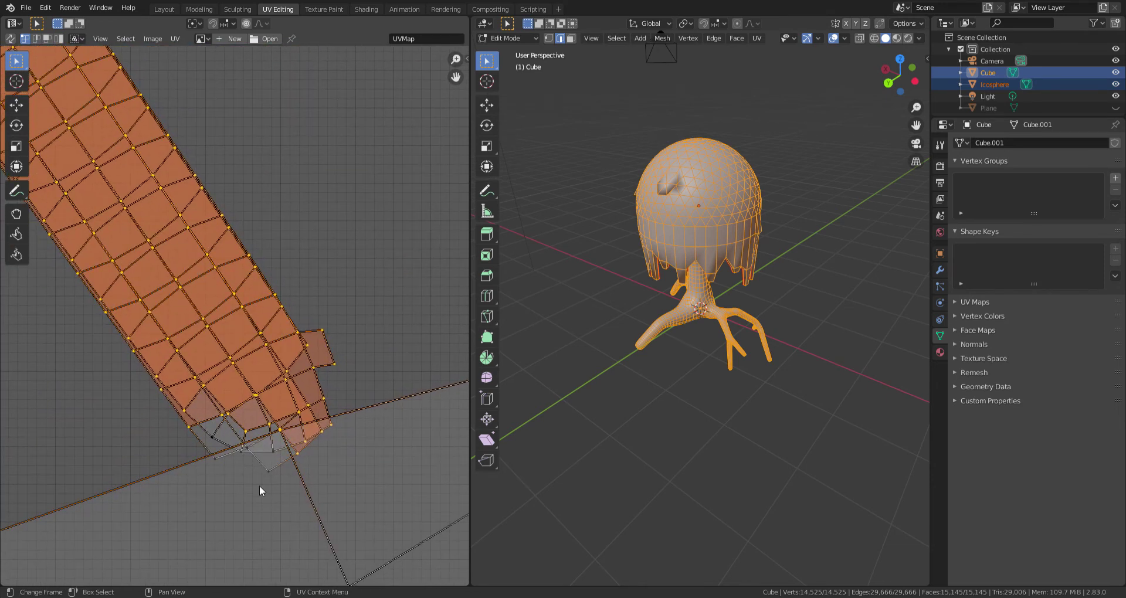
# Clear the UV selection and pick the whole connected branch island with L
pyautogui.press('c')
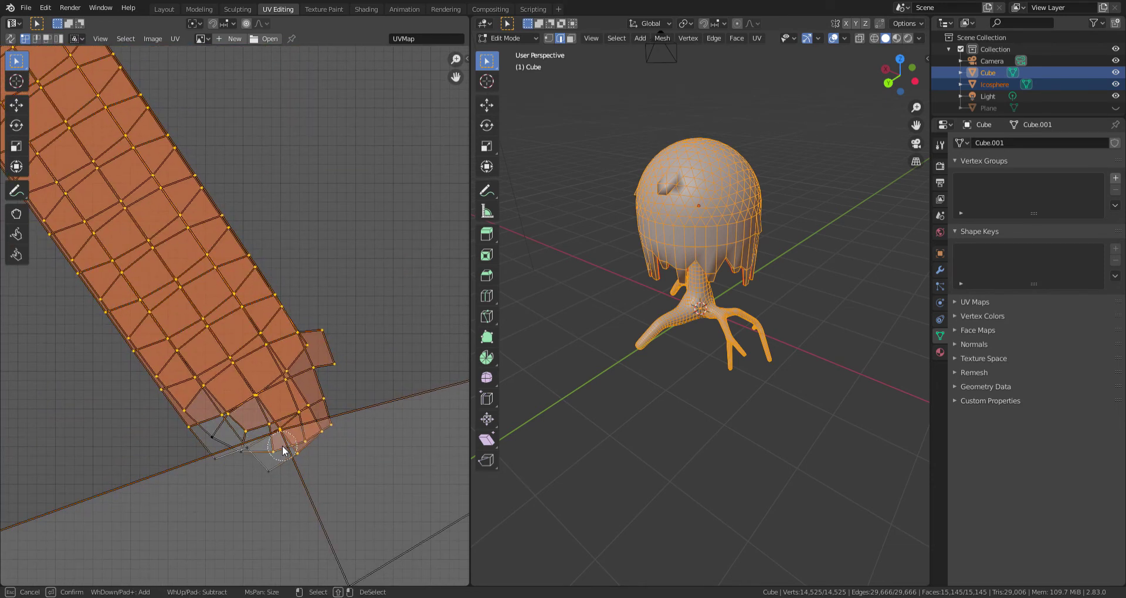
pyautogui.press('Escape')
pyautogui.hotkey('alt', 'a')
pyautogui.scroll(-2, 289, 284)
pyautogui.scroll(-2, 232, 287)
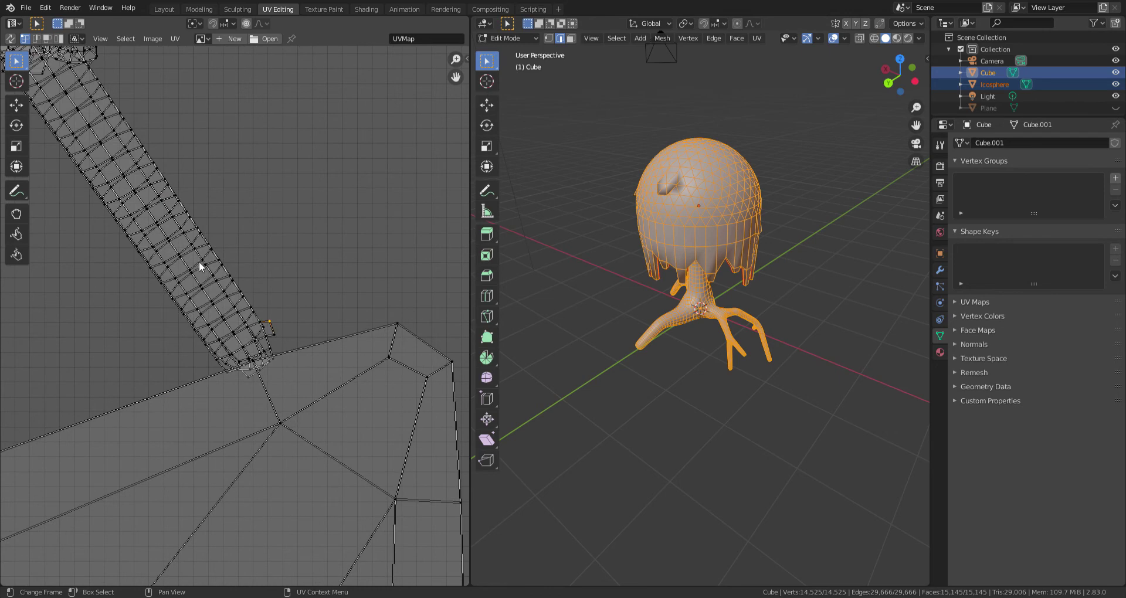
pyautogui.scroll(-1, 193, 239)
pyautogui.press('l')
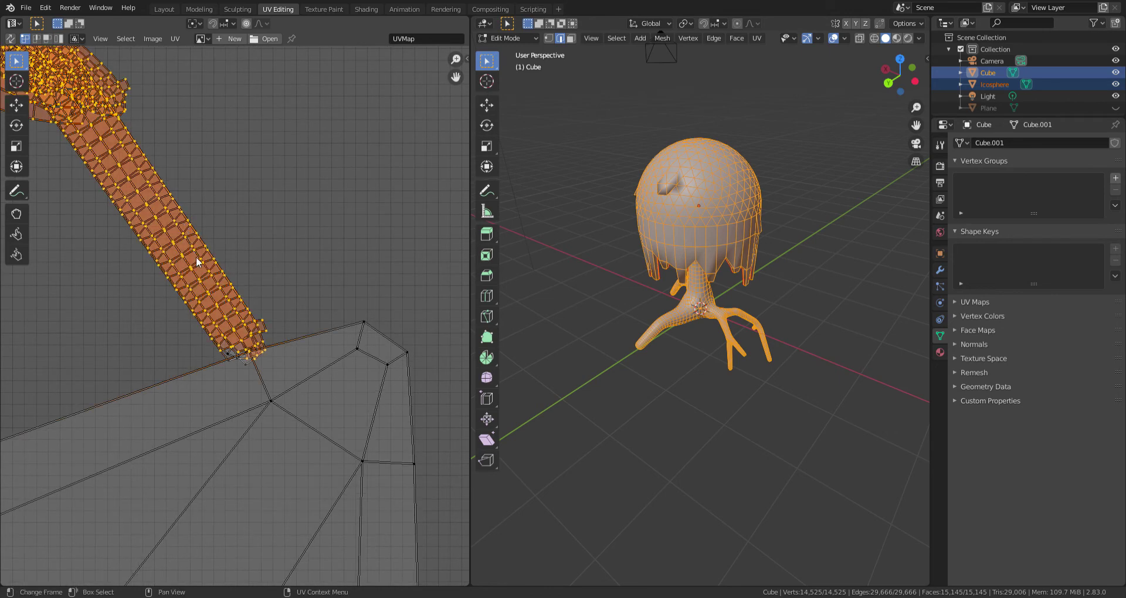
pyautogui.scroll(-3, 236, 317)
pyautogui.scroll(2, 246, 320)
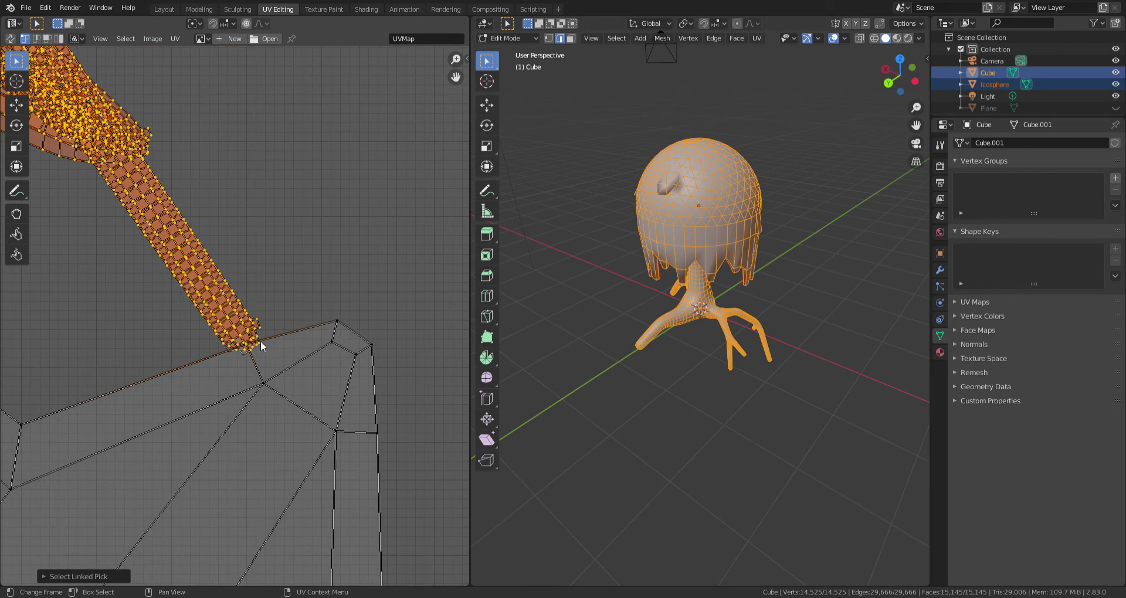
pyautogui.scroll(3, 254, 334)
# Deselect the branch tip faces, reselect the island, and add the remaining grey branch faces
pyautogui.press('c')
pyautogui.keyDown('shift'); pyautogui.moveTo(259, 395); pyautogui.dragTo(265, 392); pyautogui.keyUp('shift')
pyautogui.press('Escape')
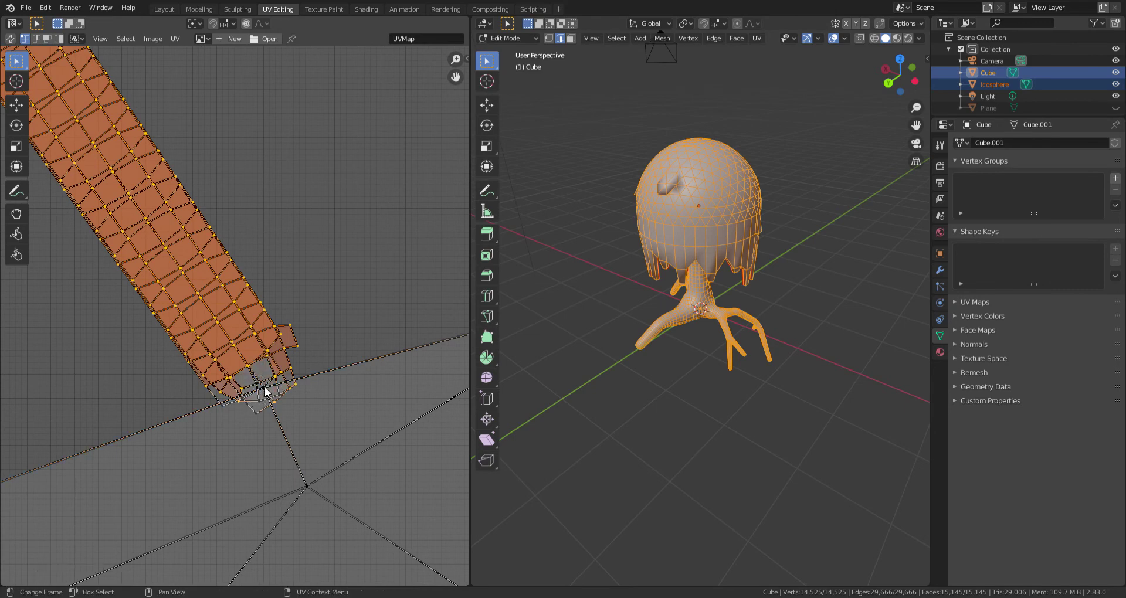
pyautogui.press('l')
pyautogui.scroll(-3, 237, 289)
pyautogui.scroll(-3, 237, 289)
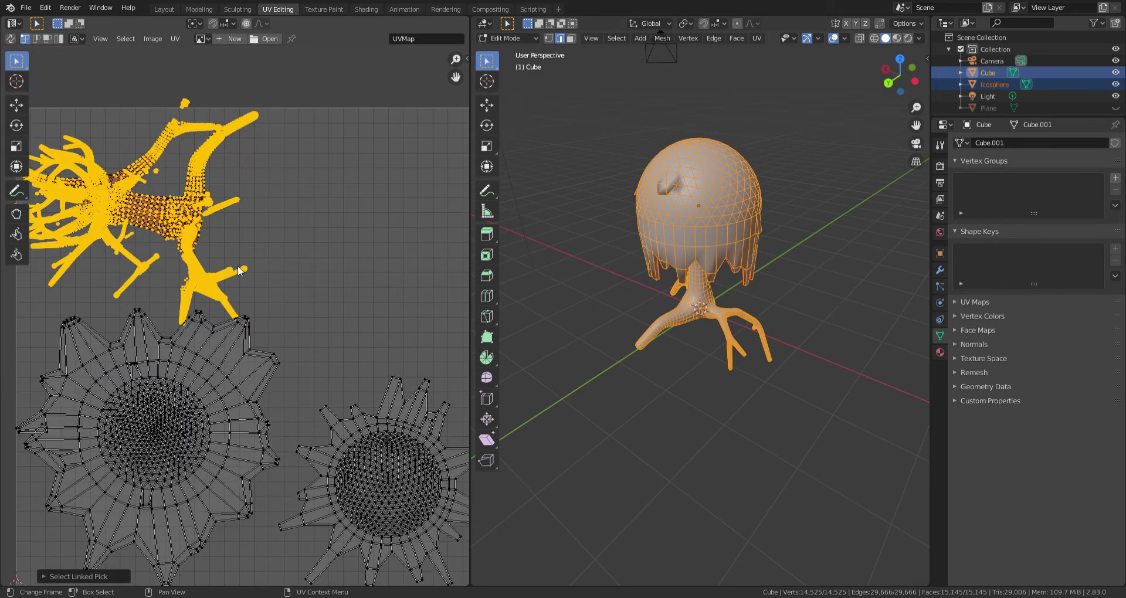
pyautogui.scroll(3, 283, 329)
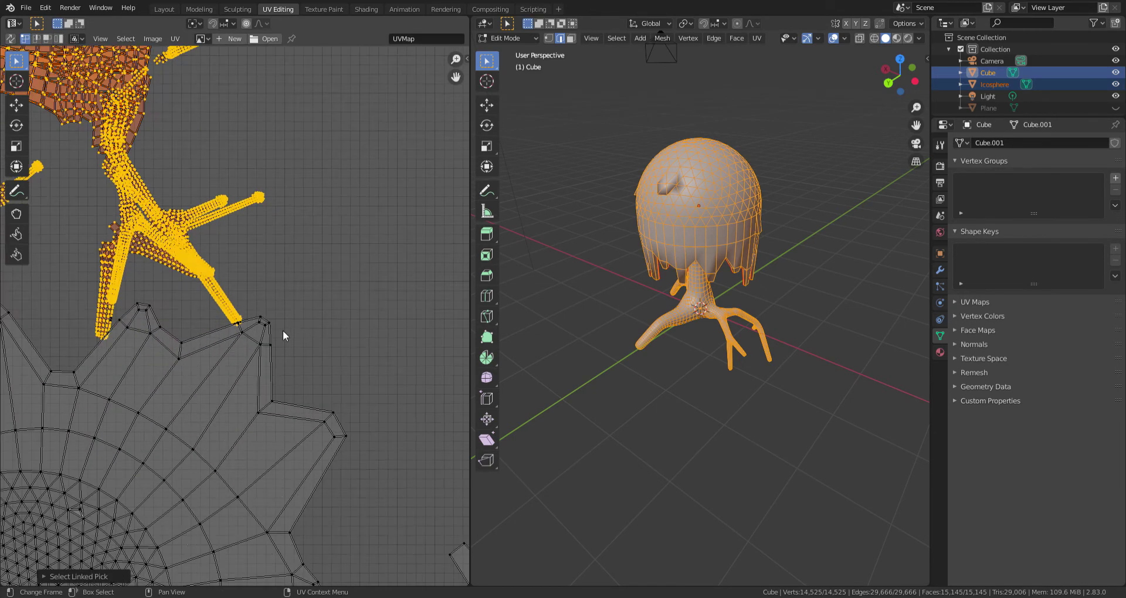
pyautogui.scroll(5, 358, 302)
pyautogui.scroll(3, 354, 324)
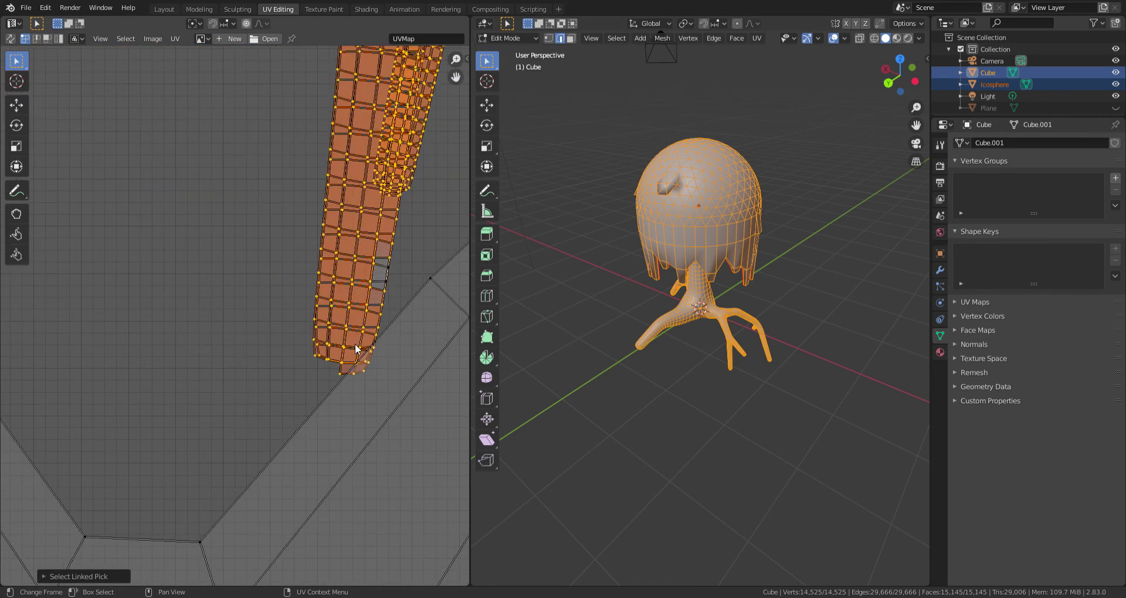
pyautogui.press('c')
pyautogui.moveTo(393, 247); pyautogui.dragTo(386, 278)
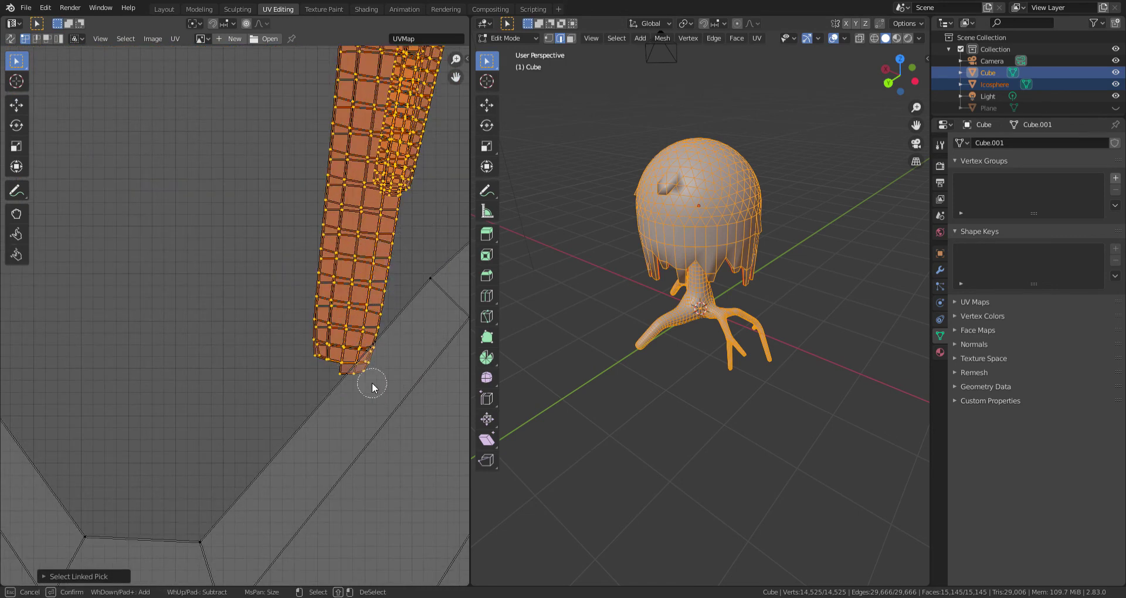
# Deselect the branch tip faces overlapping the cap and select the connected branch island
pyautogui.rightClick(372, 358)
pyautogui.scroll(-4, 355, 352)
pyautogui.scroll(-2, 387, 314)
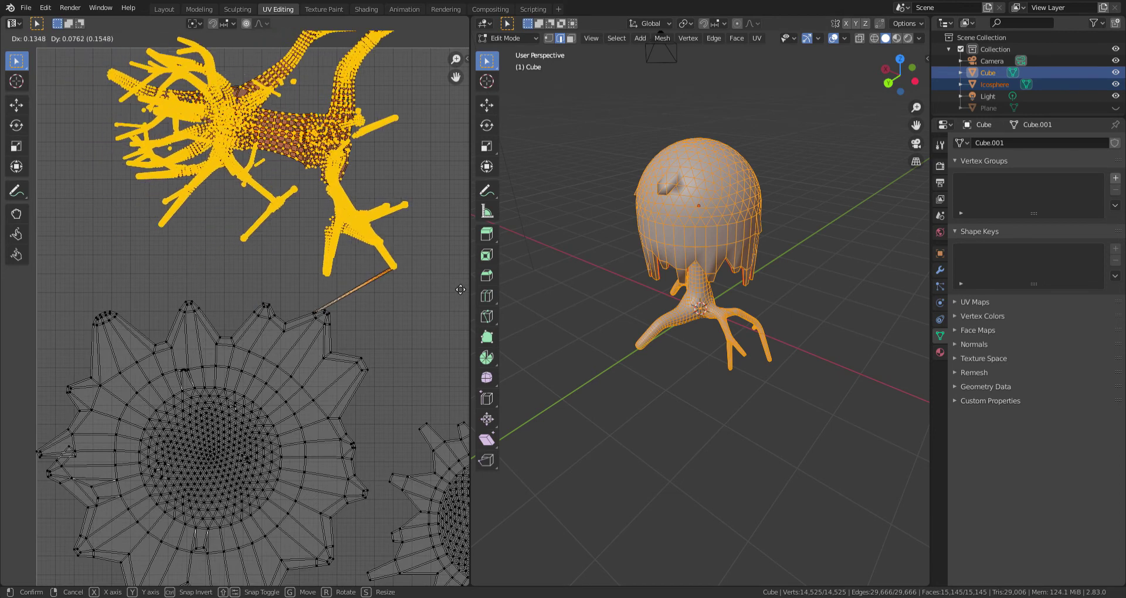
pyautogui.scroll(2, 321, 306)
pyautogui.scroll(2, 321, 306)
pyautogui.scroll(3, 246, 323)
pyautogui.scroll(2, 219, 337)
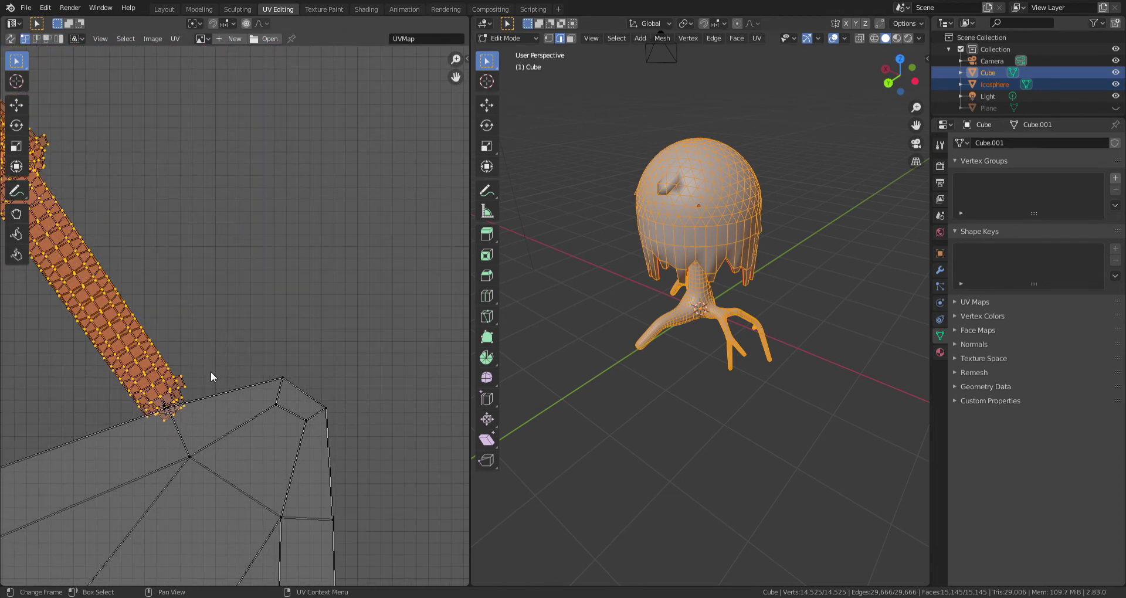
pyautogui.scroll(2, 210, 371)
pyautogui.moveTo(201, 416); pyautogui.dragTo(318, 359, button='middle')
pyautogui.scroll(3, 318, 360)
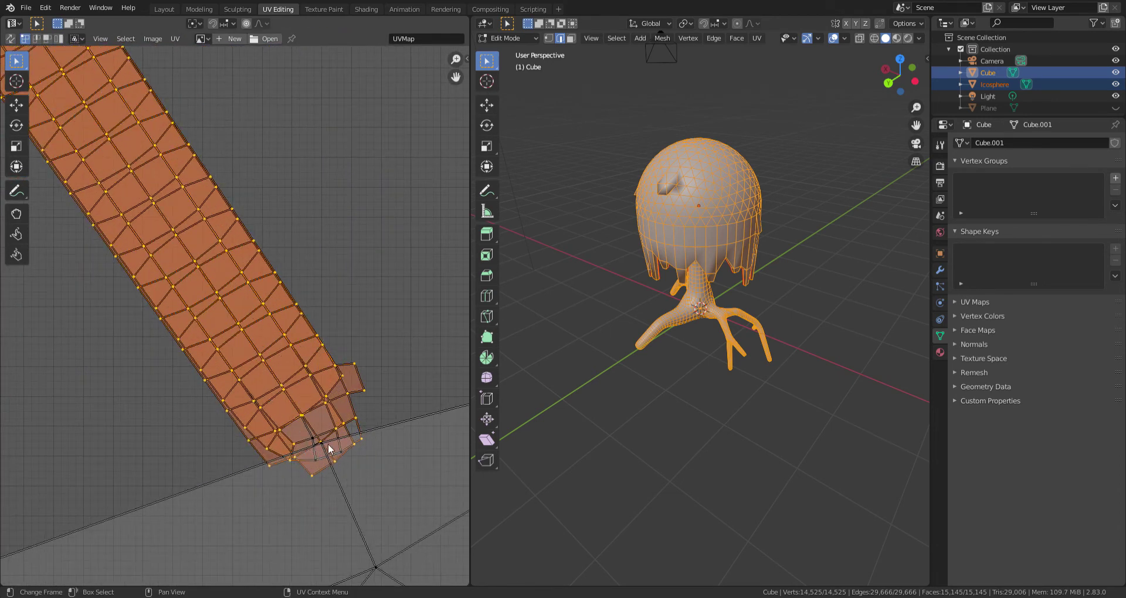
pyautogui.press('c')
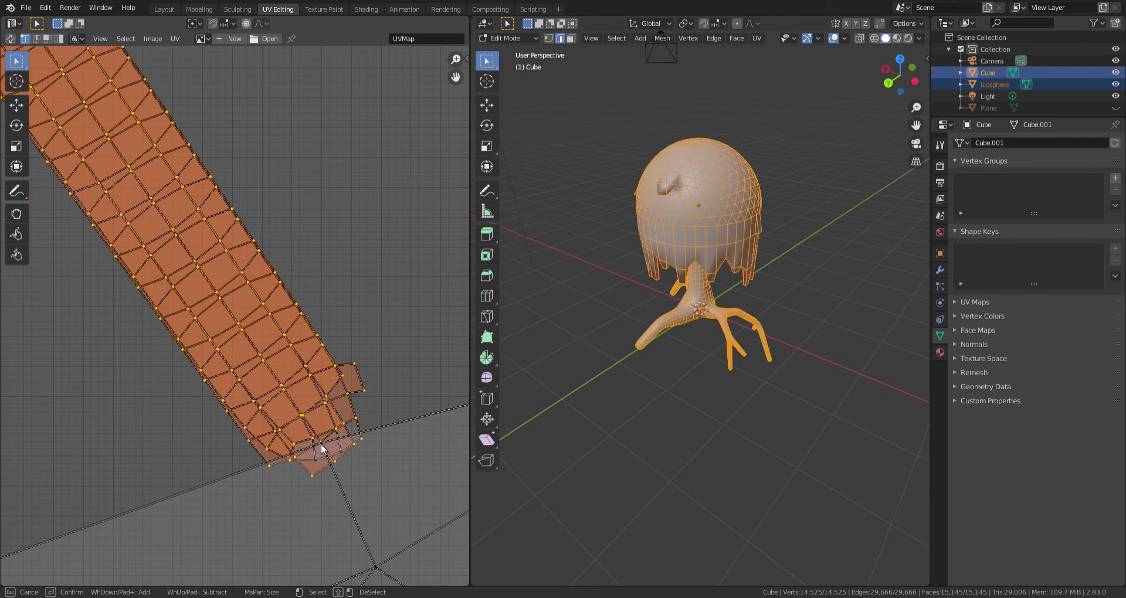
pyautogui.keyDown('shift'); pyautogui.click(322, 443); pyautogui.keyUp('shift')
pyautogui.press('Escape')
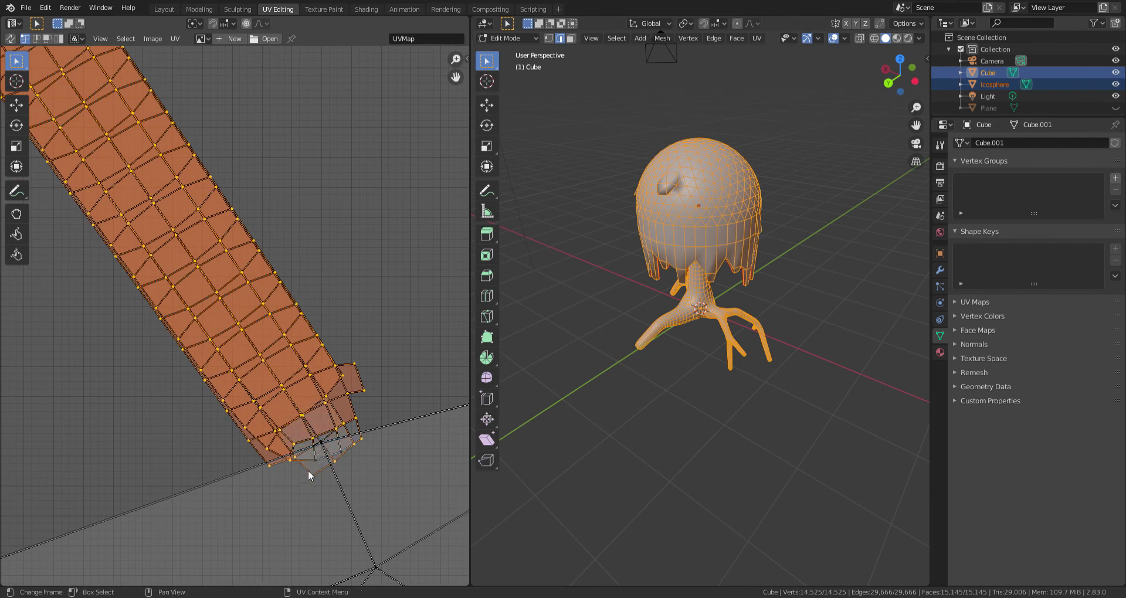
pyautogui.press('l')
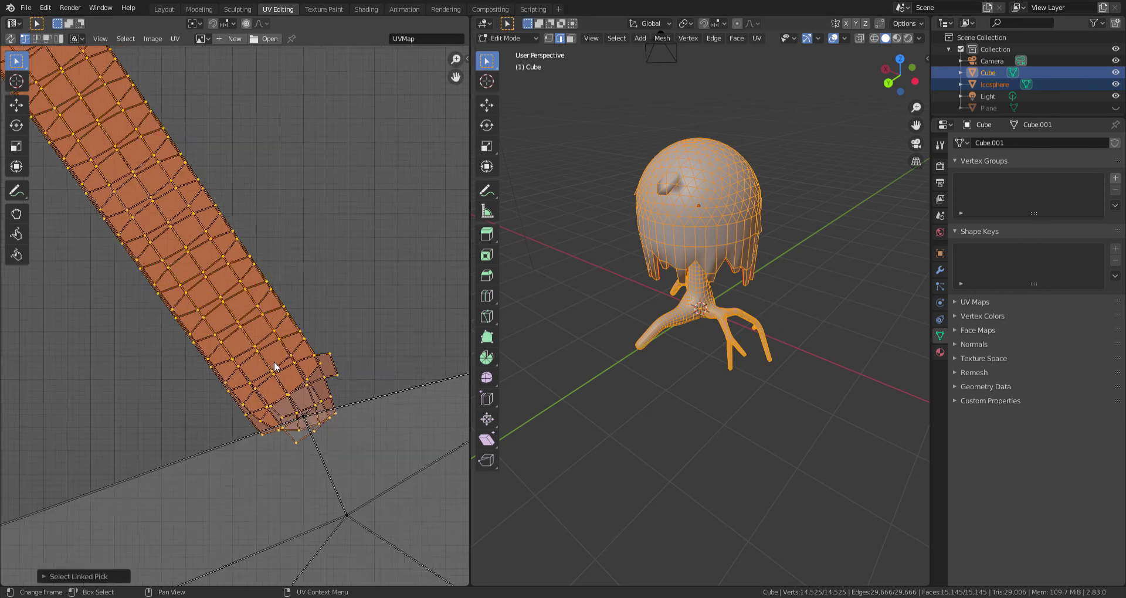
# Move the selected branch UVs upward
pyautogui.scroll(-2, 273, 362)
pyautogui.scroll(3, 350, 393)
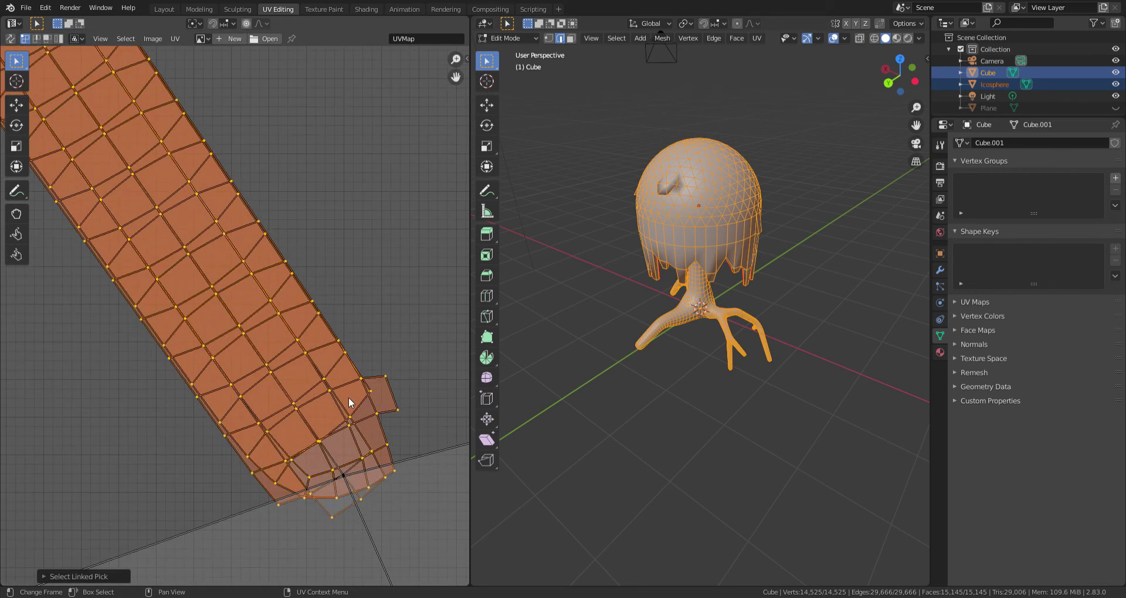
pyautogui.scroll(1, 350, 393)
pyautogui.press('g')
pyautogui.click(334, 206)
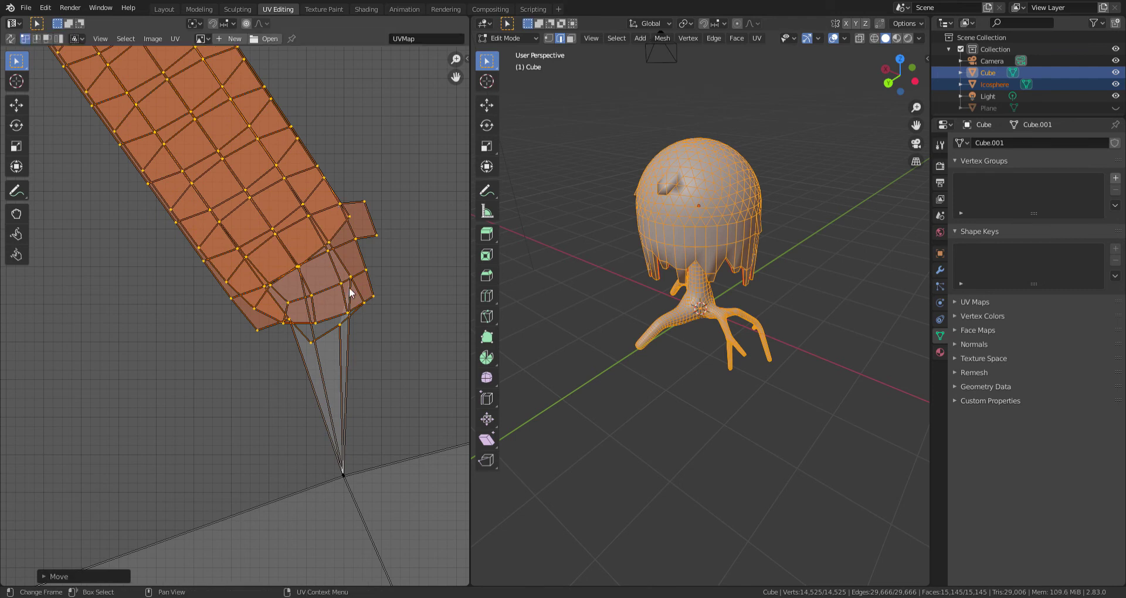
# Select the single tip vertex and grow the selection to its whole island with Ctrl+L
pyautogui.press('c')
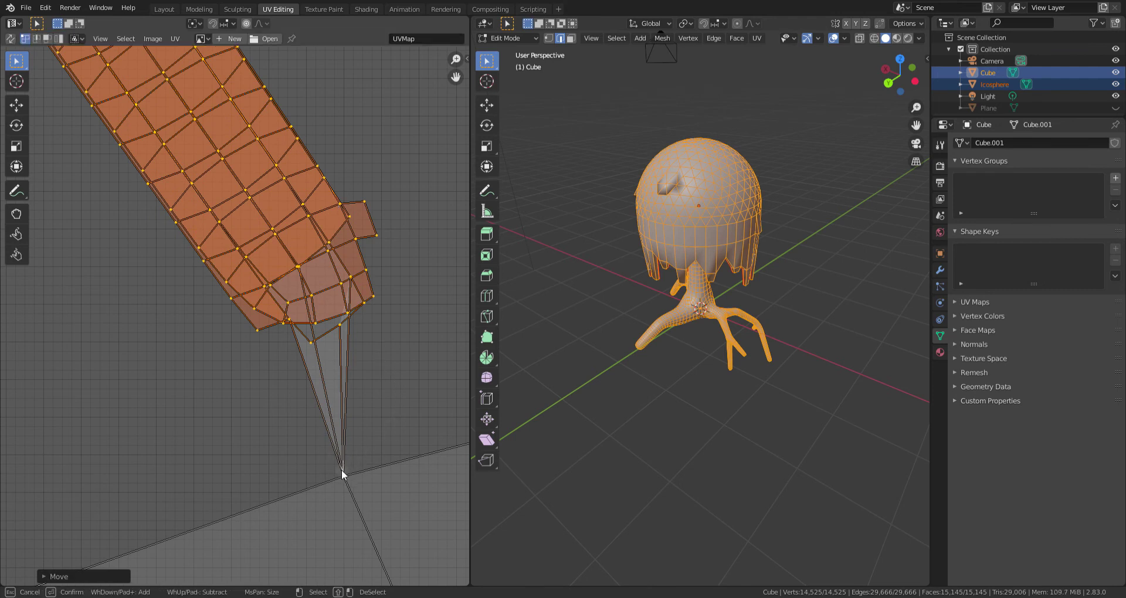
pyautogui.click(343, 474)
pyautogui.press('Escape')
pyautogui.click(365, 417)
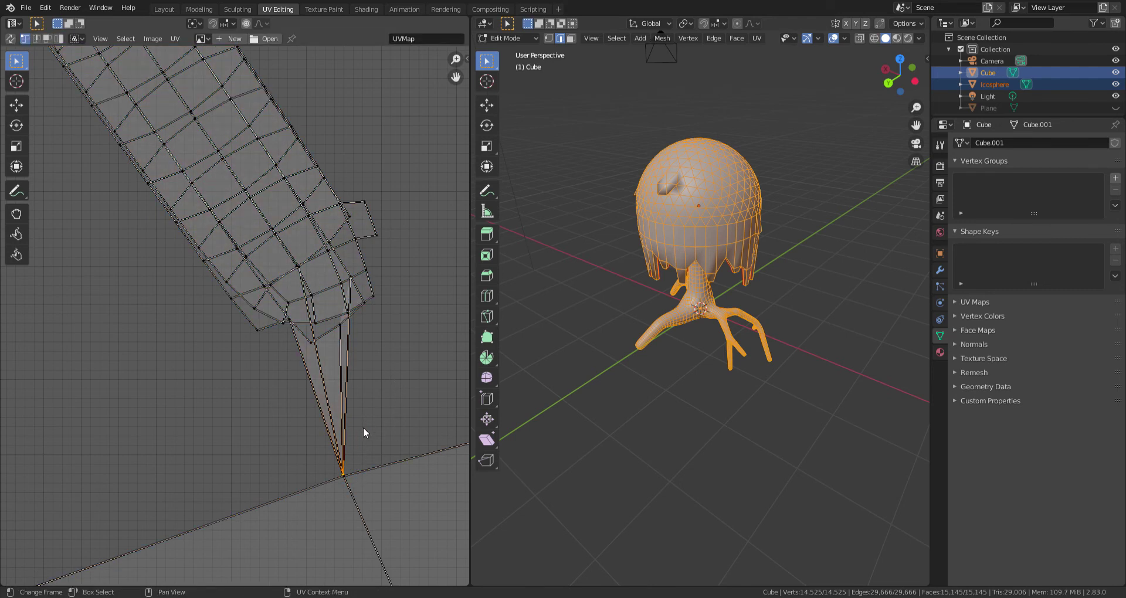
pyautogui.hotkey('ctrl', 'l')
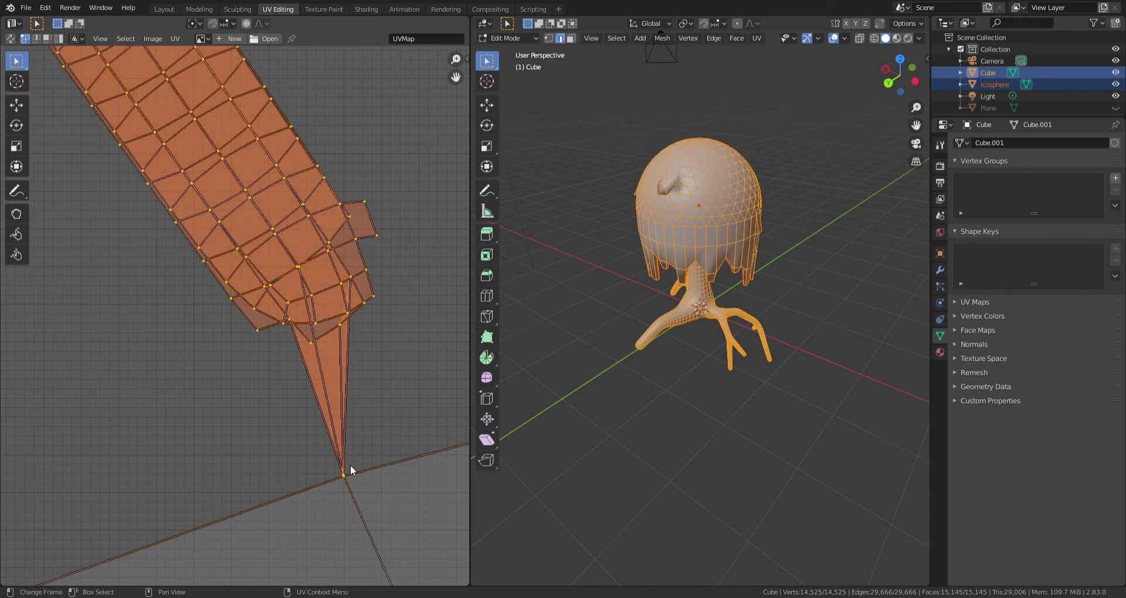
# Paint-select the stem island and move it above the two cap islands
pyautogui.scroll(3, 350, 466)
pyautogui.scroll(-3, 350, 463)
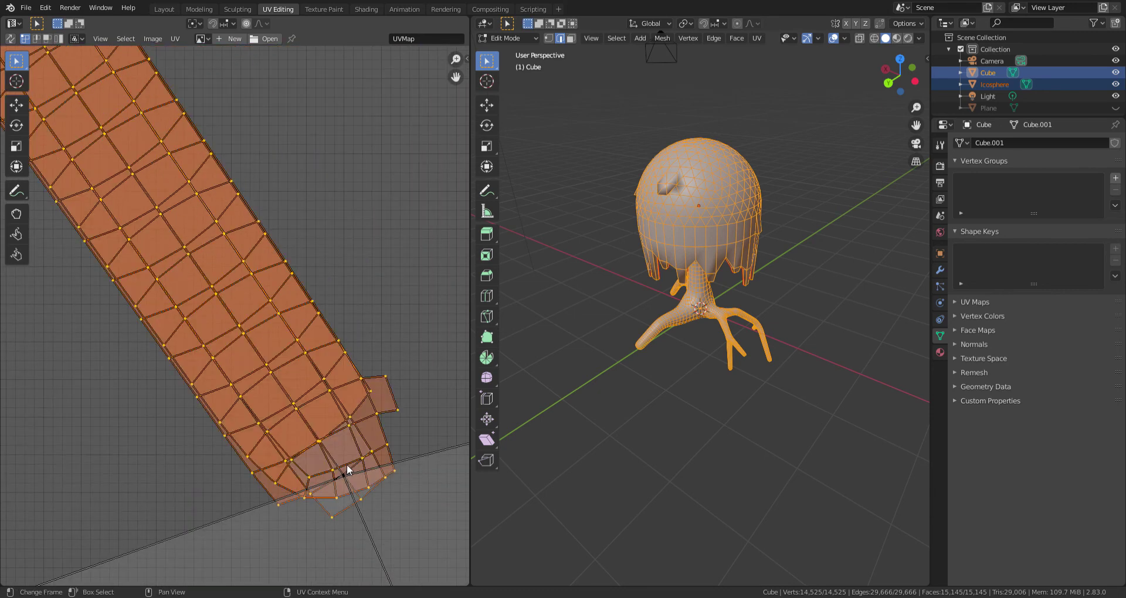
pyautogui.scroll(3, 347, 302)
pyautogui.scroll(2, 348, 301)
pyautogui.moveTo(347, 302); pyautogui.dragTo(205, 366, button='middle')
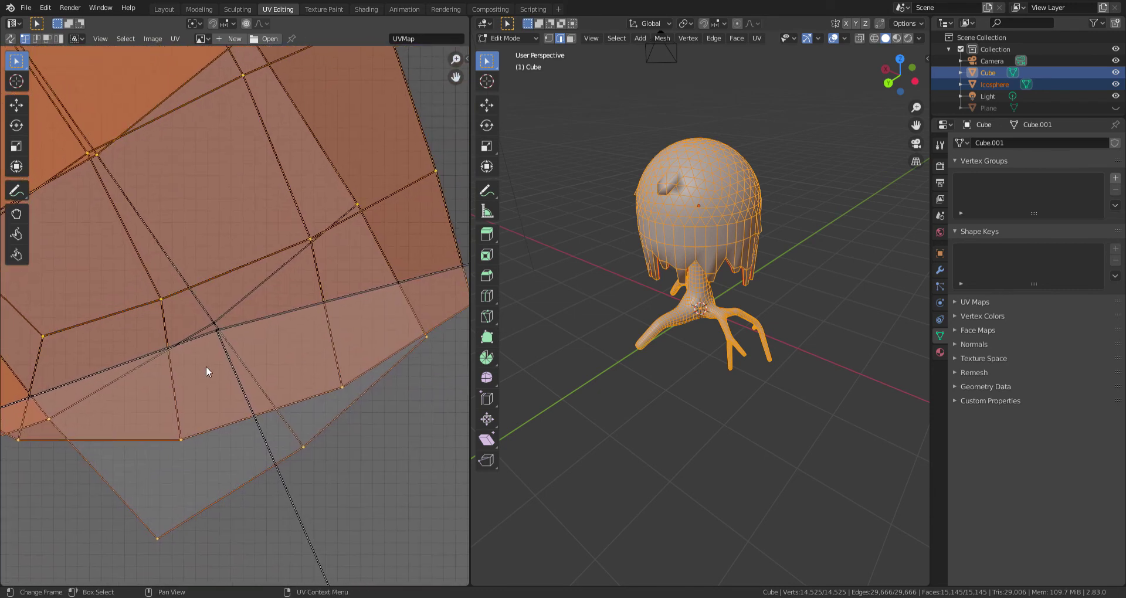
pyautogui.press('c')
pyautogui.press('Escape')
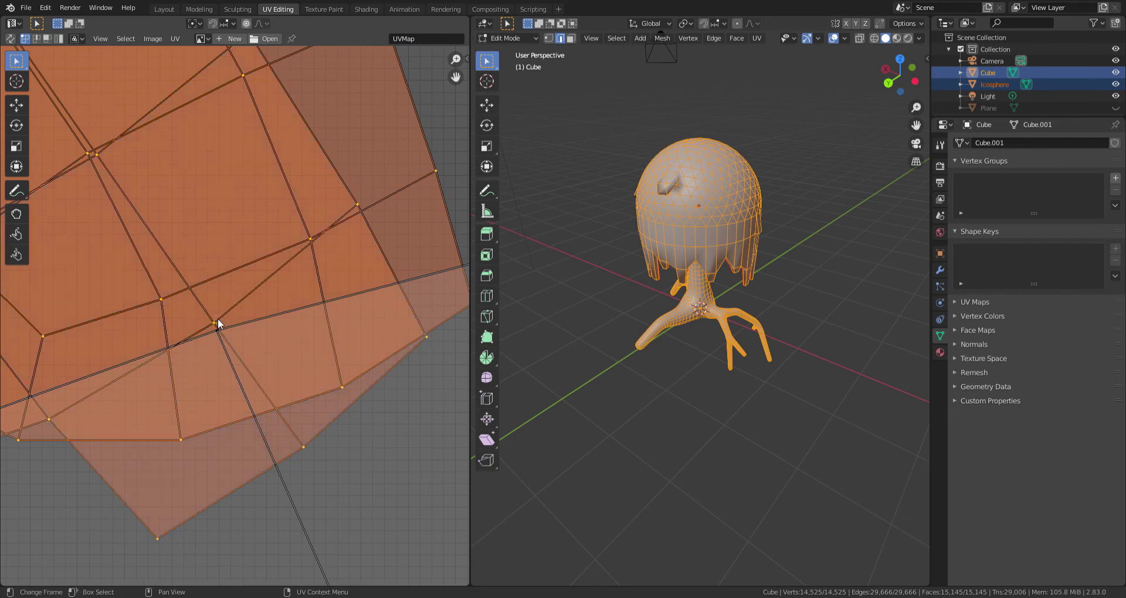
pyautogui.scroll(-3, 252, 333)
pyautogui.scroll(-2, 251, 306)
pyautogui.press('g')
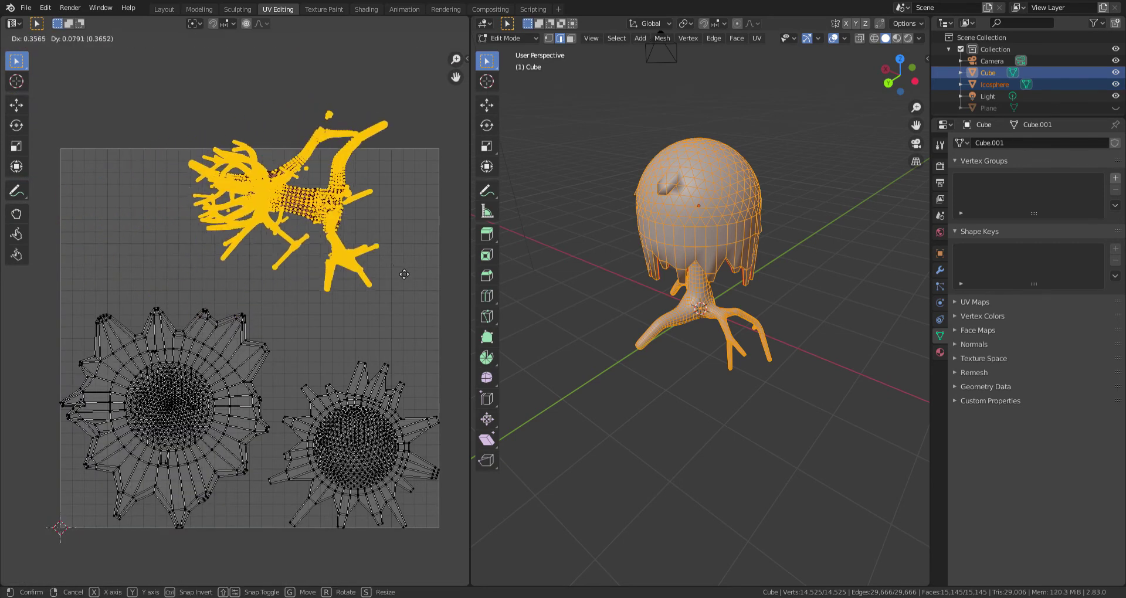
pyautogui.click(431, 326)
# Shrink the stem island, reposition it, and deselect it
pyautogui.press('s')
pyautogui.moveTo(411, 299); pyautogui.dragTo(361, 299, button='middle')
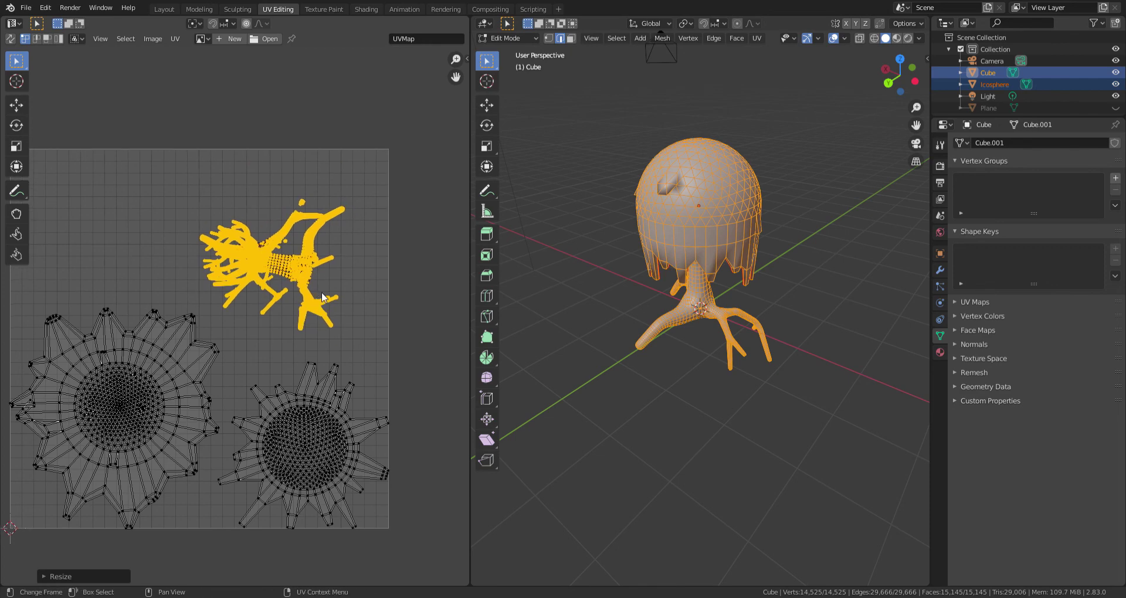
pyautogui.press('g')
pyautogui.click(345, 277)
pyautogui.click(200, 195)
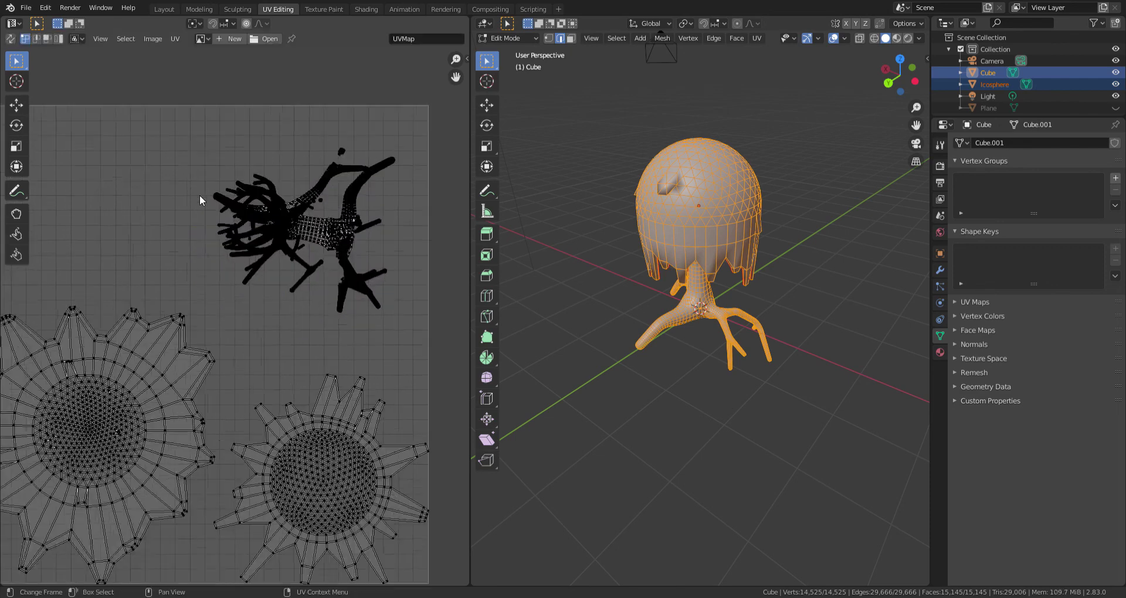
# Move one branch island off to the upper left
pyautogui.scroll(3, 253, 237)
pyautogui.scroll(2, 176, 282)
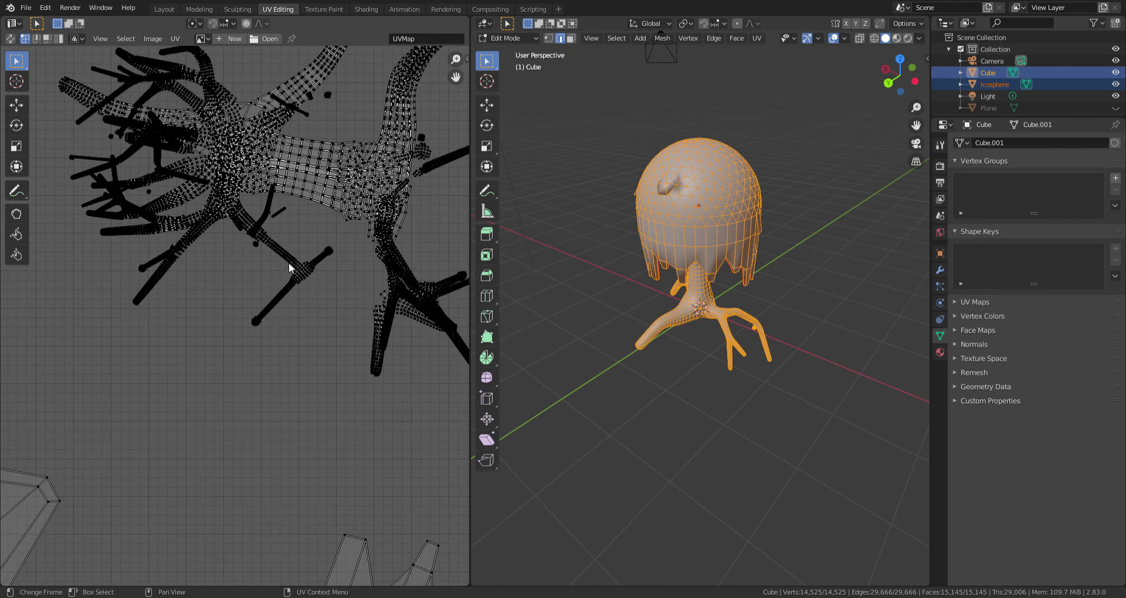
pyautogui.press('l')
pyautogui.scroll(-2, 311, 304)
pyautogui.press('g')
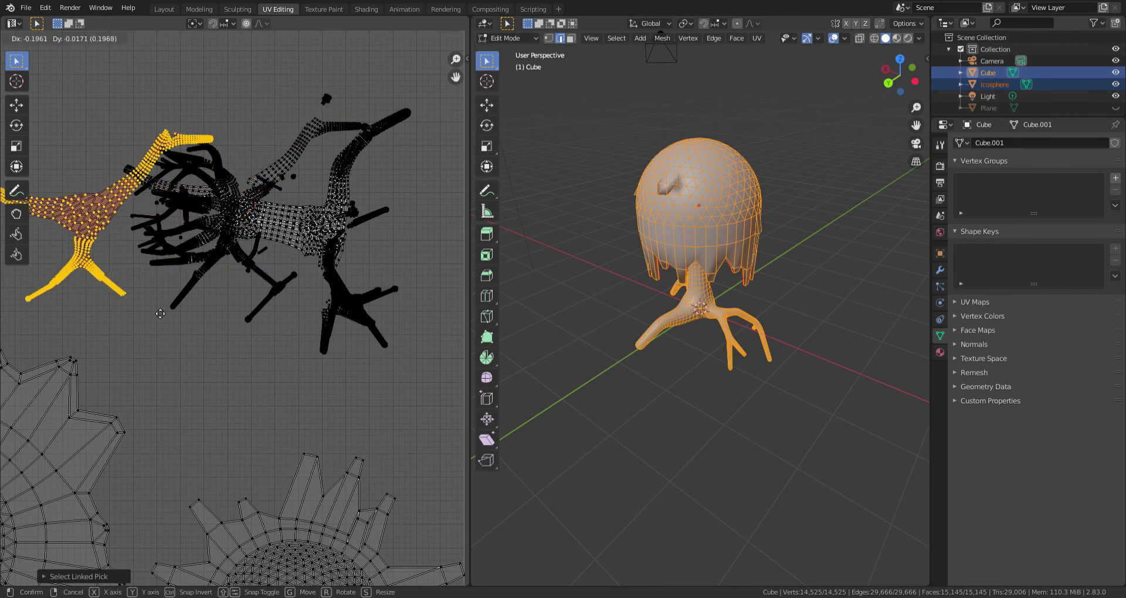
pyautogui.click(91, 99)
pyautogui.scroll(-3, 206, 267)
pyautogui.click(221, 210)
# Move a second branch island beside the first one
pyautogui.scroll(3, 221, 210)
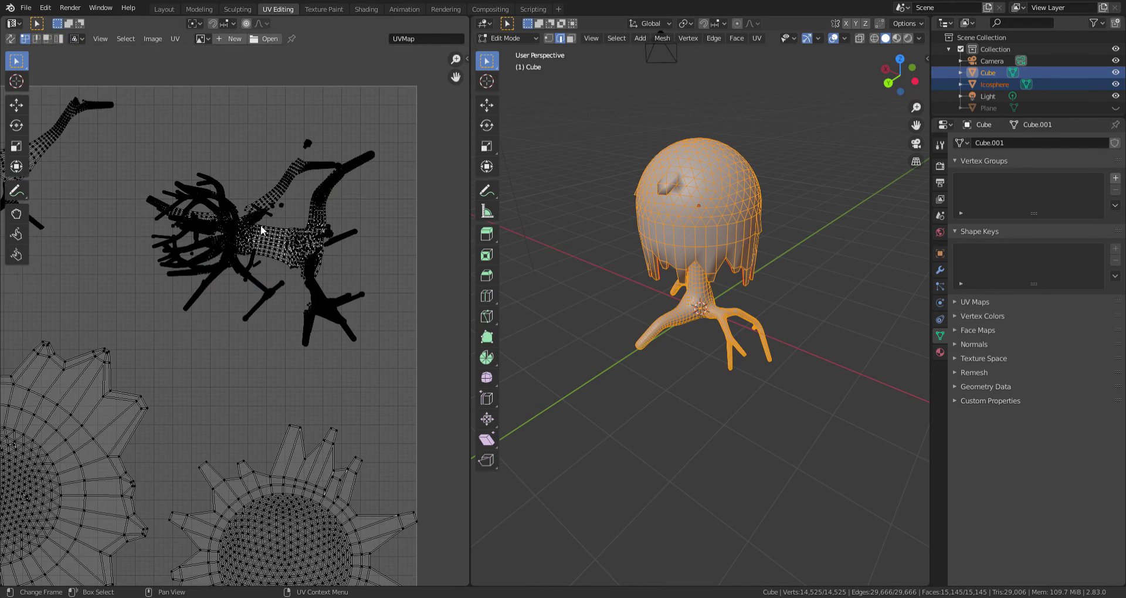
pyautogui.press('l')
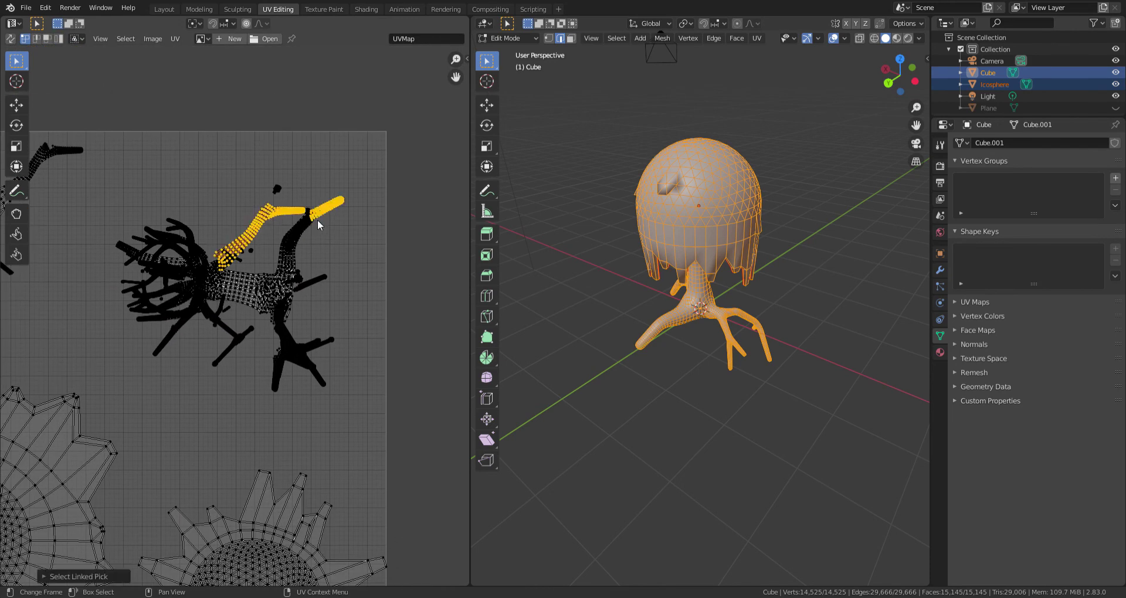
pyautogui.scroll(2, 333, 227)
pyautogui.scroll(-2, 333, 228)
pyautogui.press('g')
pyautogui.click(207, 202)
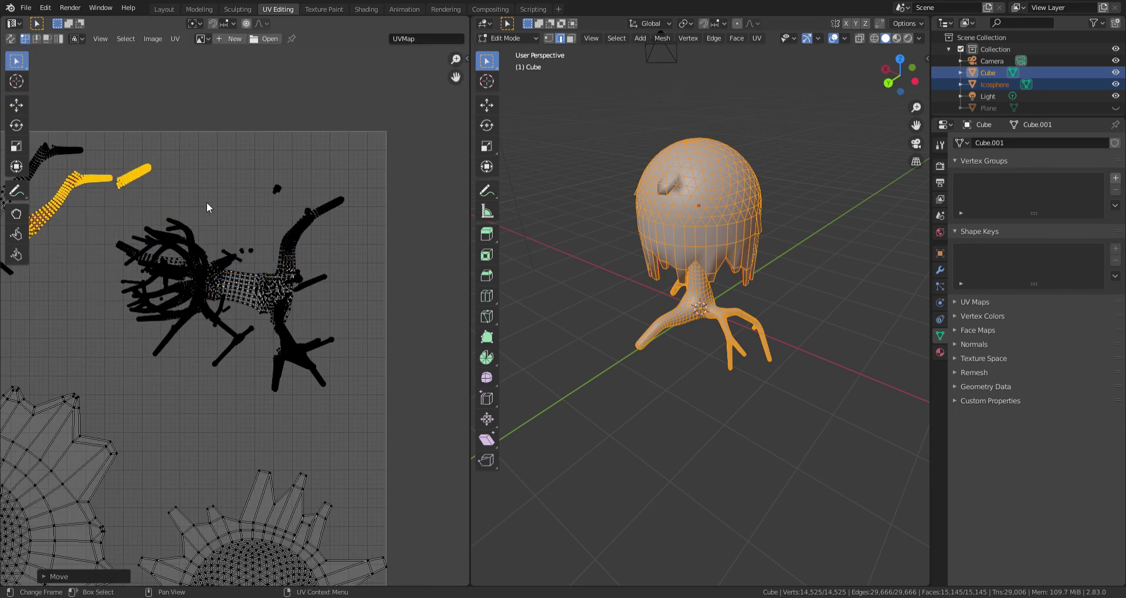
pyautogui.moveTo(311, 206); pyautogui.dragTo(343, 229, button='middle')
# Place the stick and Y-shaped branch islands on the left, clear of the stem
pyautogui.scroll(2, 344, 228)
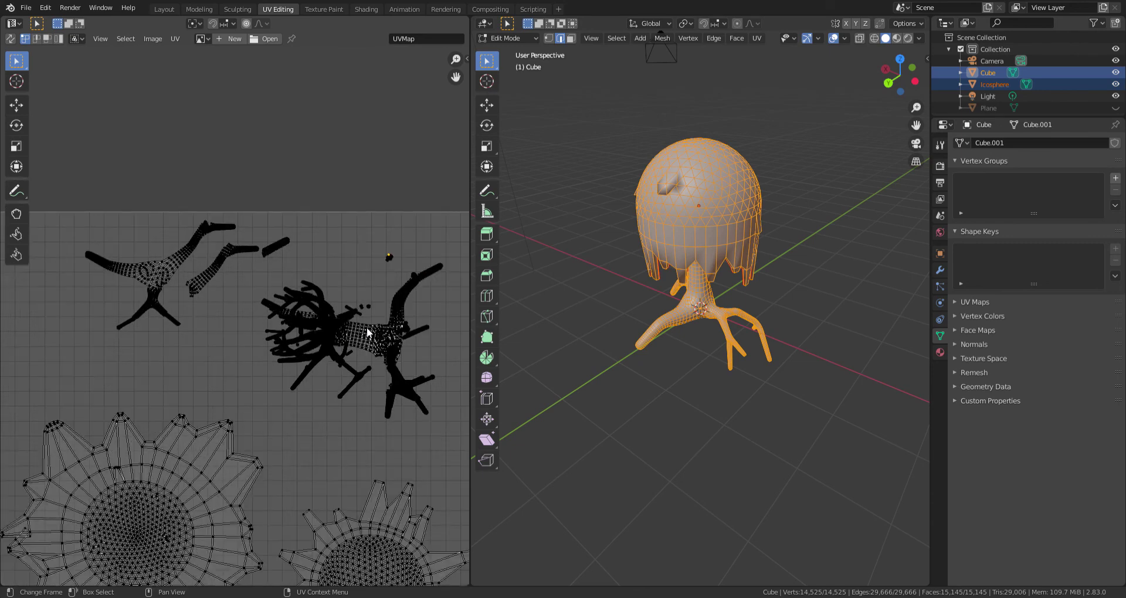
pyautogui.scroll(-2, 367, 328)
pyautogui.scroll(3, 252, 301)
pyautogui.press('l')
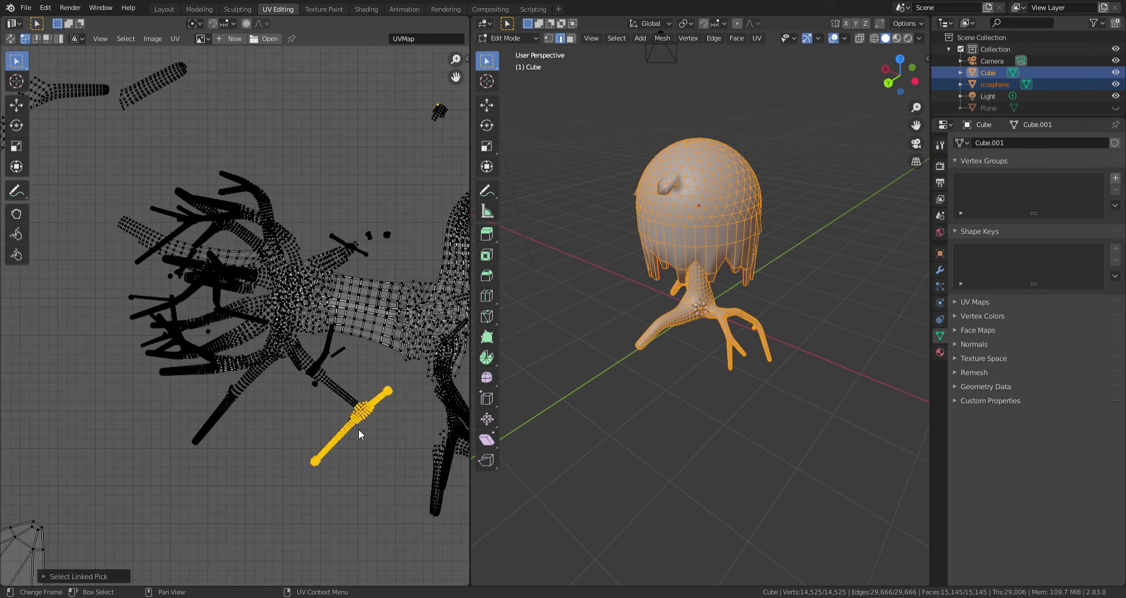
pyautogui.press('l')
pyautogui.scroll(-2, 396, 491)
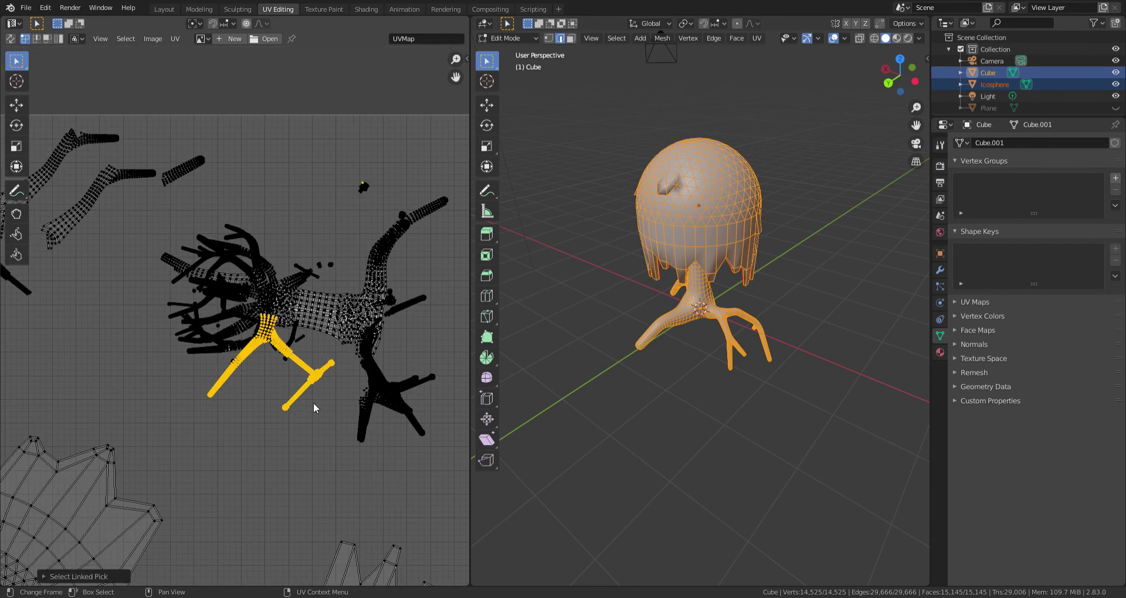
pyautogui.press('g')
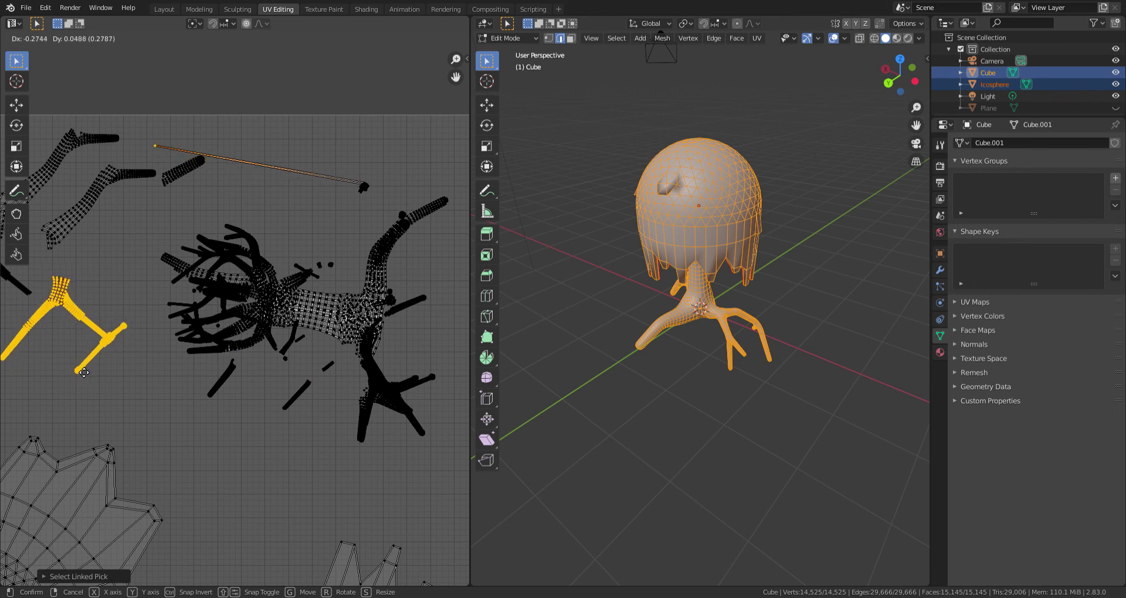
pyautogui.press('Escape')
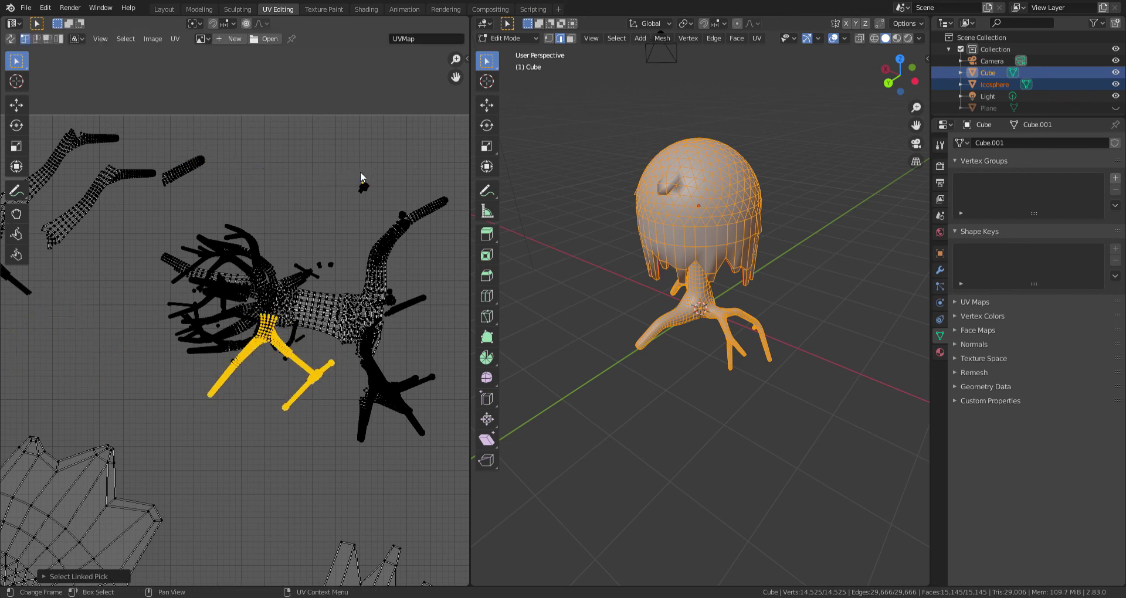
pyautogui.press('c')
pyautogui.press('Escape')
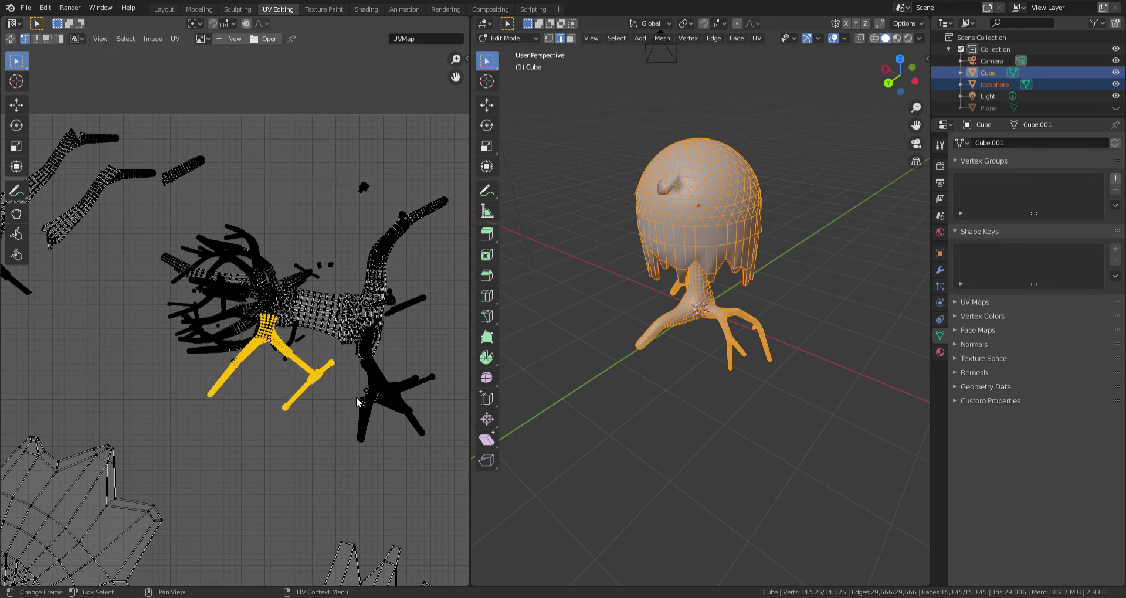
pyautogui.press('g')
pyautogui.click(184, 332)
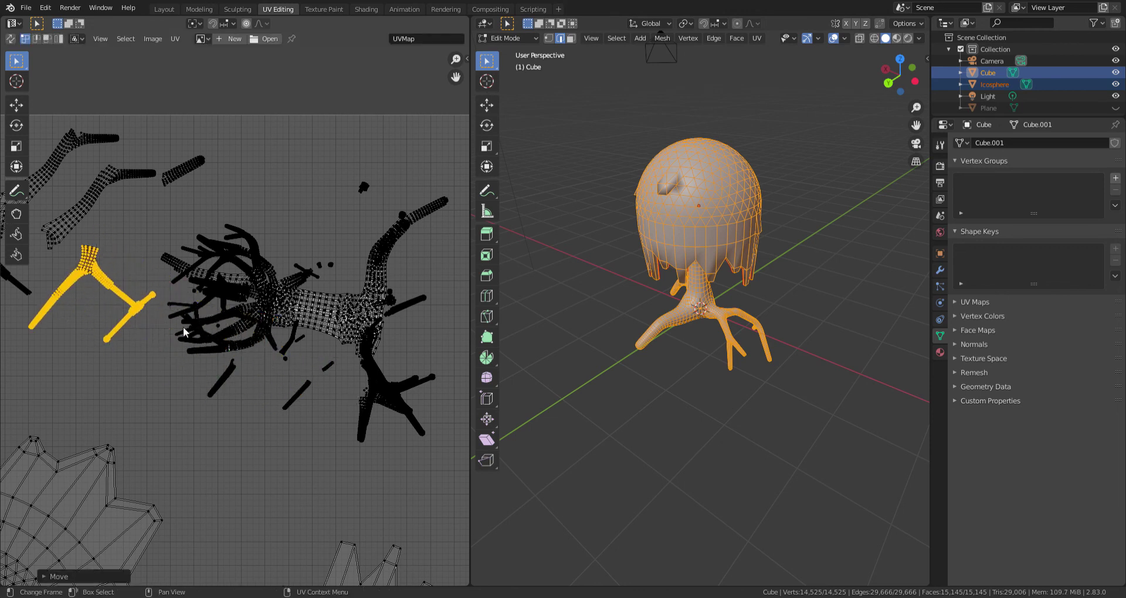
pyautogui.click(134, 259)
# Move and rotate the small stick island into place on the left
pyautogui.scroll(1, 139, 312)
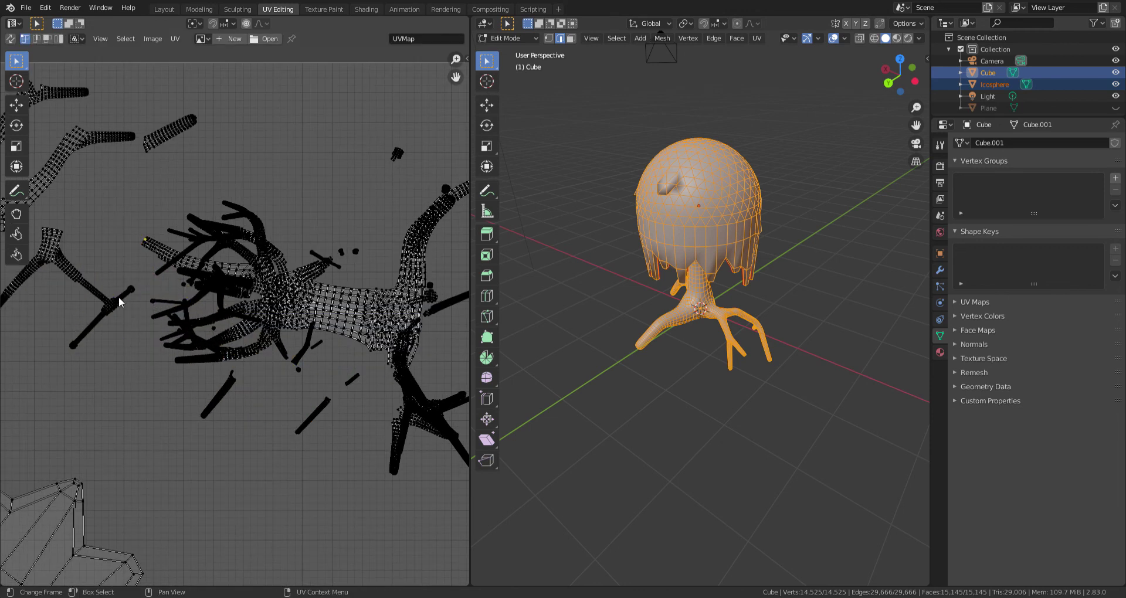
pyautogui.press('l')
pyautogui.press('g')
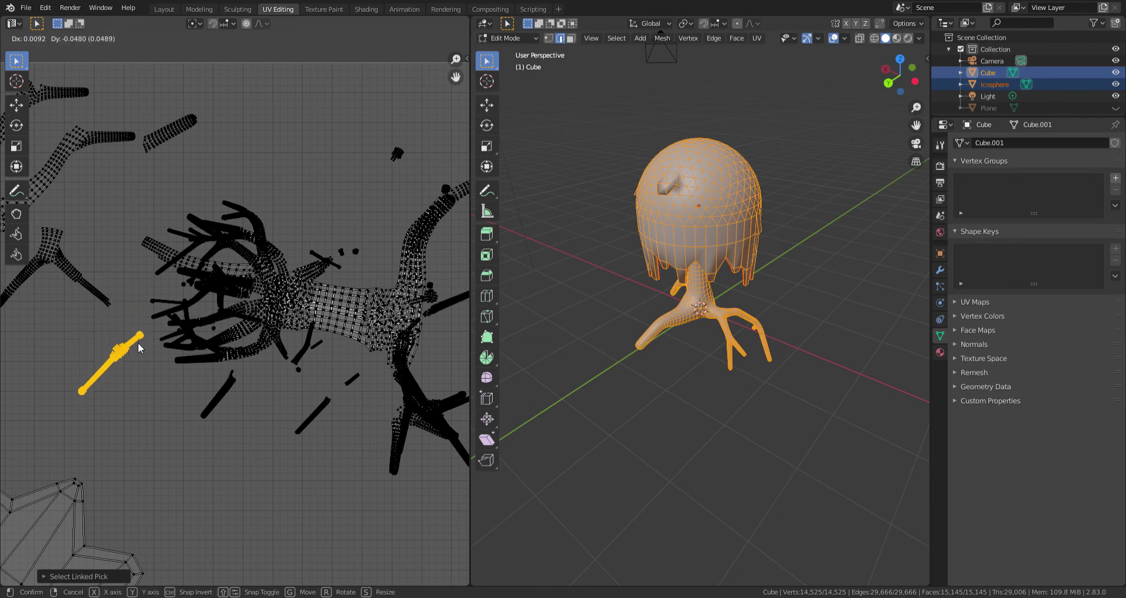
pyautogui.press('r')
pyautogui.click(97, 252)
pyautogui.scroll(-5, 97, 252)
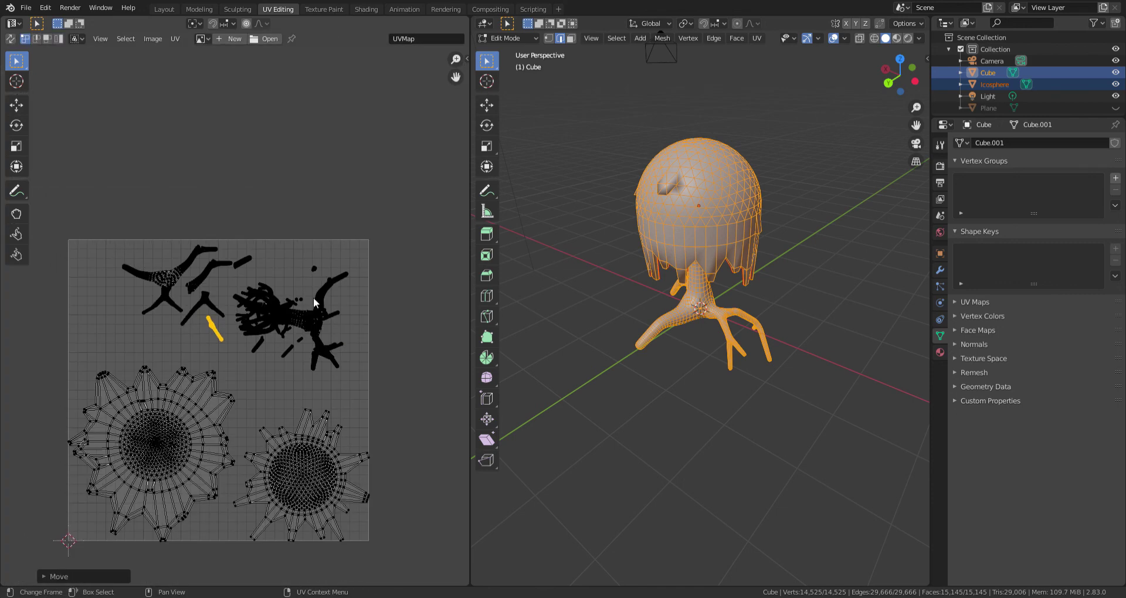
# Select the left branch islands and try enlarging them, undoing the oversized scale
pyautogui.scroll(2, 241, 204)
pyautogui.click(241, 205)
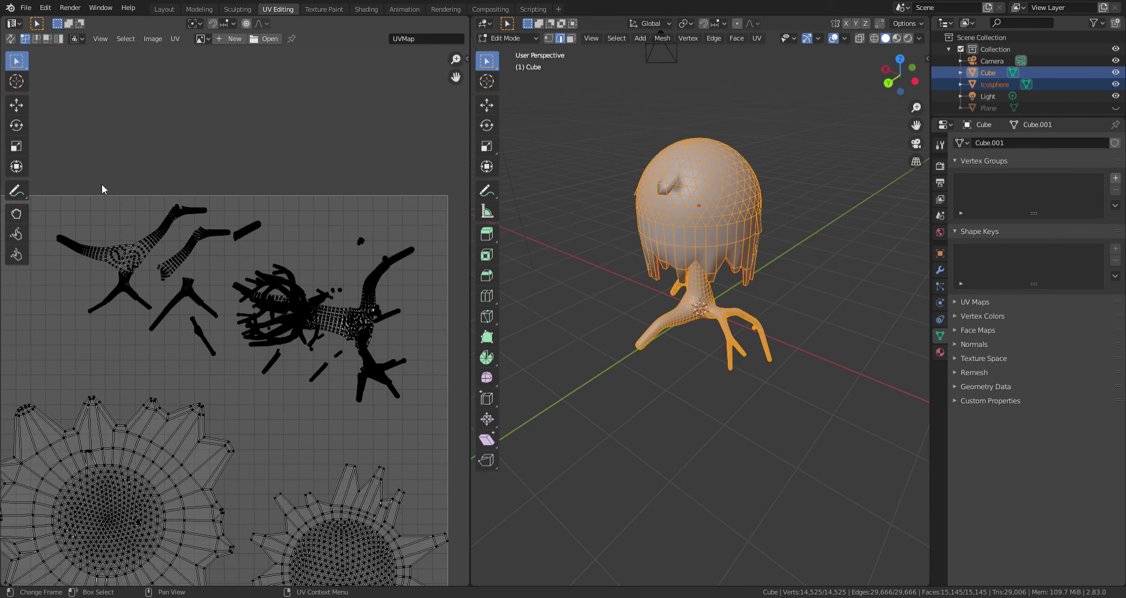
pyautogui.press('l')
pyautogui.press('l')
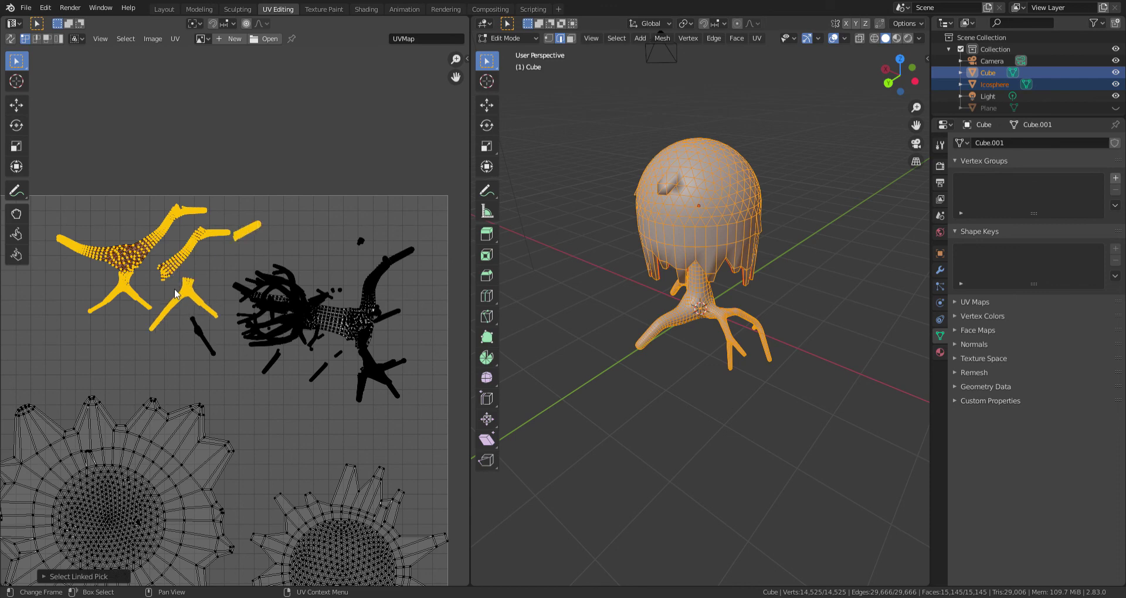
pyautogui.scroll(-3, 241, 307)
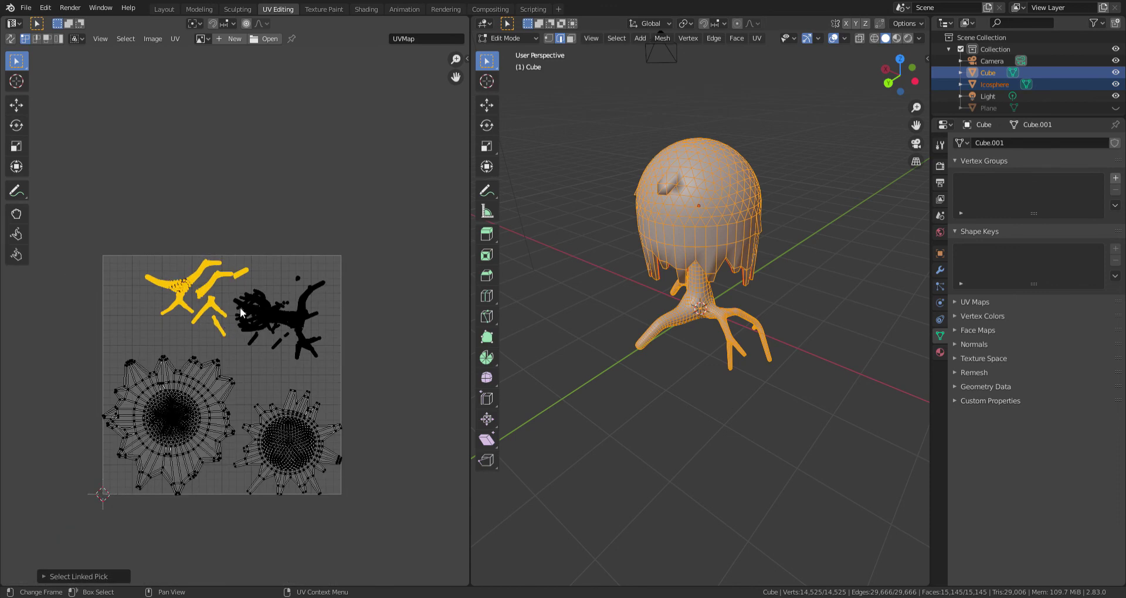
pyautogui.press('s')
pyautogui.click(118, 245)
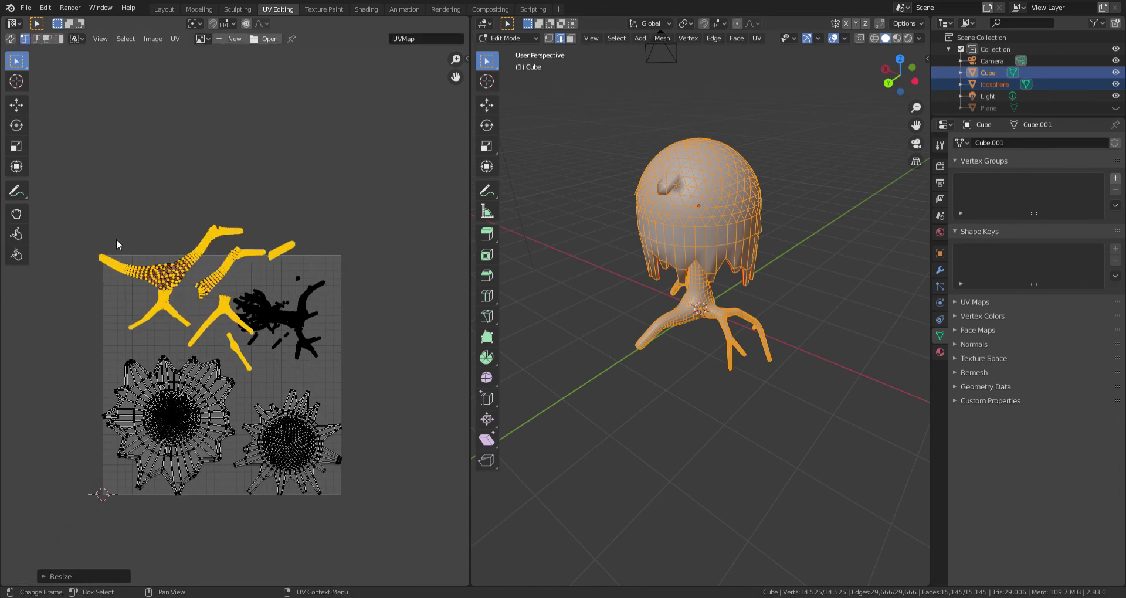
pyautogui.hotkey('ctrl', 'z')
# Scale the branch islands up slightly (about 1.2), reposition them, and deselect
pyautogui.press('s')
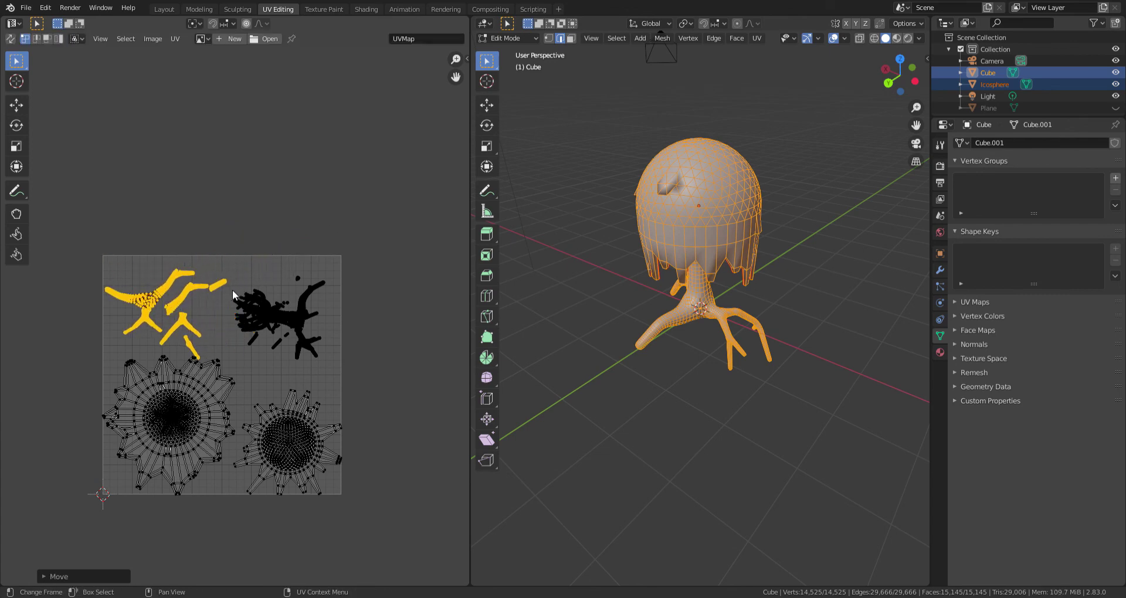
pyautogui.click(267, 277)
pyautogui.press('g')
pyautogui.click(267, 277)
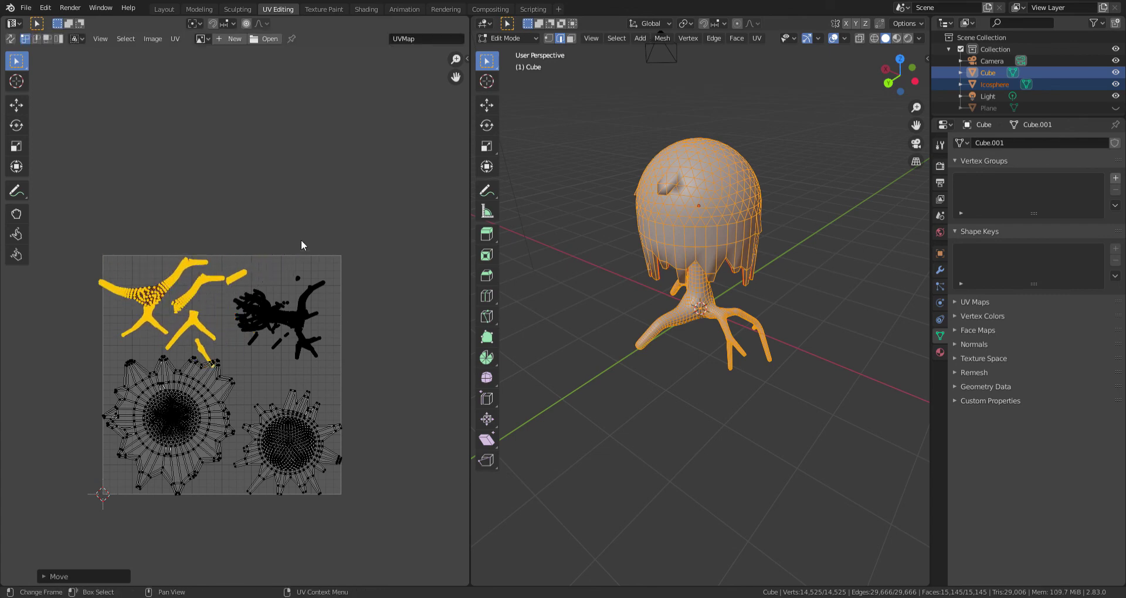
pyautogui.click(167, 275)
pyautogui.scroll(2, 308, 386)
pyautogui.scroll(1, 311, 327)
pyautogui.scroll(-2, 310, 327)
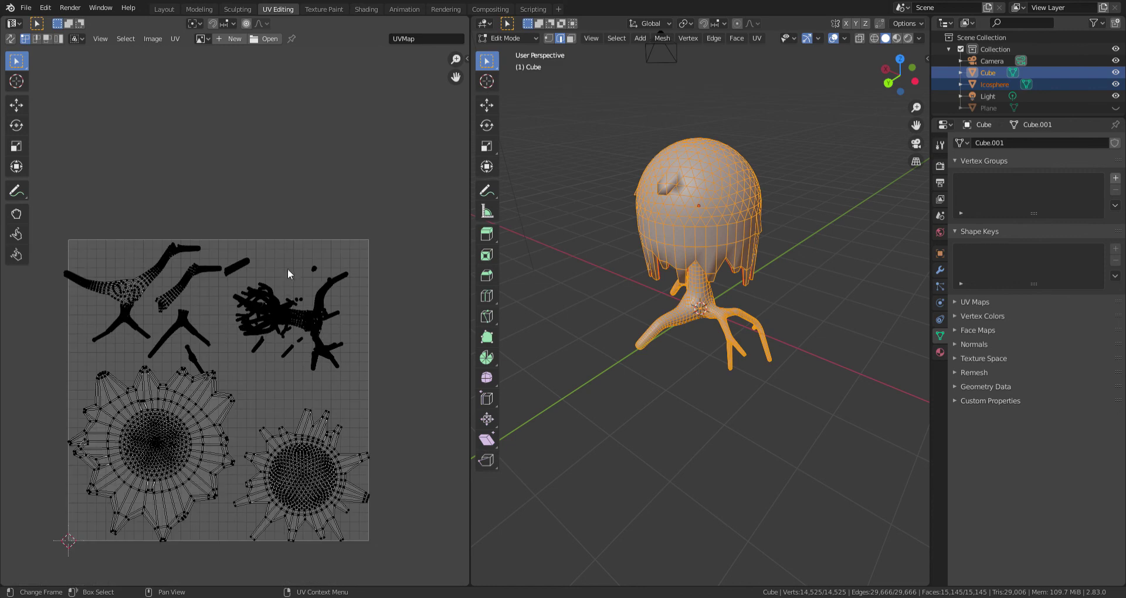
pyautogui.scroll(1, 288, 269)
pyautogui.scroll(2, 698, 264)
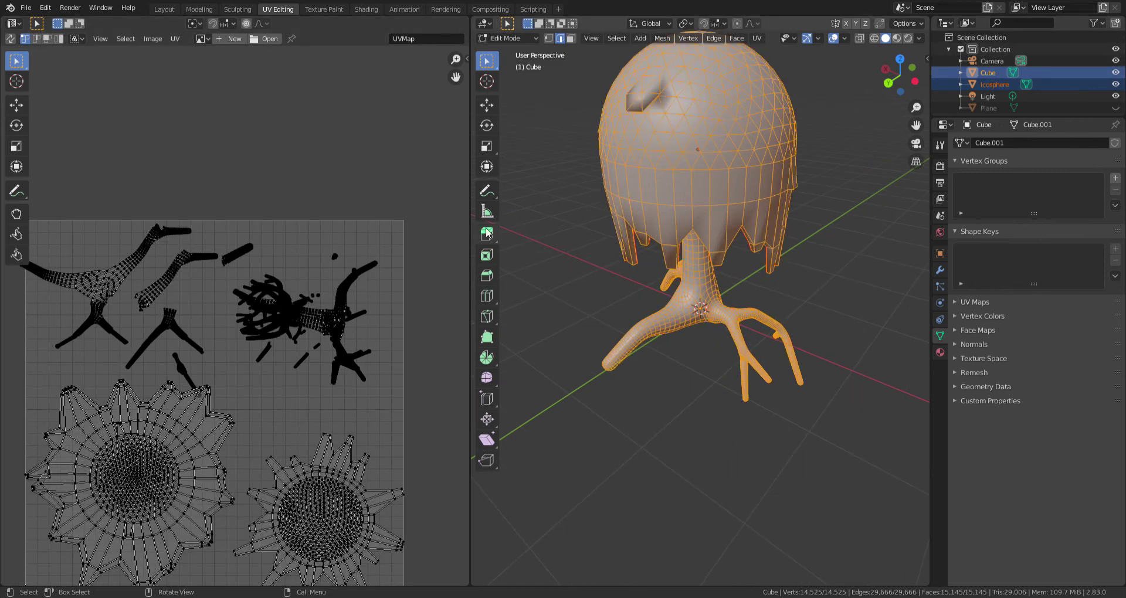